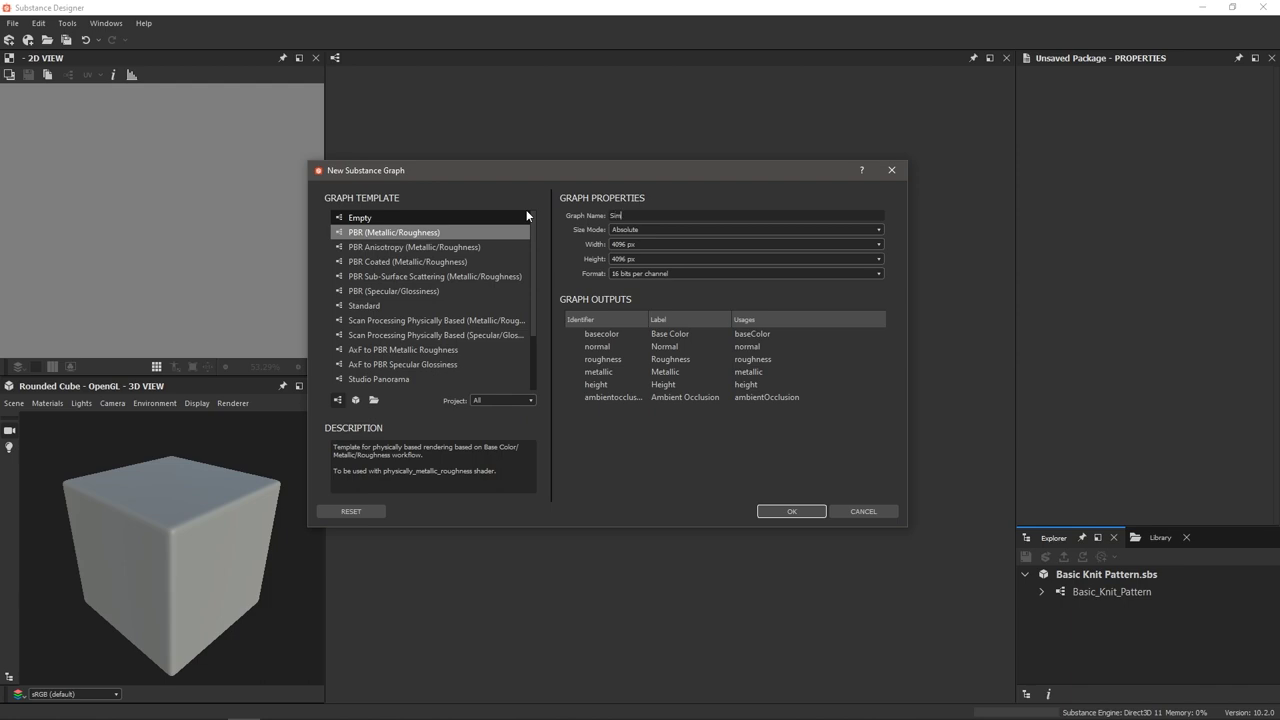
- Create a PBR (Metallic/Roughness) graph named "Simple Wool Pattern" at 4096 by 4096 px and slightly enlarge the Explorer panel
{"action": "type", "text": "Pattern"}
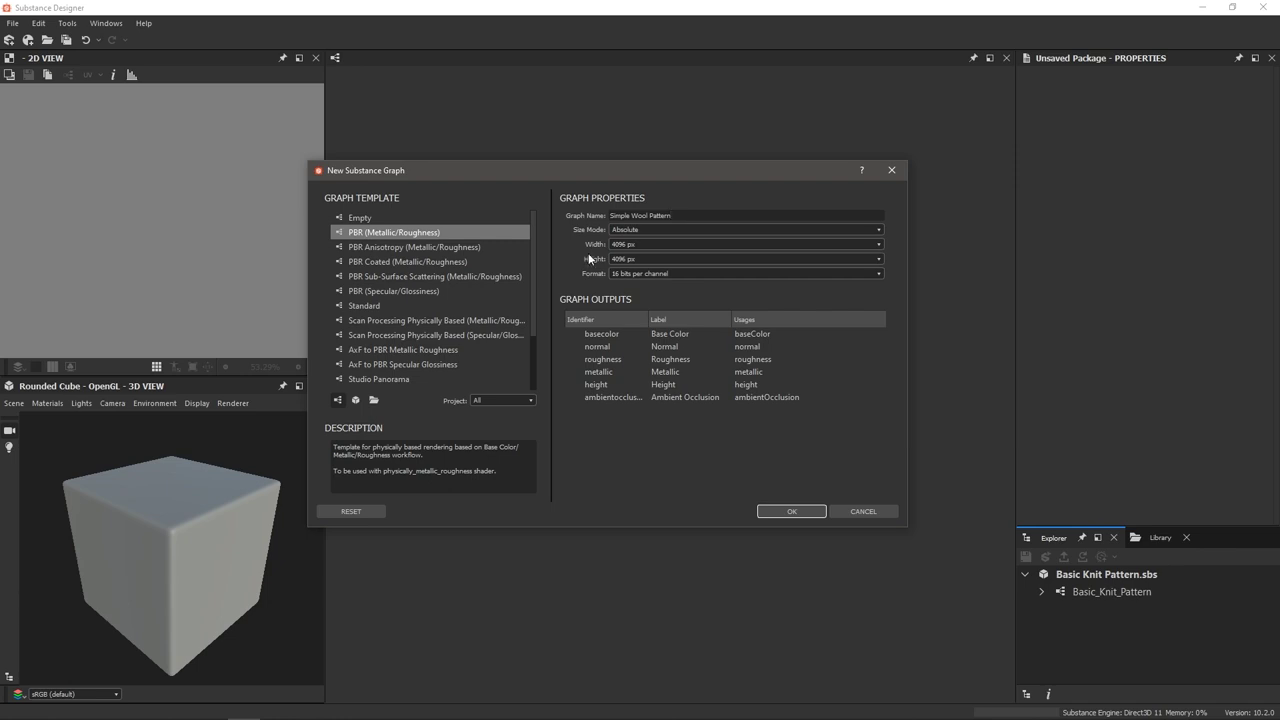
{"action": "double_click", "coordinate": [621, 245]}
{"action": "left_click", "coordinate": [791, 512]}
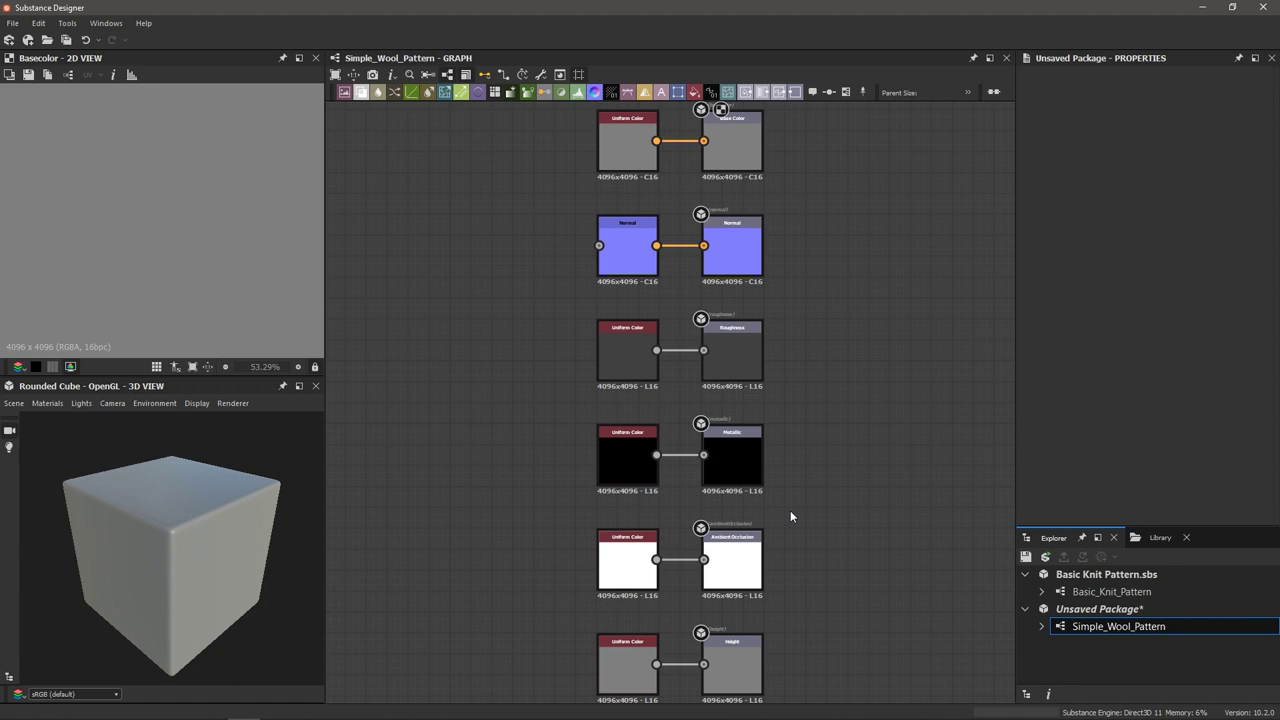
{"action": "scroll", "coordinate": [571, 207], "scroll_direction": "down", "scroll_amount": 1}
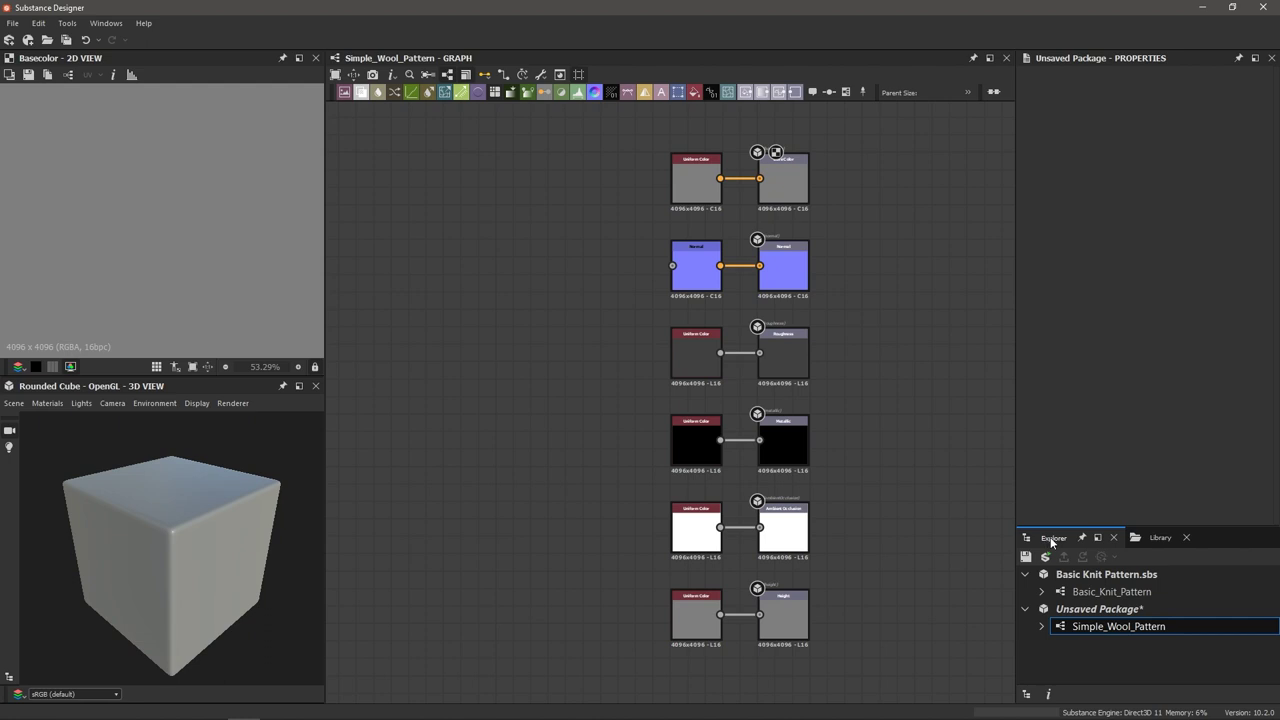
{"action": "mouse_move", "coordinate": [1054, 535]}
{"action": "left_mouse_down"}
{"action": "mouse_move", "coordinate": [1060, 503]}
{"action": "mouse_move", "coordinate": [1045, 510]}
{"action": "mouse_move", "coordinate": [888, 443]}
{"action": "mouse_move", "coordinate": [1024, 519]}
{"action": "mouse_move", "coordinate": [1145, 510]}
{"action": "mouse_move", "coordinate": [1000, 428]}
{"action": "mouse_move", "coordinate": [1020, 489]}
{"action": "mouse_move", "coordinate": [1109, 557]}
{"action": "mouse_move", "coordinate": [1064, 558]}
{"action": "left_mouse_up"}
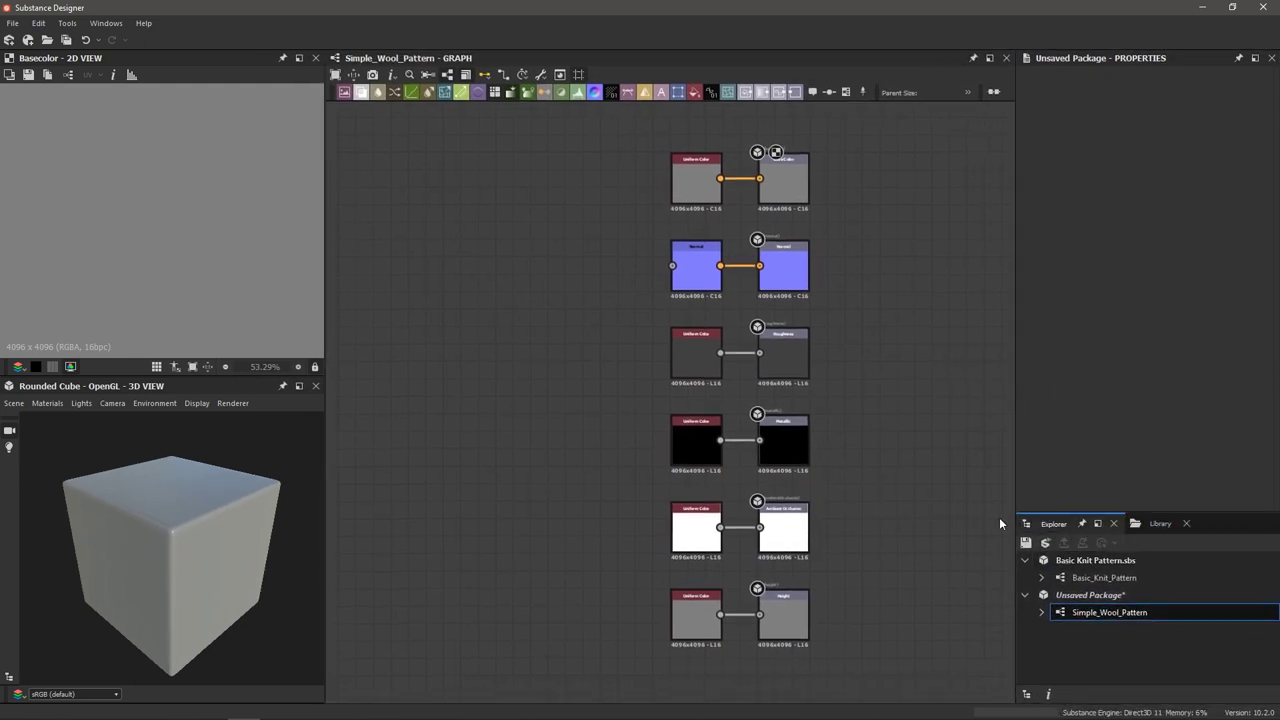
- Switch the 3D preview mesh to the Rounded Cylinder
{"action": "mouse_move", "coordinate": [165, 530]}
{"action": "left_mouse_down"}
{"action": "mouse_move", "coordinate": [181, 520]}
{"action": "mouse_move", "coordinate": [171, 526]}
{"action": "left_mouse_up"}
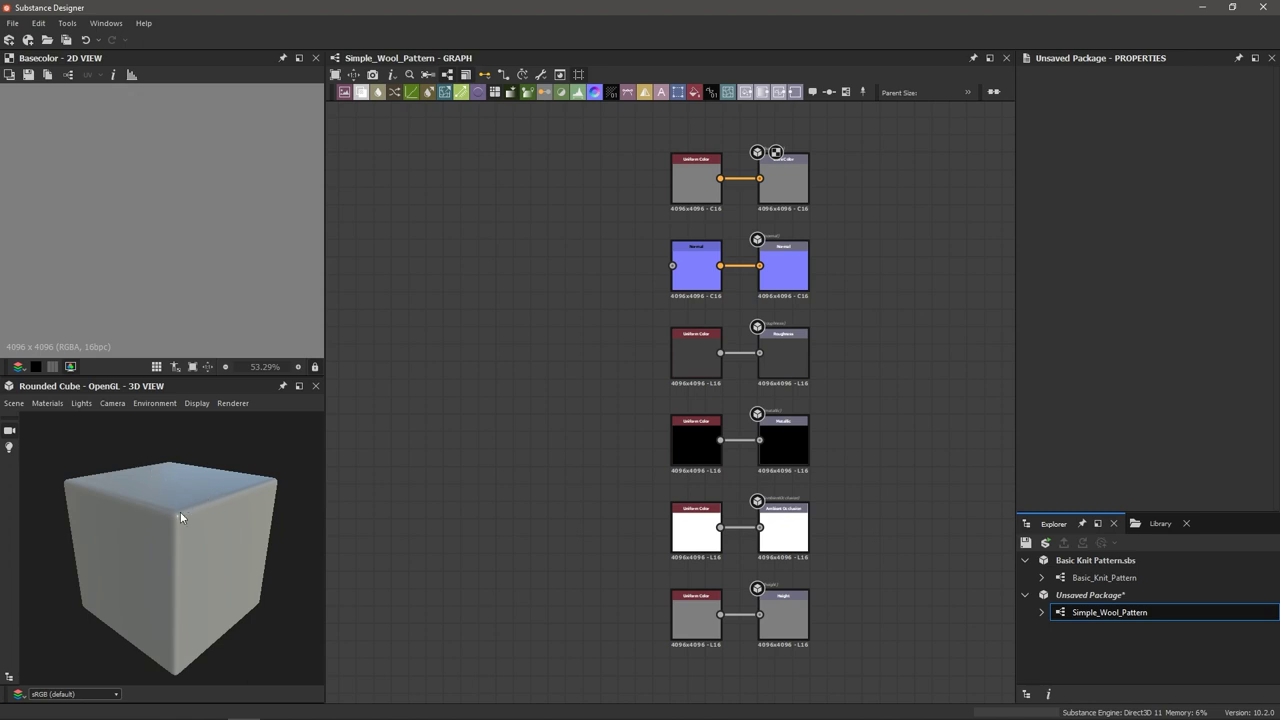
{"action": "left_click_drag", "start_coordinate": [180, 517], "coordinate": [165, 523]}
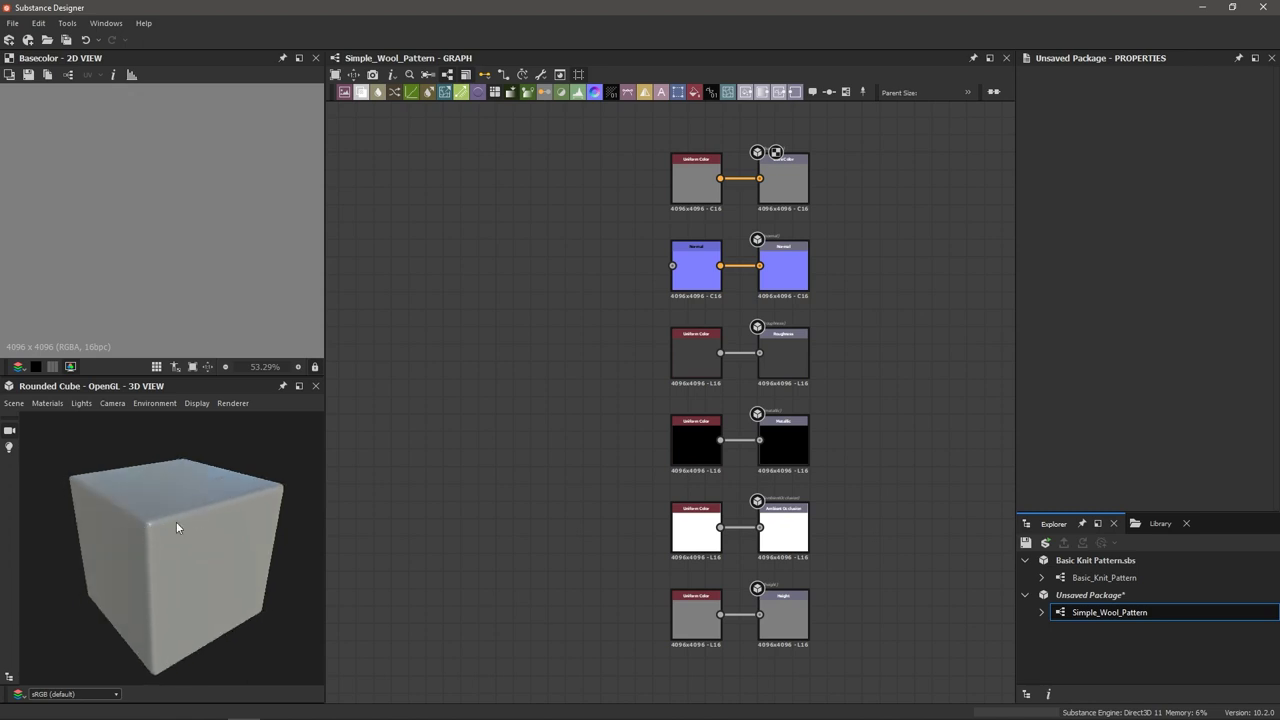
{"action": "left_click", "coordinate": [9, 404]}
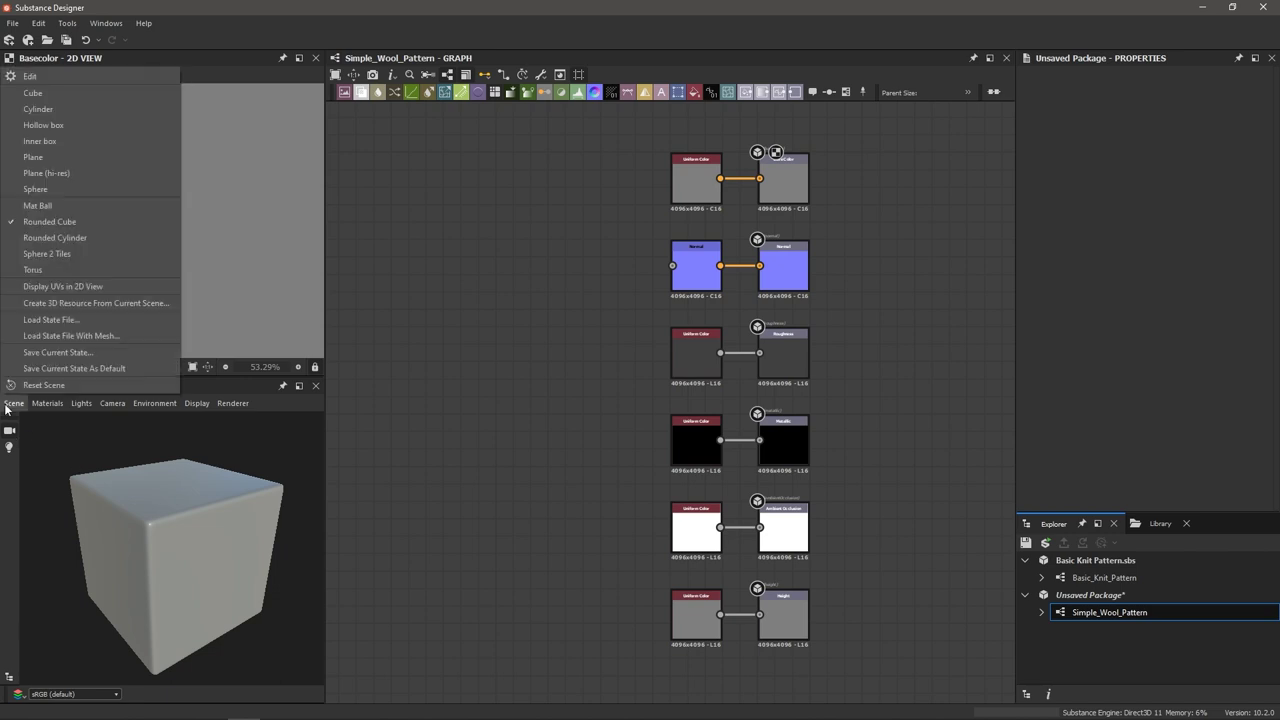
{"action": "left_click", "coordinate": [72, 238]}
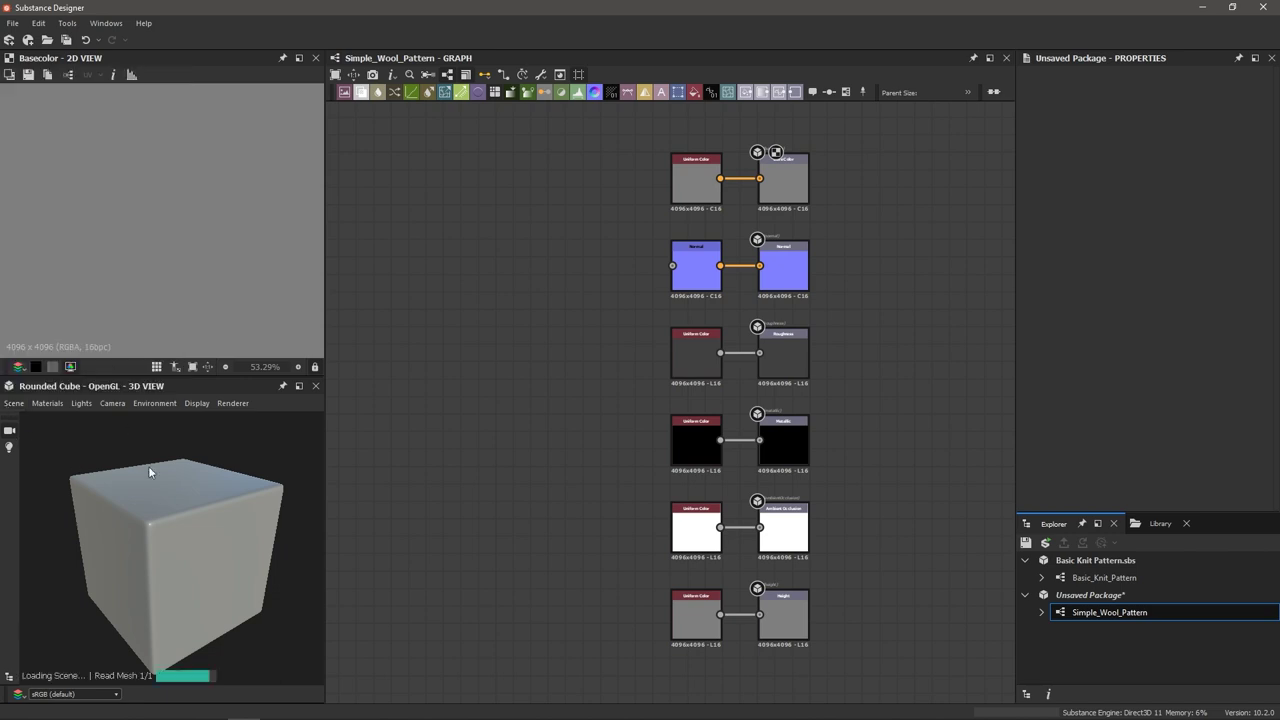
{"action": "left_click_drag", "start_coordinate": [176, 521], "coordinate": [182, 534]}
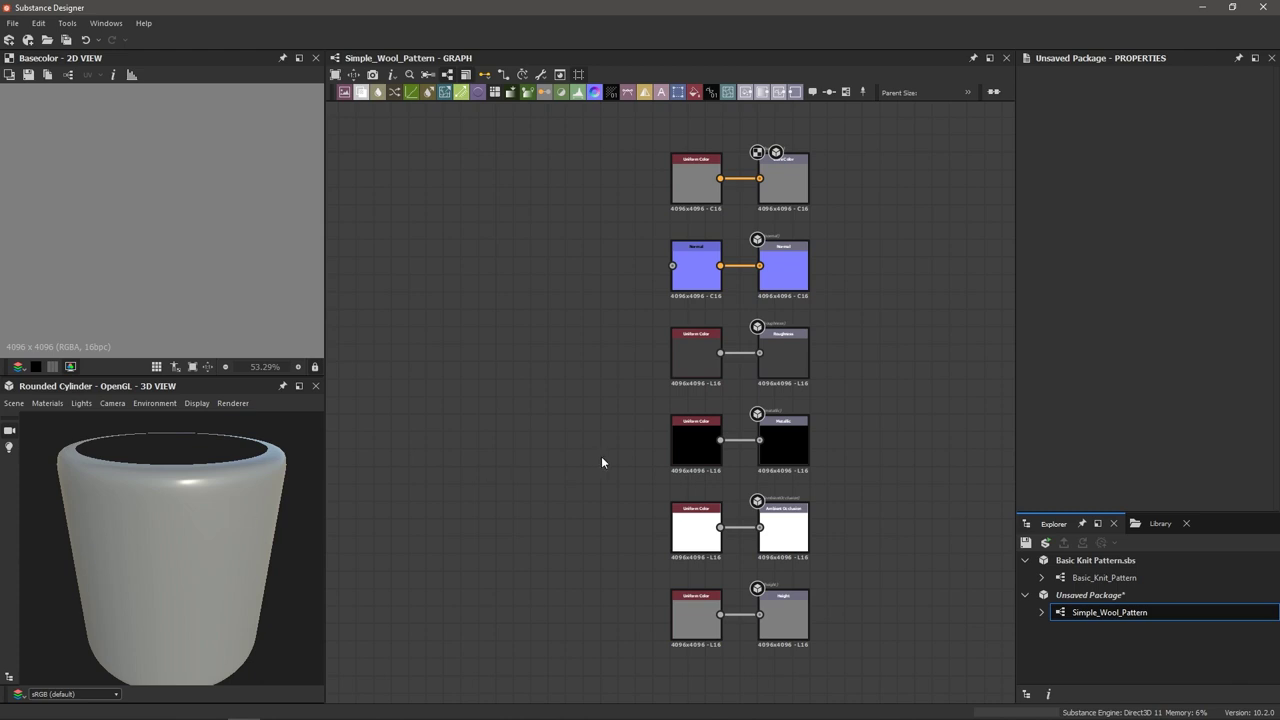
- Load the Cloth Ball Geo mesh in the 3D preview and set its default material to physically_metallic_roughness with Tessellation
{"action": "left_click_drag", "start_coordinate": [1100, 612], "coordinate": [166, 532]}
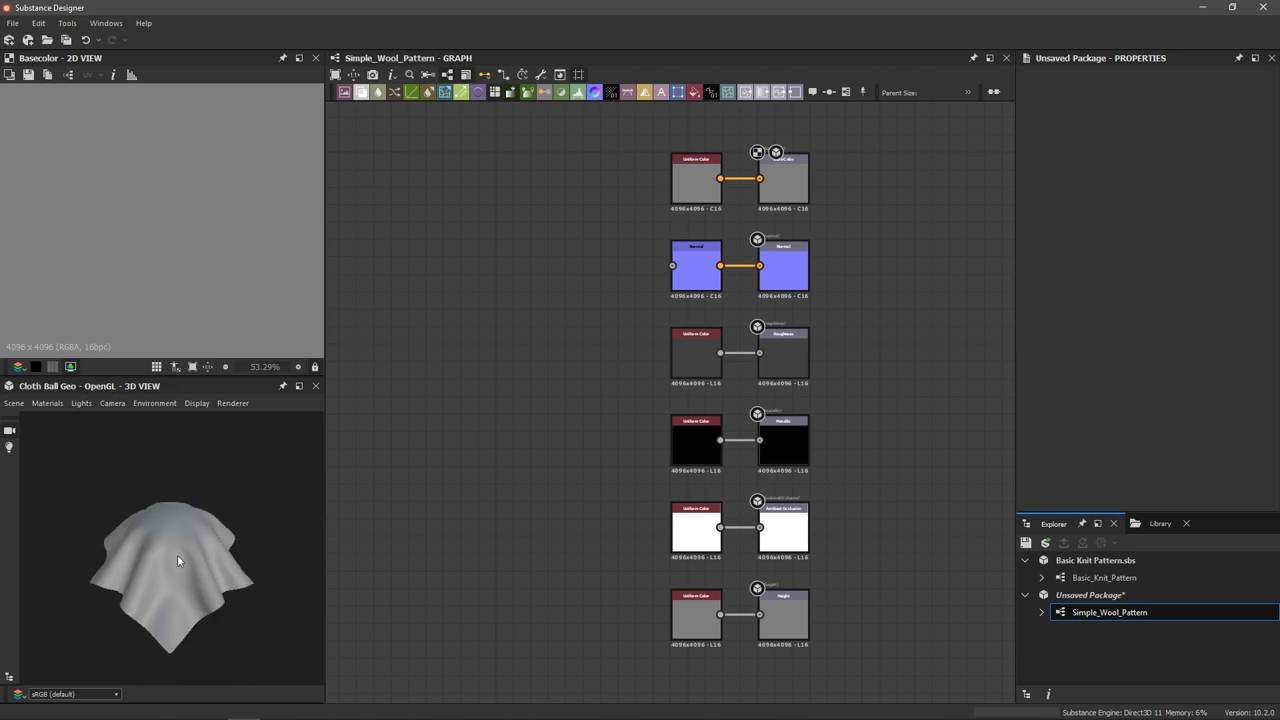
{"action": "left_click_drag", "start_coordinate": [186, 557], "coordinate": [162, 555]}
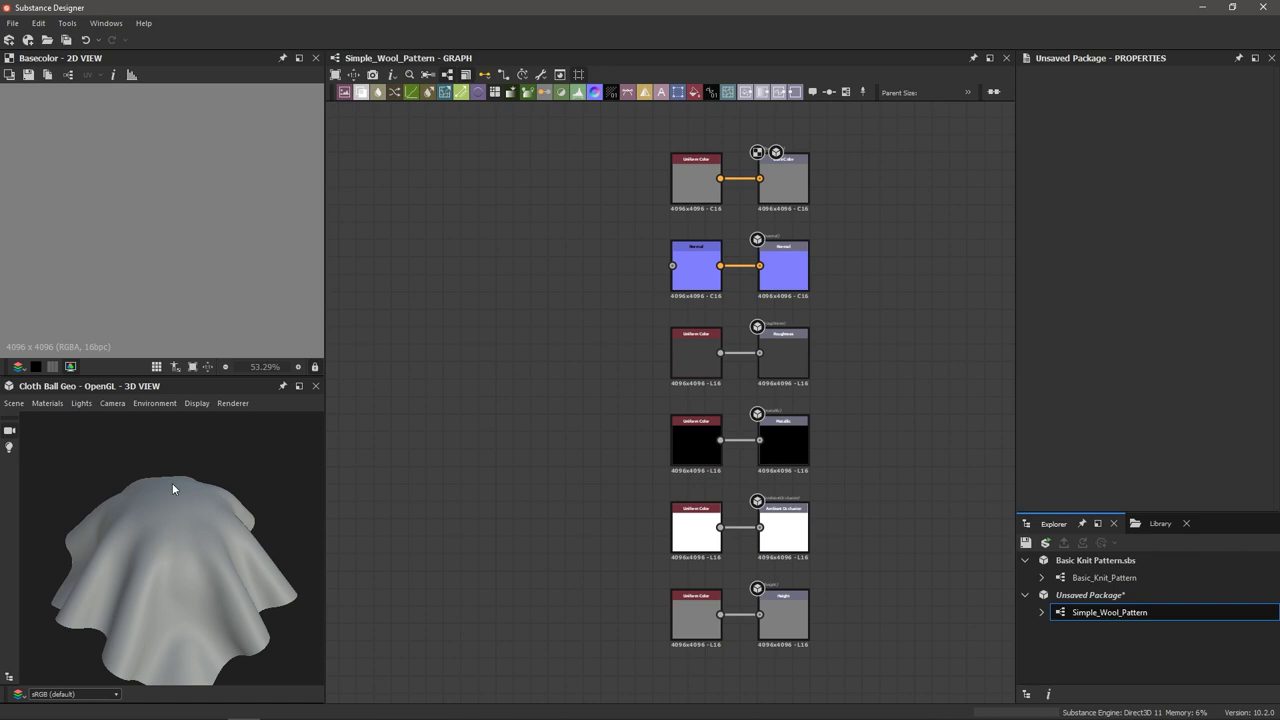
{"action": "left_click", "coordinate": [47, 403]}
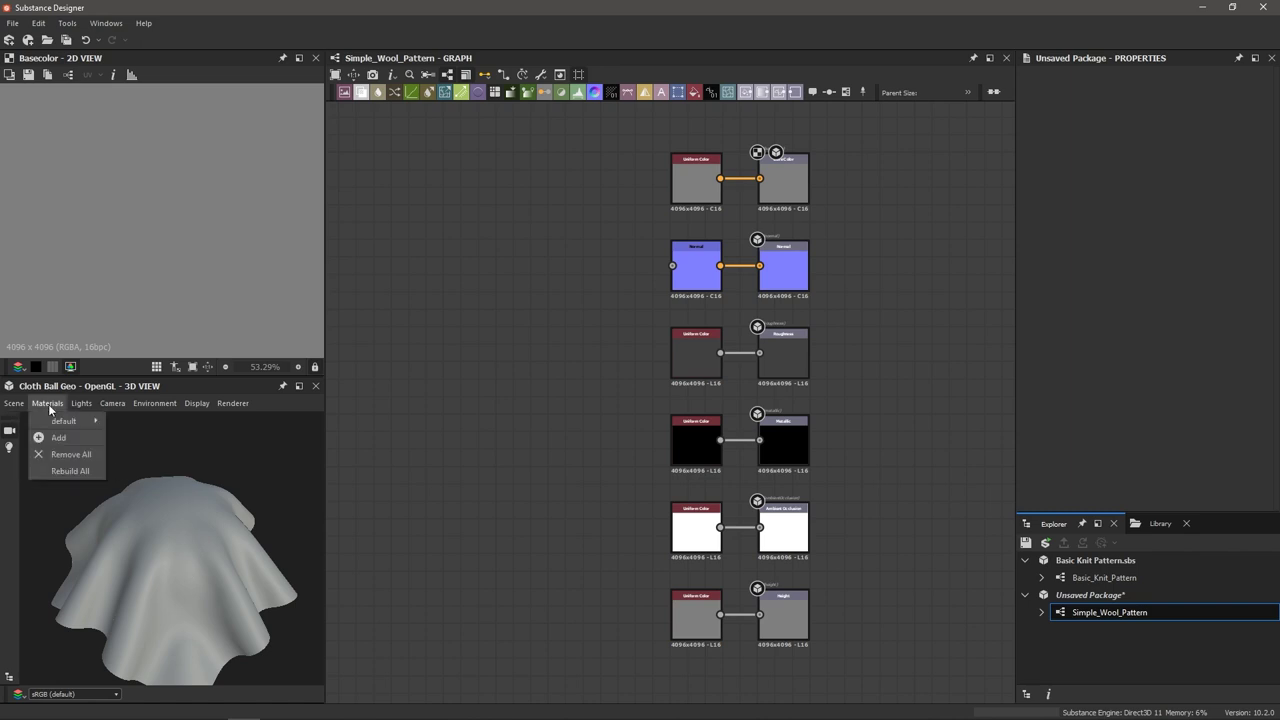
{"action": "mouse_move", "coordinate": [52, 421]}
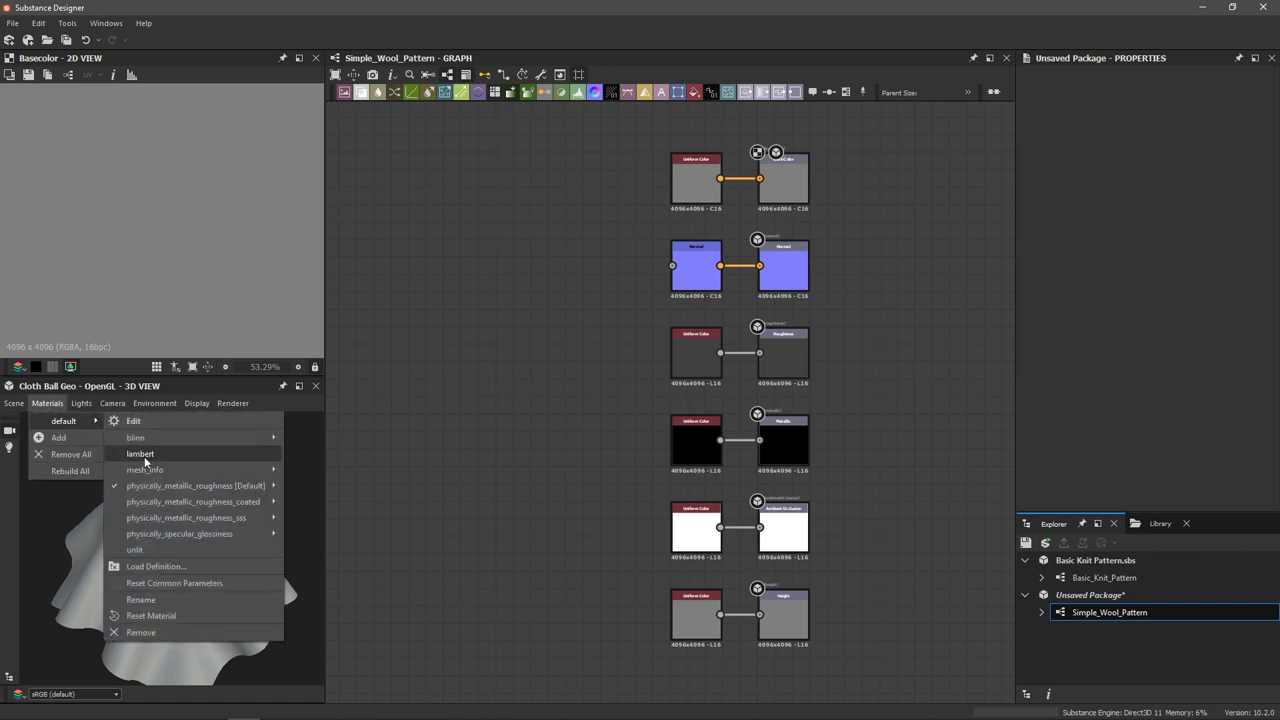
{"action": "mouse_move", "coordinate": [222, 492]}
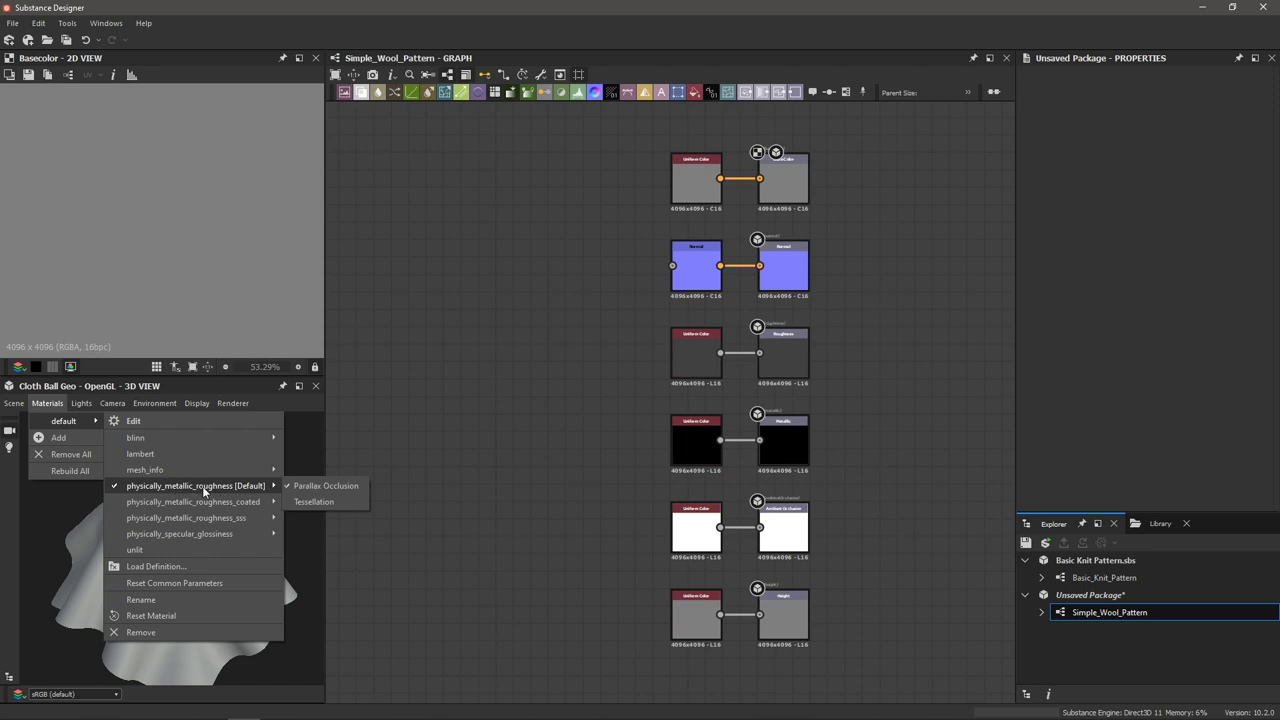
{"action": "left_click", "coordinate": [318, 503]}
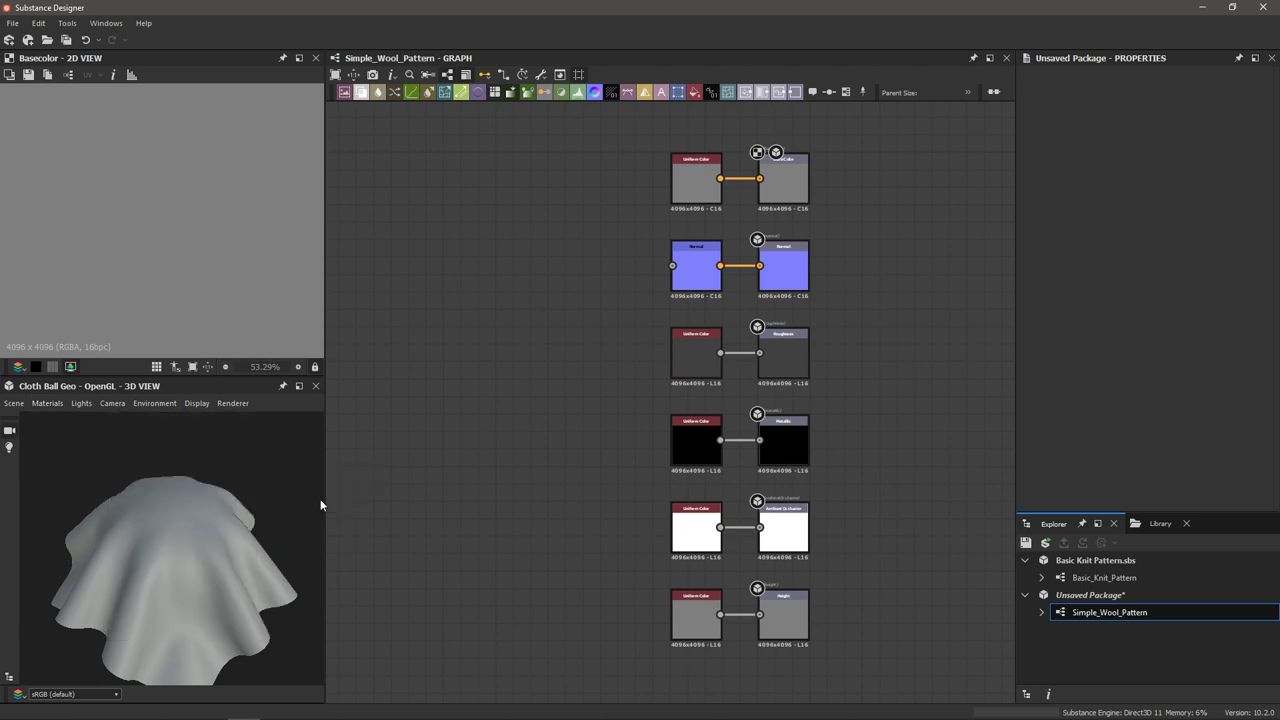
- Set the preview material's height scale to 10, tessellation factor to 16 and scalar zero value to 0
{"action": "scroll", "coordinate": [1076, 408], "scroll_direction": "down", "scroll_amount": 5}
{"action": "left_click_drag", "start_coordinate": [1046, 399], "coordinate": [1231, 393]}
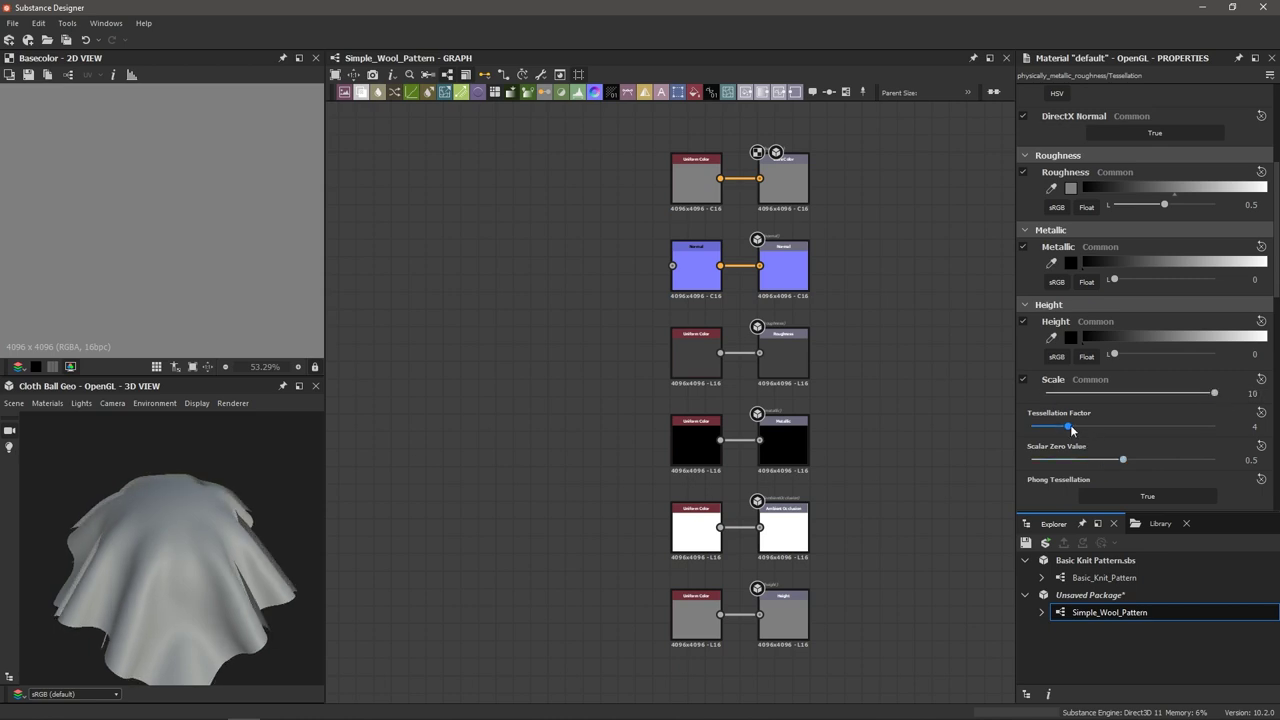
{"action": "left_click_drag", "start_coordinate": [1069, 427], "coordinate": [1210, 426]}
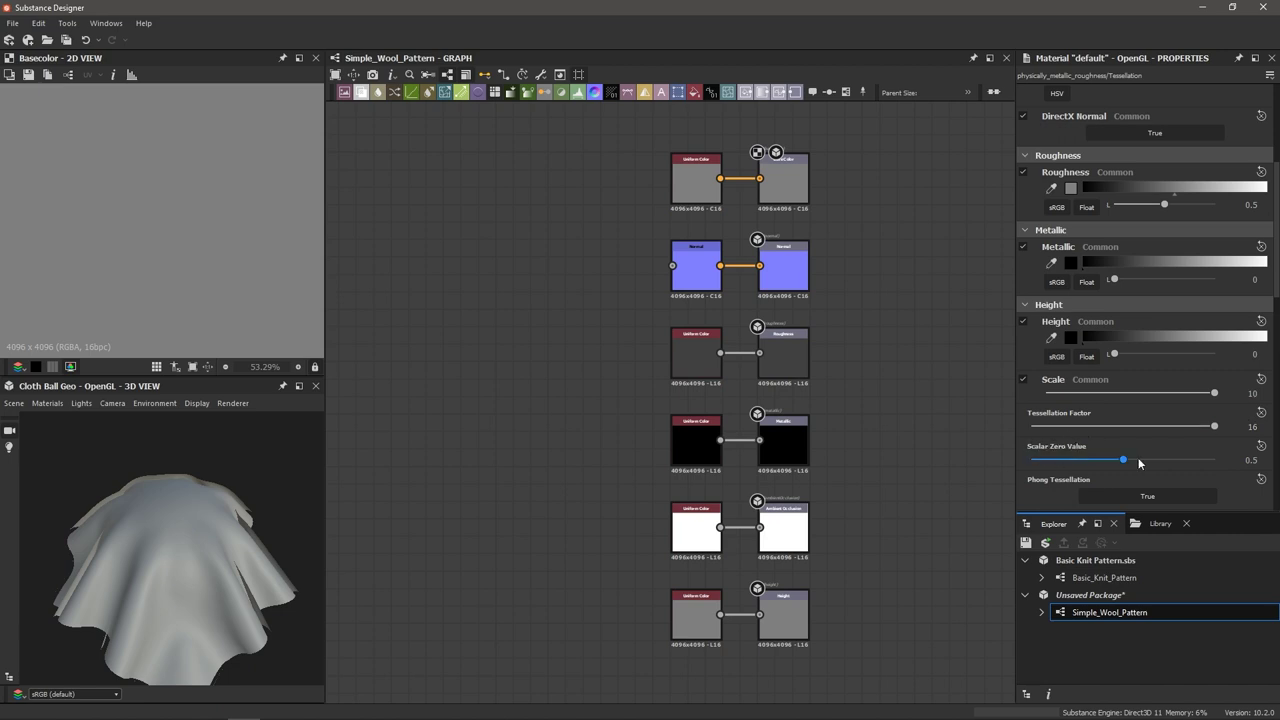
{"action": "left_click_drag", "start_coordinate": [1119, 463], "coordinate": [1020, 466]}
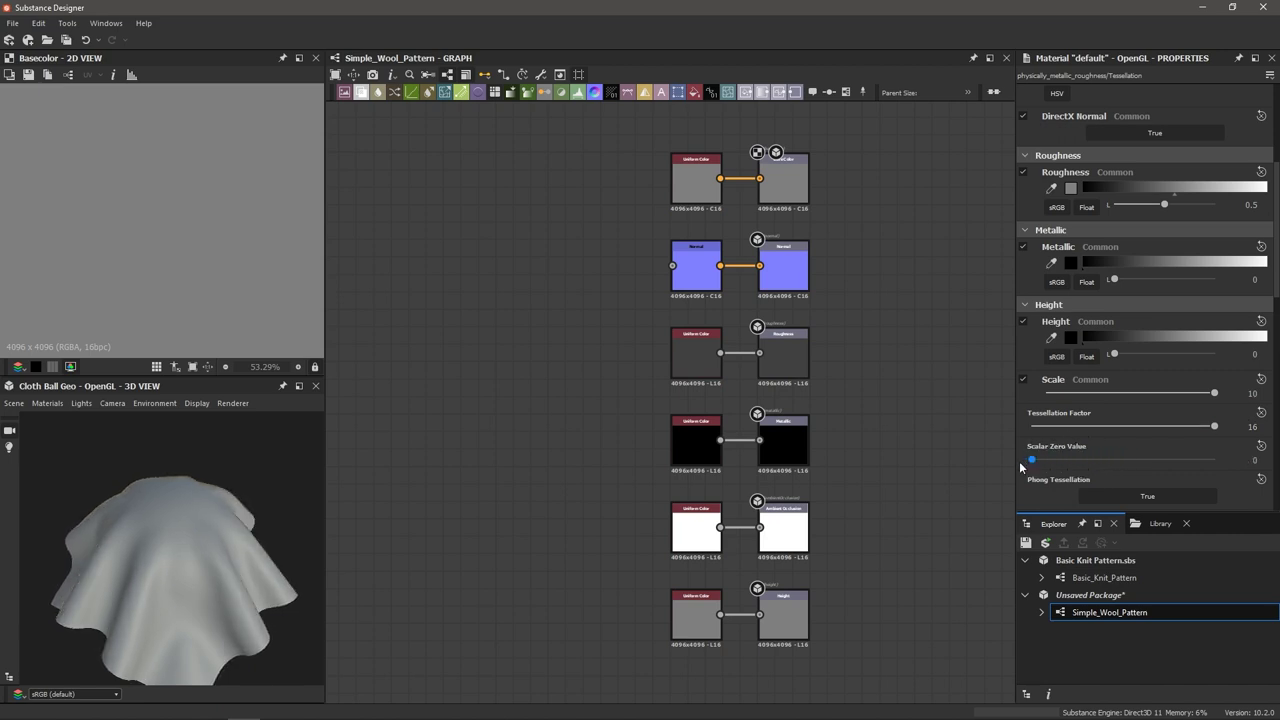
- Set the global tiling of the preview material to 3
{"action": "scroll", "coordinate": [1024, 452], "scroll_direction": "down", "scroll_amount": 10}
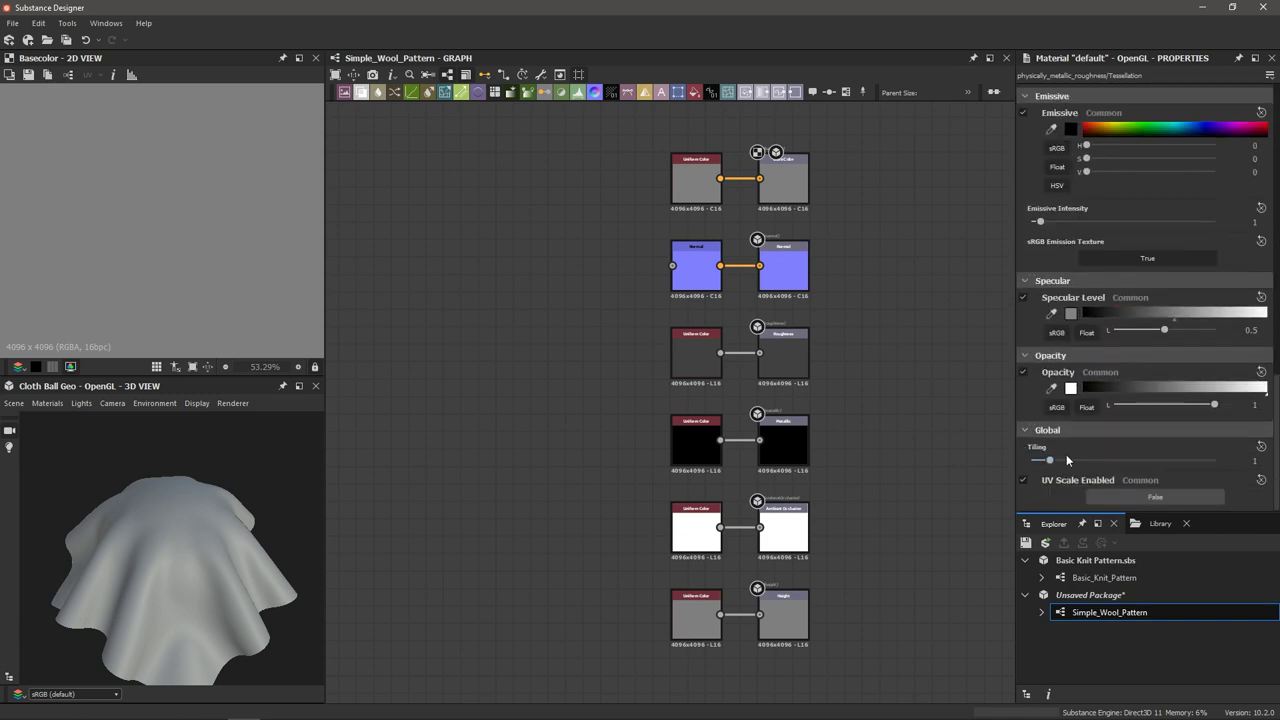
{"action": "left_click", "coordinate": [1250, 460]}
{"action": "type", "text": "3"}
{"action": "key", "text": "Return"}
{"action": "left_click", "coordinate": [14, 403]}
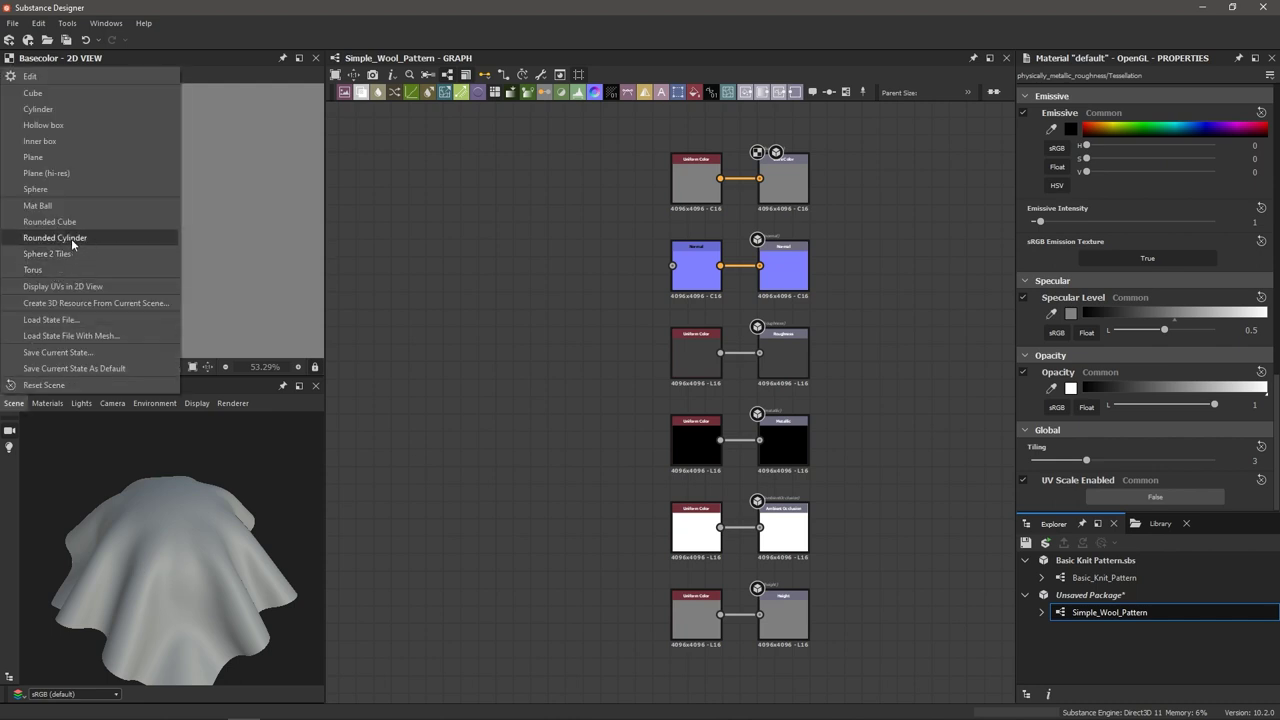
{"action": "scroll", "coordinate": [1066, 472], "scroll_direction": "up", "scroll_amount": 10}
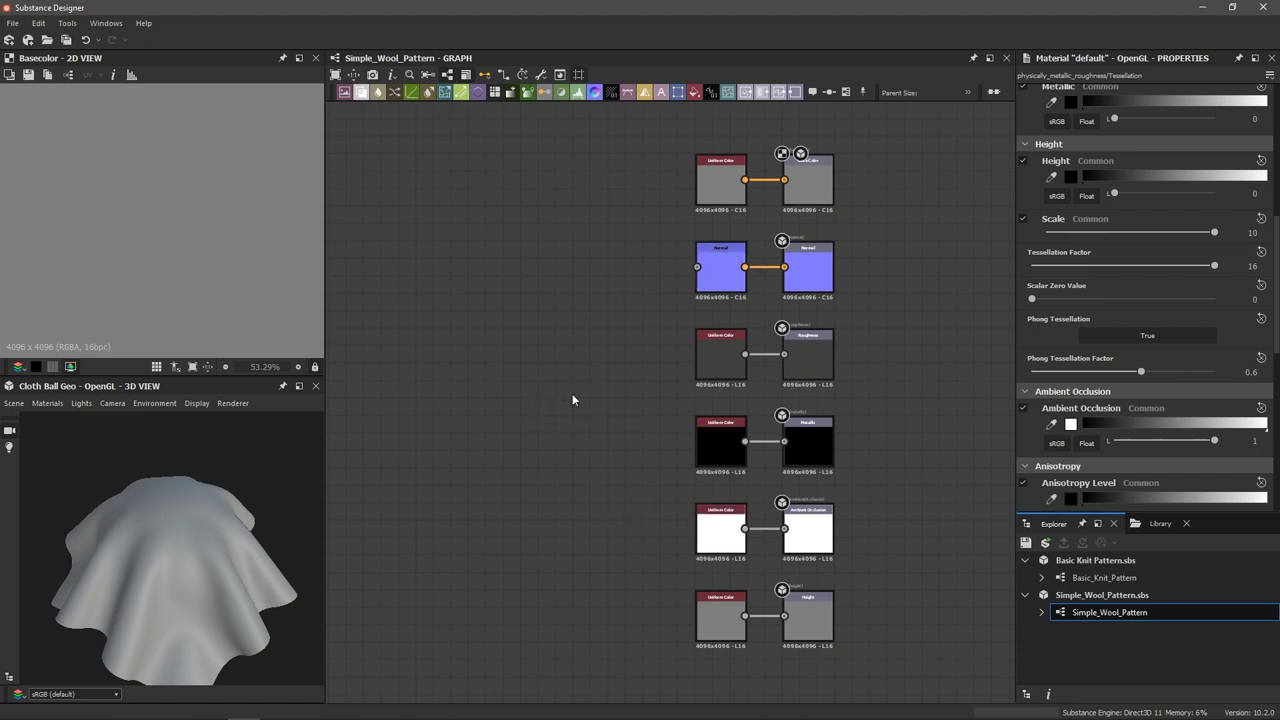
- Add a Blend node beside the output nodes and connect its output to the input of the Normal node
{"action": "key", "text": "space"}
{"action": "type", "text": "blend"}
{"action": "key", "text": "Return"}
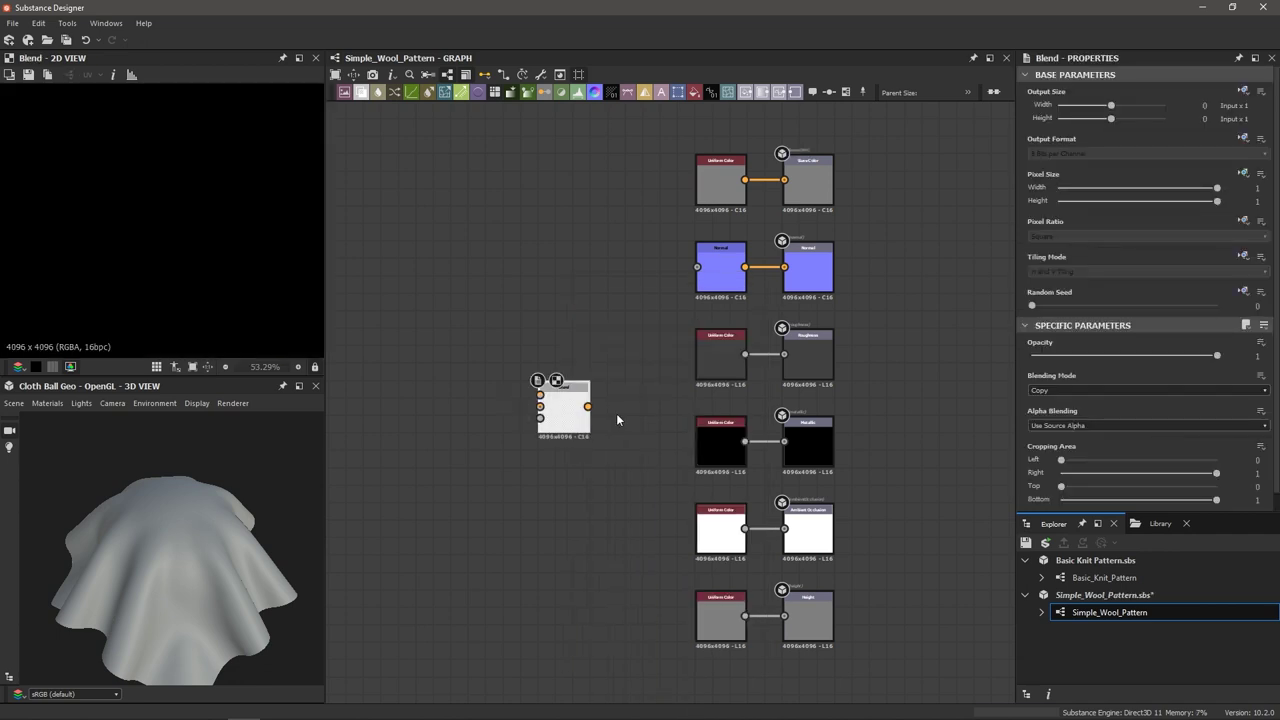
{"action": "scroll", "coordinate": [591, 410], "scroll_direction": "up", "scroll_amount": 1}
{"action": "left_click_drag", "start_coordinate": [589, 406], "coordinate": [717, 239]}
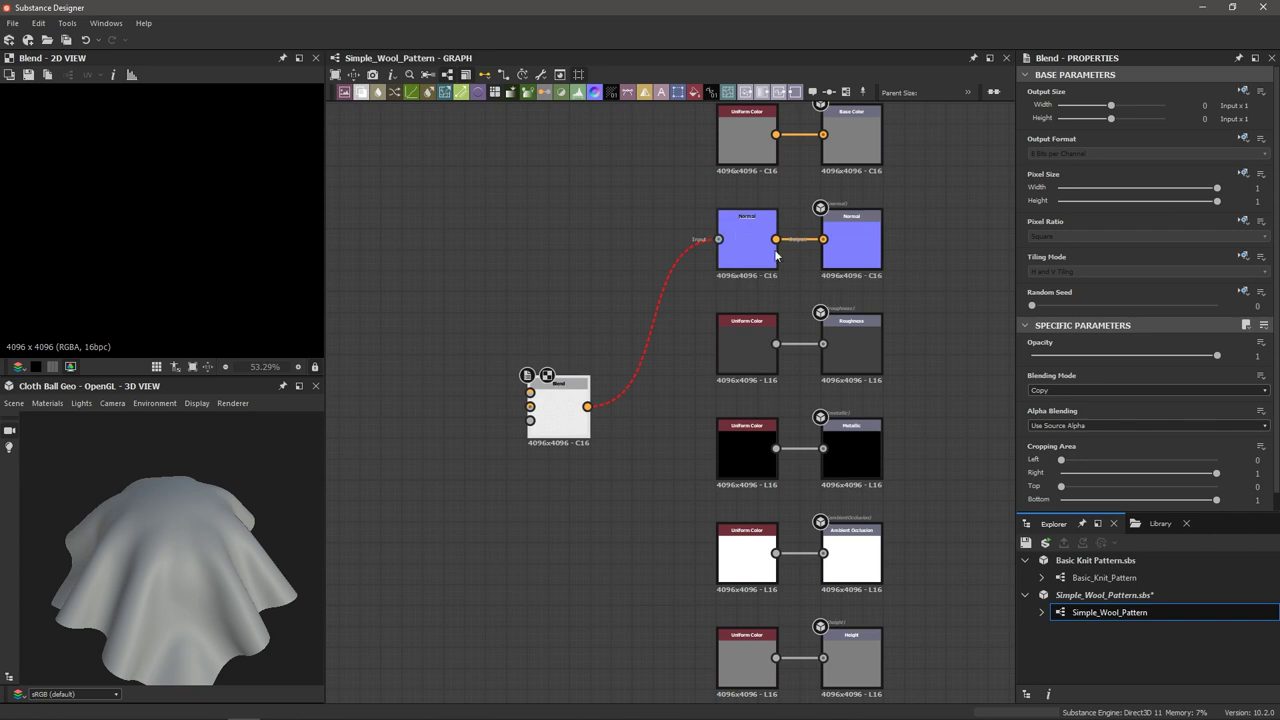
- Delete the Uniform Color nodes feeding Ambient Occlusion and Height, and connect the Blend node to the Height output
{"action": "middle_click_drag", "start_coordinate": [703, 567], "coordinate": [681, 495]}
{"action": "left_click_drag", "start_coordinate": [639, 460], "coordinate": [741, 622]}
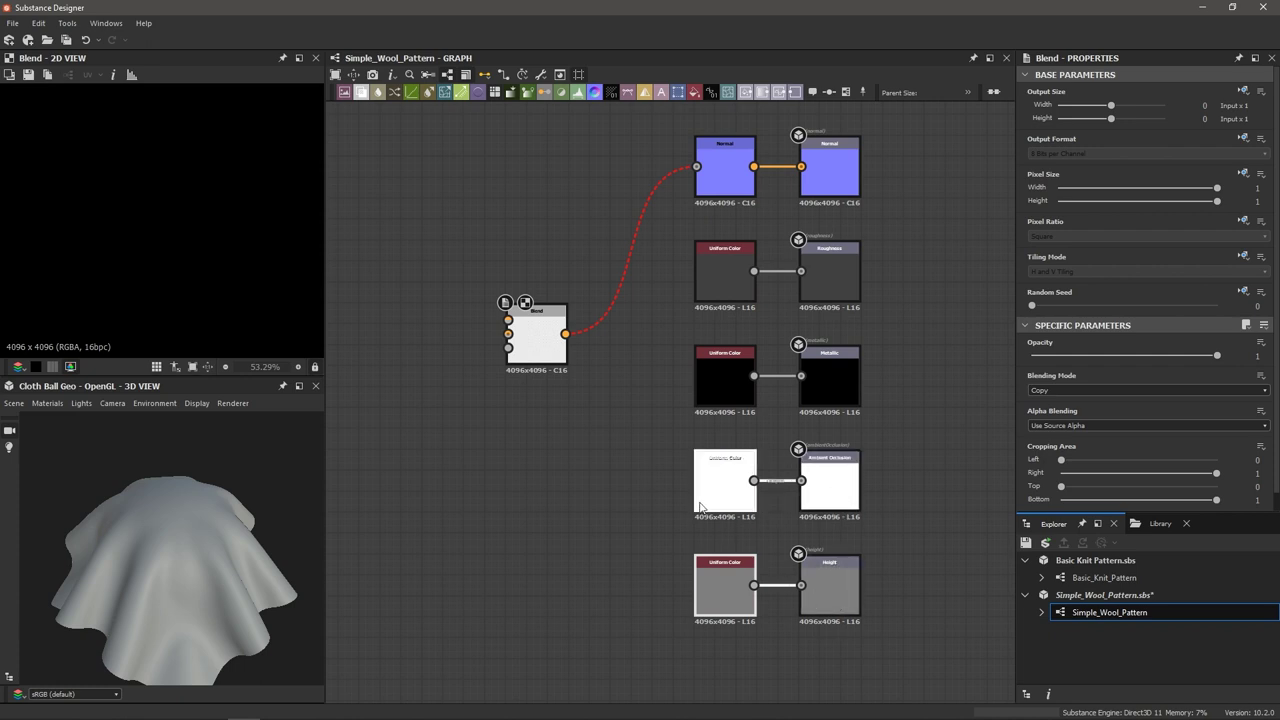
{"action": "key", "text": "Delete"}
{"action": "left_click_drag", "start_coordinate": [566, 333], "coordinate": [801, 585]}
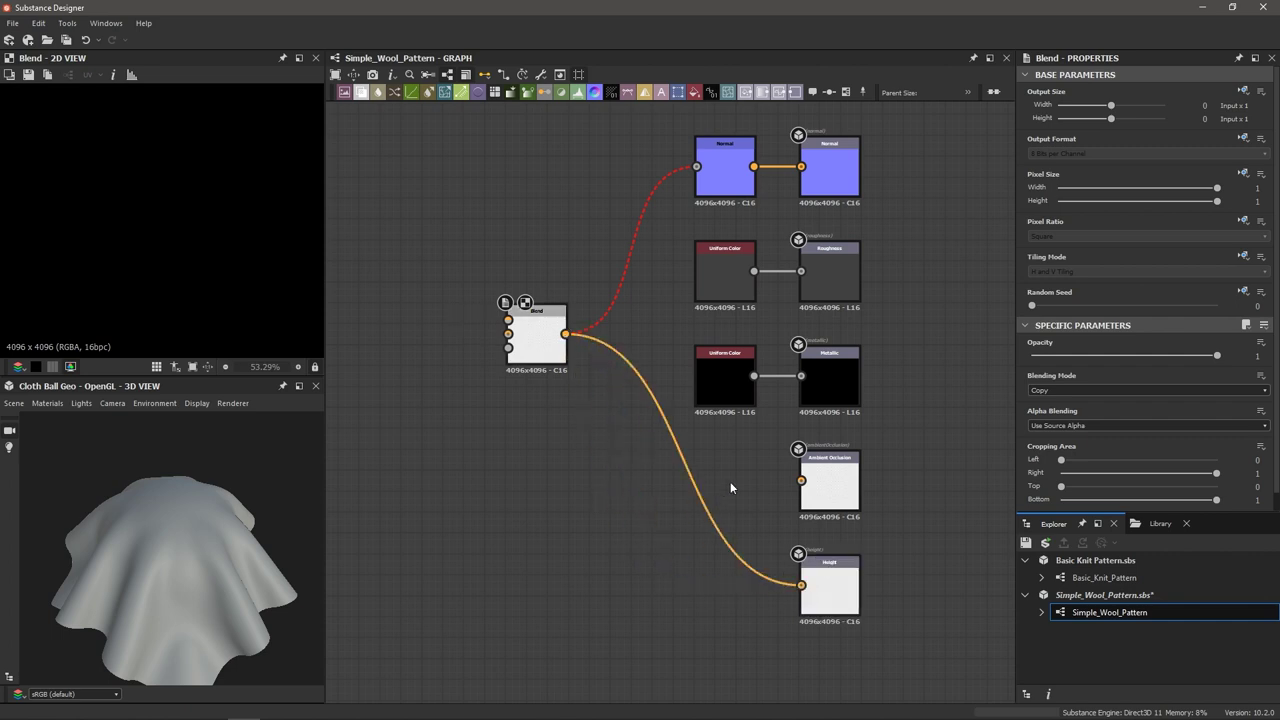
- Add an Ambient Occlusion (HBAO) node, connect it to the Ambient Occlusion output and feed it from the Blend node
{"action": "key", "text": "space"}
{"action": "type", "text": "amb"}
{"action": "key", "text": "Return"}
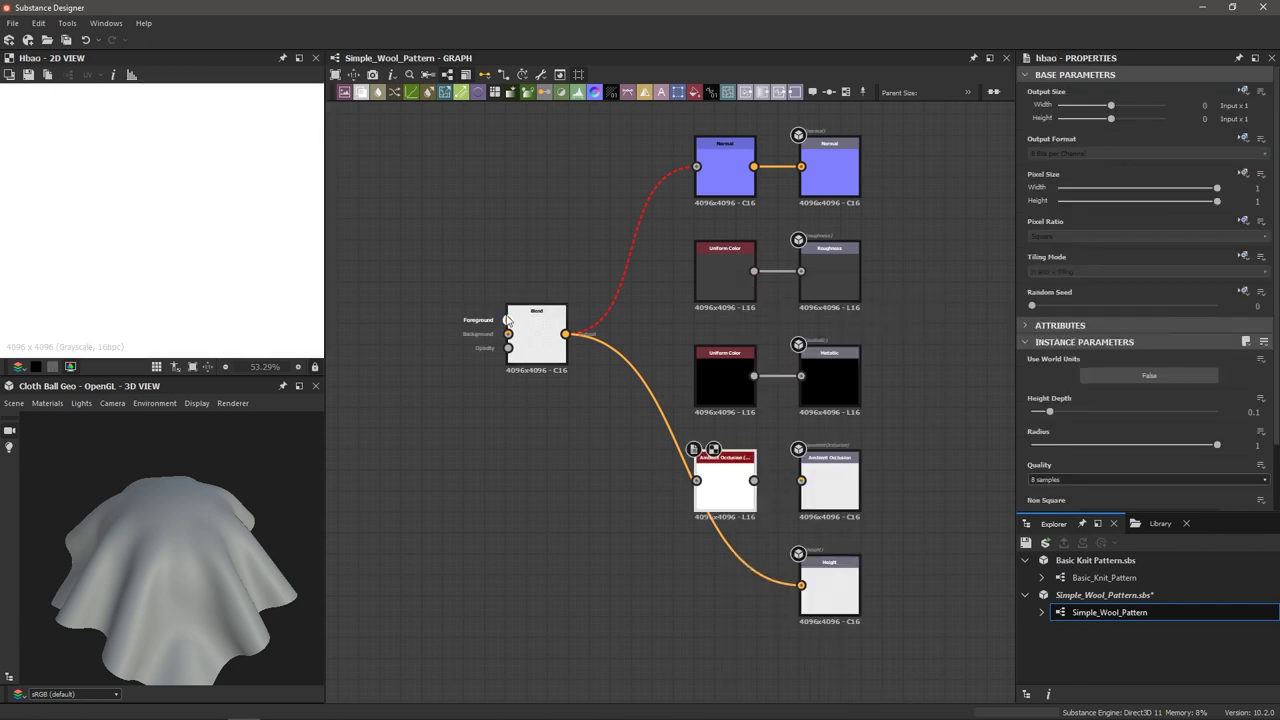
{"action": "left_click_drag", "start_coordinate": [801, 481], "coordinate": [754, 481]}
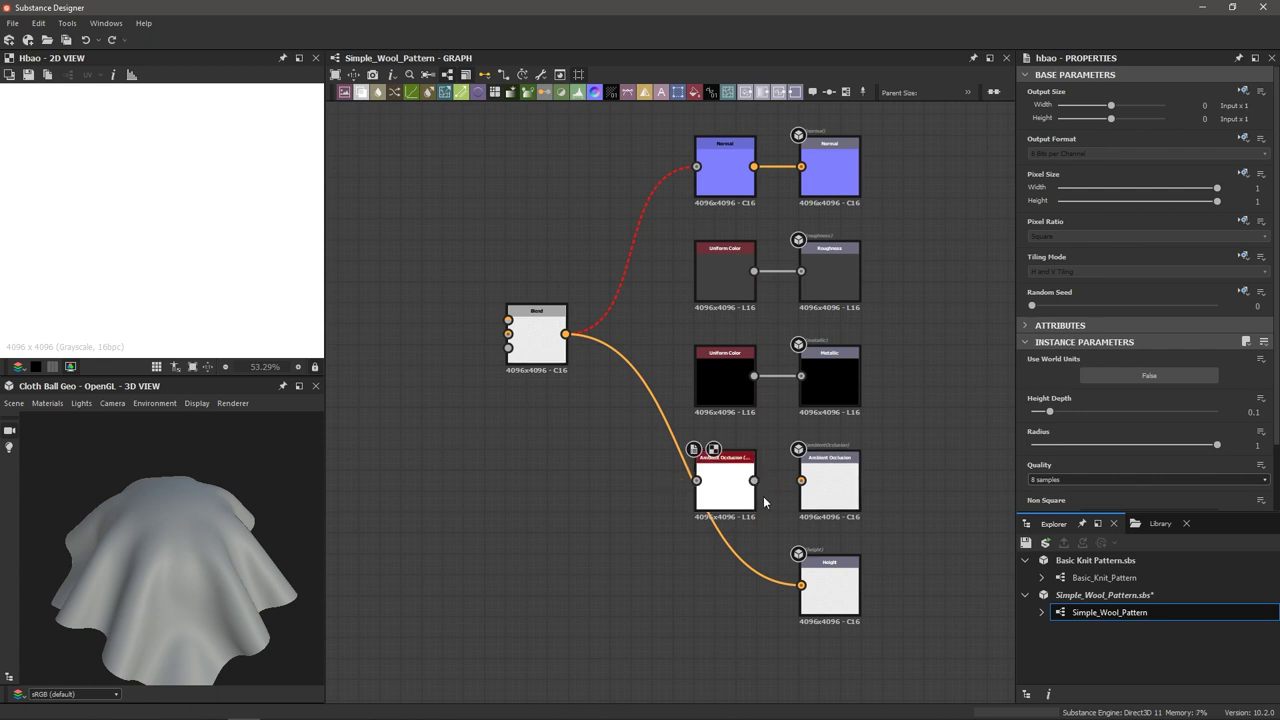
{"action": "scroll", "coordinate": [764, 502], "scroll_direction": "up", "scroll_amount": 2}
{"action": "left_click_drag", "start_coordinate": [764, 477], "coordinate": [818, 474]}
{"action": "left_click_drag", "start_coordinate": [480, 263], "coordinate": [665, 474]}
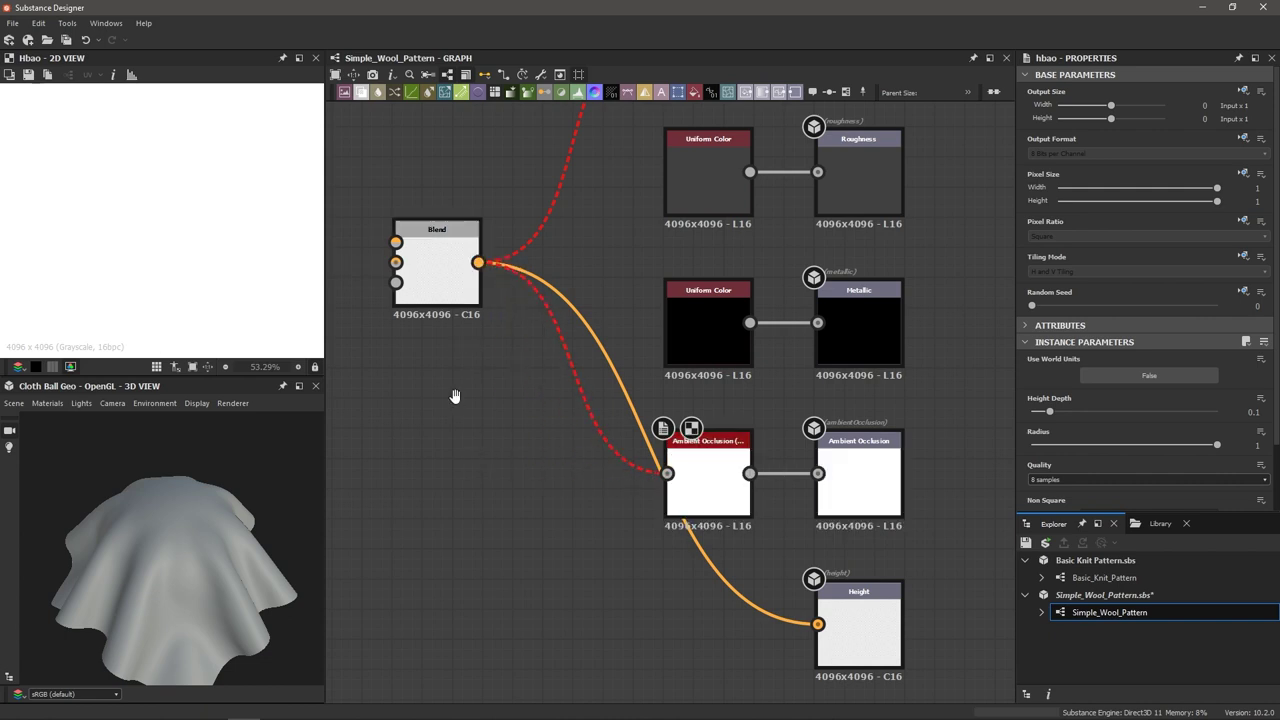
- Add a comment reading "Final Blend" to the Blend node
{"action": "middle_click_drag", "start_coordinate": [454, 397], "coordinate": [606, 423]}
{"action": "left_click", "coordinate": [600, 294]}
{"action": "right_click", "coordinate": [585, 297]}
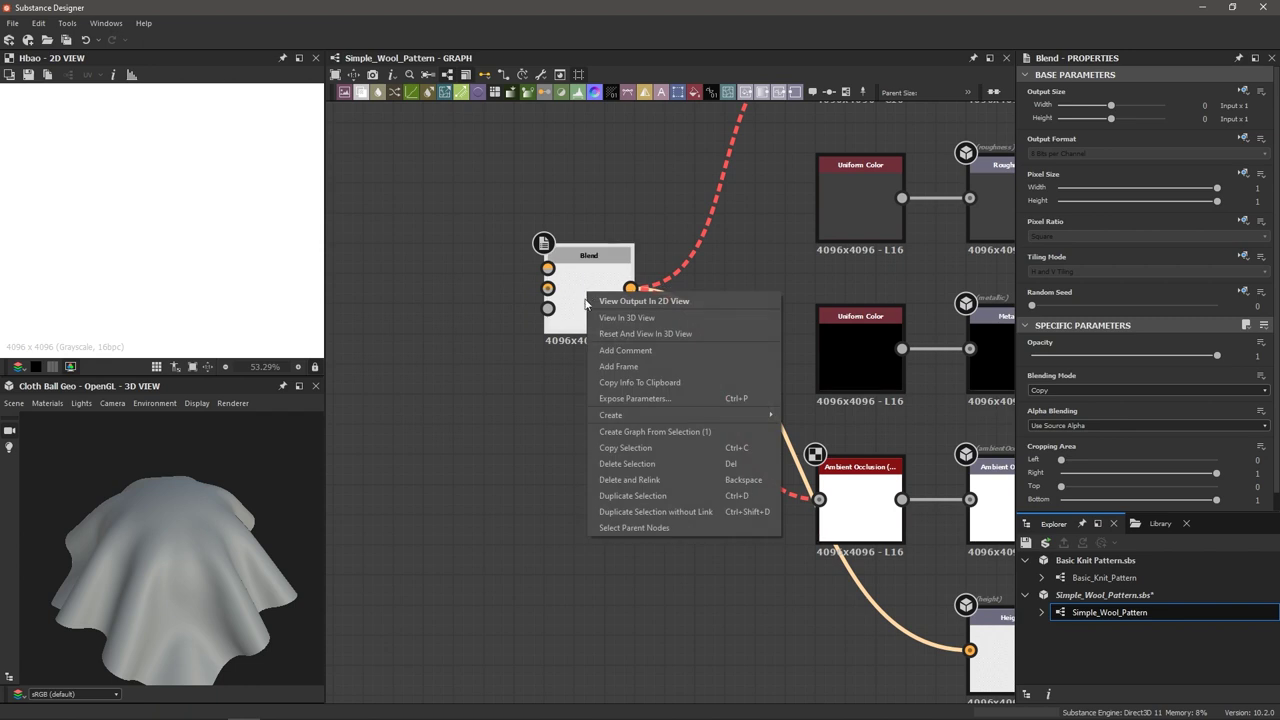
{"action": "left_click", "coordinate": [629, 352]}
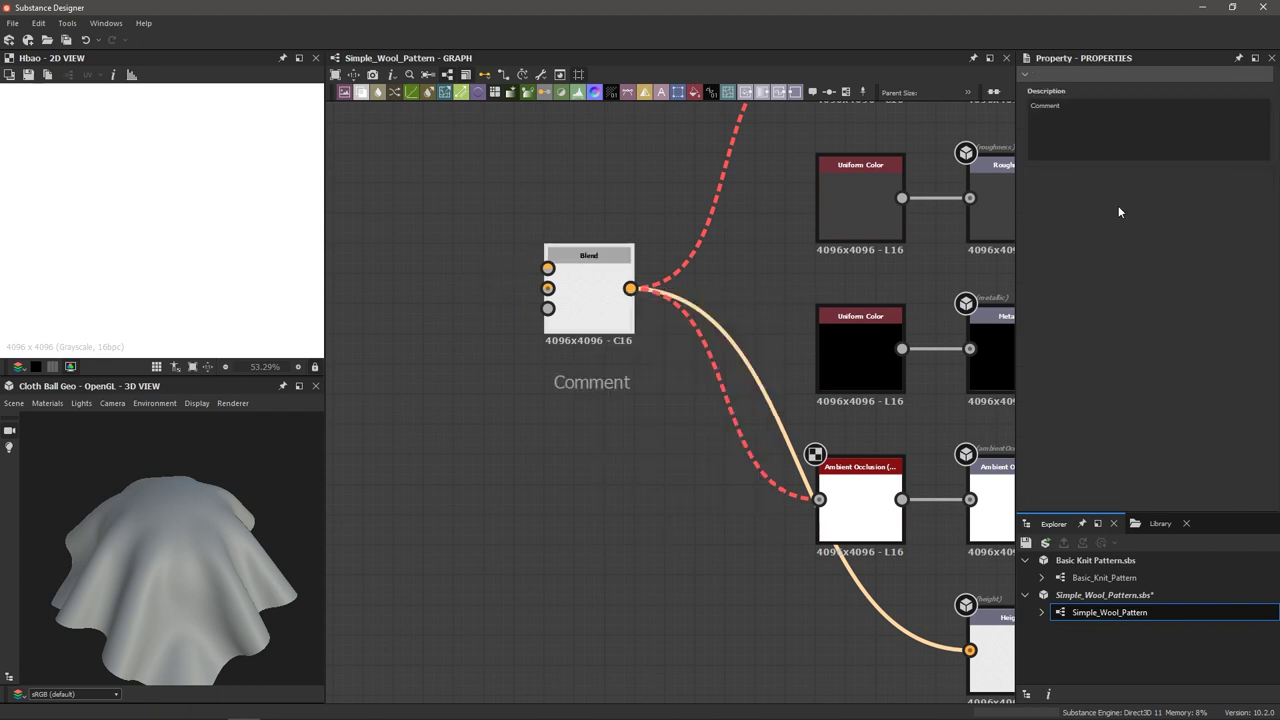
{"action": "triple_click", "coordinate": [1115, 118]}
{"action": "type", "text": "Final Blend"}
- Add a Waveform 1 node in the empty area well before the Final Blend node and show its whole pattern in the 2D view
{"action": "scroll", "coordinate": [507, 497], "scroll_direction": "down", "scroll_amount": 2}
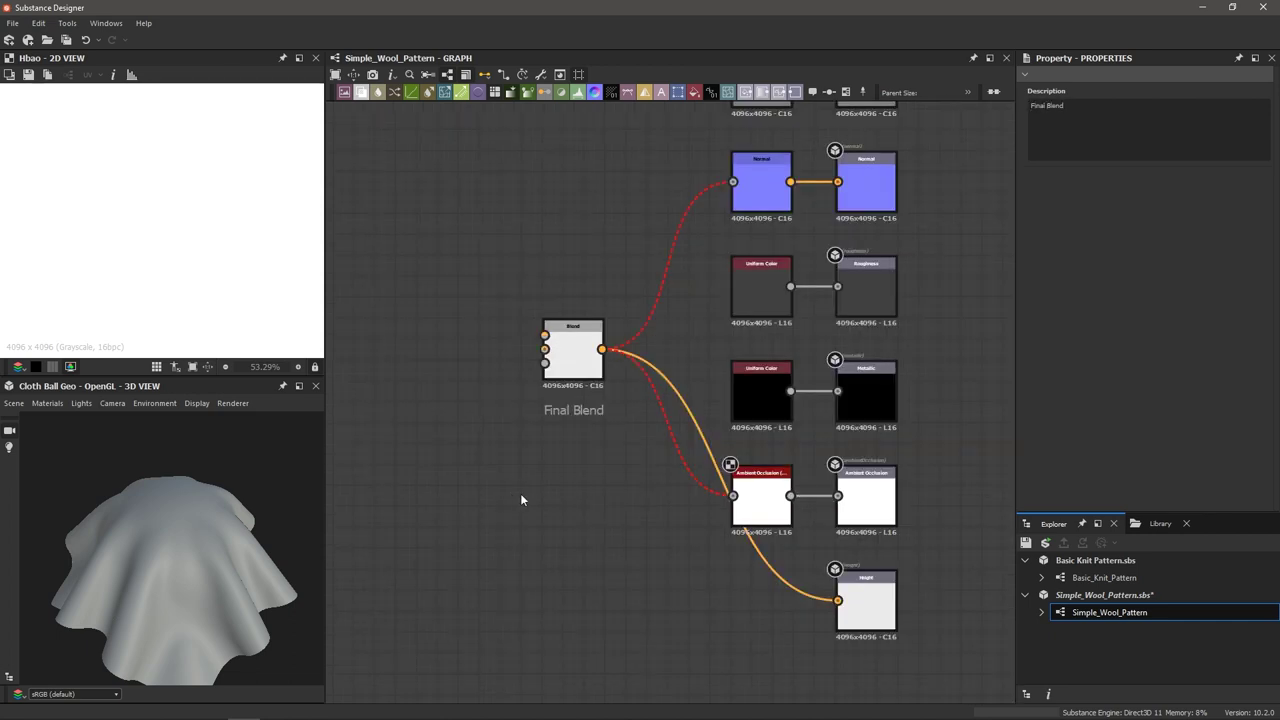
{"action": "scroll", "coordinate": [496, 412], "scroll_direction": "down", "scroll_amount": 2}
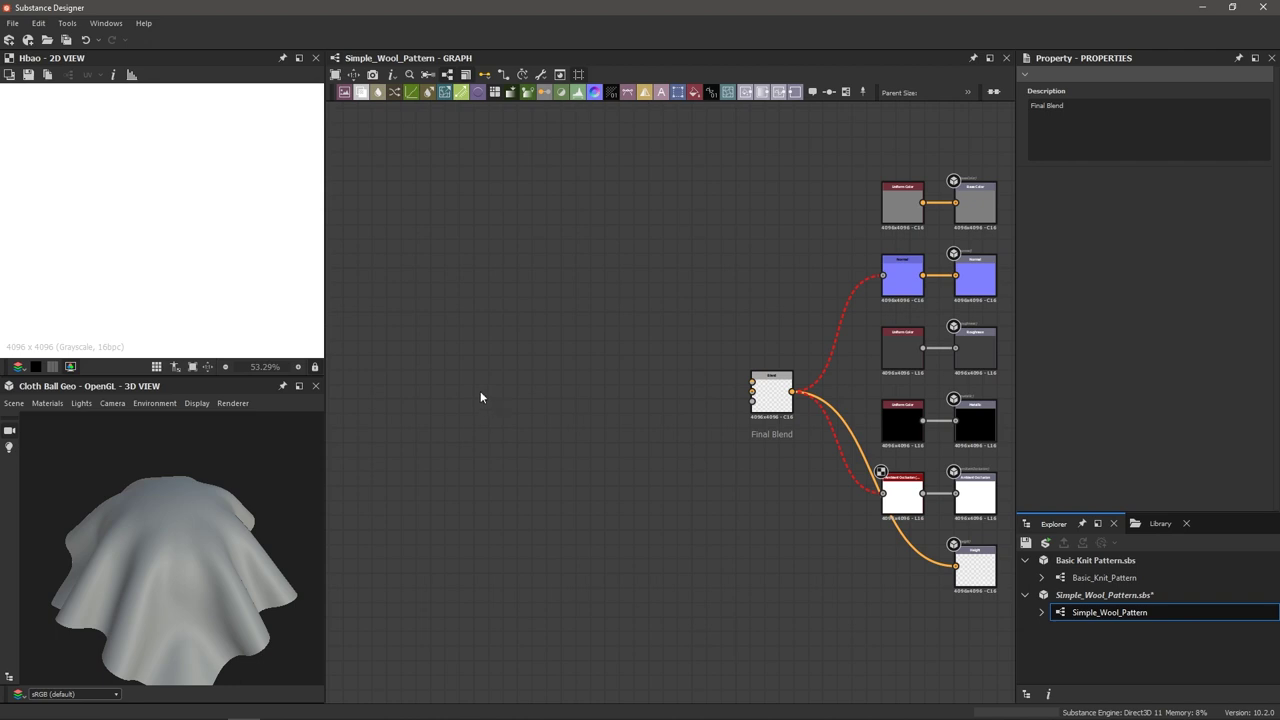
{"action": "scroll", "coordinate": [585, 386], "scroll_direction": "up", "scroll_amount": 2}
{"action": "scroll", "coordinate": [566, 394], "scroll_direction": "down", "scroll_amount": 4}
{"action": "middle_click_drag", "start_coordinate": [557, 396], "coordinate": [559, 396]}
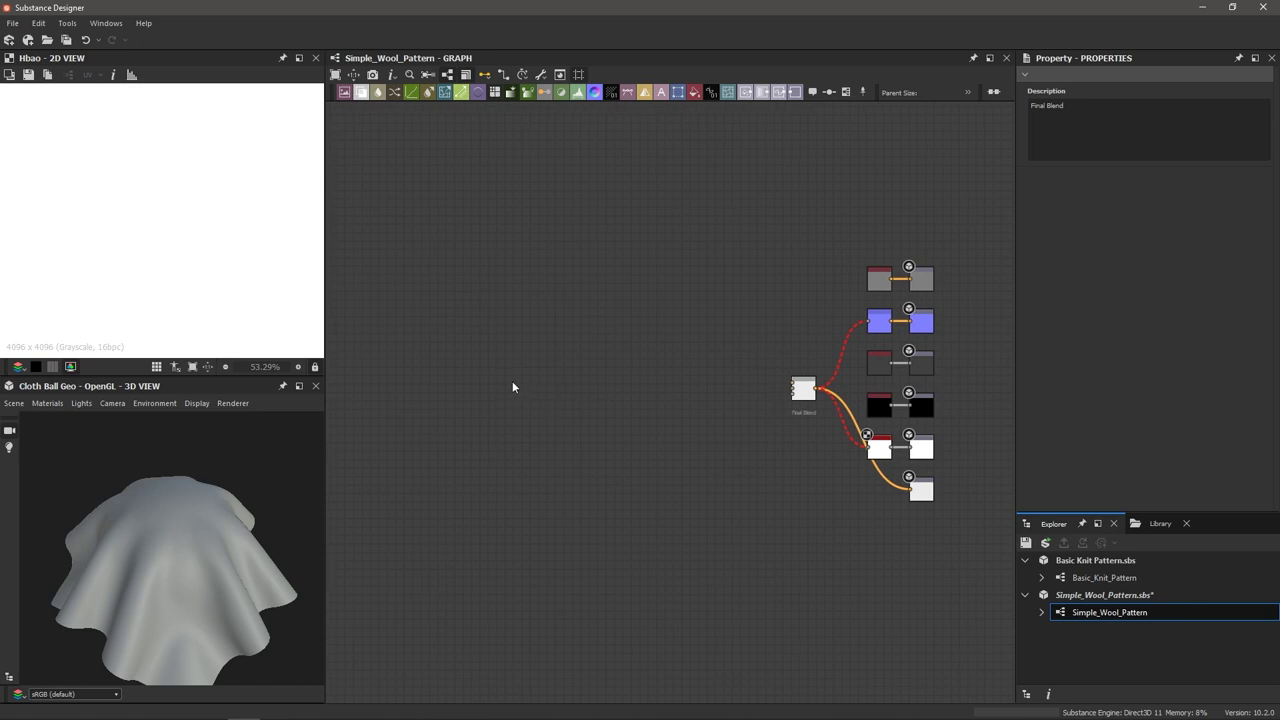
{"action": "key", "text": "space"}
{"action": "type", "text": "wave"}
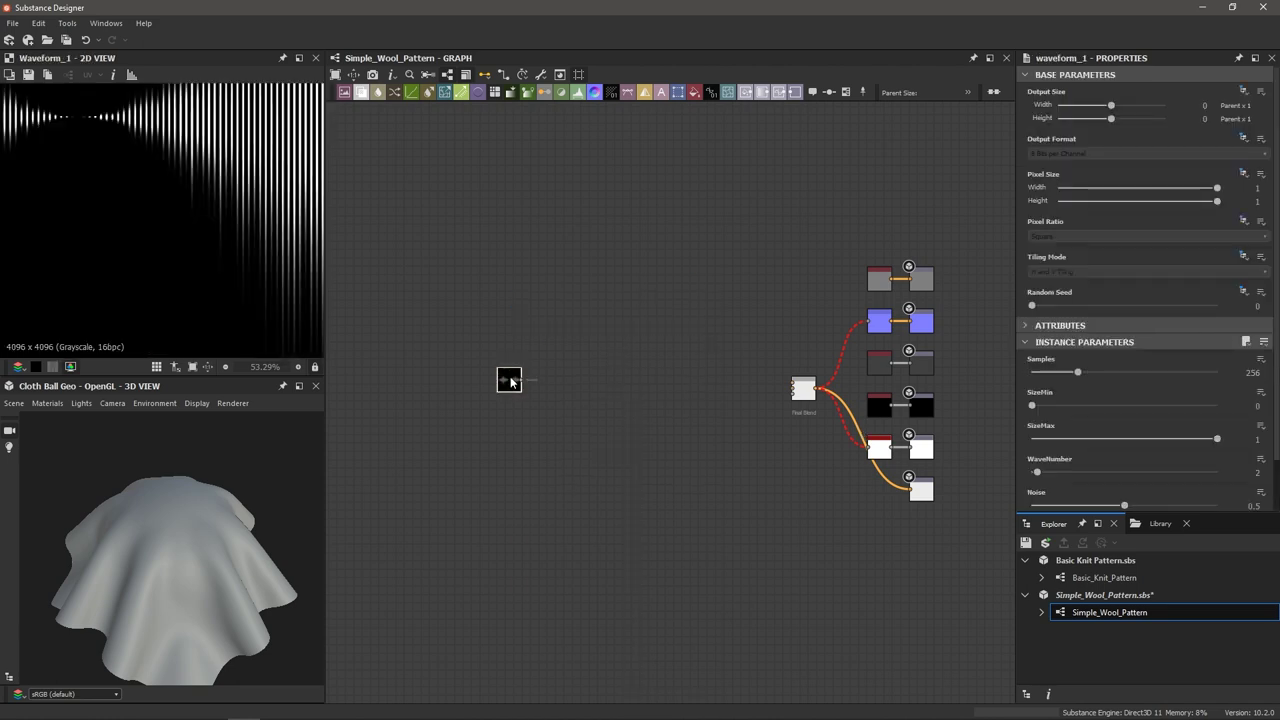
{"action": "scroll", "coordinate": [160, 200], "scroll_direction": "down", "scroll_amount": 7}
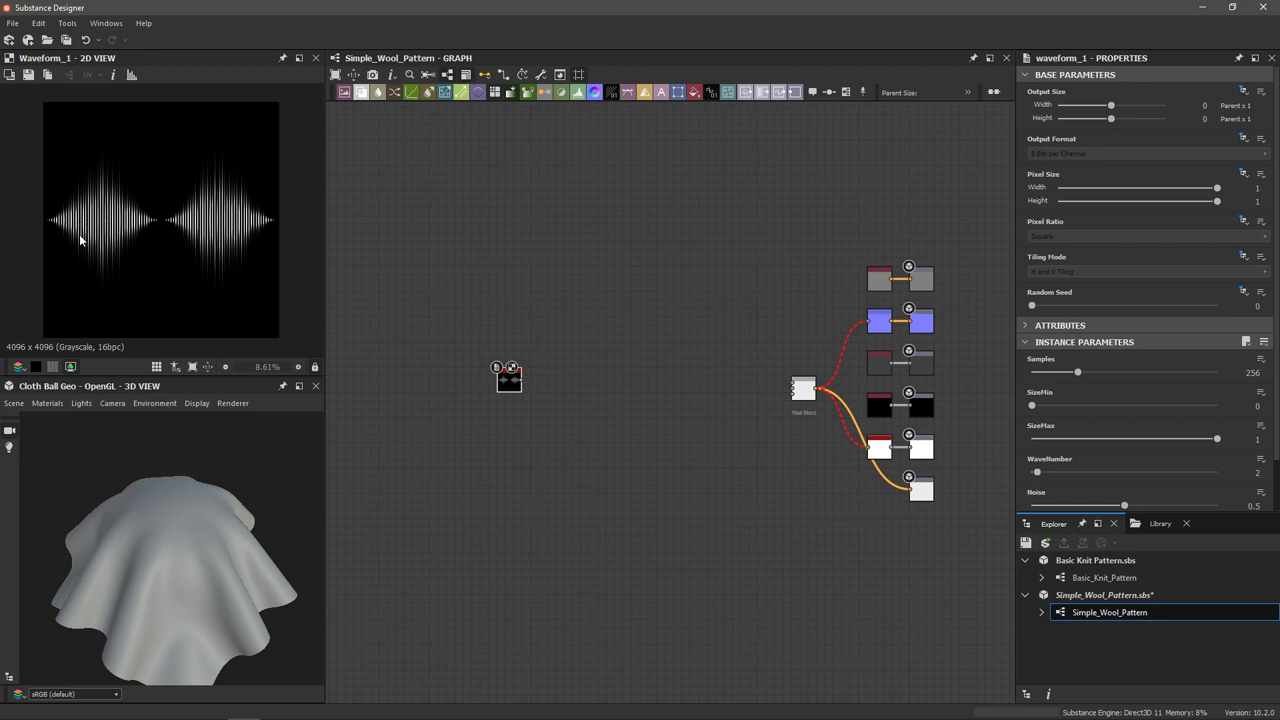
{"action": "scroll", "coordinate": [178, 258], "scroll_direction": "up", "scroll_amount": 6}
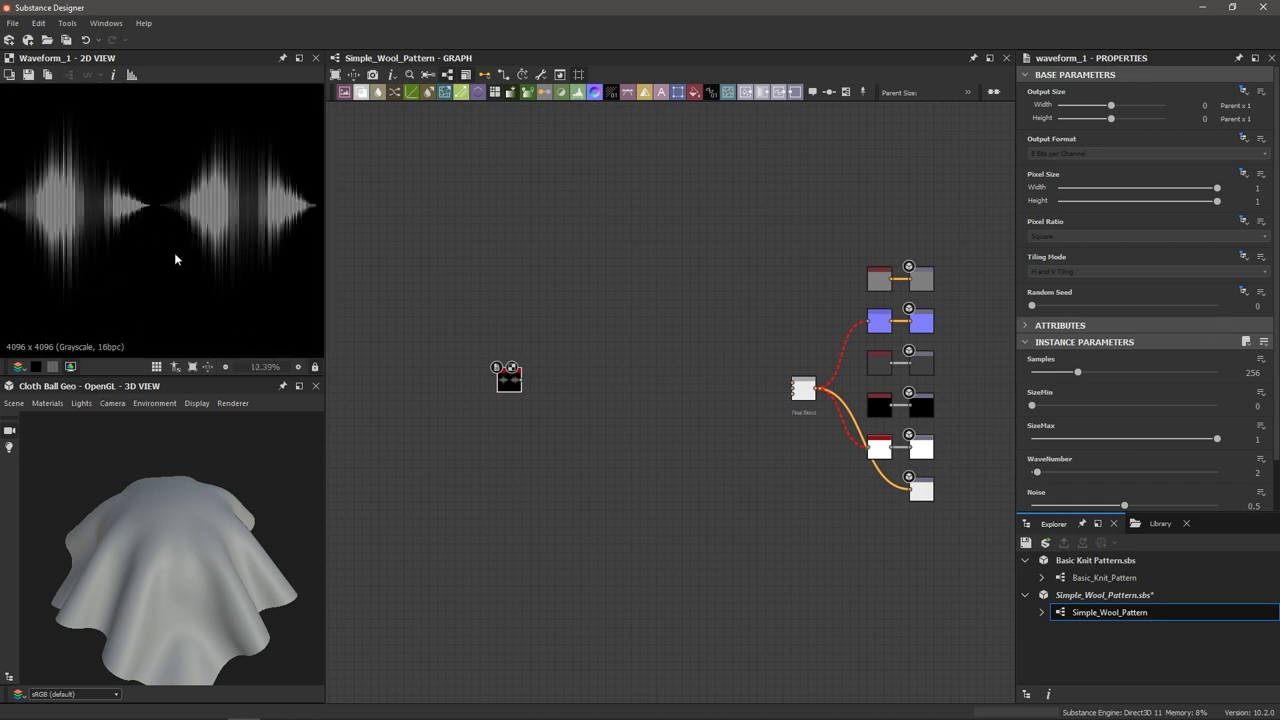
{"action": "scroll", "coordinate": [206, 229], "scroll_direction": "down", "scroll_amount": 3}
{"action": "scroll", "coordinate": [157, 229], "scroll_direction": "down", "scroll_amount": 2}
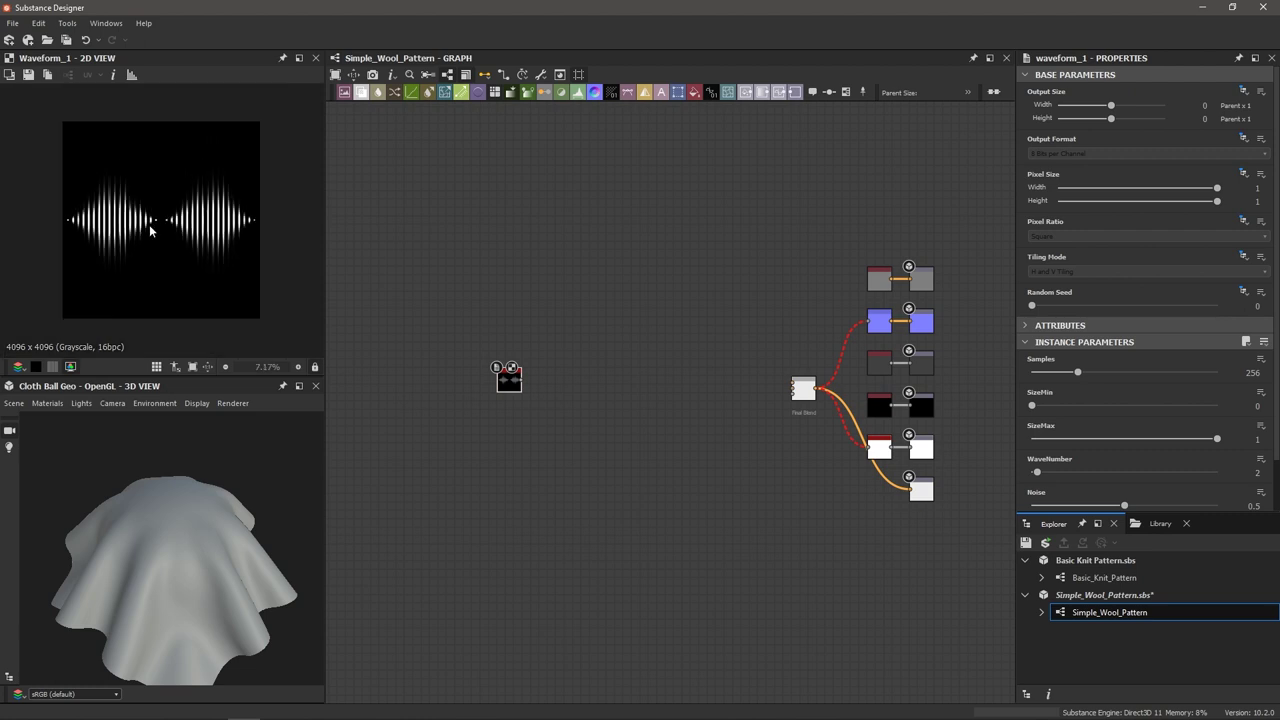
{"action": "scroll", "coordinate": [157, 234], "scroll_direction": "up", "scroll_amount": 2}
{"action": "scroll", "coordinate": [160, 240], "scroll_direction": "down", "scroll_amount": 2}
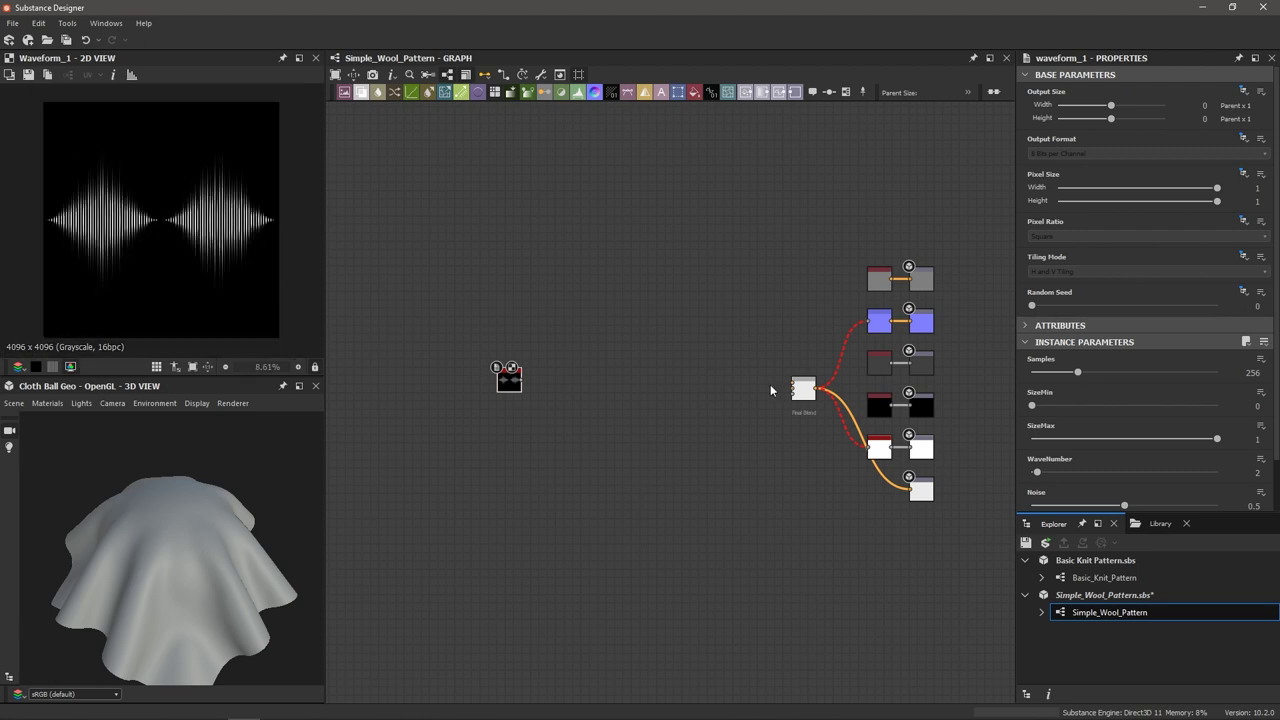
- Set the Waveform 1 node's Pattern to 2, Samples to 1024, Noise to 0 and WaveNumber to 1
{"action": "scroll", "coordinate": [1121, 366], "scroll_direction": "down", "scroll_amount": 2}
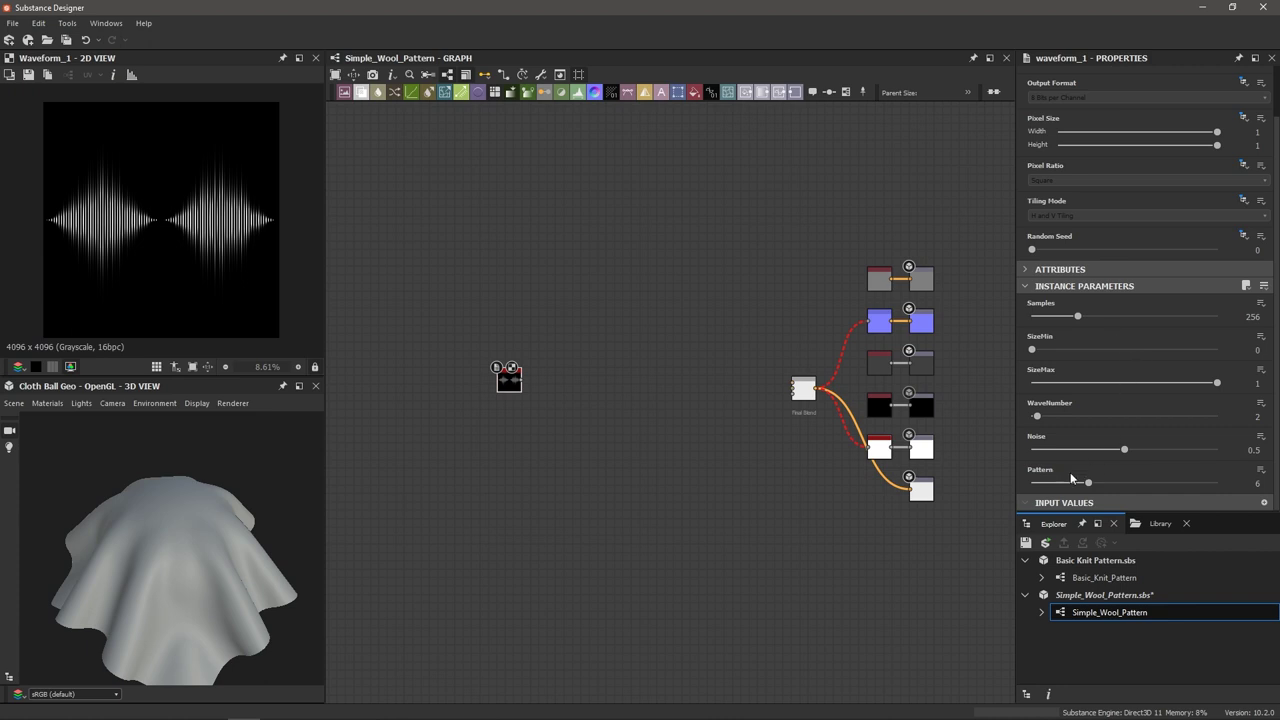
{"action": "left_click_drag", "start_coordinate": [1089, 485], "coordinate": [1012, 487]}
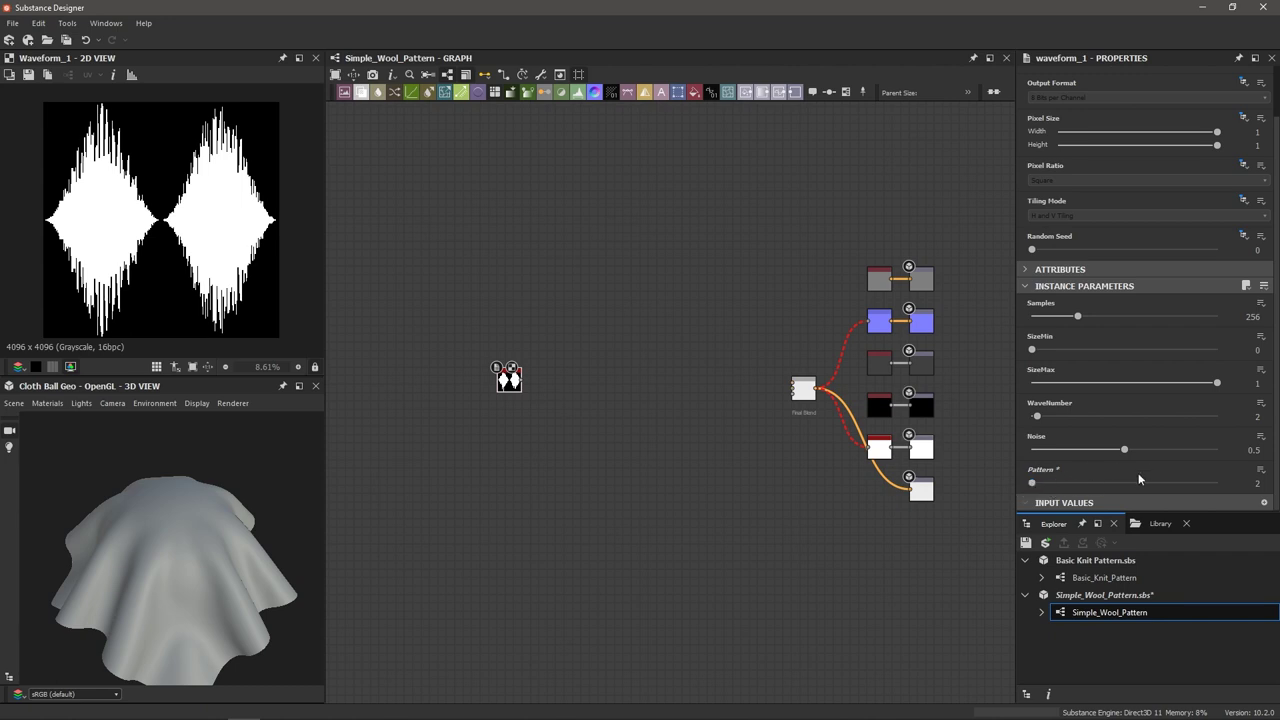
{"action": "left_click_drag", "start_coordinate": [1077, 316], "coordinate": [1220, 316]}
{"action": "left_click_drag", "start_coordinate": [1123, 457], "coordinate": [1028, 456]}
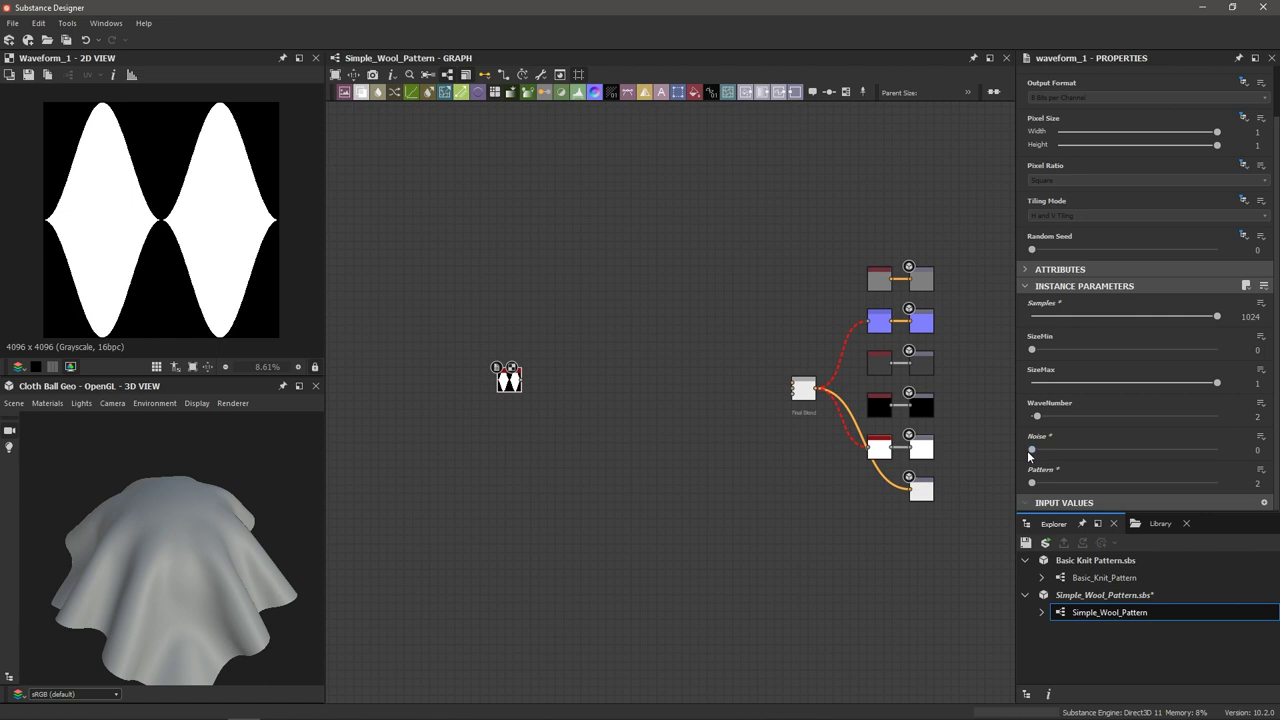
{"action": "left_click_drag", "start_coordinate": [1040, 417], "coordinate": [1036, 419]}
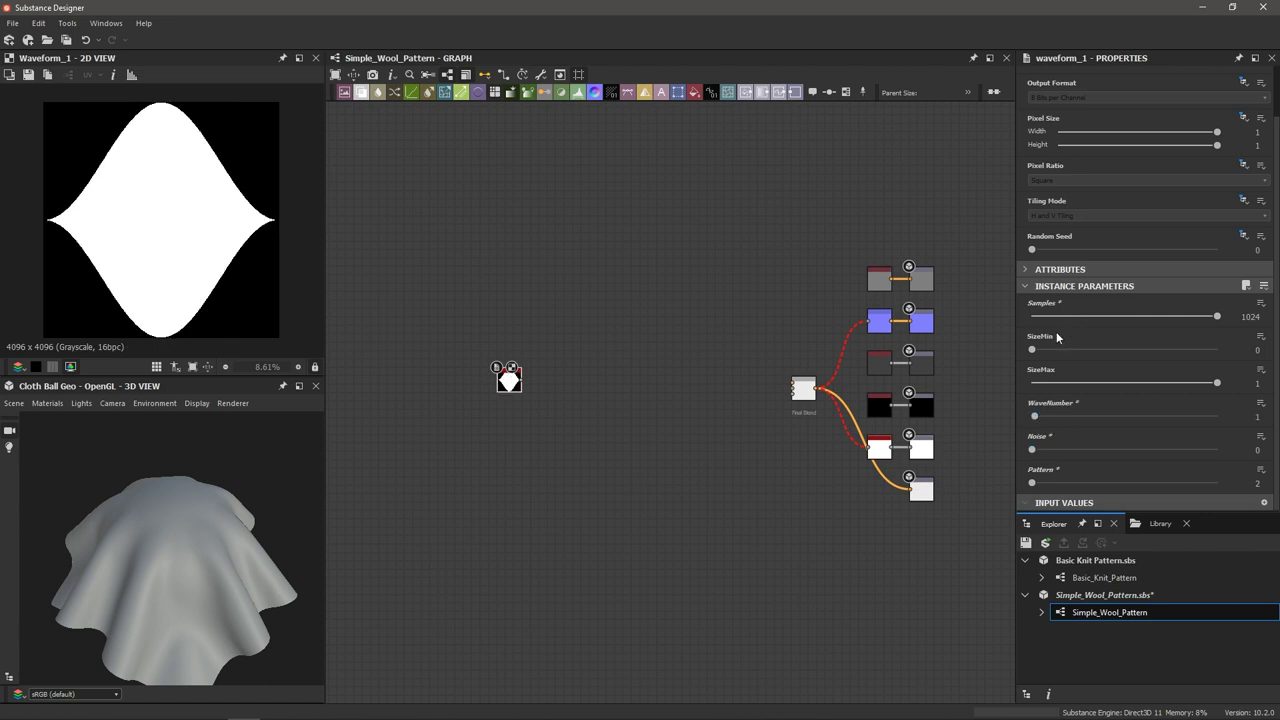
- Flatten the single wave by setting its SizeMin to 0.54 and SizeMax to 0.58
{"action": "left_click_drag", "start_coordinate": [1032, 349], "coordinate": [1086, 350]}
{"action": "left_click_drag", "start_coordinate": [1217, 383], "coordinate": [1140, 386]}
{"action": "left_click_drag", "start_coordinate": [1085, 350], "coordinate": [1133, 357]}
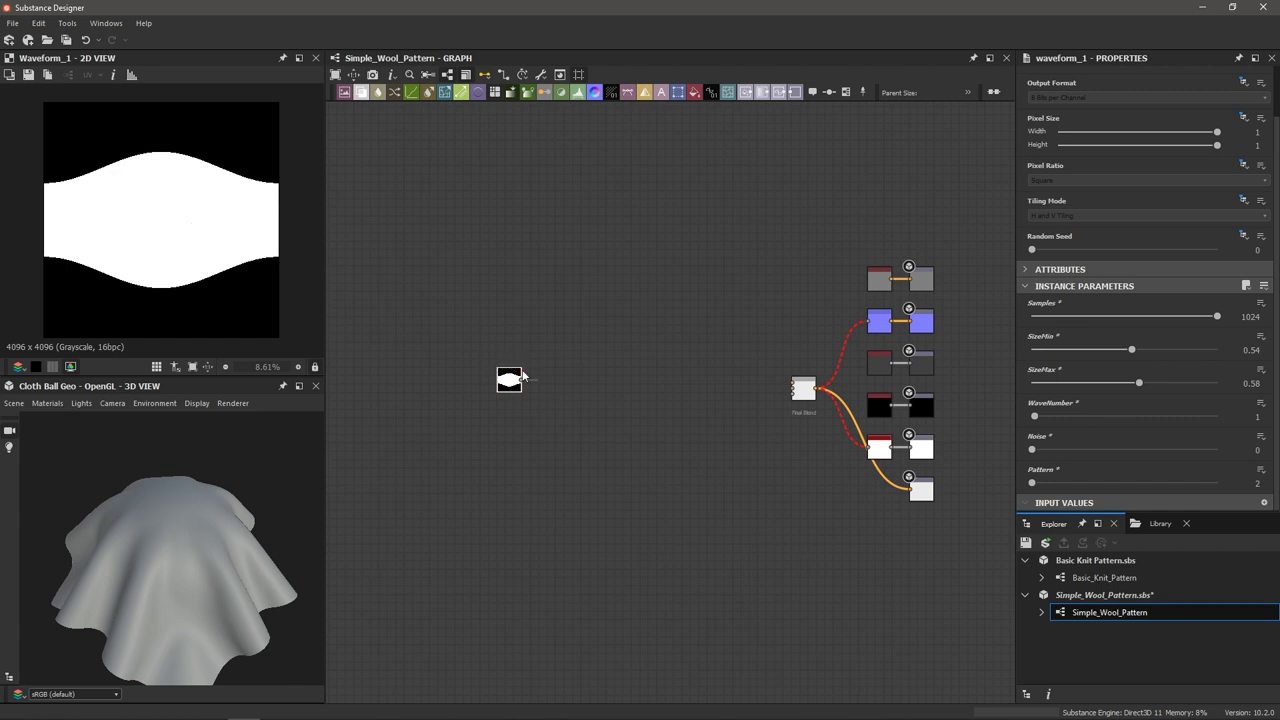
- Add a Shape node just below the Waveform 1 node and set its pattern to Paraboloid
{"action": "scroll", "coordinate": [489, 421], "scroll_direction": "up", "scroll_amount": 2}
{"action": "scroll", "coordinate": [489, 422], "scroll_direction": "up", "scroll_amount": 1}
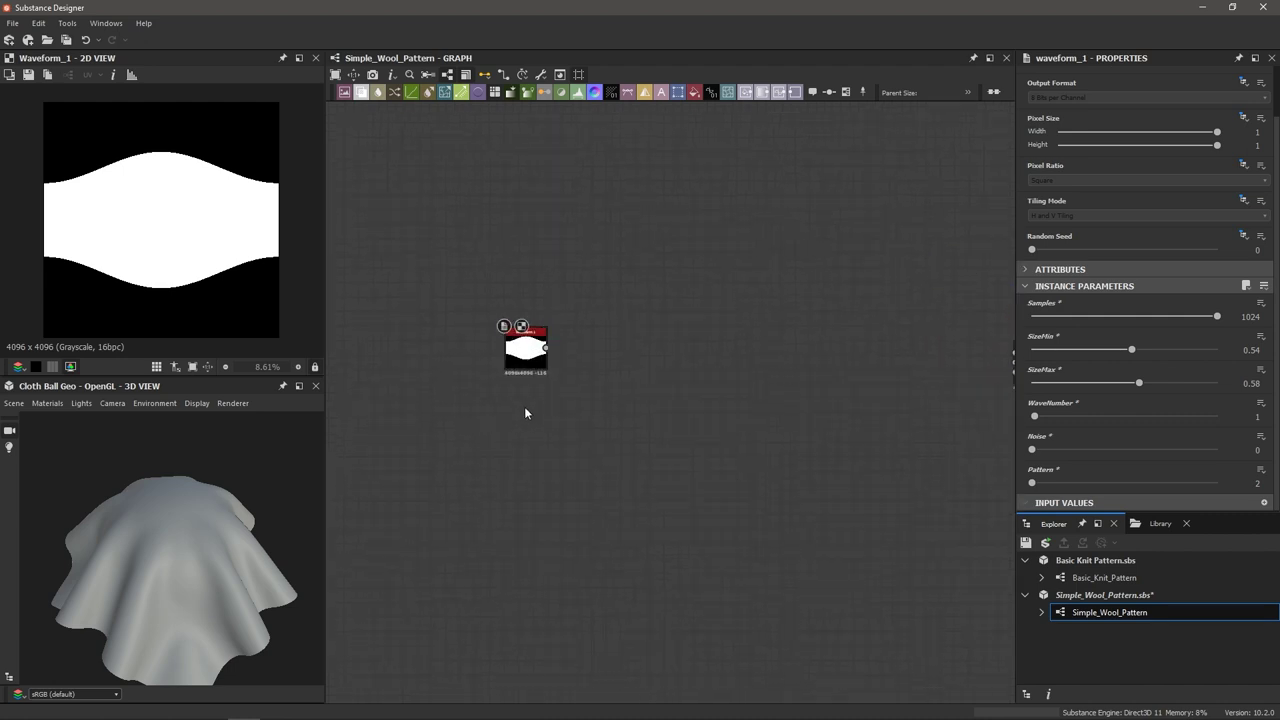
{"action": "key", "text": "space"}
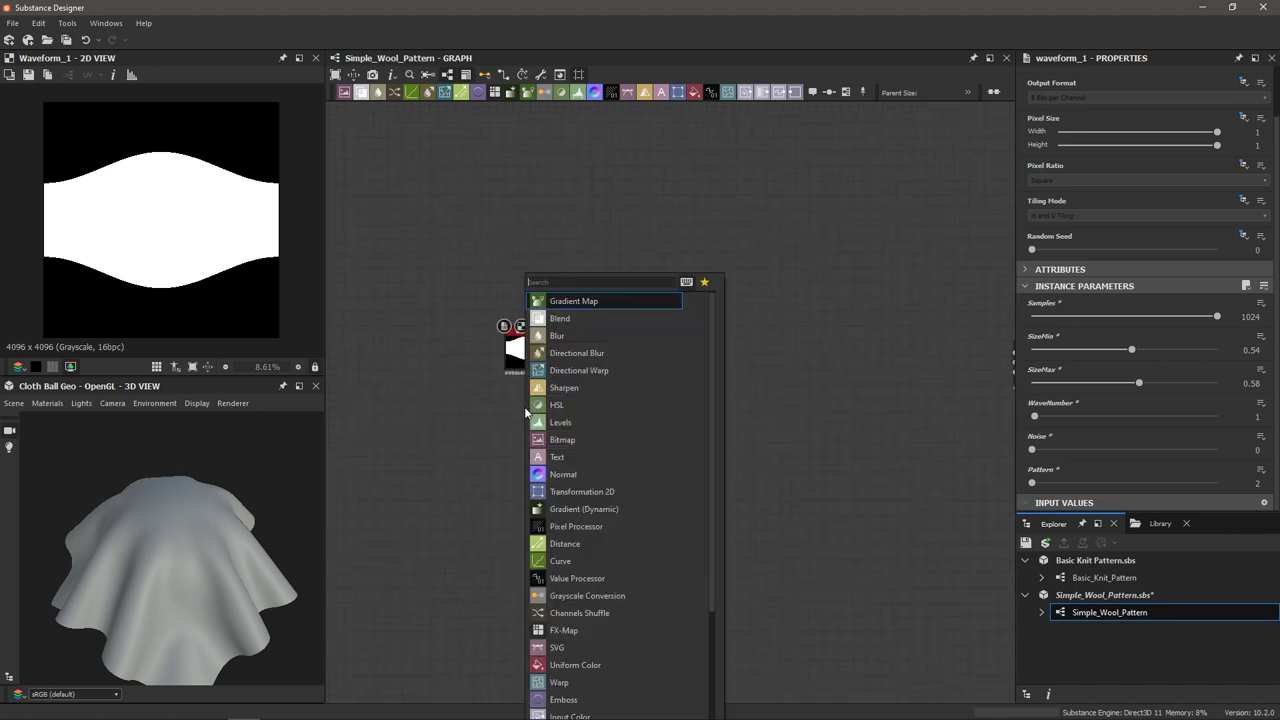
{"action": "type", "text": "shape"}
{"action": "key", "text": "Return"}
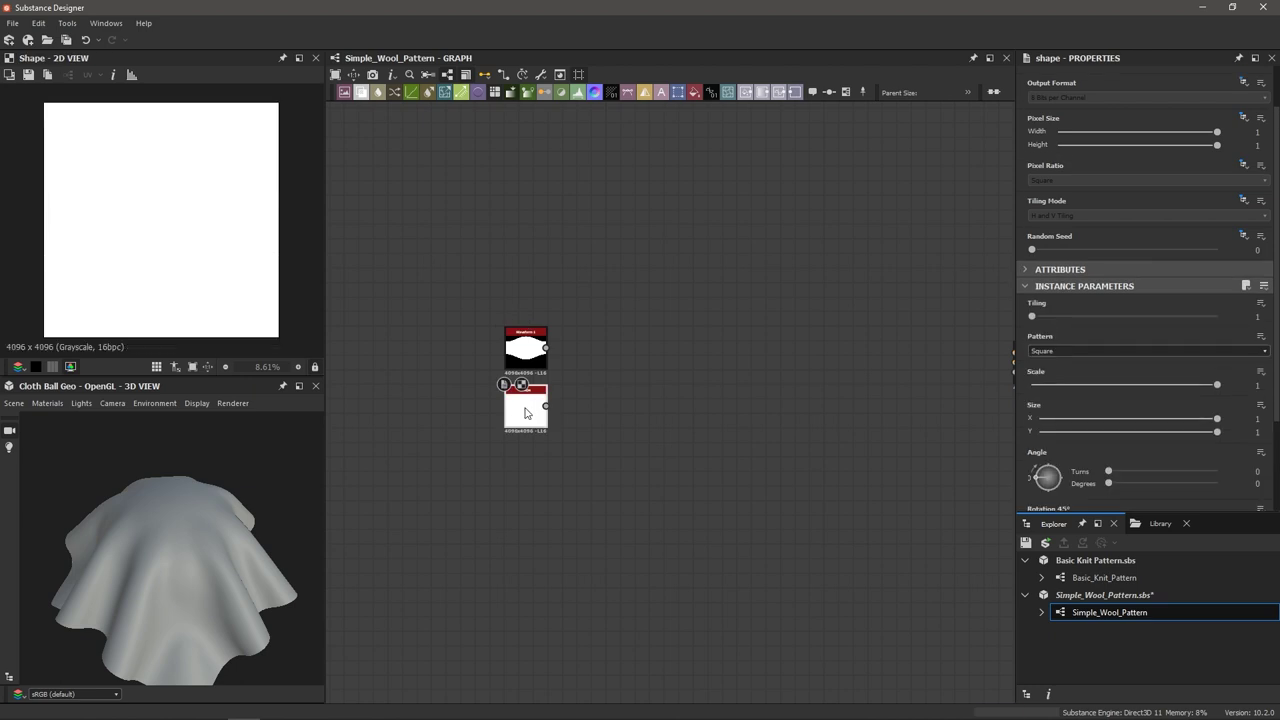
{"action": "left_click", "coordinate": [1088, 351]}
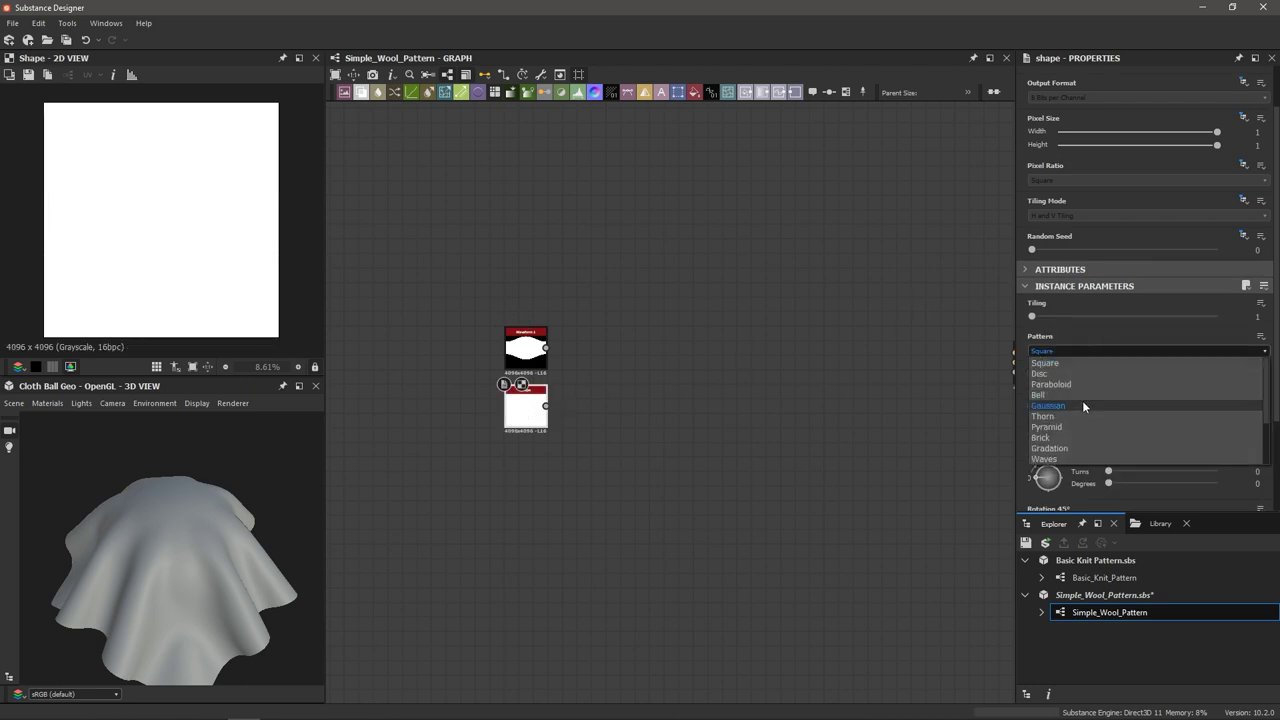
{"action": "left_click", "coordinate": [1066, 386]}
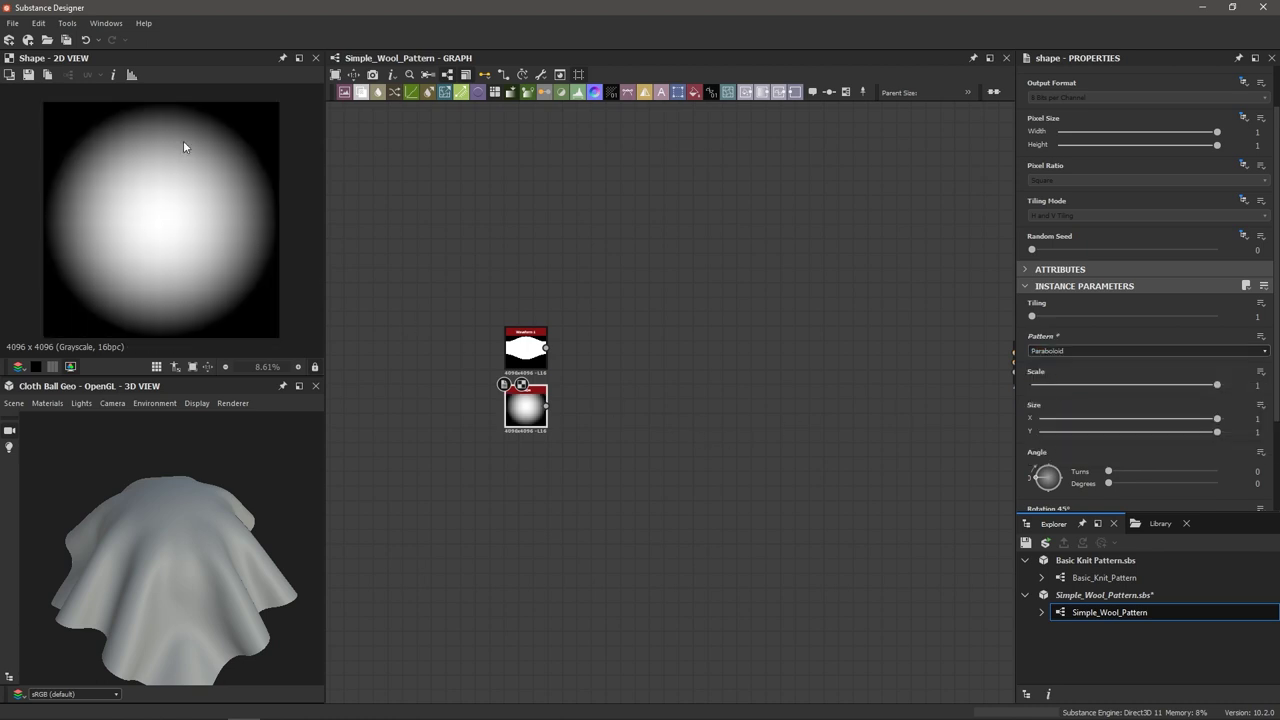
{"action": "scroll", "coordinate": [248, 217], "scroll_direction": "up", "scroll_amount": 2}
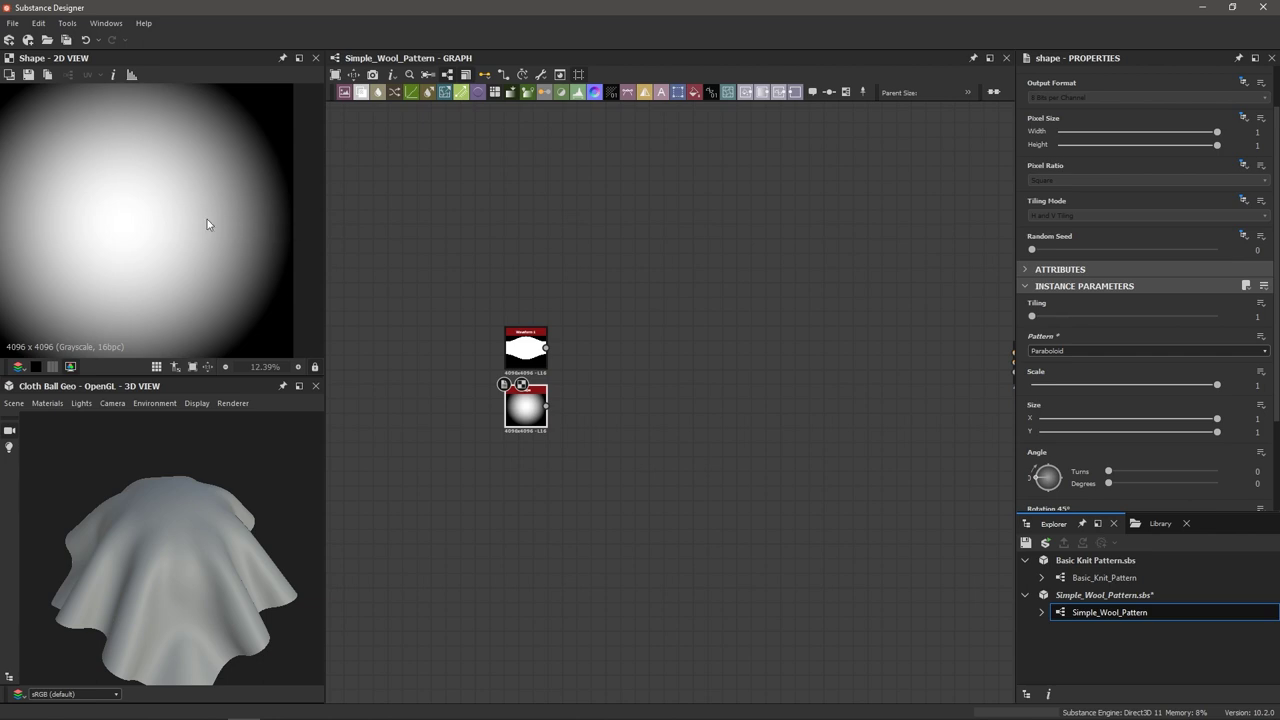
{"action": "scroll", "coordinate": [207, 224], "scroll_direction": "down", "scroll_amount": 3}
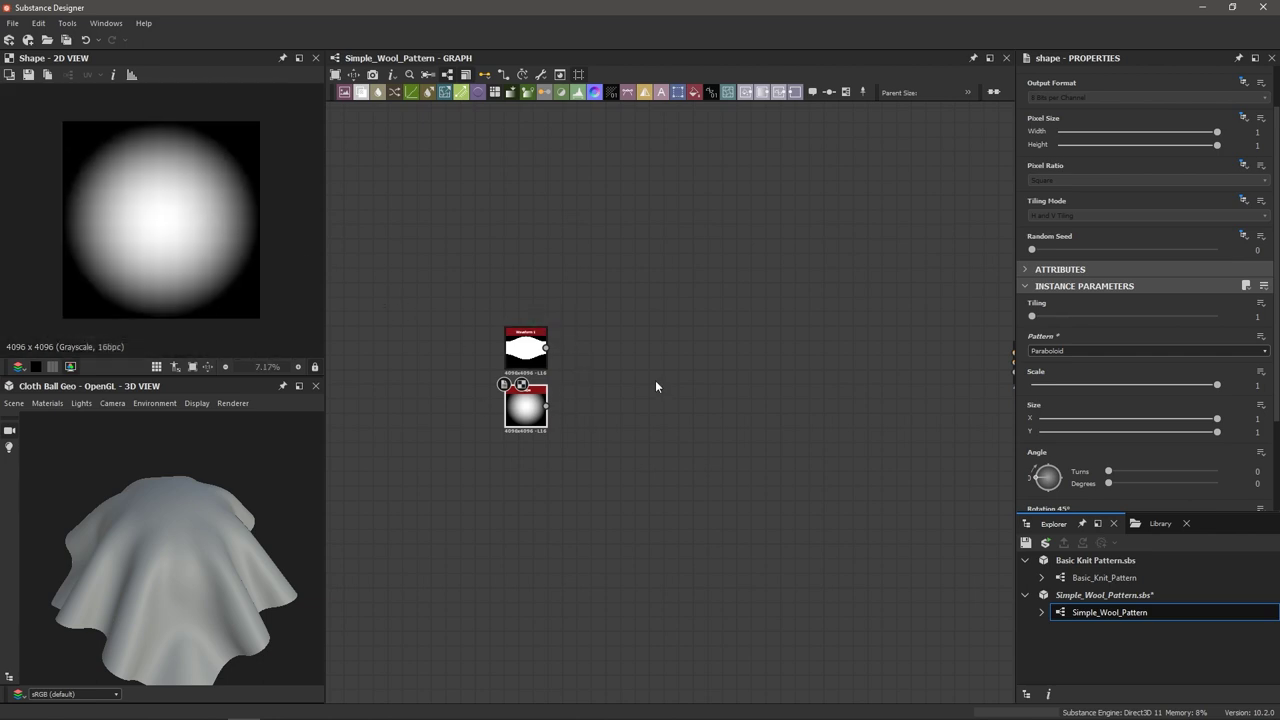
- Add a Blend node beside the two shapes, with Waveform 1 feeding its foreground and Shape feeding its background
{"action": "double_click", "coordinate": [530, 352]}
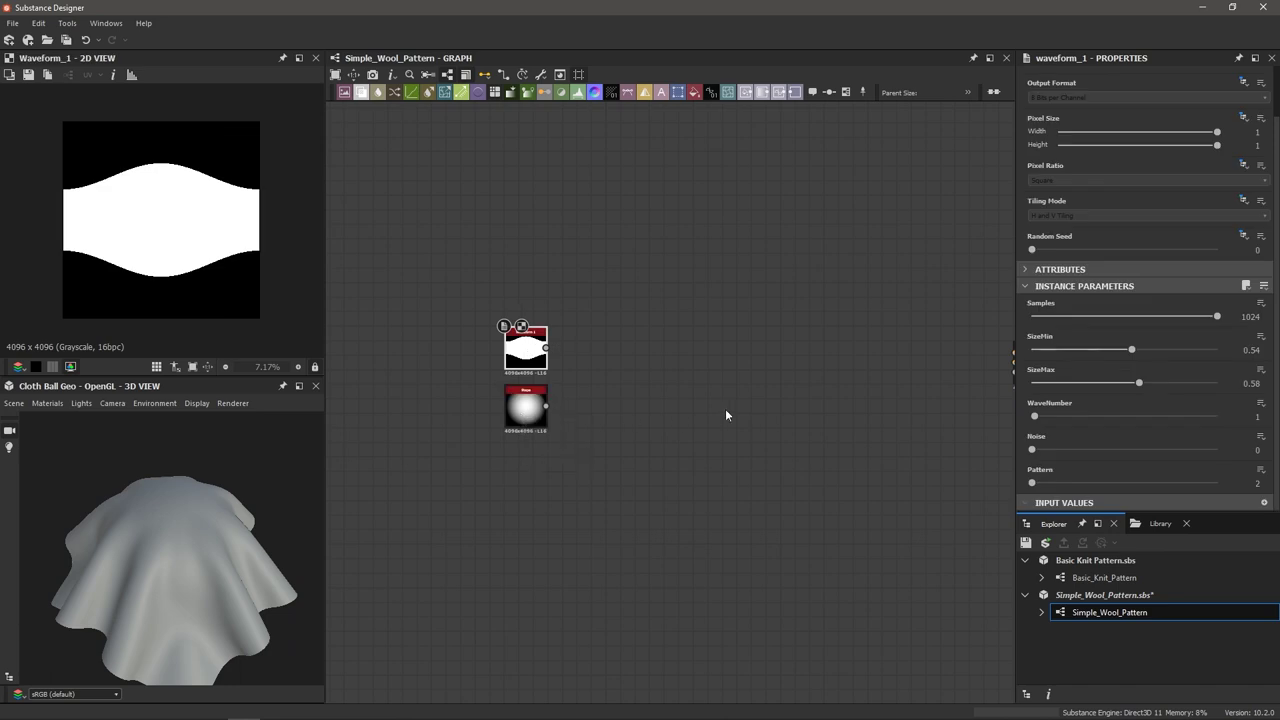
{"action": "key", "text": "space"}
{"action": "type", "text": "bl"}
{"action": "key", "text": "Return"}
{"action": "scroll", "coordinate": [600, 365], "scroll_direction": "up", "scroll_amount": 2}
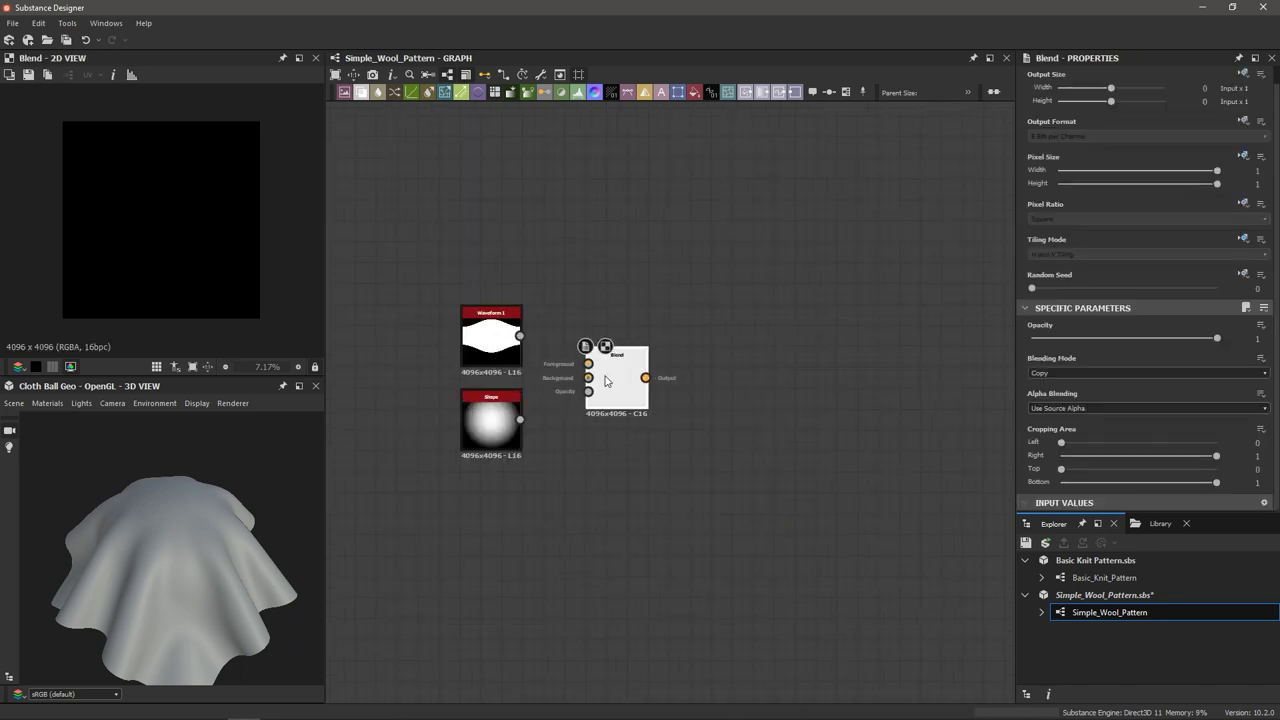
{"action": "left_click_drag", "start_coordinate": [519, 336], "coordinate": [588, 363]}
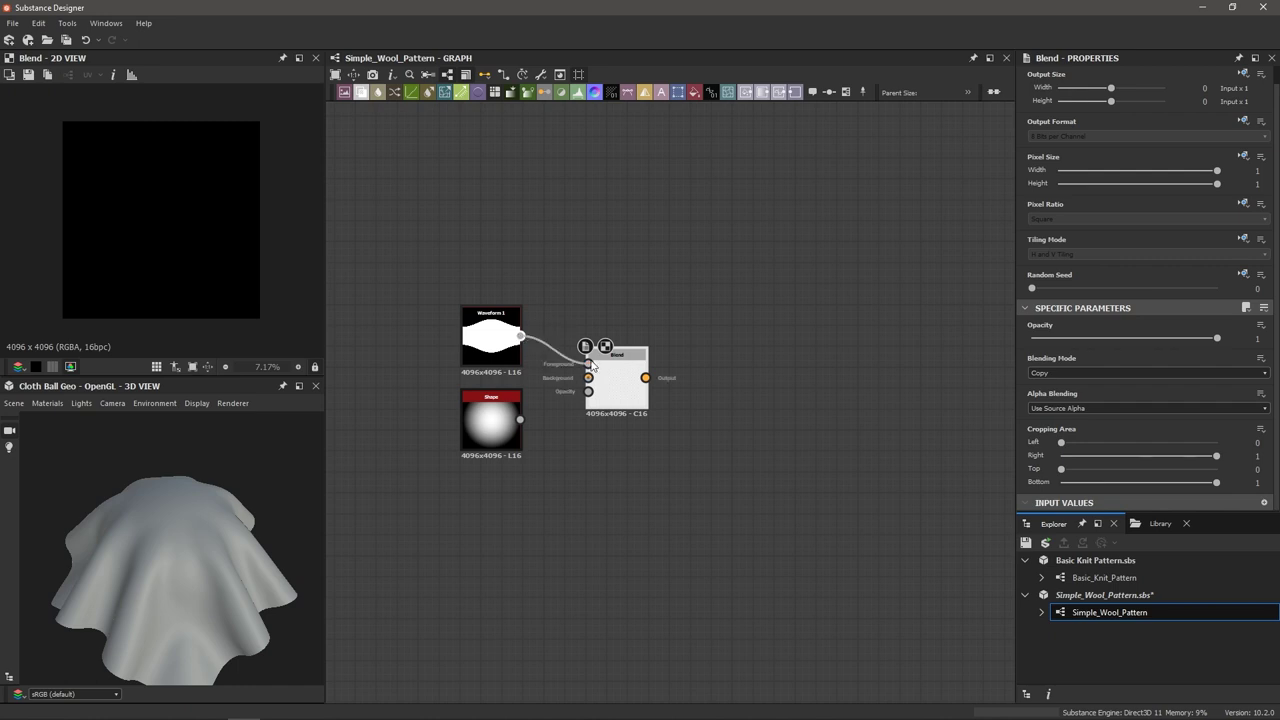
{"action": "left_click_drag", "start_coordinate": [519, 420], "coordinate": [589, 377]}
- Set the blending mode of the Blend node combining Waveform 1 and Shape to Multiply
{"action": "left_click", "coordinate": [1074, 373]}
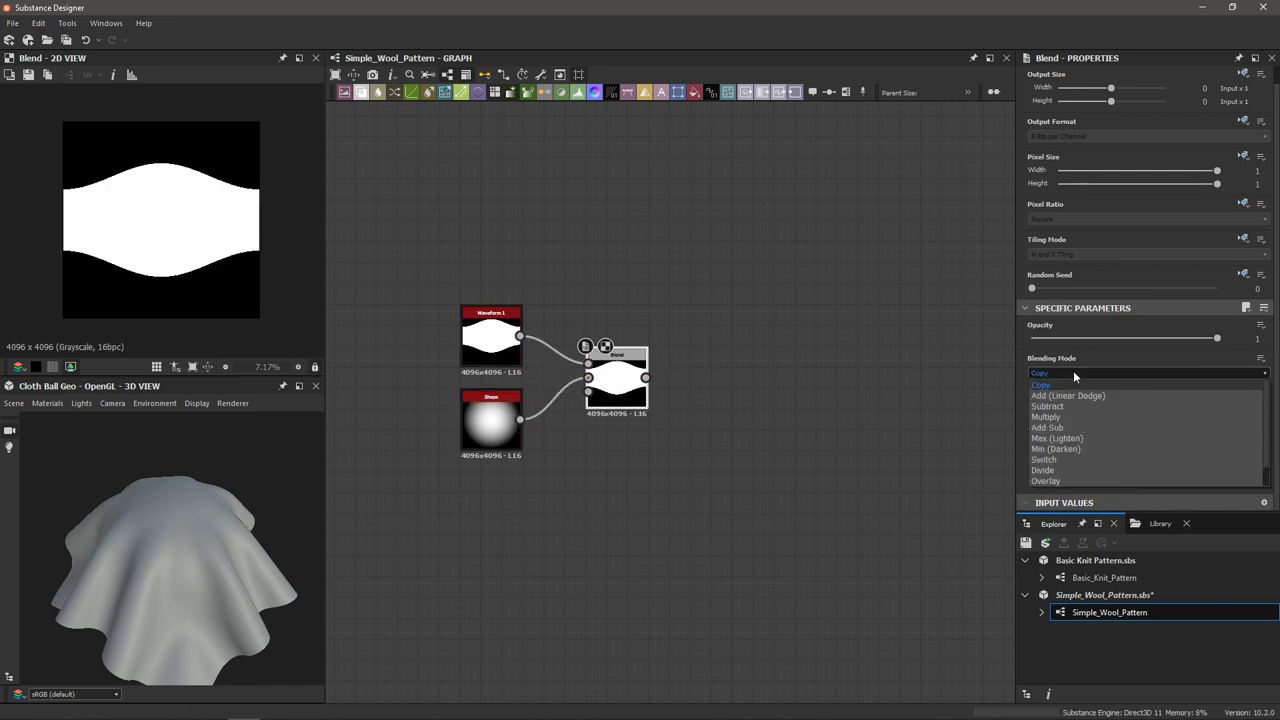
{"action": "left_click", "coordinate": [1046, 416]}
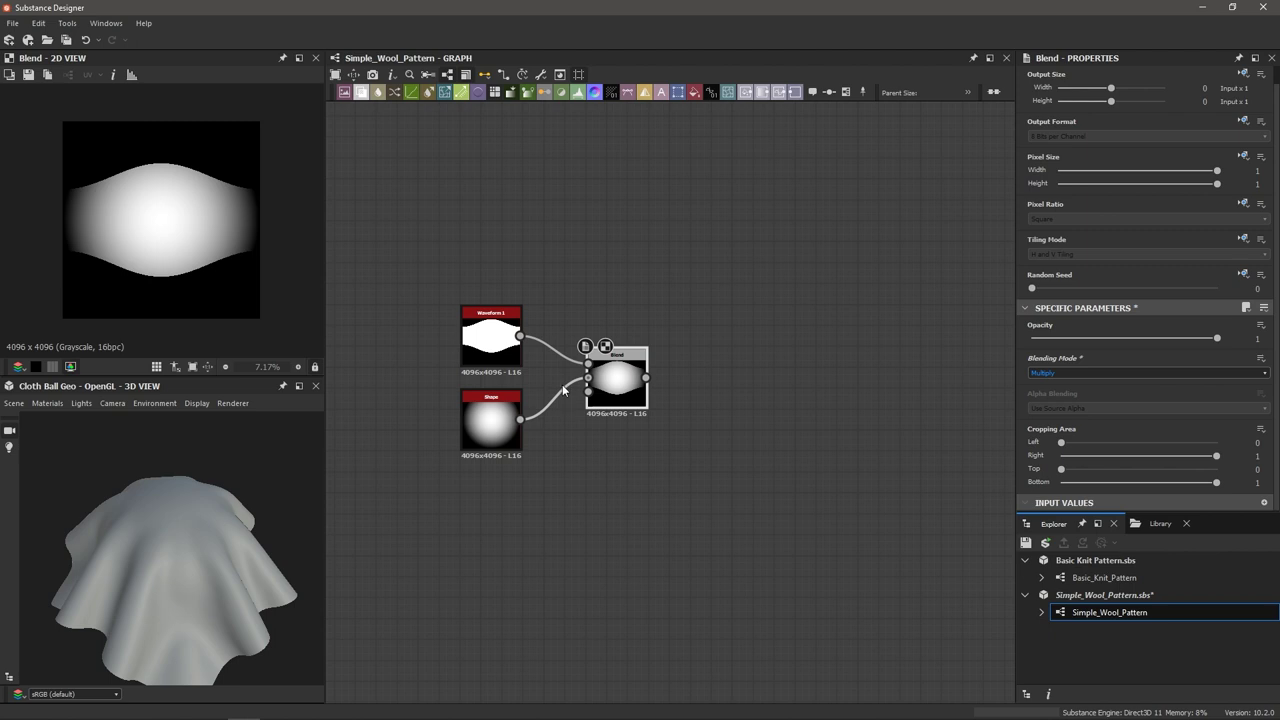
{"action": "left_click_drag", "start_coordinate": [565, 320], "coordinate": [564, 410]}
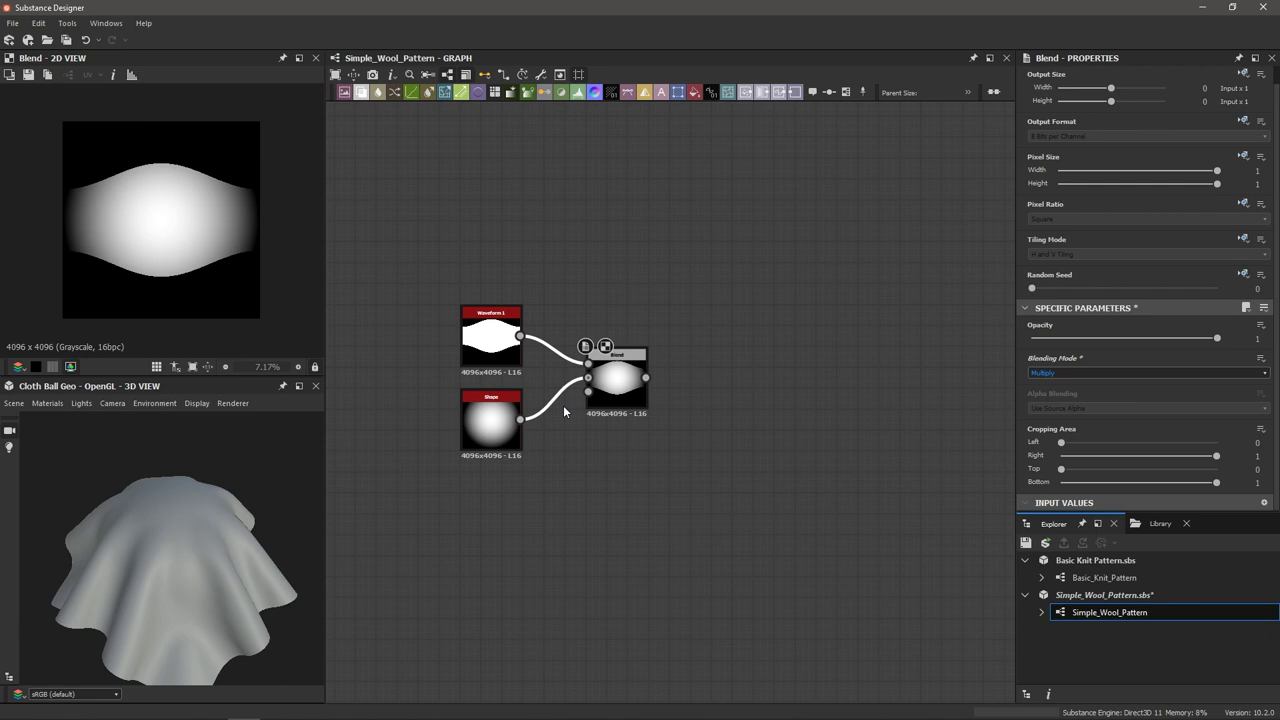
{"action": "scroll", "coordinate": [200, 195], "scroll_direction": "up", "scroll_amount": 1}
{"action": "scroll", "coordinate": [209, 200], "scroll_direction": "up", "scroll_amount": 3}
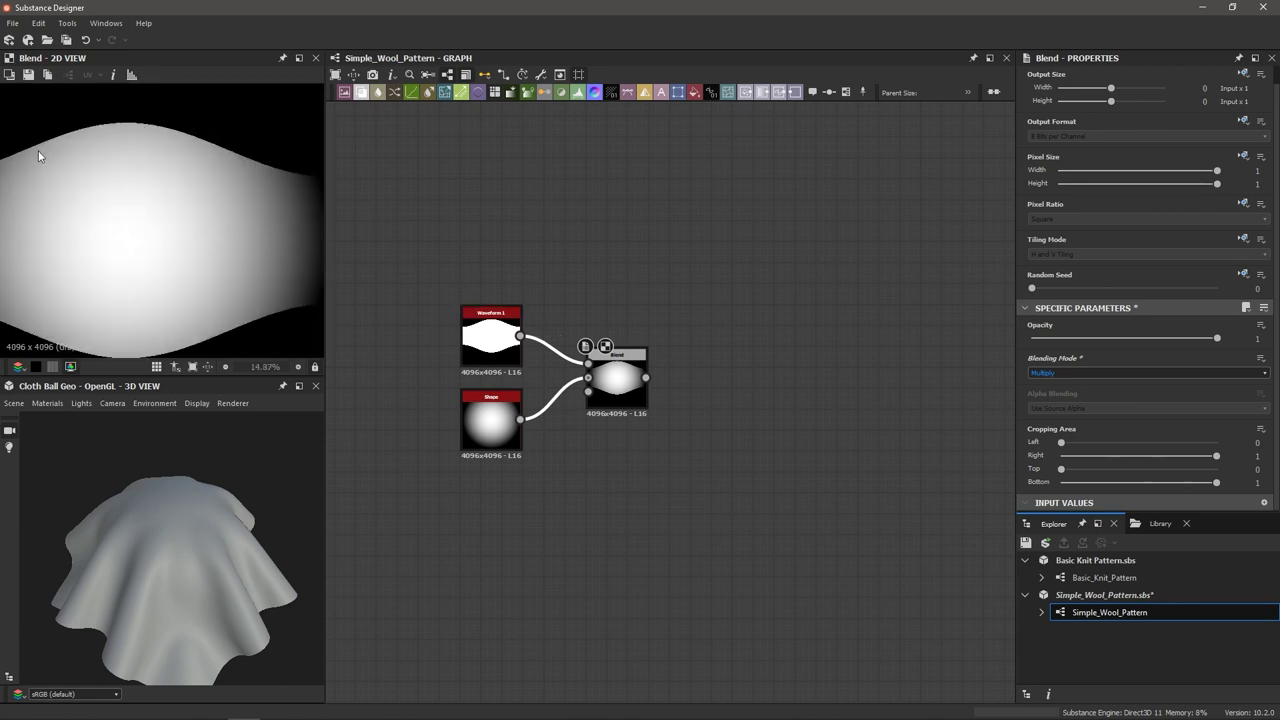
{"action": "scroll", "coordinate": [58, 139], "scroll_direction": "up", "scroll_amount": 1}
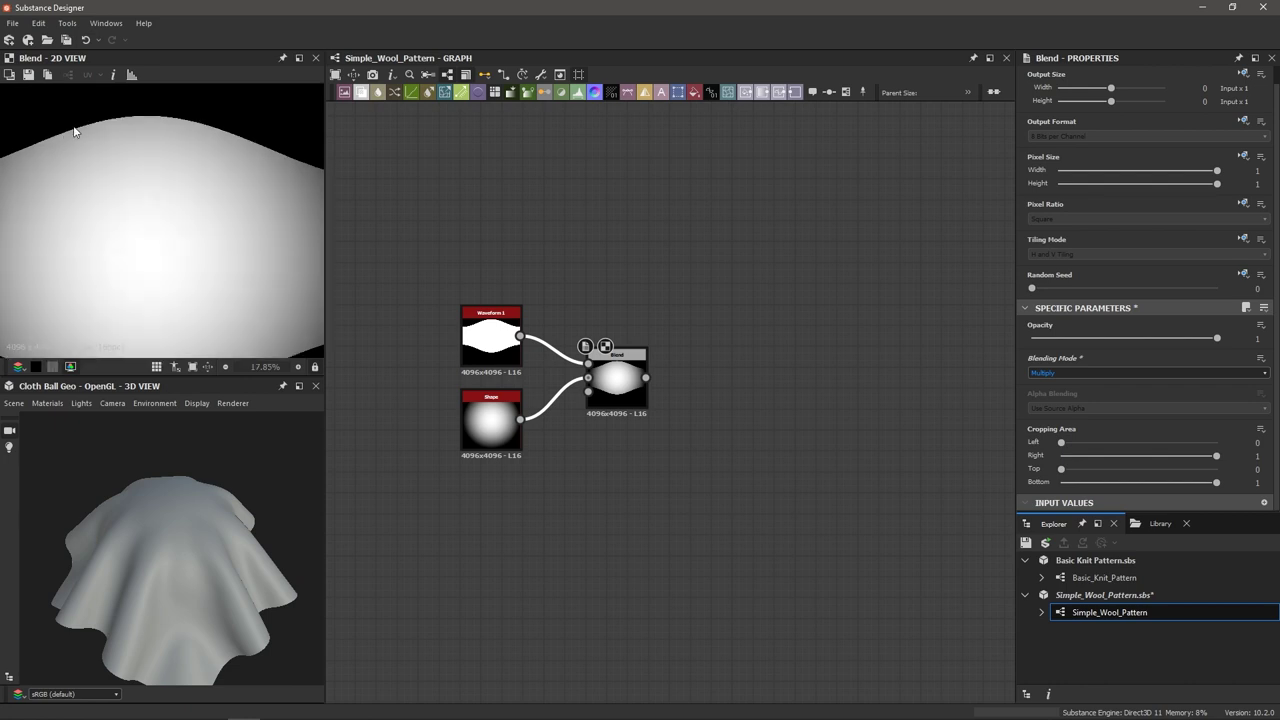
{"action": "scroll", "coordinate": [195, 200], "scroll_direction": "down", "scroll_amount": 2}
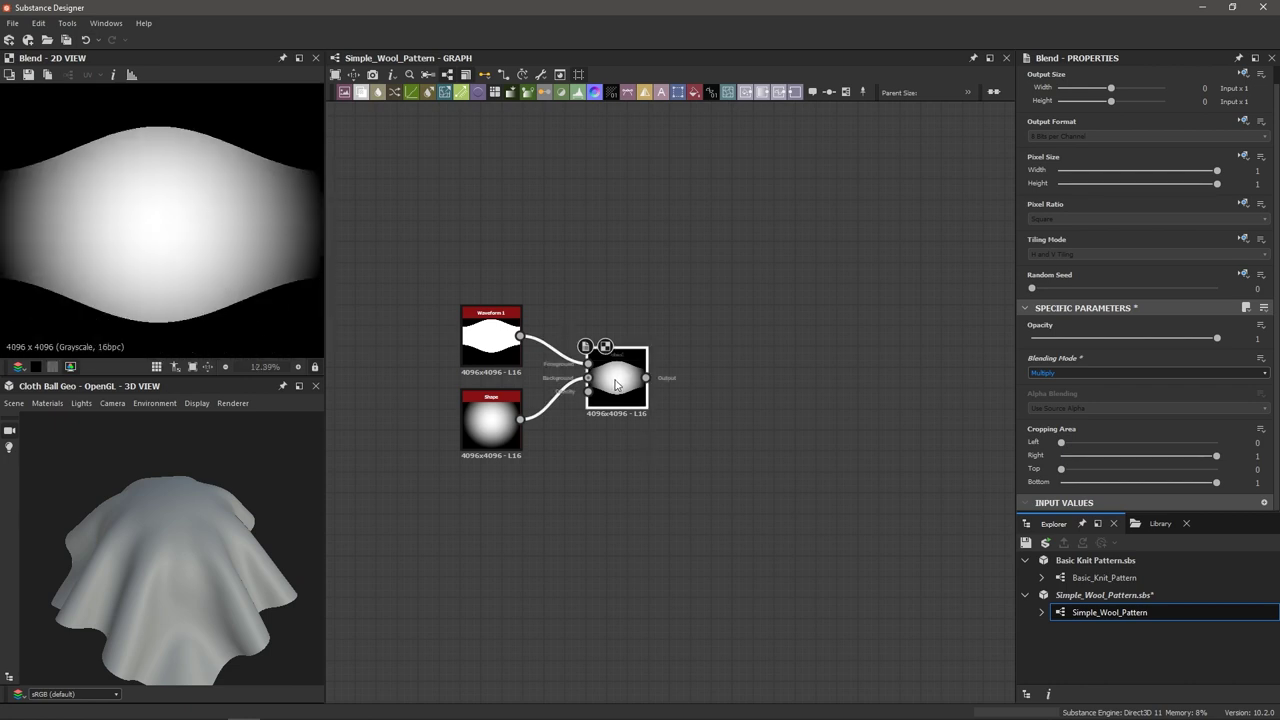
- Add a Blur HQ Grayscale node fed by the Blend node that combines Waveform 1 and Shape
{"action": "key", "text": "space"}
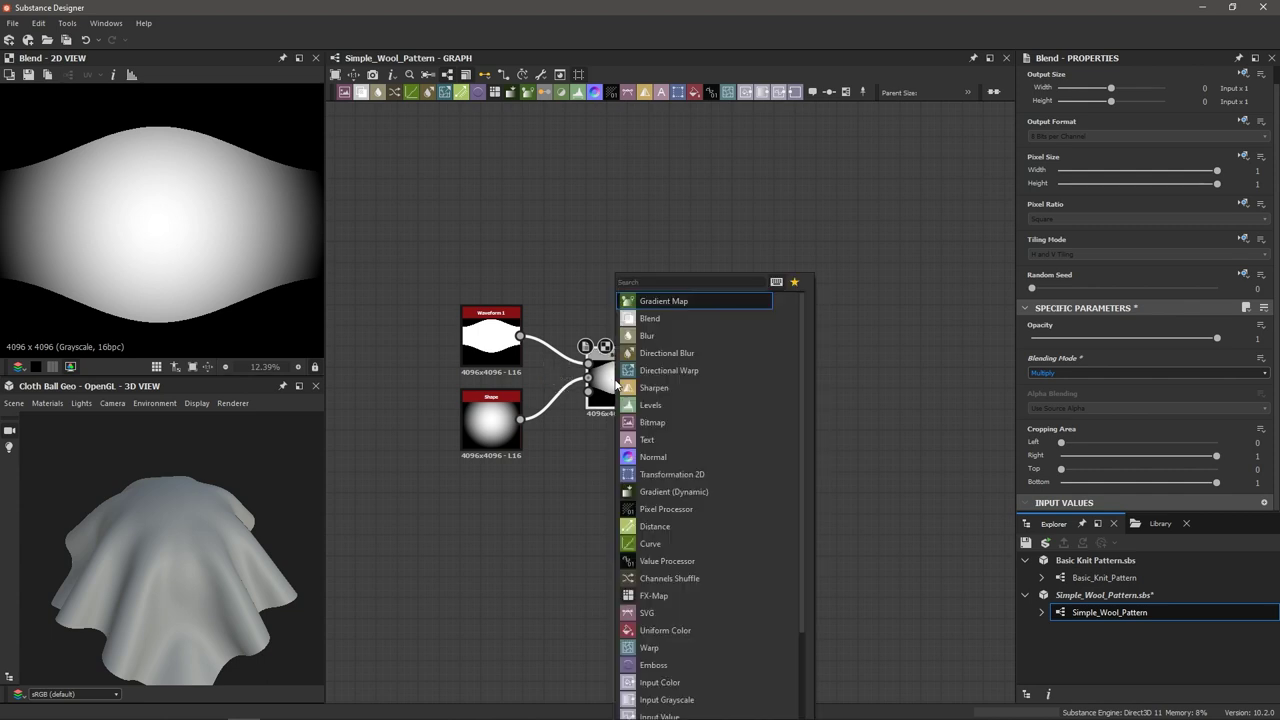
{"action": "type", "text": "blur"}
{"action": "key", "text": "Down"}
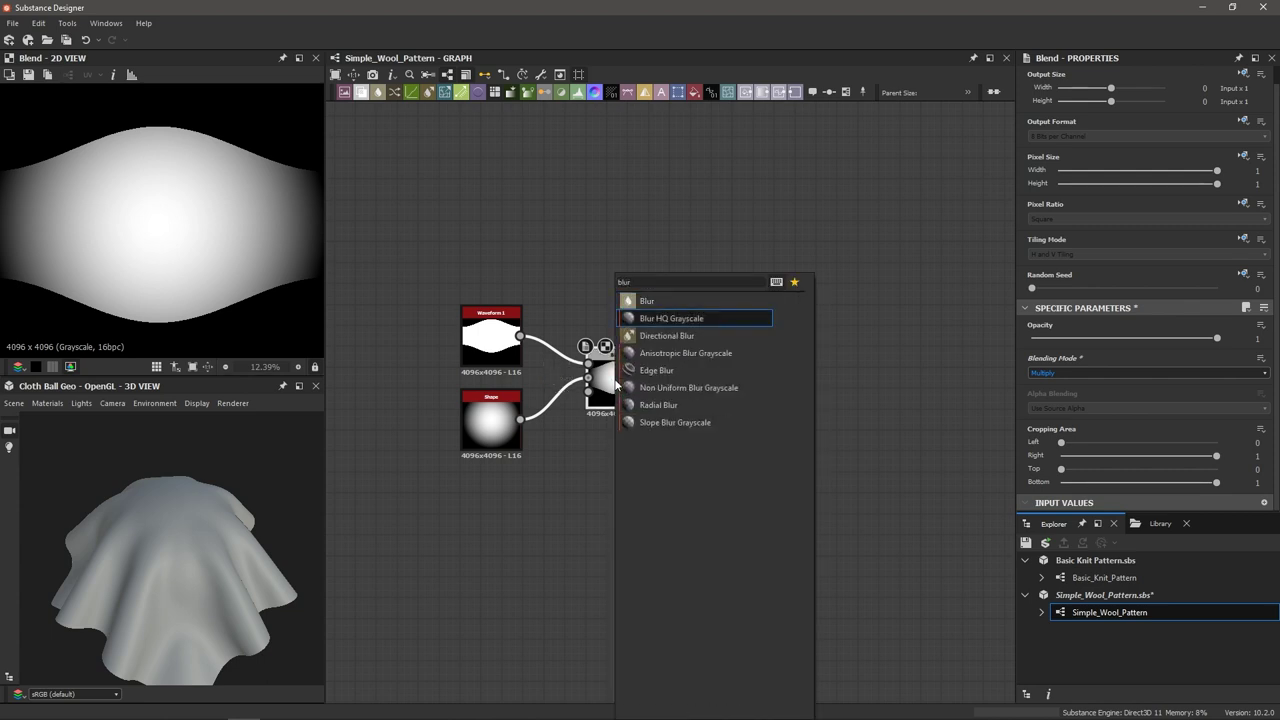
{"action": "key", "text": "Return"}
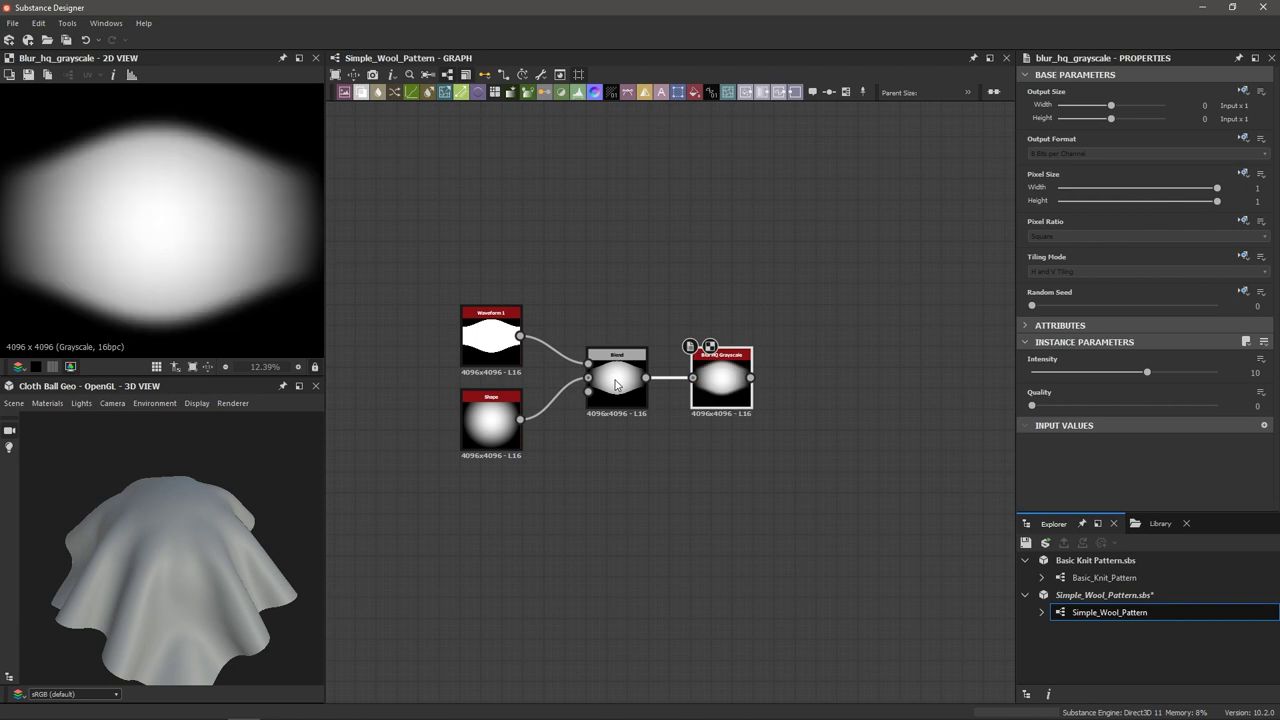
- Set the Blur HQ Grayscale node's intensity to 33.5 and its quality to 1
{"action": "left_click_drag", "start_coordinate": [1152, 372], "coordinate": [1242, 373]}
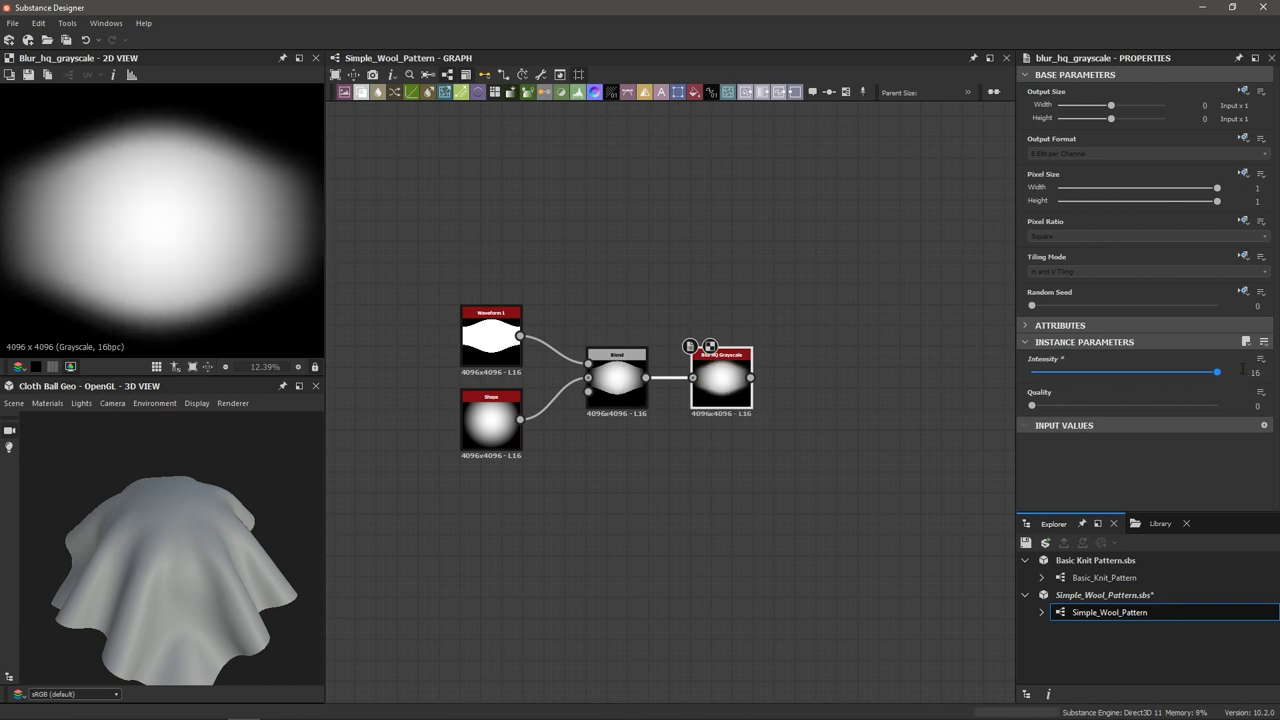
{"action": "scroll", "coordinate": [131, 217], "scroll_direction": "down", "scroll_amount": 2}
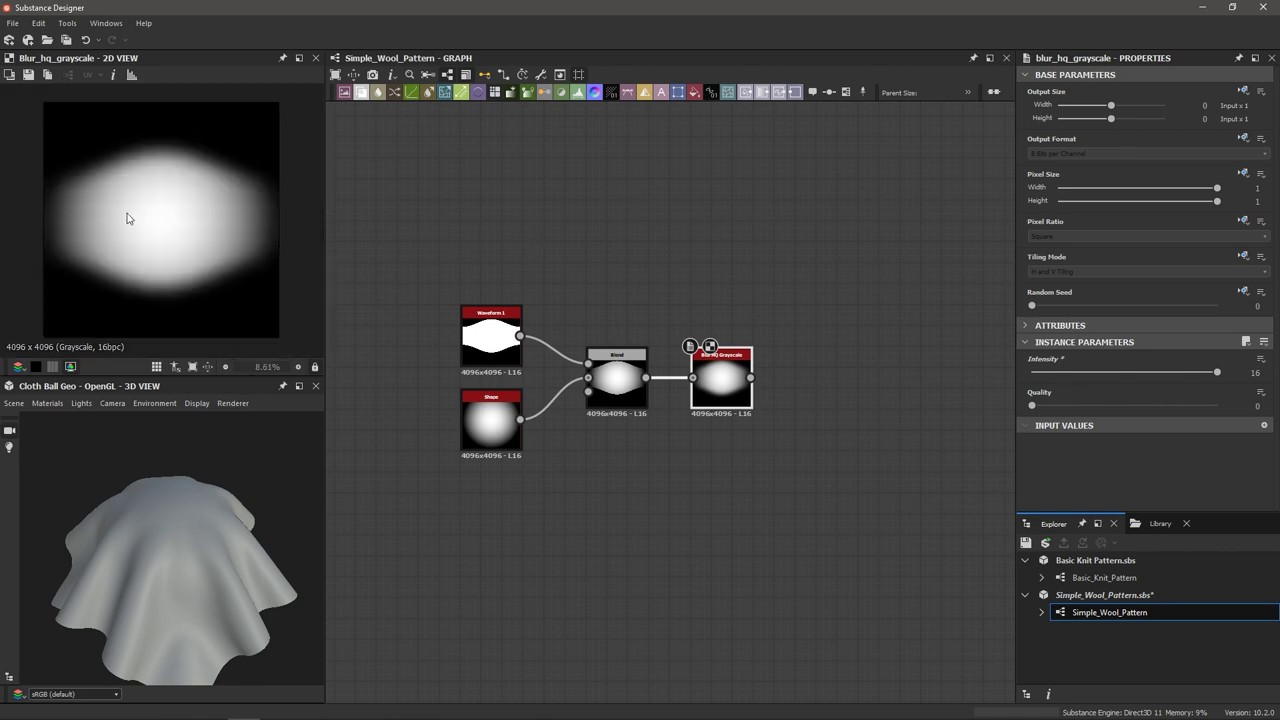
{"action": "double_click", "coordinate": [1255, 372]}
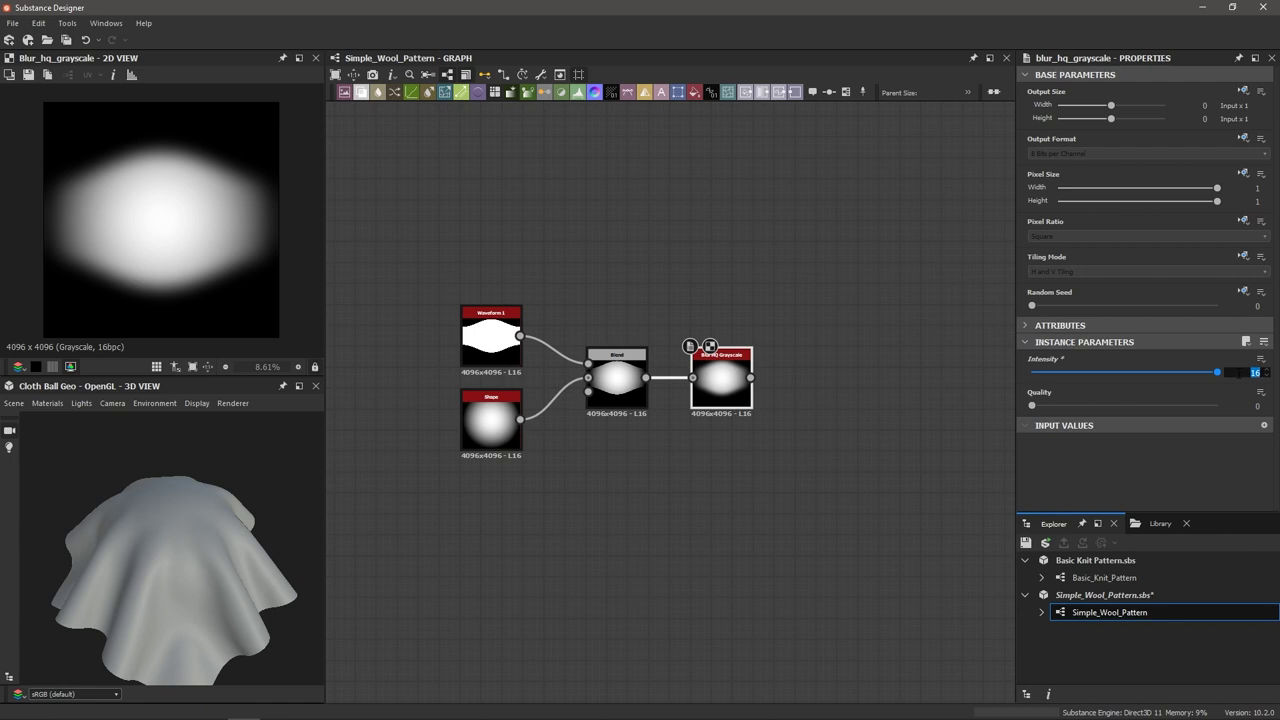
{"action": "type", "text": "40"}
{"action": "key", "text": "Return"}
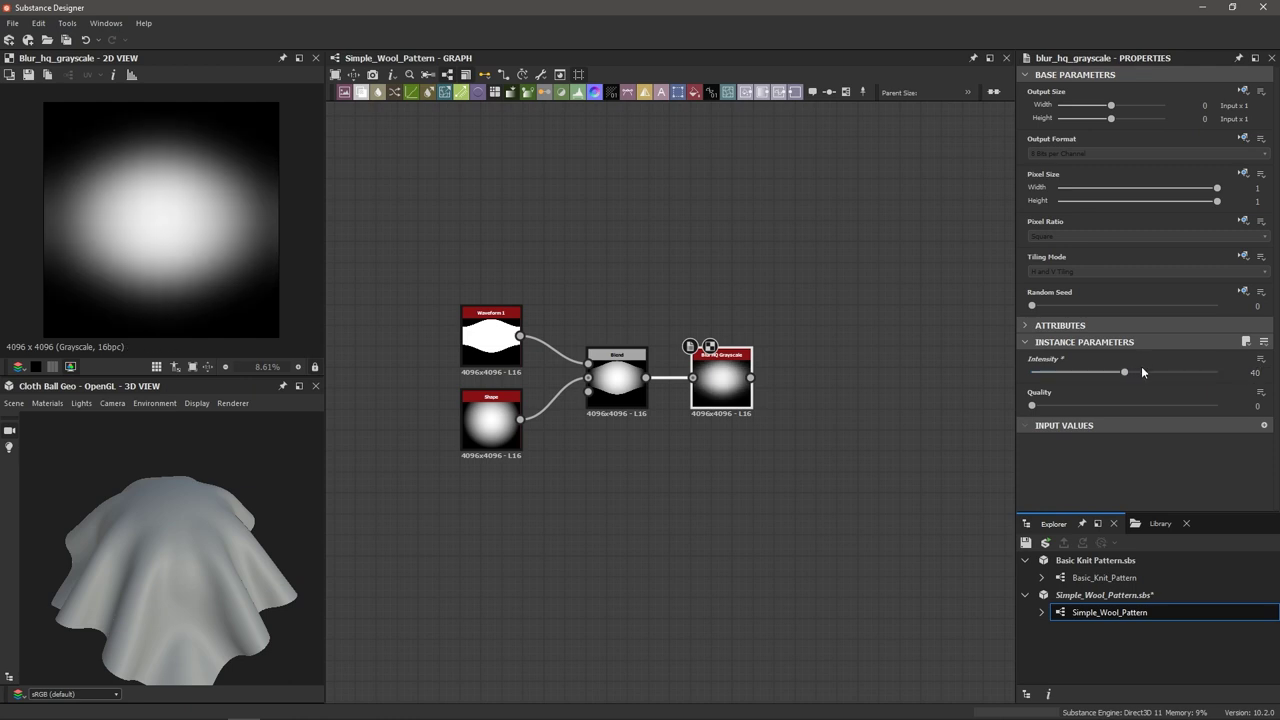
{"action": "mouse_move", "coordinate": [1125, 373]}
{"action": "left_mouse_down"}
{"action": "mouse_move", "coordinate": [1233, 379]}
{"action": "mouse_move", "coordinate": [1034, 379]}
{"action": "mouse_move", "coordinate": [1151, 378]}
{"action": "mouse_move", "coordinate": [1110, 375]}
{"action": "left_mouse_up"}
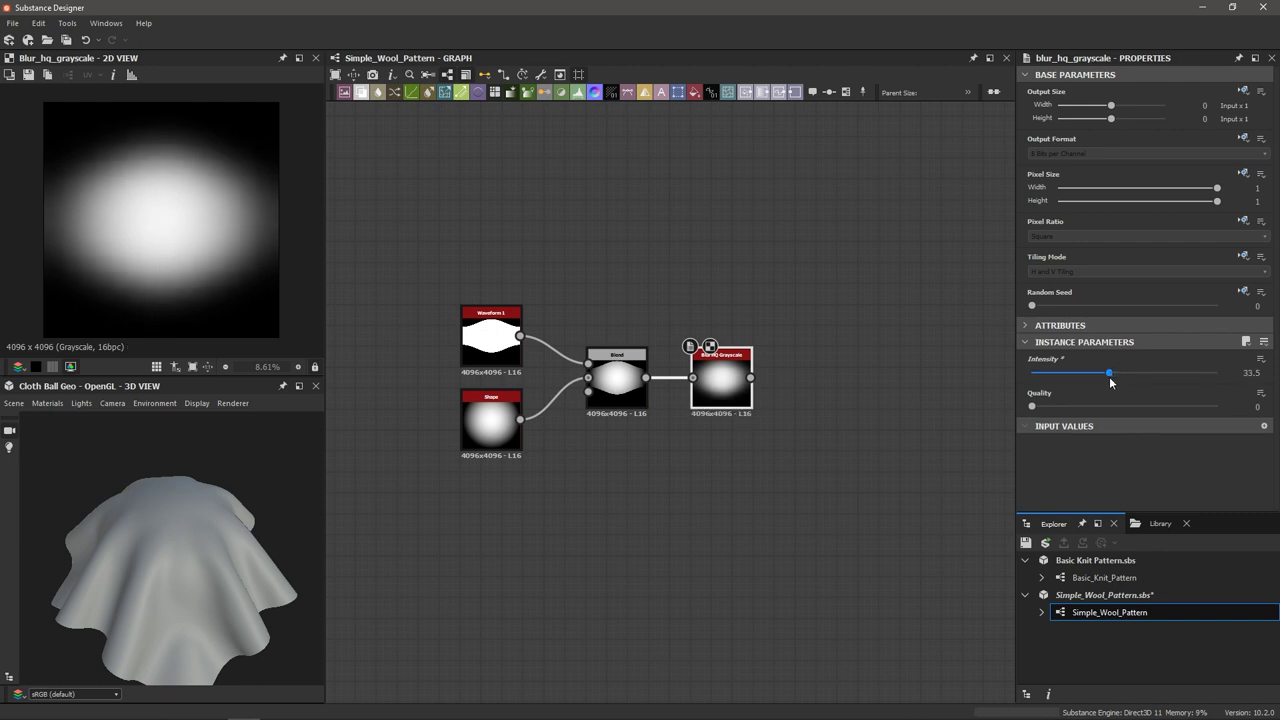
{"action": "left_click", "coordinate": [1154, 406]}
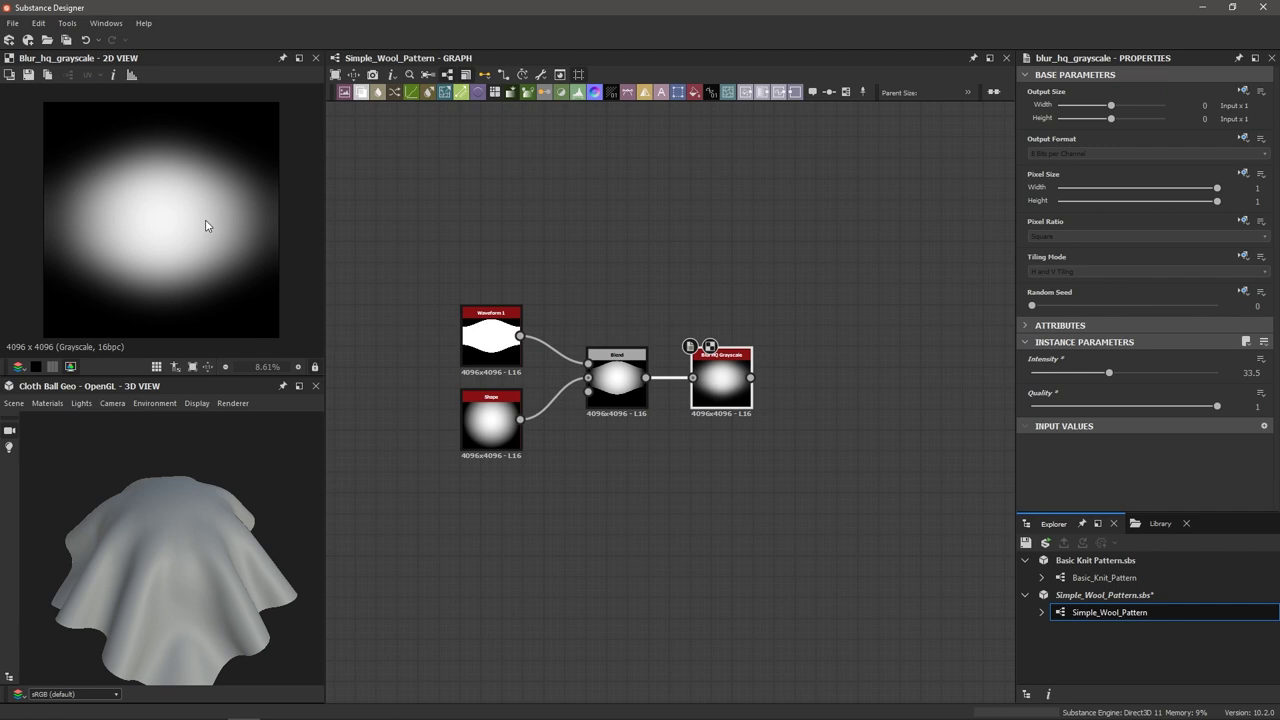
- Add a Levels node after Blur HQ Grayscale and shift its input midtone slightly toward white to darken the falloff
{"action": "key", "text": "space"}
{"action": "type", "text": "levels"}
{"action": "key", "text": "Return"}
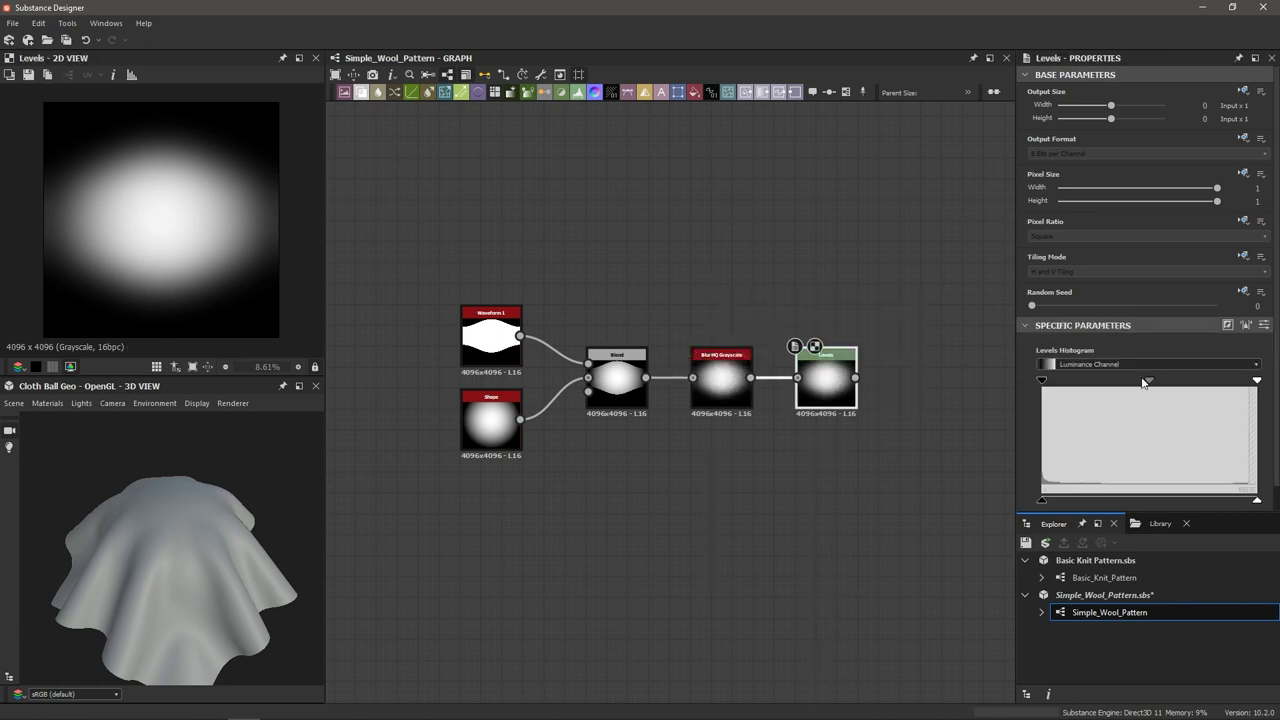
{"action": "mouse_move", "coordinate": [1150, 381]}
{"action": "left_mouse_down"}
{"action": "mouse_move", "coordinate": [1162, 383]}
{"action": "mouse_move", "coordinate": [1131, 392]}
{"action": "mouse_move", "coordinate": [1172, 392]}
{"action": "mouse_move", "coordinate": [1155, 397]}
{"action": "left_mouse_up"}
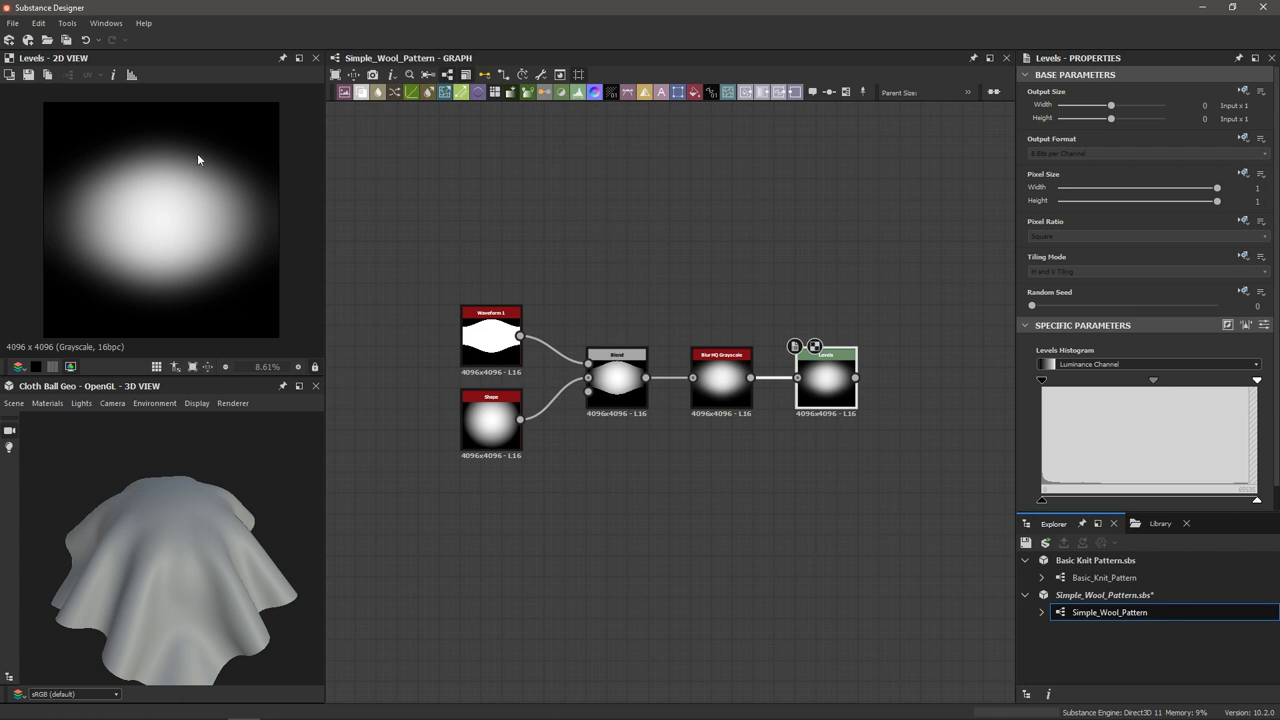
- Fine-tune the Levels node's input midtone to about 0.529
{"action": "scroll", "coordinate": [267, 197], "scroll_direction": "up", "scroll_amount": 2}
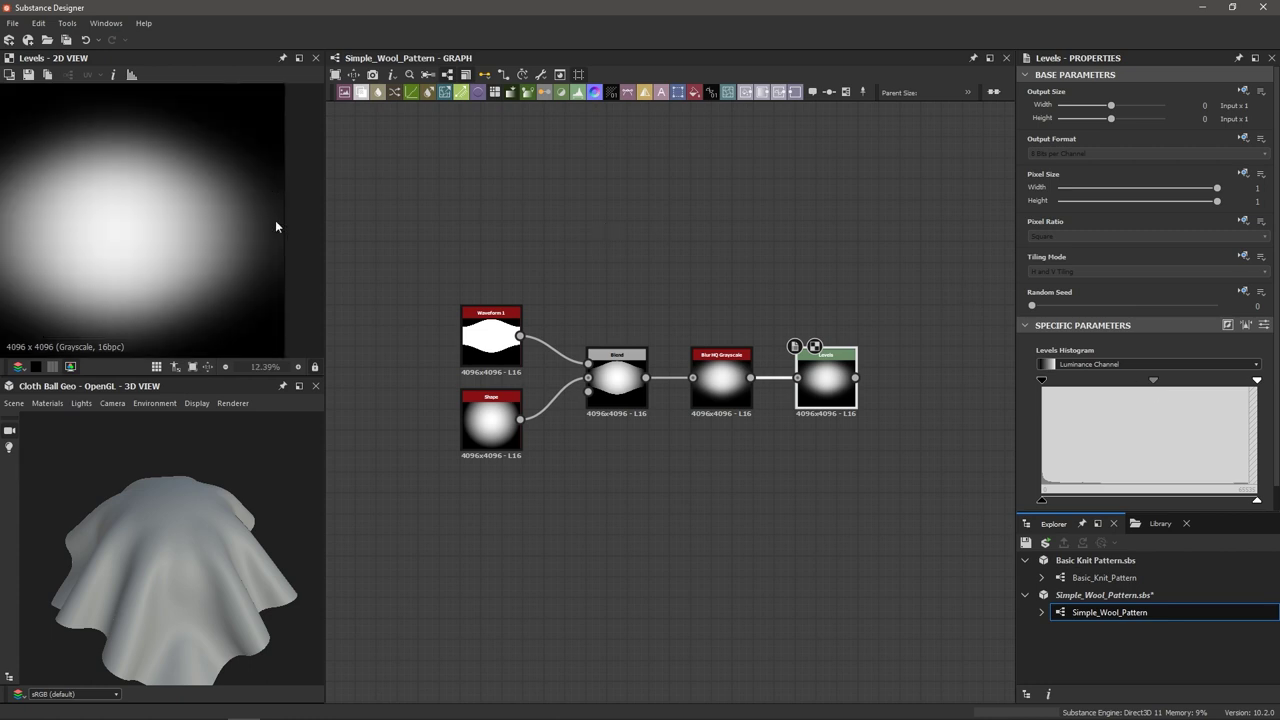
{"action": "scroll", "coordinate": [49, 203], "scroll_direction": "down", "scroll_amount": 2}
{"action": "left_click_drag", "start_coordinate": [1145, 385], "coordinate": [1155, 386]}
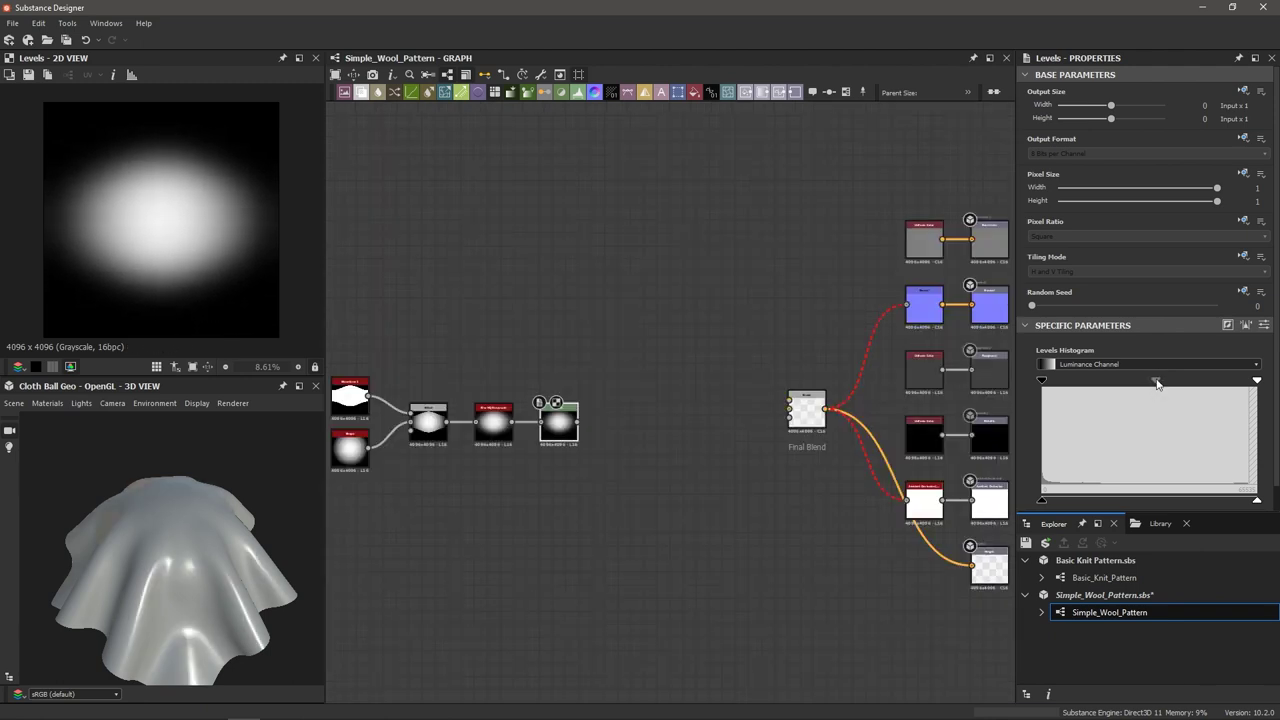
{"action": "left_click", "coordinate": [1265, 327]}
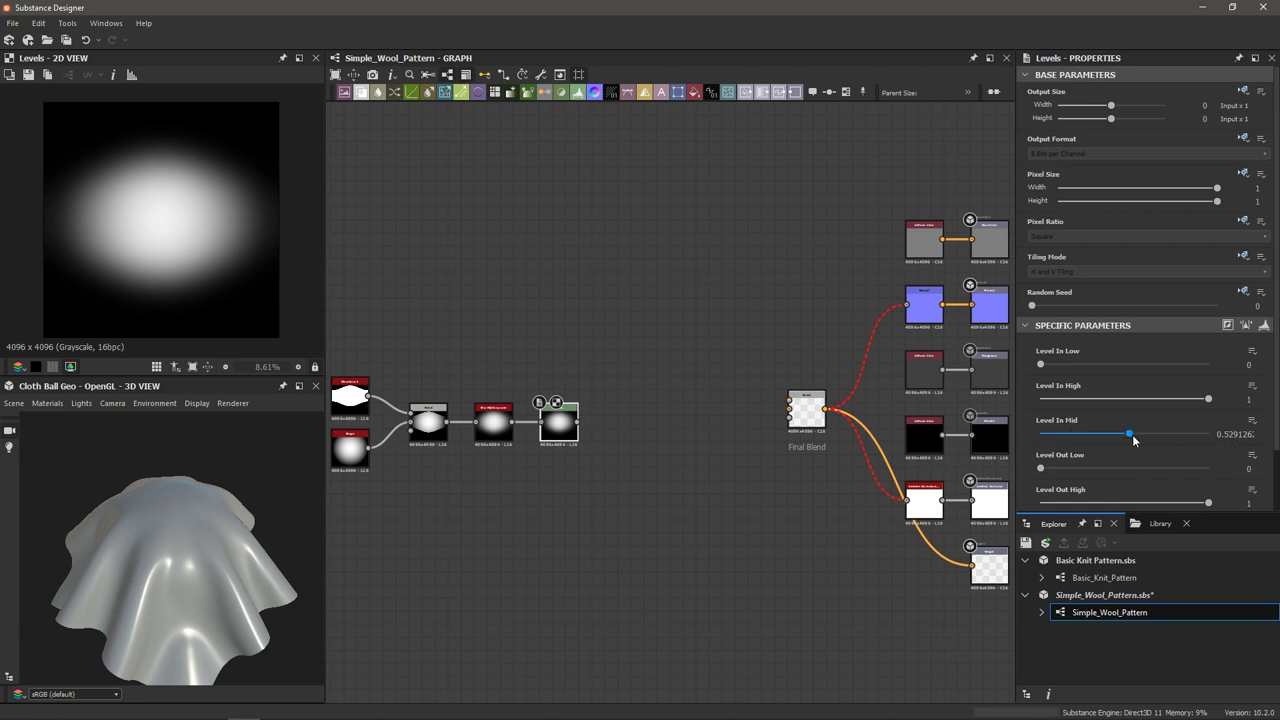
{"action": "left_click", "coordinate": [1264, 325]}
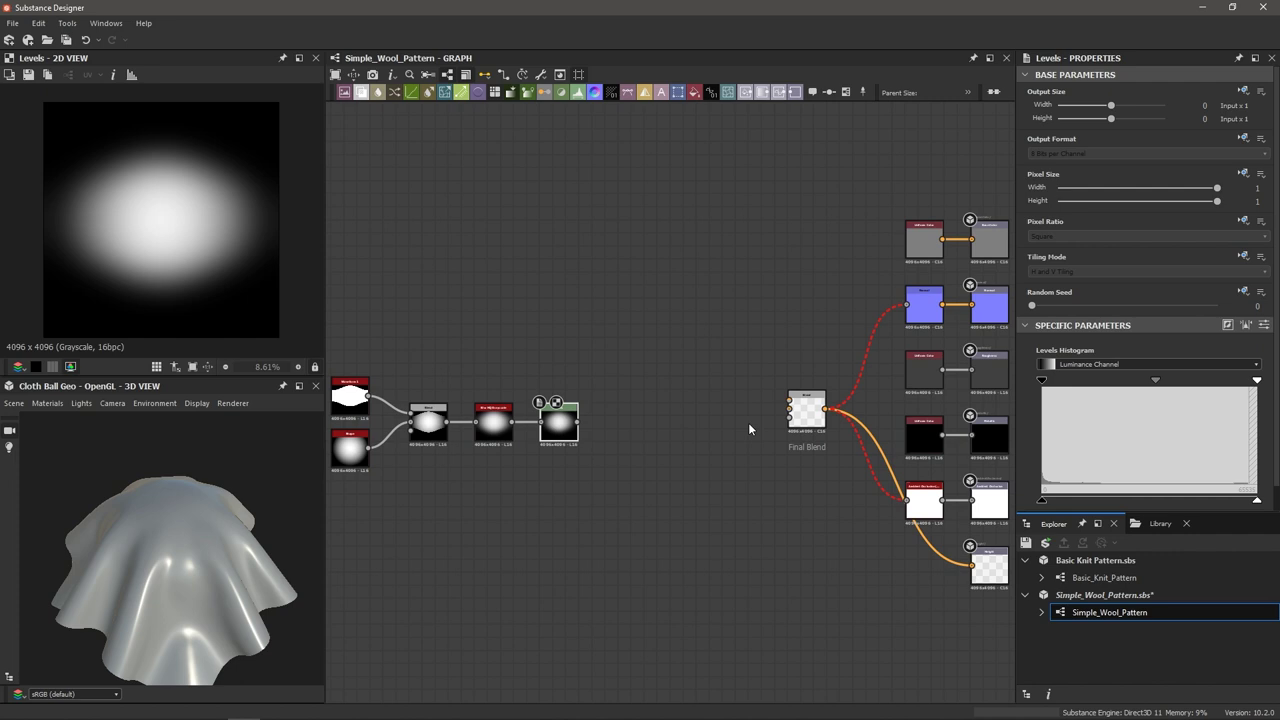
- Move the strand shape nodes from Waveform 1 and Shape through Levels farther away from the Final Blend node
{"action": "scroll", "coordinate": [598, 420], "scroll_direction": "down", "scroll_amount": 3}
{"action": "left_click_drag", "start_coordinate": [413, 345], "coordinate": [453, 418]}
{"action": "scroll", "coordinate": [490, 410], "scroll_direction": "up", "scroll_amount": 4}
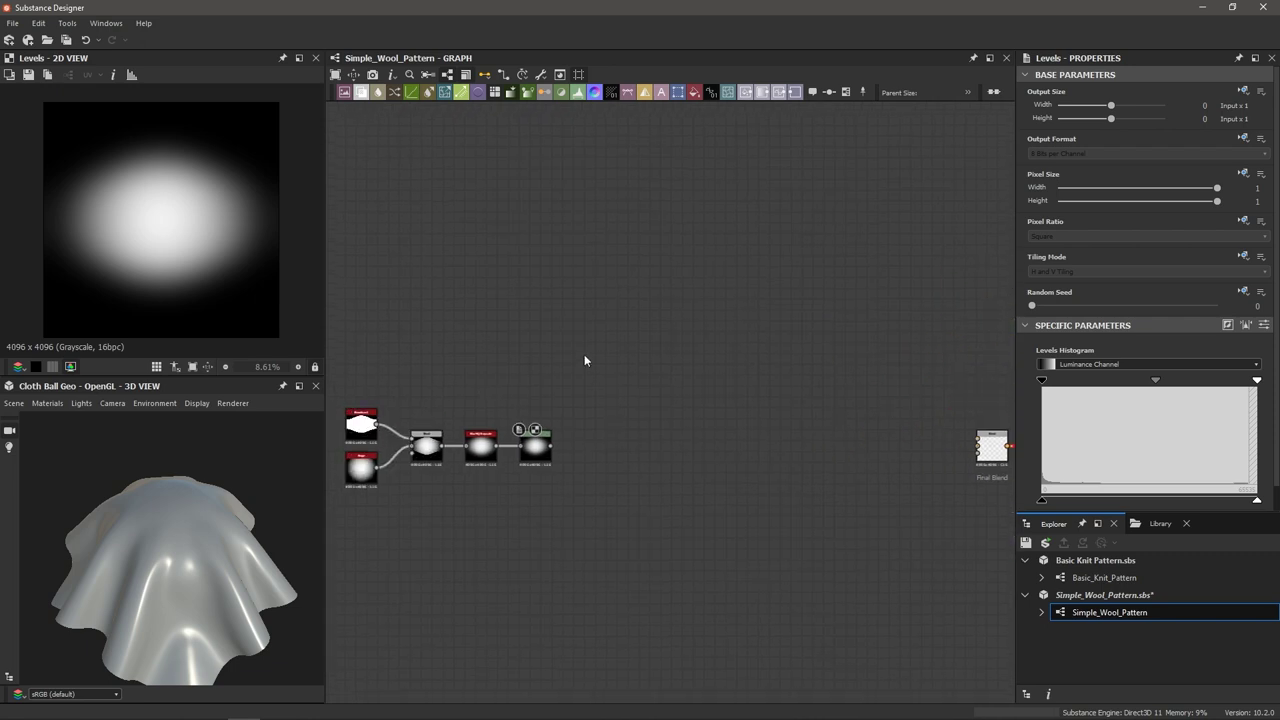
- Add a Crystal 2 noise node in the empty graph area above the Levels node
{"action": "key", "text": "space"}
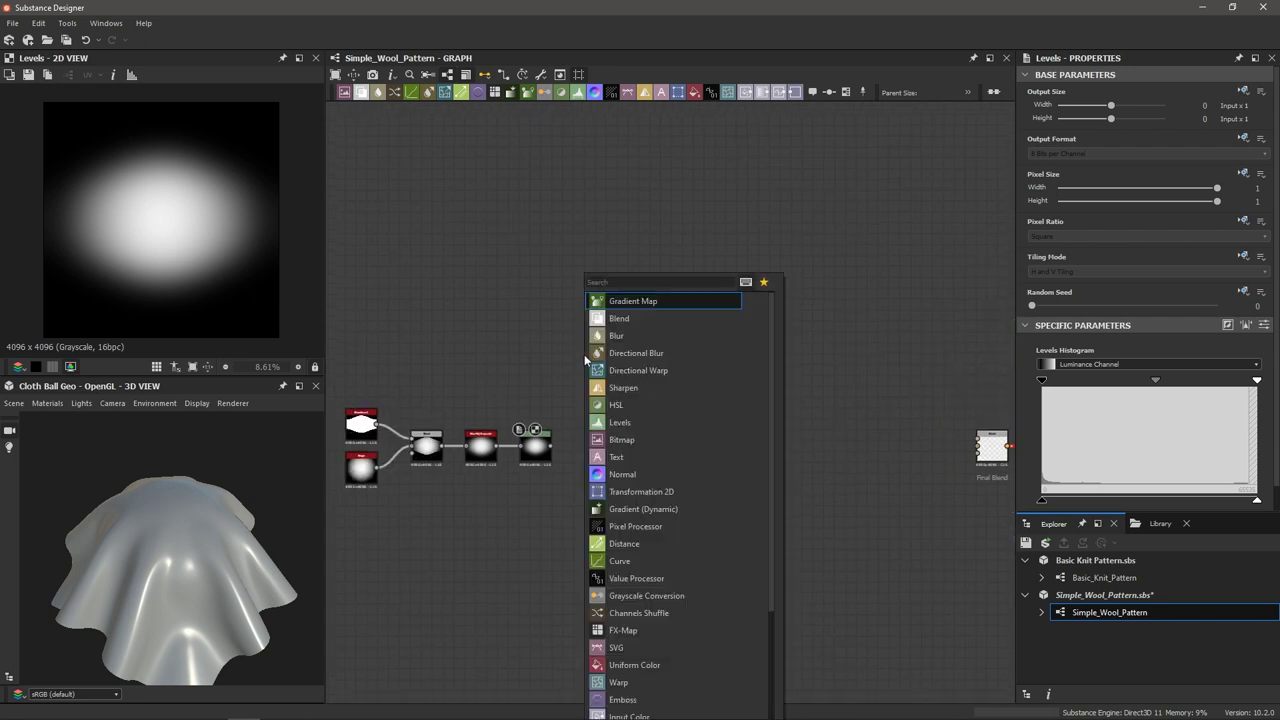
{"action": "type", "text": "crys"}
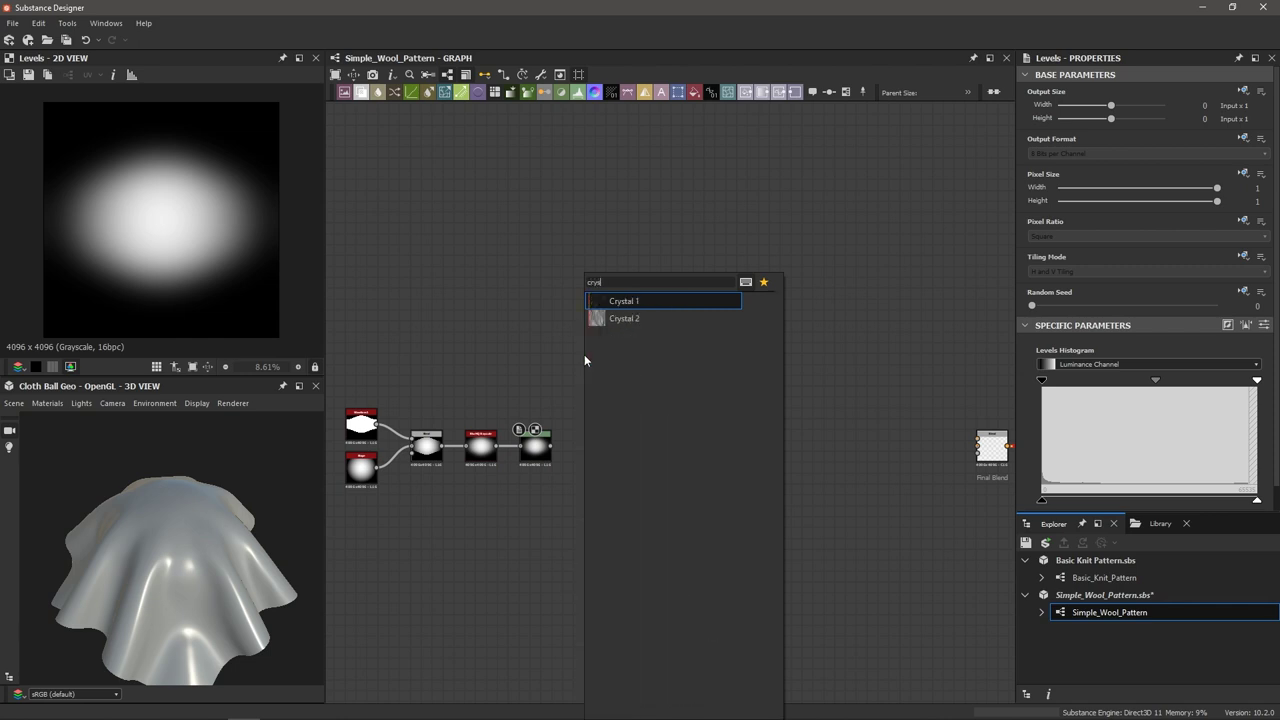
{"action": "key", "text": "Down"}
{"action": "key", "text": "Return"}
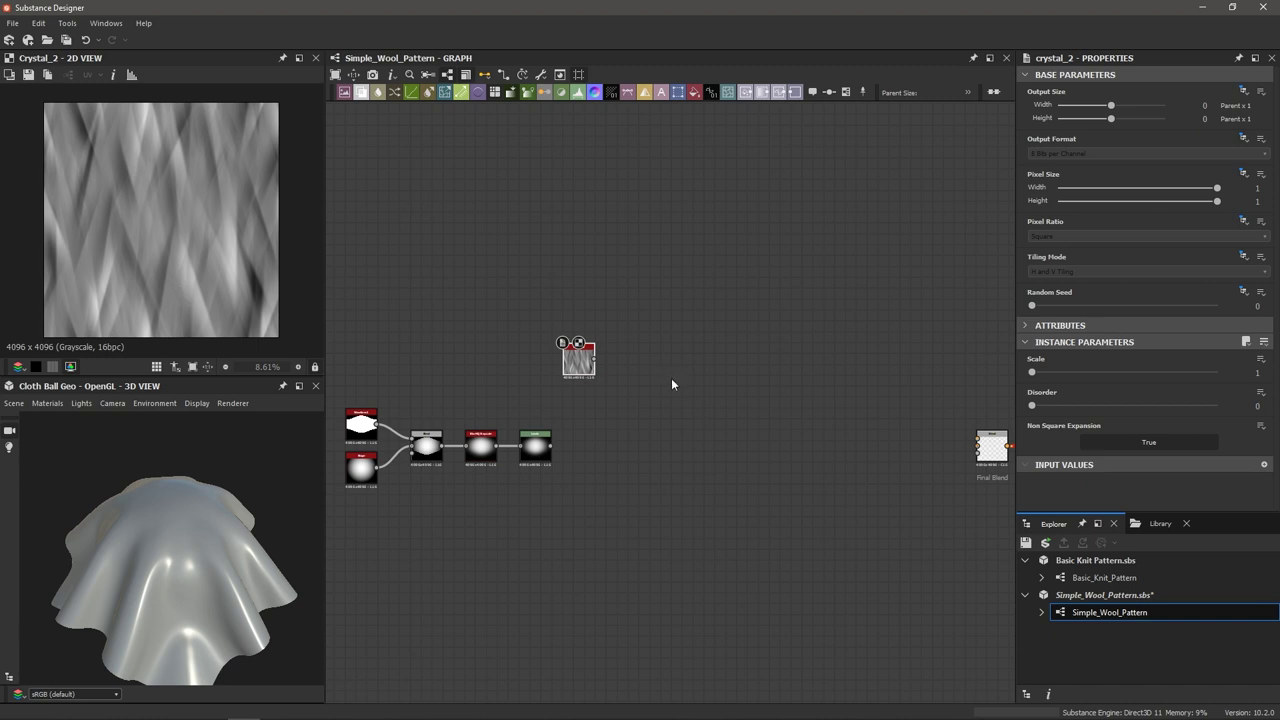
- Add a Safe Transform Grayscale node fed by Crystal 2
{"action": "scroll", "coordinate": [621, 378], "scroll_direction": "up", "scroll_amount": 4}
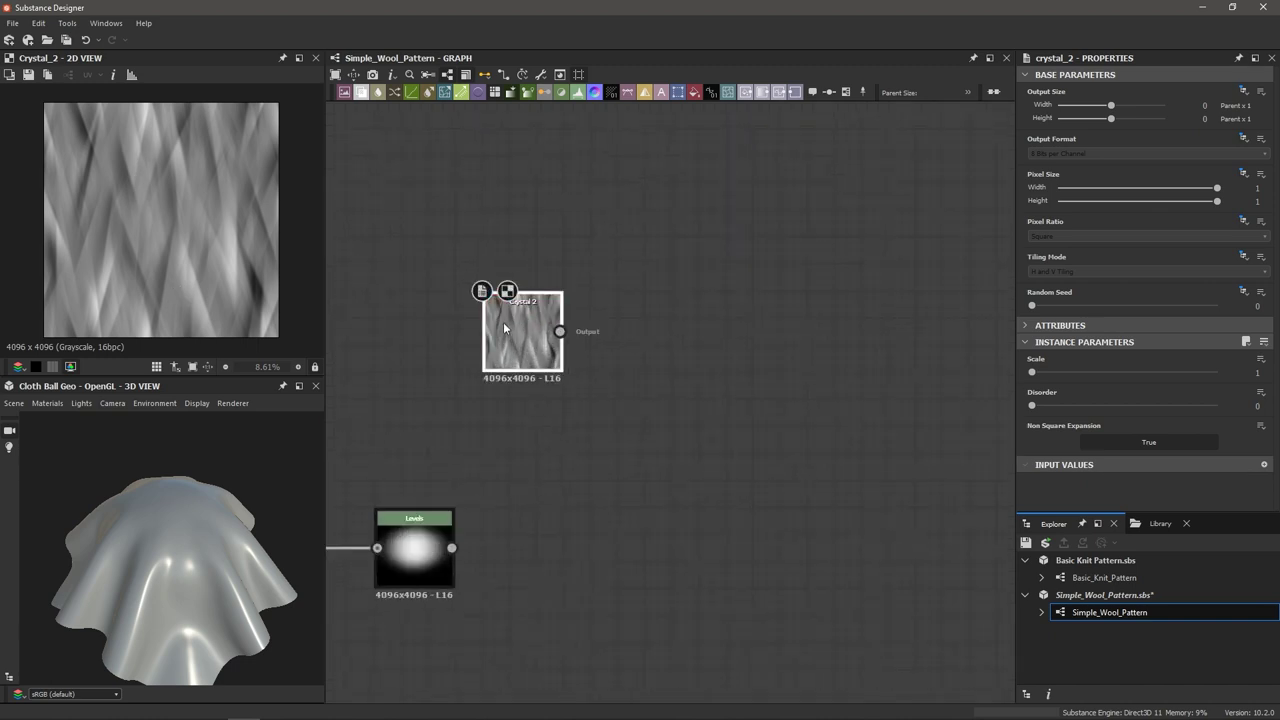
{"action": "key", "text": "space"}
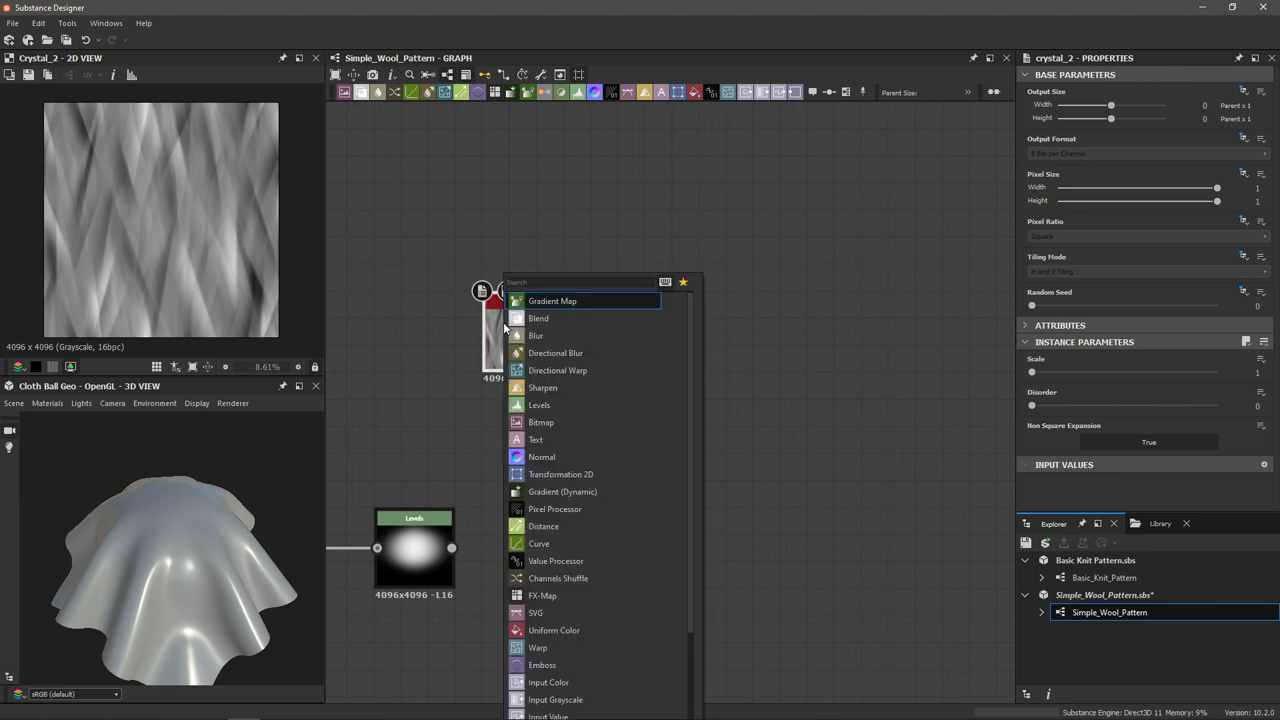
{"action": "type", "text": "safe"}
{"action": "key", "text": "Return"}
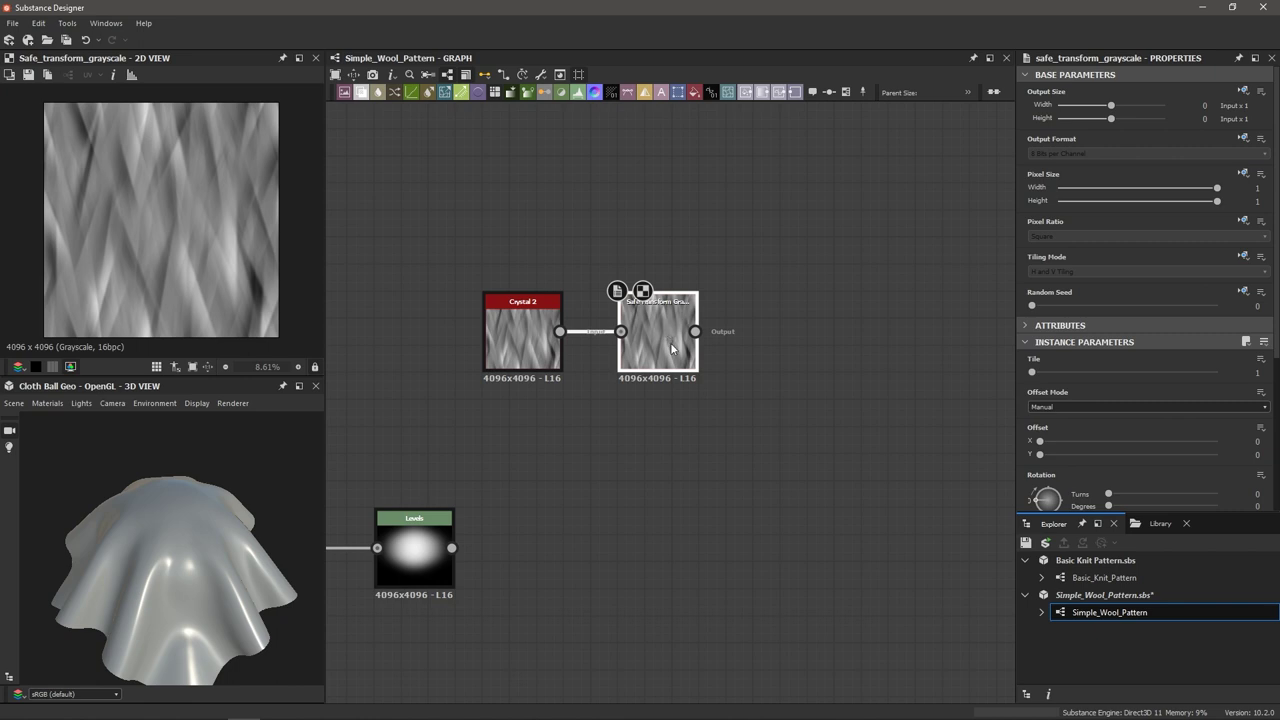
- Set the rotation of the Safe Transform Grayscale node after Crystal 2 to 90 degrees (0.25 turns)
{"action": "scroll", "coordinate": [1057, 458], "scroll_direction": "down", "scroll_amount": 2}
{"action": "scroll", "coordinate": [1057, 458], "scroll_direction": "down", "scroll_amount": 2}
{"action": "left_click_drag", "start_coordinate": [1050, 428], "coordinate": [1090, 416]}
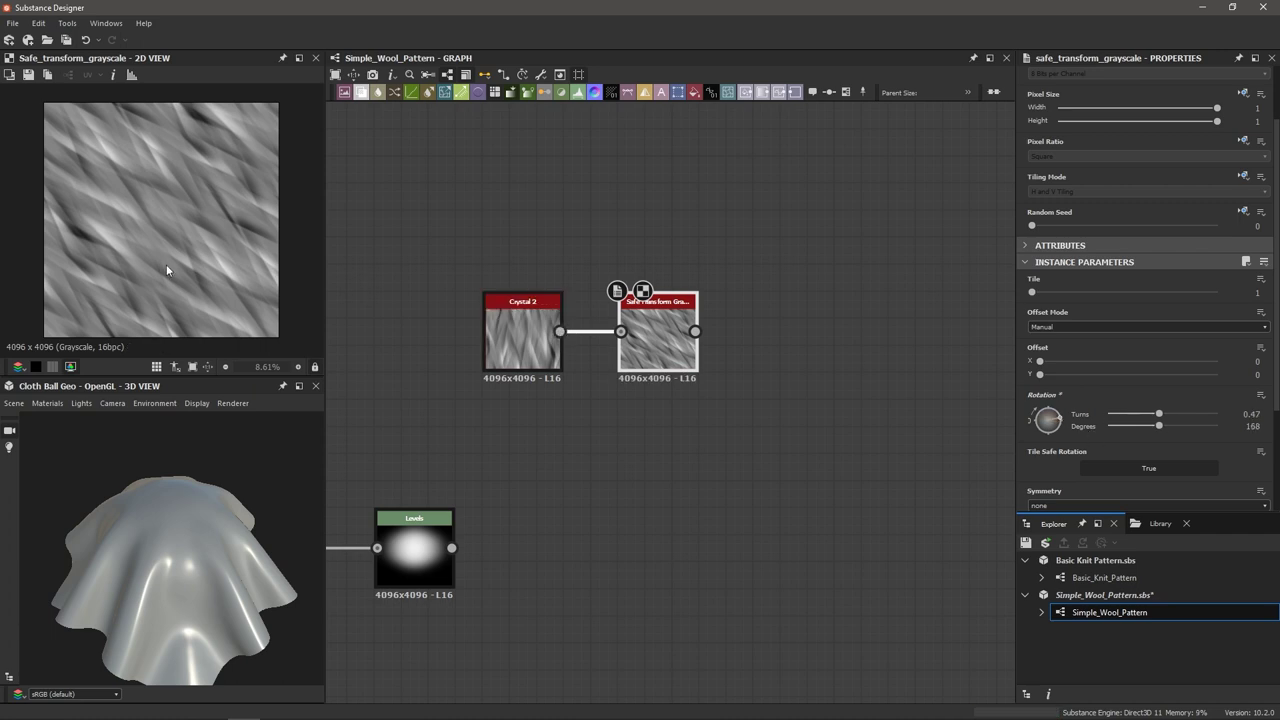
{"action": "scroll", "coordinate": [158, 253], "scroll_direction": "down", "scroll_amount": 2}
{"action": "scroll", "coordinate": [158, 253], "scroll_direction": "down", "scroll_amount": 1}
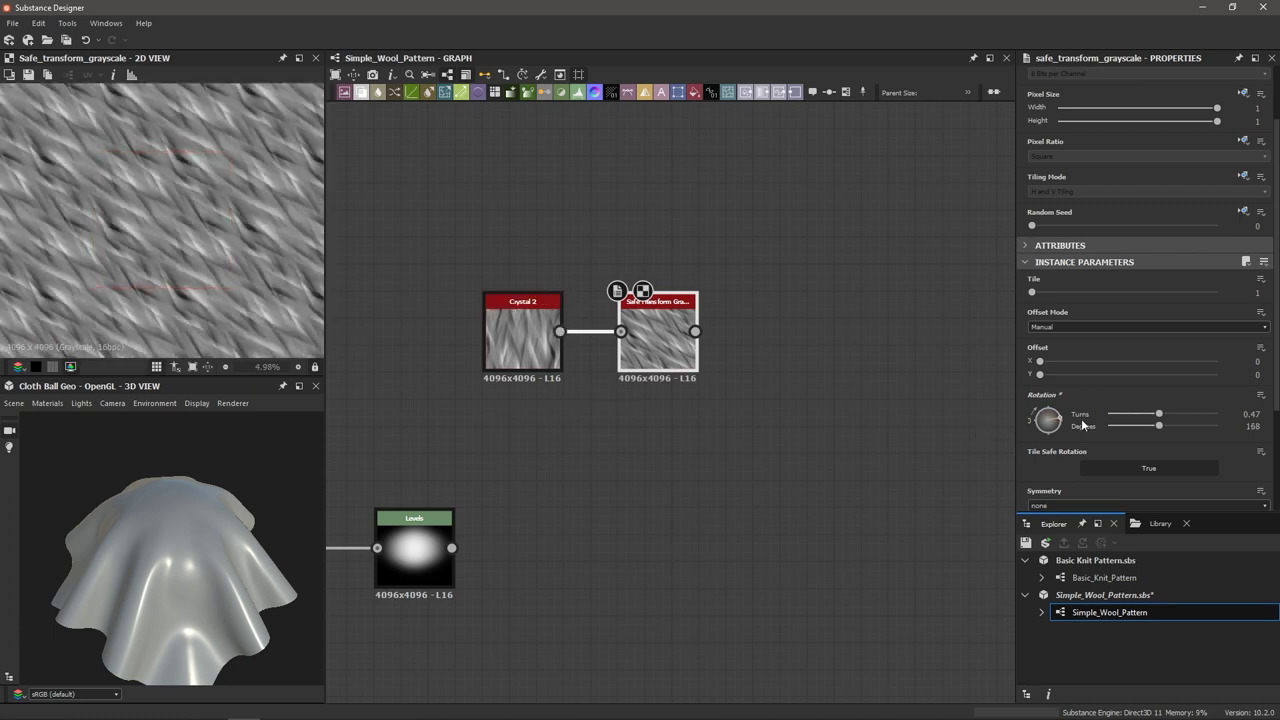
{"action": "mouse_move", "coordinate": [1062, 420]}
{"action": "left_mouse_down"}
{"action": "mouse_move", "coordinate": [1038, 408]}
{"action": "mouse_move", "coordinate": [1055, 403]}
{"action": "left_mouse_up"}
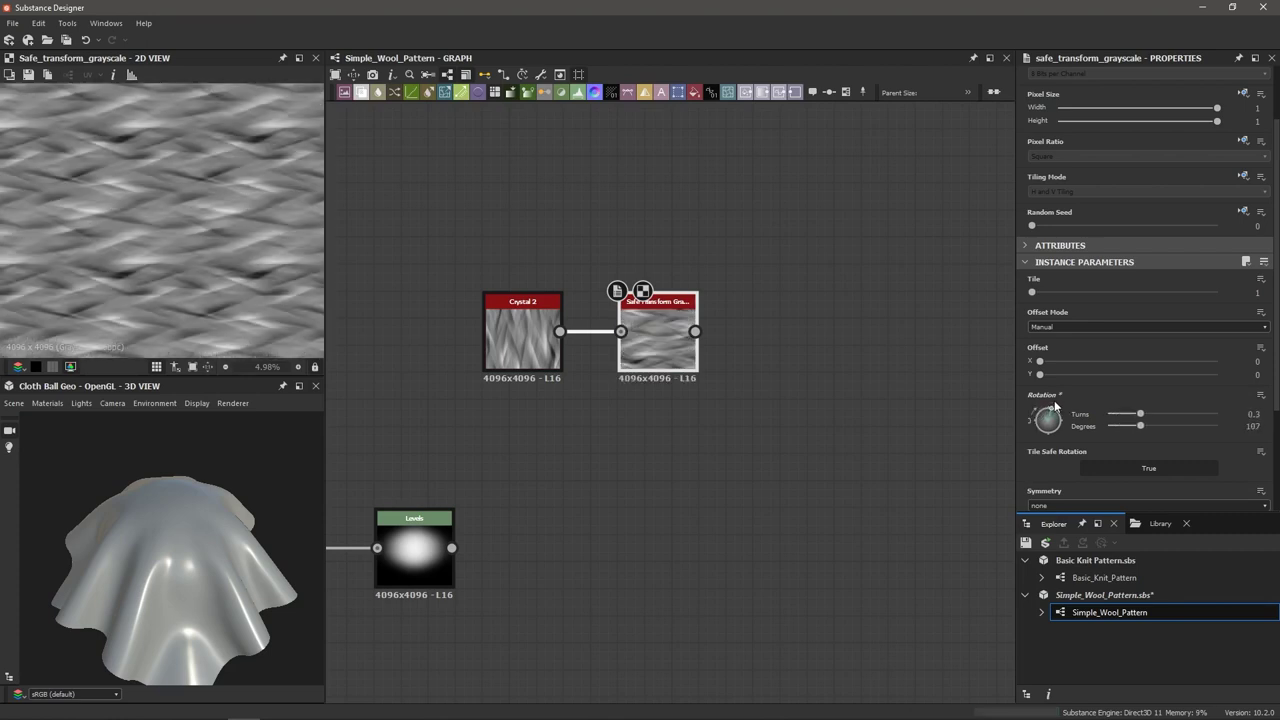
{"action": "scroll", "coordinate": [172, 240], "scroll_direction": "up", "scroll_amount": 2}
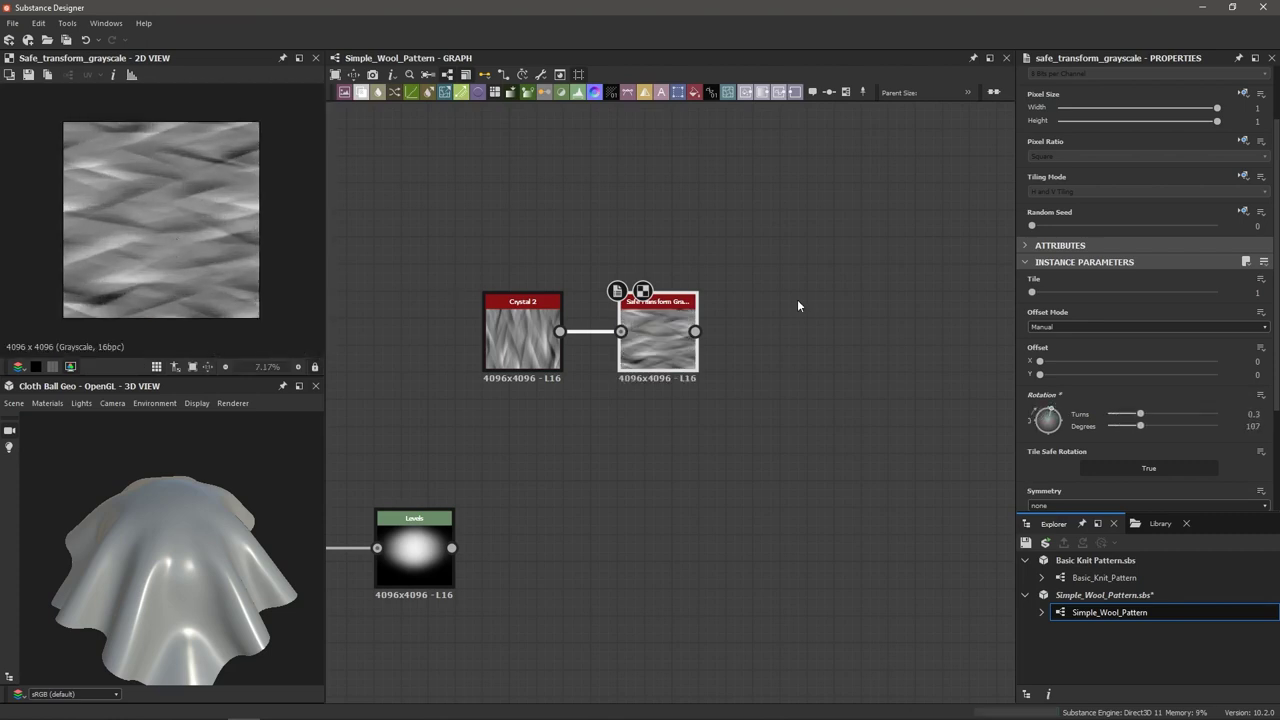
{"action": "left_click_drag", "start_coordinate": [1069, 411], "coordinate": [1047, 410]}
{"action": "left_click_drag", "start_coordinate": [1050, 408], "coordinate": [1057, 393]}
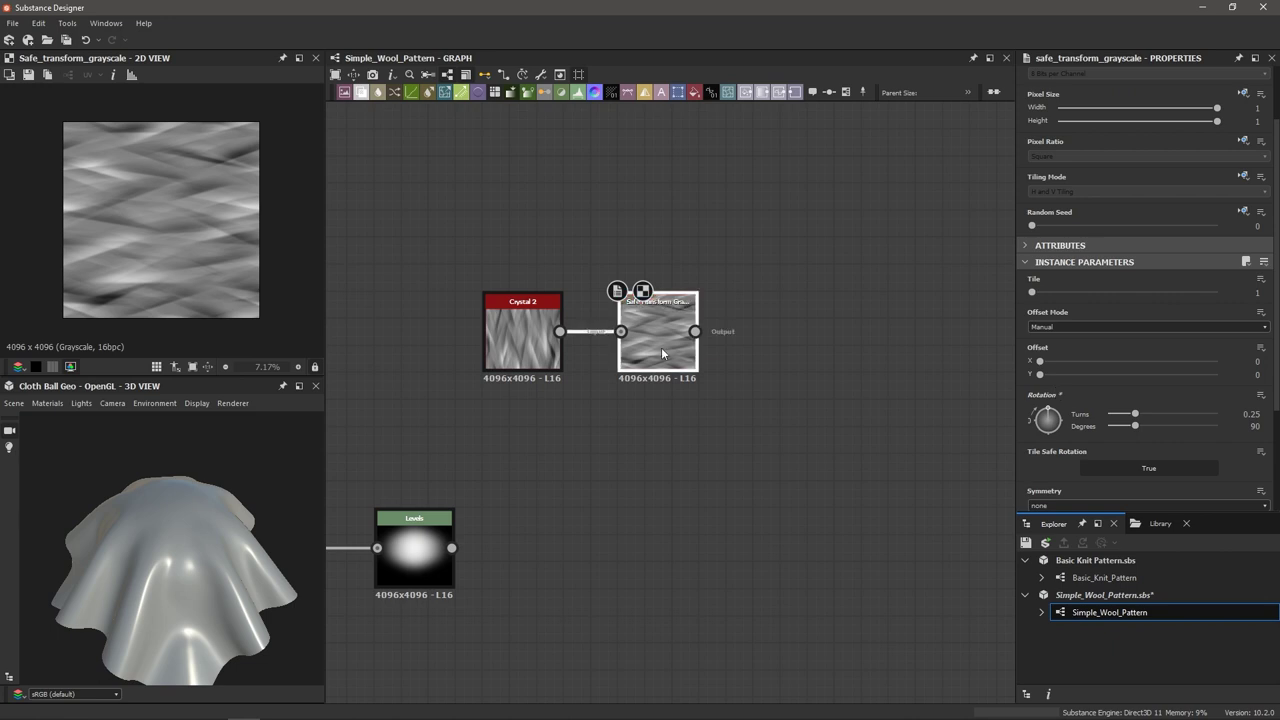
- Add a Transformation 2D node fed by the Crystal 2 Safe Transform Grayscale and place it slightly below that node
{"action": "key", "text": "space"}
{"action": "type", "text": "tra"}
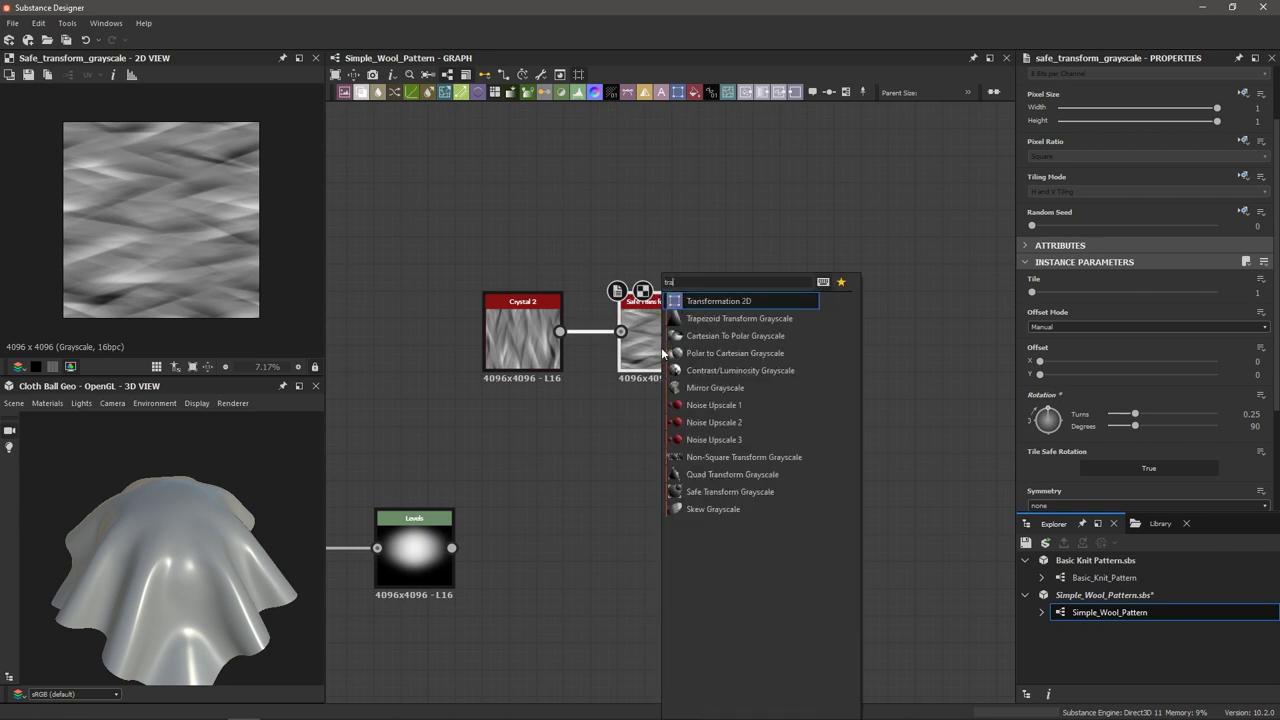
{"action": "key", "text": "Return"}
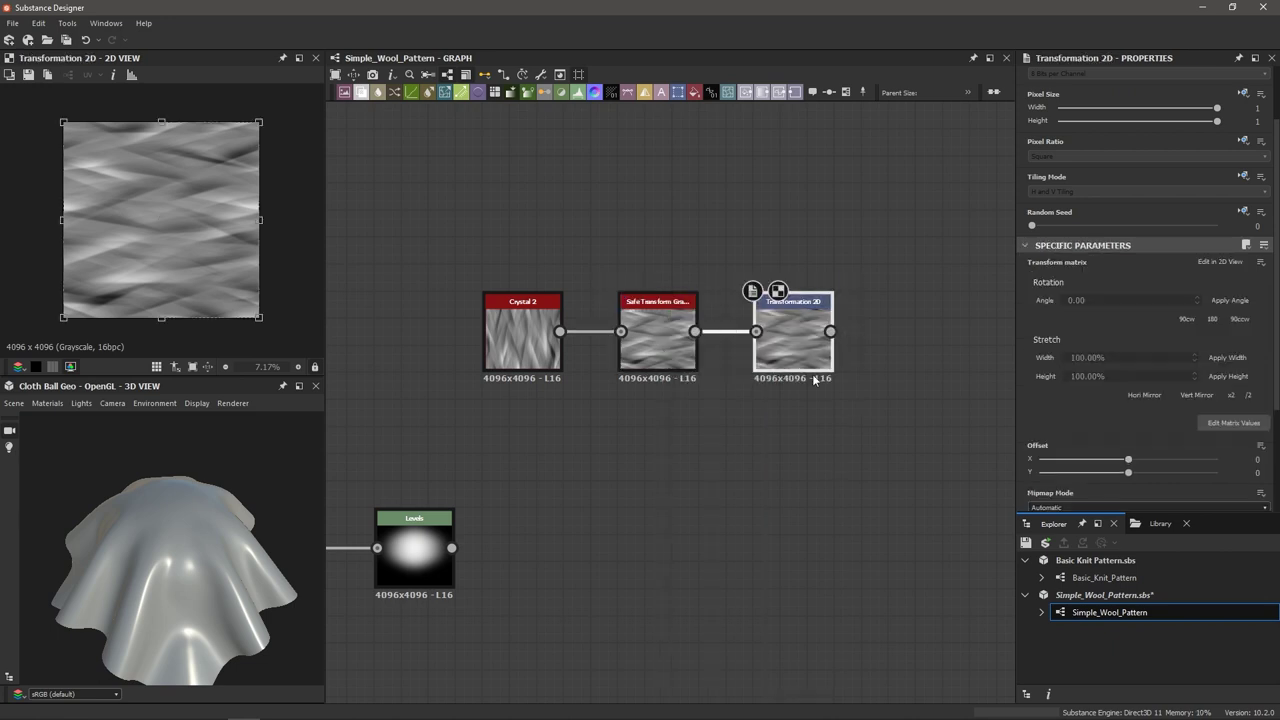
{"action": "left_click_drag", "start_coordinate": [800, 335], "coordinate": [789, 414]}
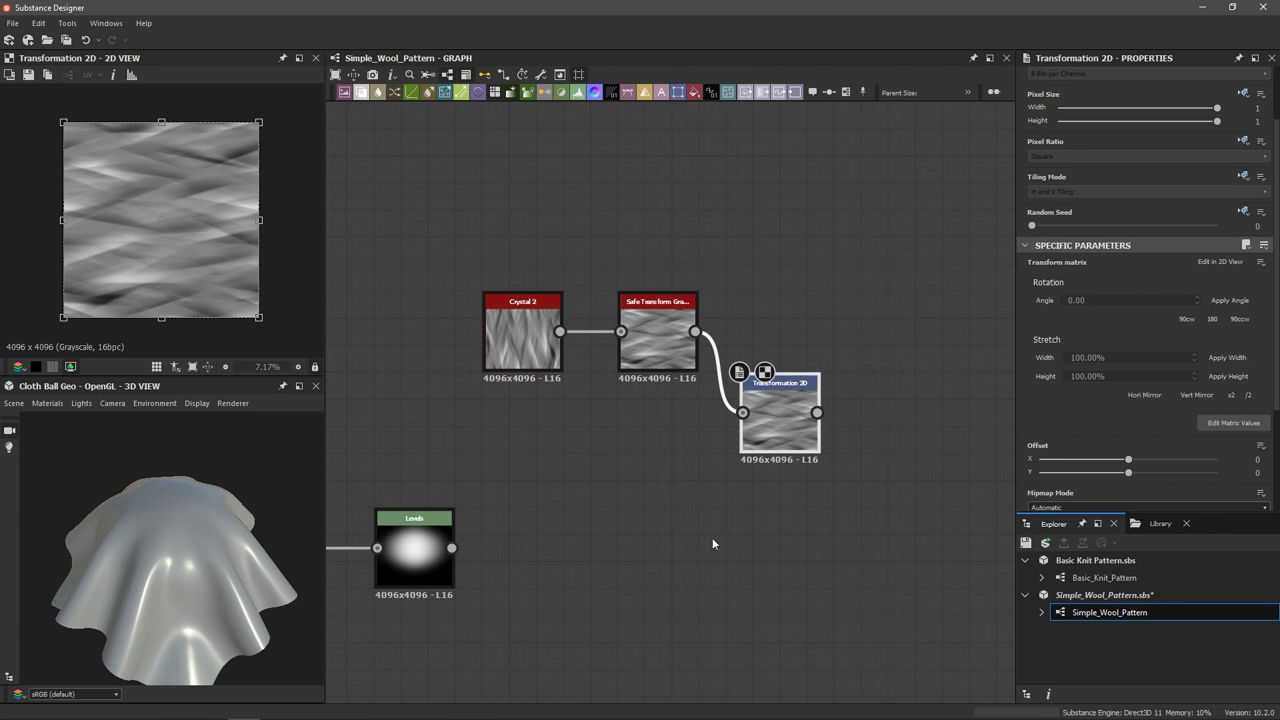
{"action": "scroll", "coordinate": [720, 547], "scroll_direction": "down", "scroll_amount": 2}
{"action": "left_click_drag", "start_coordinate": [514, 301], "coordinate": [584, 378]}
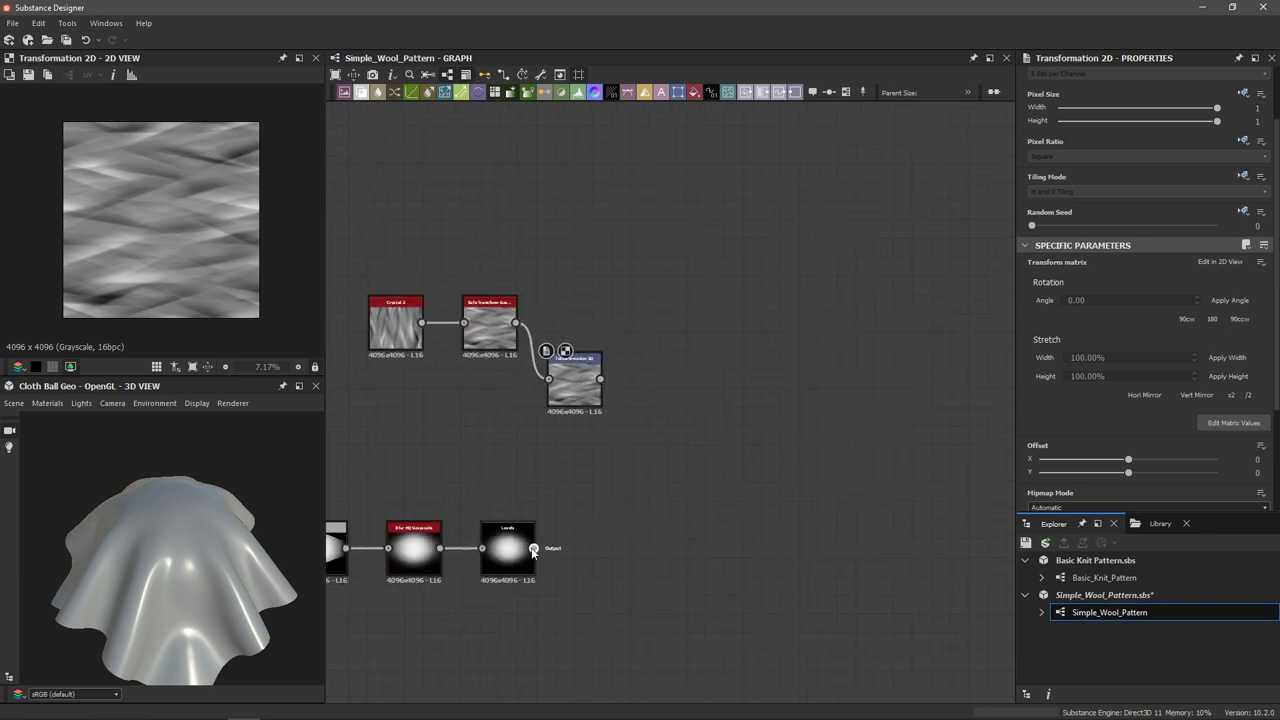
- Add a Blend node in Multiply mode with Transformation 2D as foreground and the strand's Levels node as background
{"action": "key", "text": "space"}
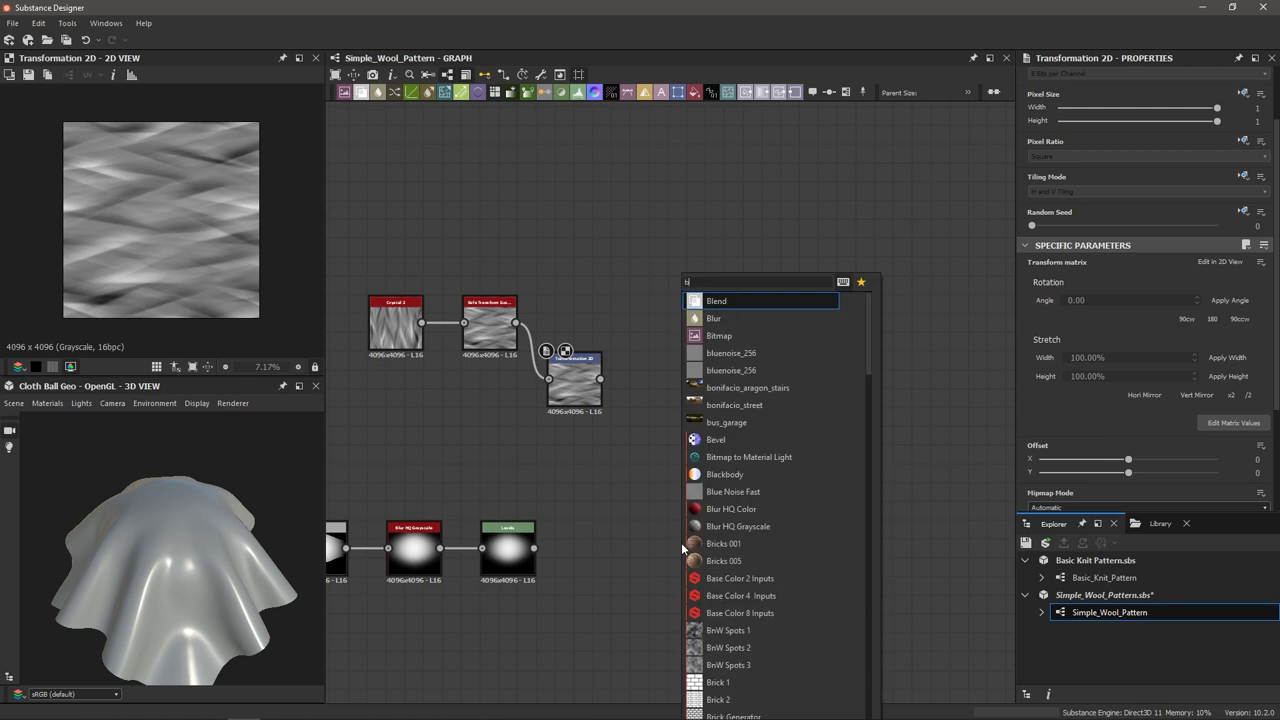
{"action": "key", "text": "Return"}
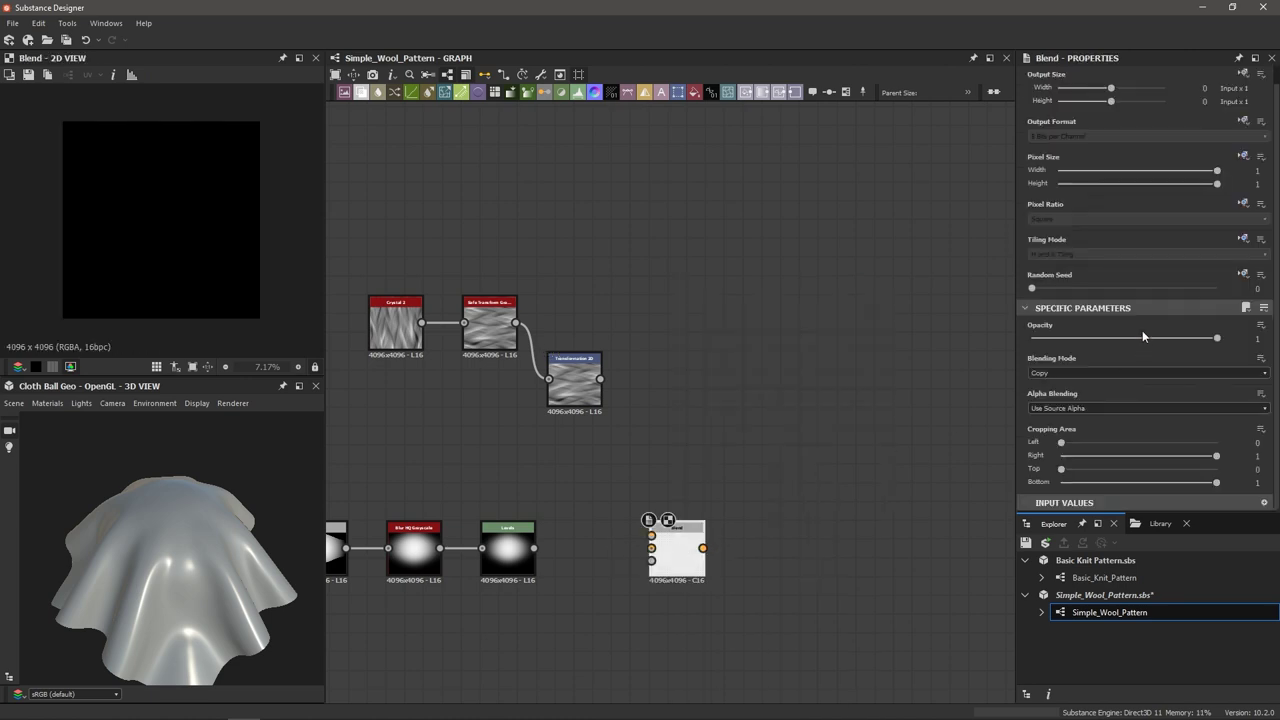
{"action": "left_click", "coordinate": [1076, 374]}
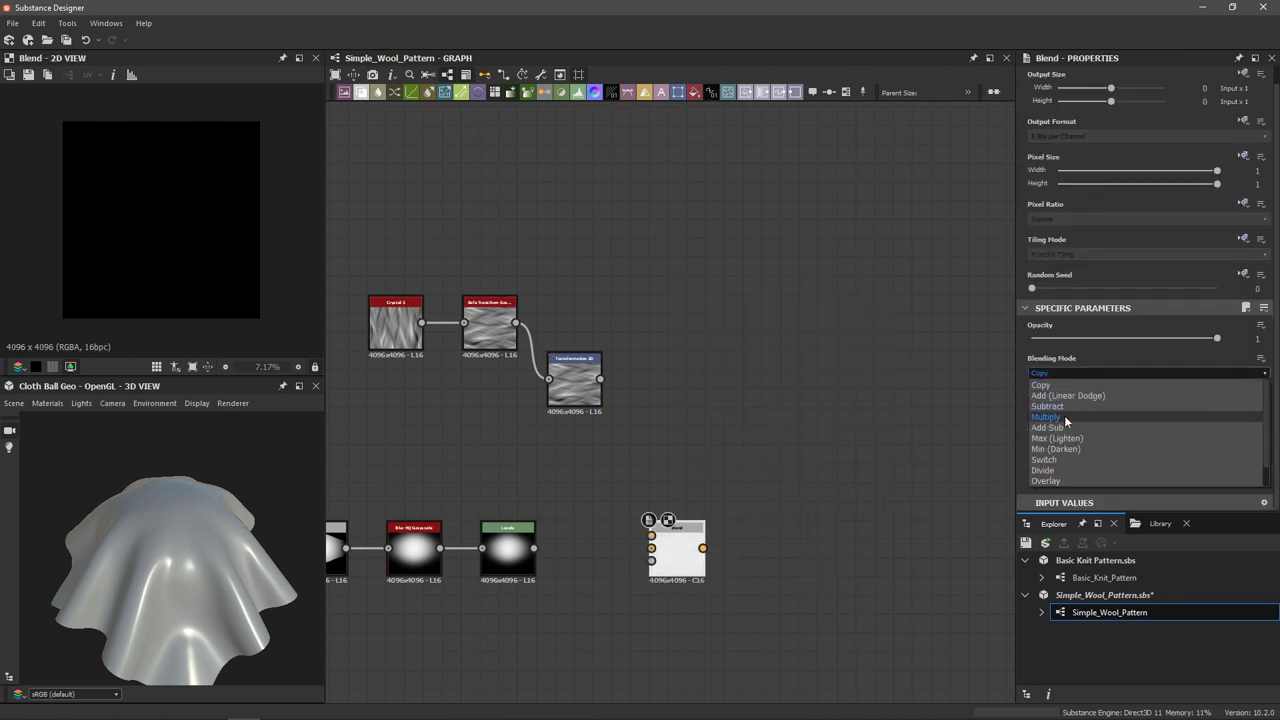
{"action": "left_click", "coordinate": [1064, 415]}
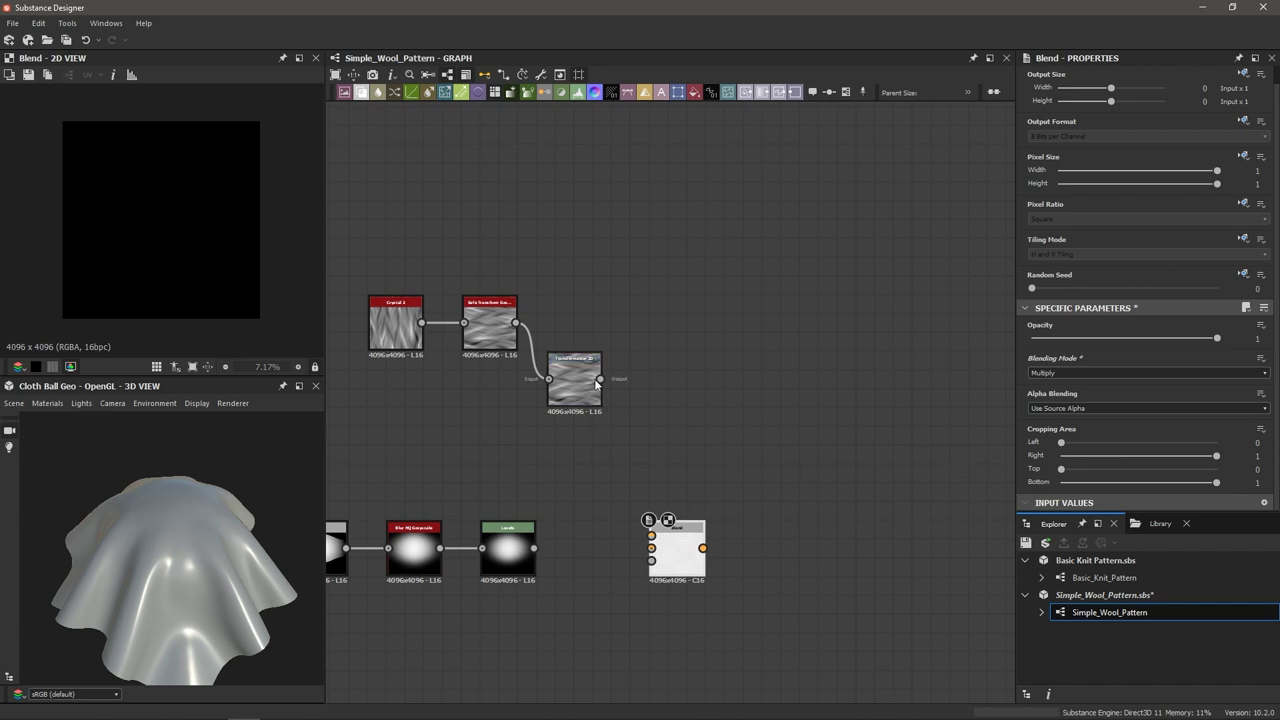
{"action": "left_click_drag", "start_coordinate": [600, 378], "coordinate": [652, 536]}
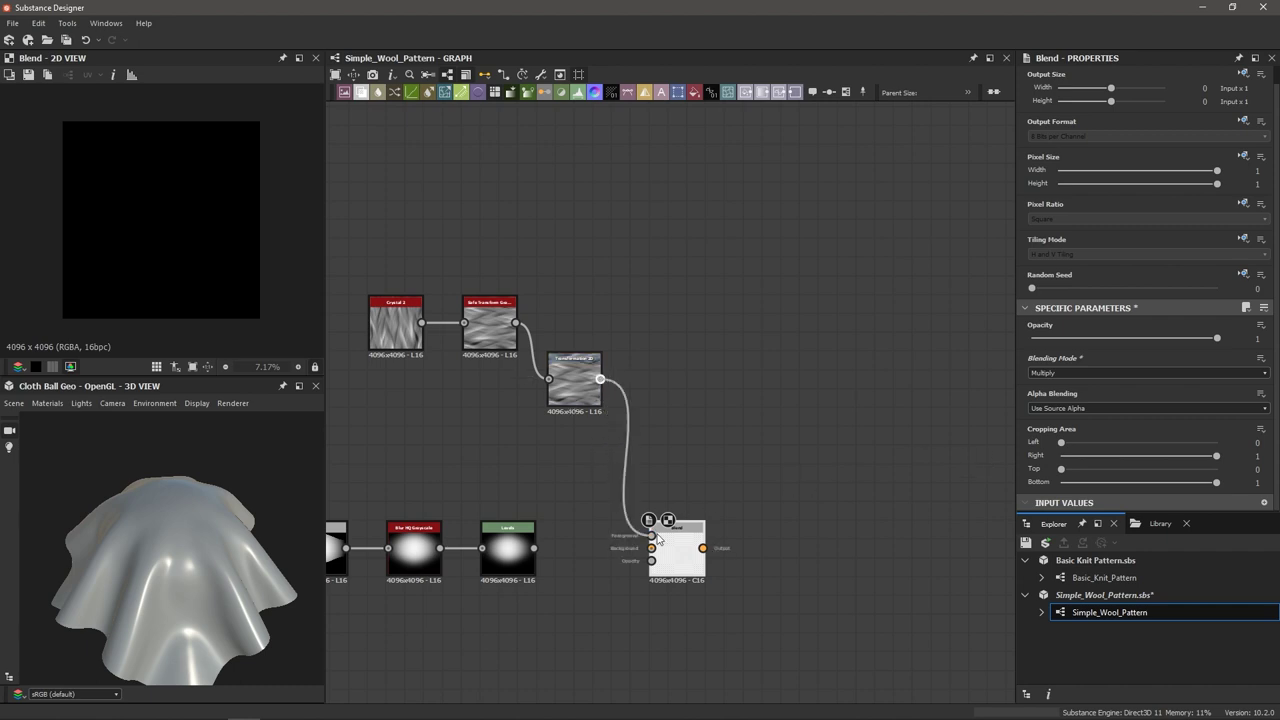
{"action": "left_click_drag", "start_coordinate": [534, 548], "coordinate": [651, 549]}
- Set the opacity of the Blend node combining the crystal texture and strand shape to 0.45
{"action": "left_click_drag", "start_coordinate": [1217, 338], "coordinate": [1110, 352]}
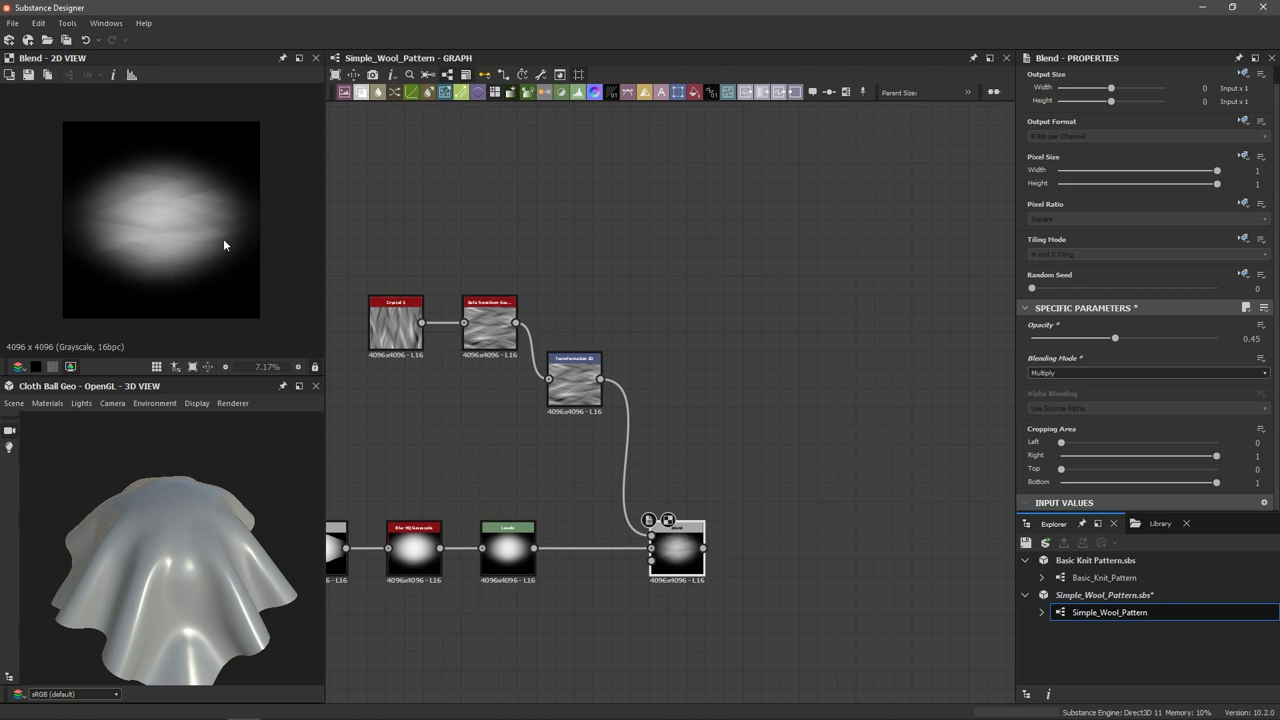
{"action": "scroll", "coordinate": [205, 255], "scroll_direction": "up", "scroll_amount": 5}
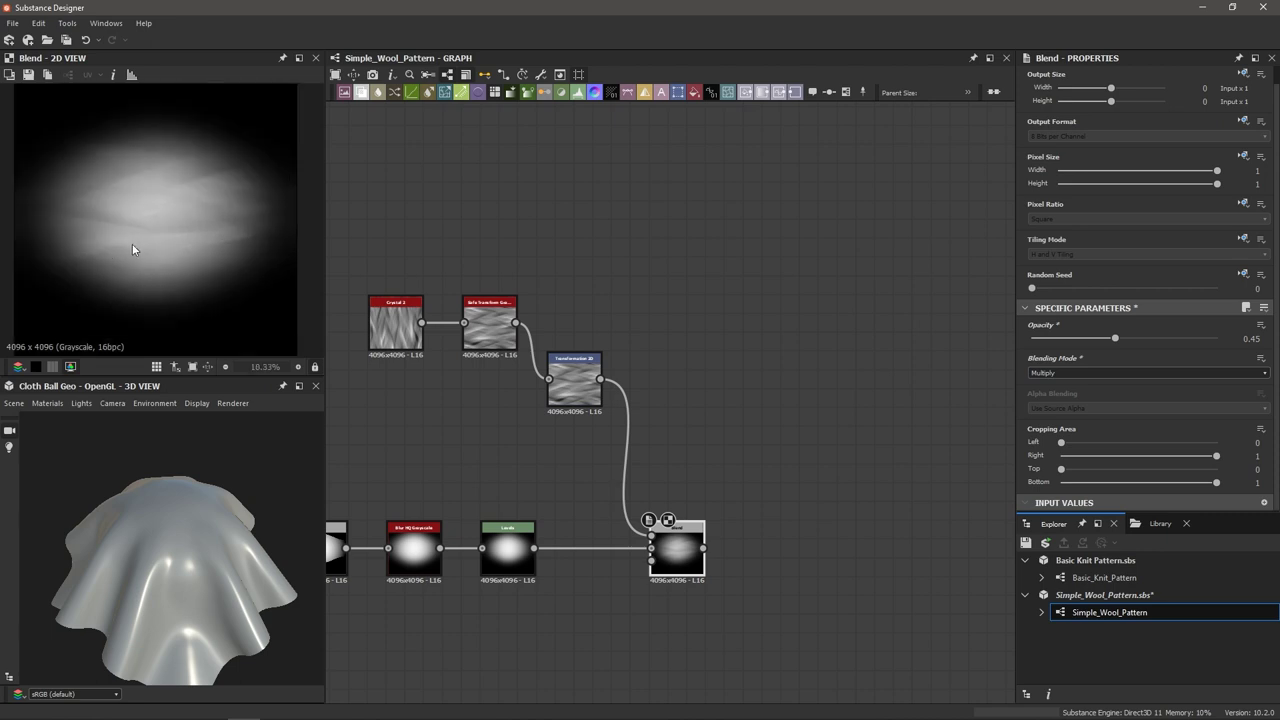
{"action": "scroll", "coordinate": [188, 254], "scroll_direction": "down", "scroll_amount": 3}
- Add a Fur 1 node and place it above and beyond the crystal-textured Blend node
{"action": "key", "text": "space"}
{"action": "type", "text": "fur"}
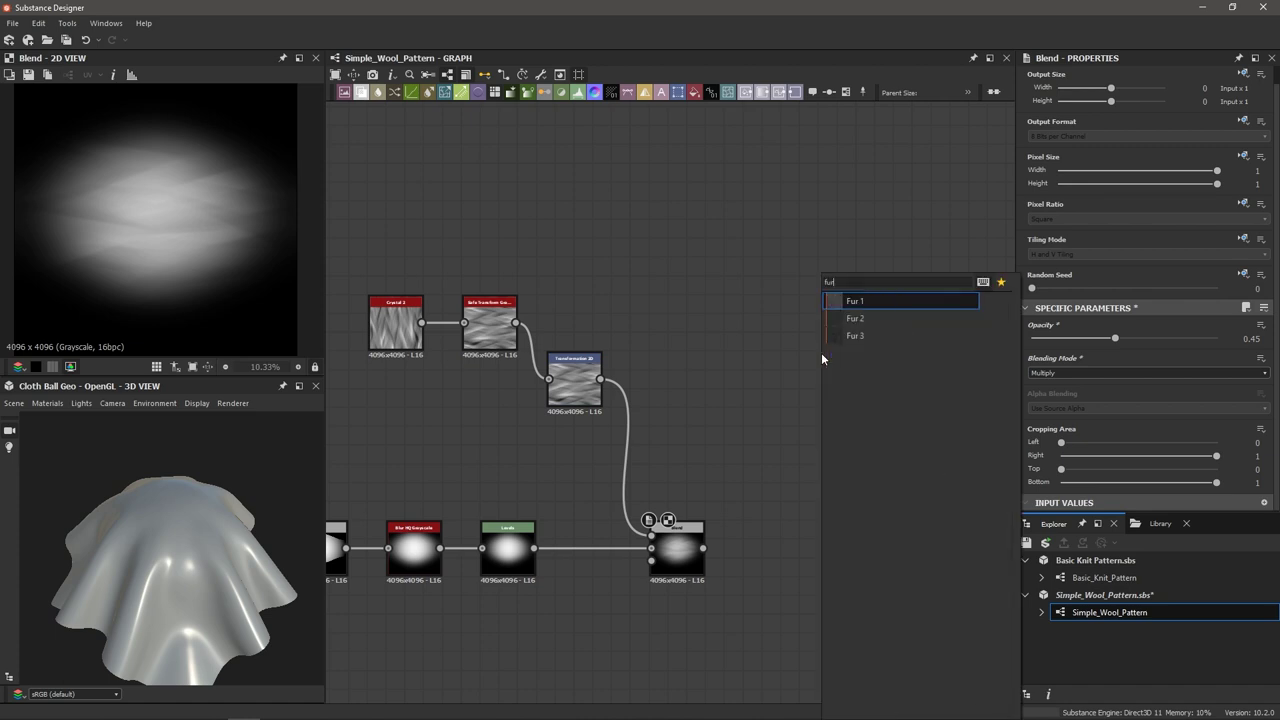
{"action": "key", "text": "Return"}
{"action": "left_click_drag", "start_coordinate": [828, 362], "coordinate": [791, 326]}
- Add a Safe Transform Grayscale node fed by Fur 1, set its rotation to 90 degrees, and reposition both nodes
{"action": "key", "text": "space"}
{"action": "type", "text": "safe transform gr"}
{"action": "key", "text": "Return"}
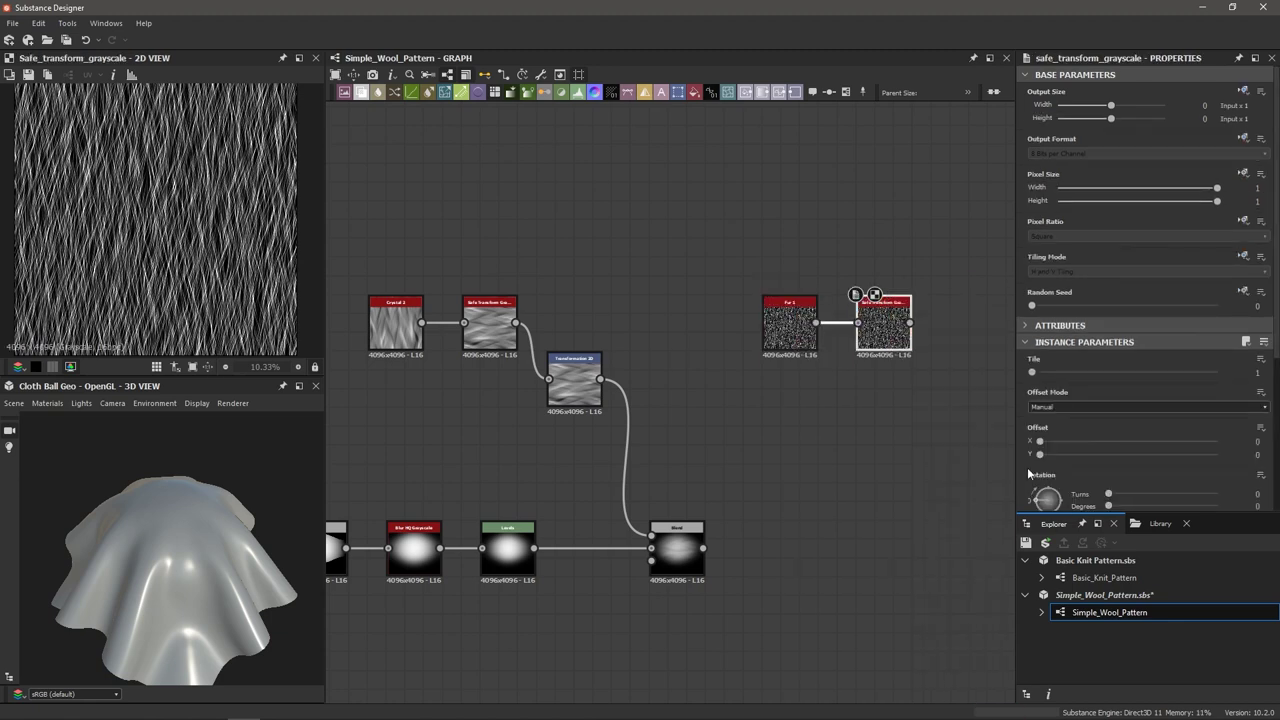
{"action": "scroll", "coordinate": [1050, 447], "scroll_direction": "down", "scroll_amount": 1}
{"action": "left_click_drag", "start_coordinate": [1044, 463], "coordinate": [1048, 442]}
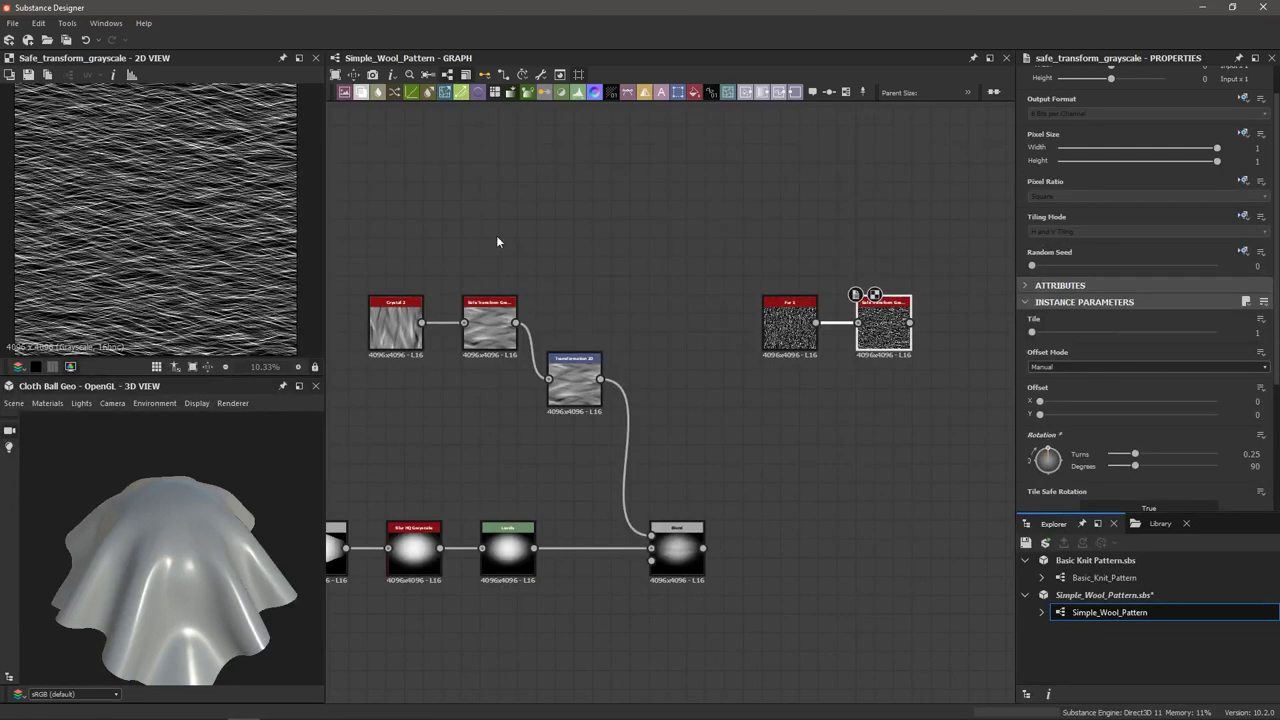
{"action": "left_click_drag", "start_coordinate": [745, 264], "coordinate": [810, 308]}
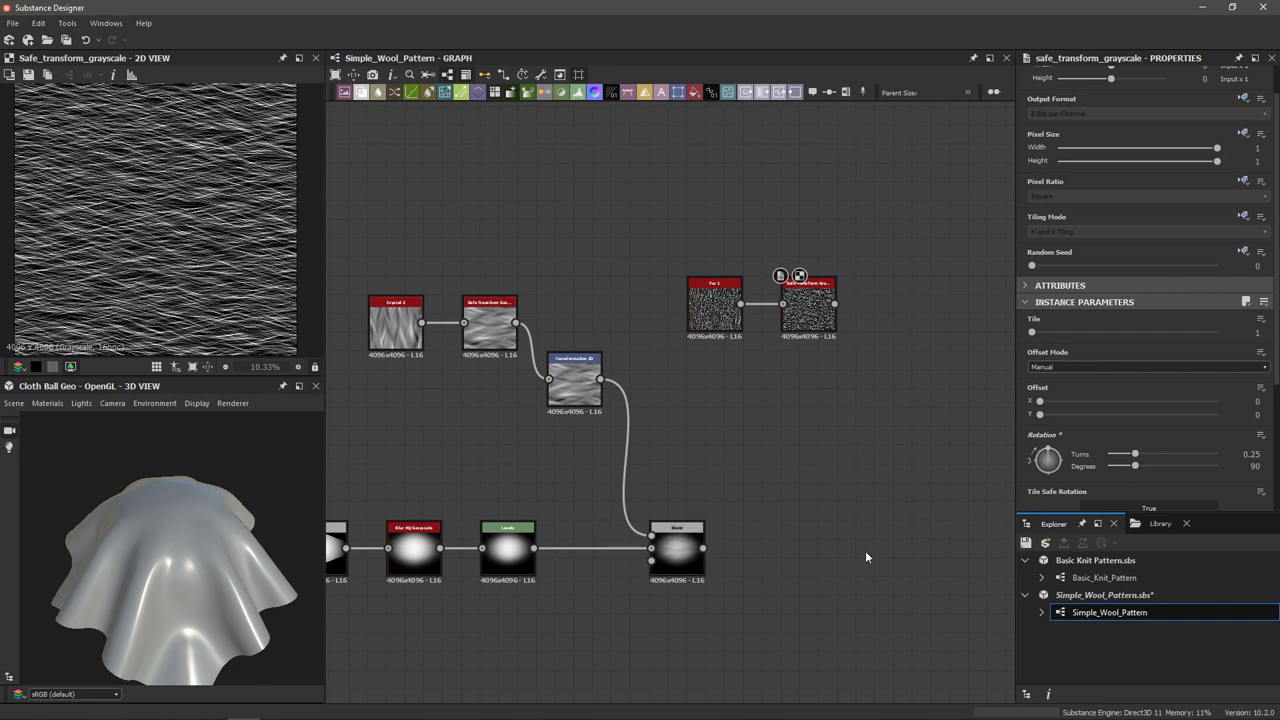
- Add a Blend node with the Fur 1 Safe Transform Grayscale as foreground and the crystal-textured Blend as background
{"action": "key", "text": "space"}
{"action": "type", "text": "b"}
{"action": "key", "text": "Return"}
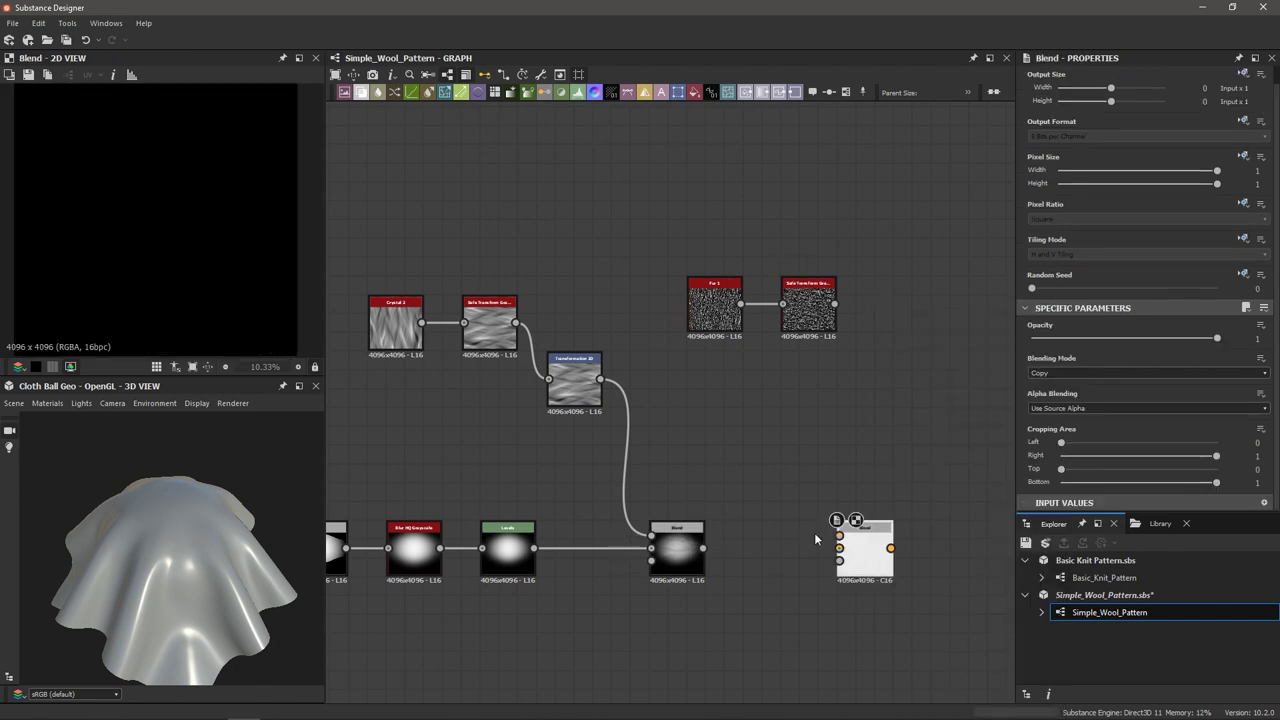
{"action": "left_click_drag", "start_coordinate": [703, 548], "coordinate": [840, 549]}
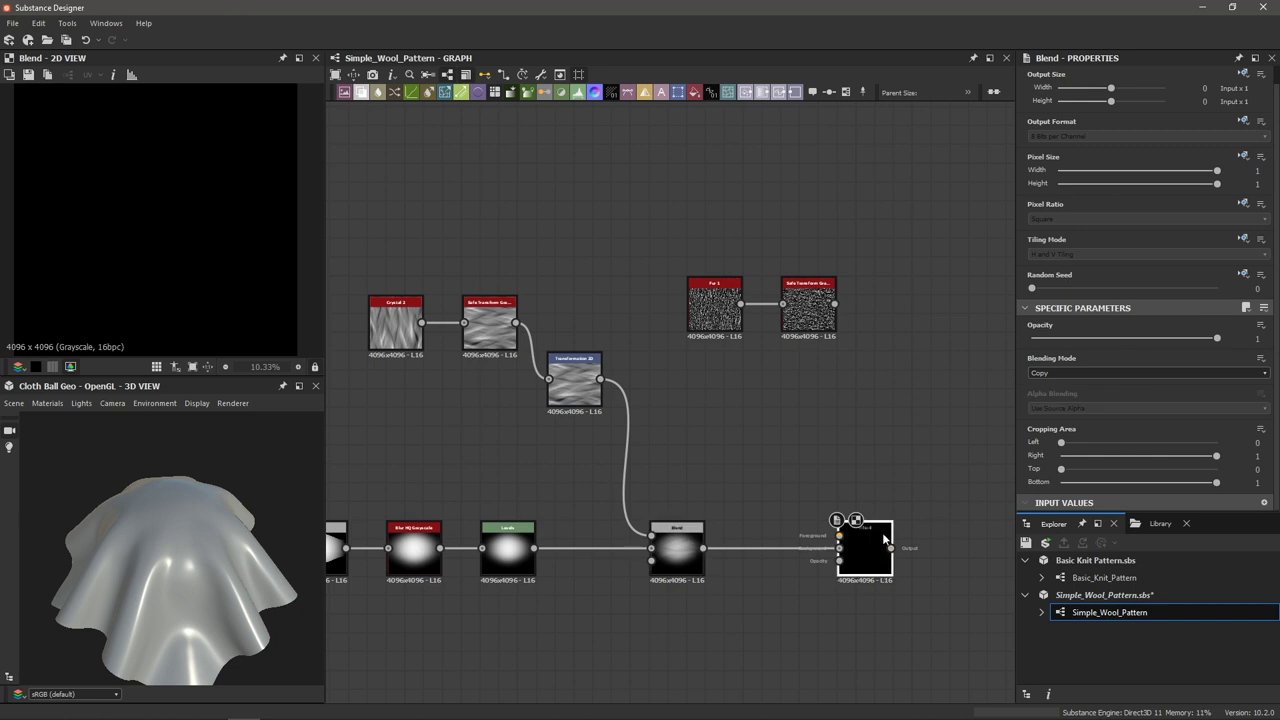
{"action": "left_click_drag", "start_coordinate": [846, 331], "coordinate": [840, 536]}
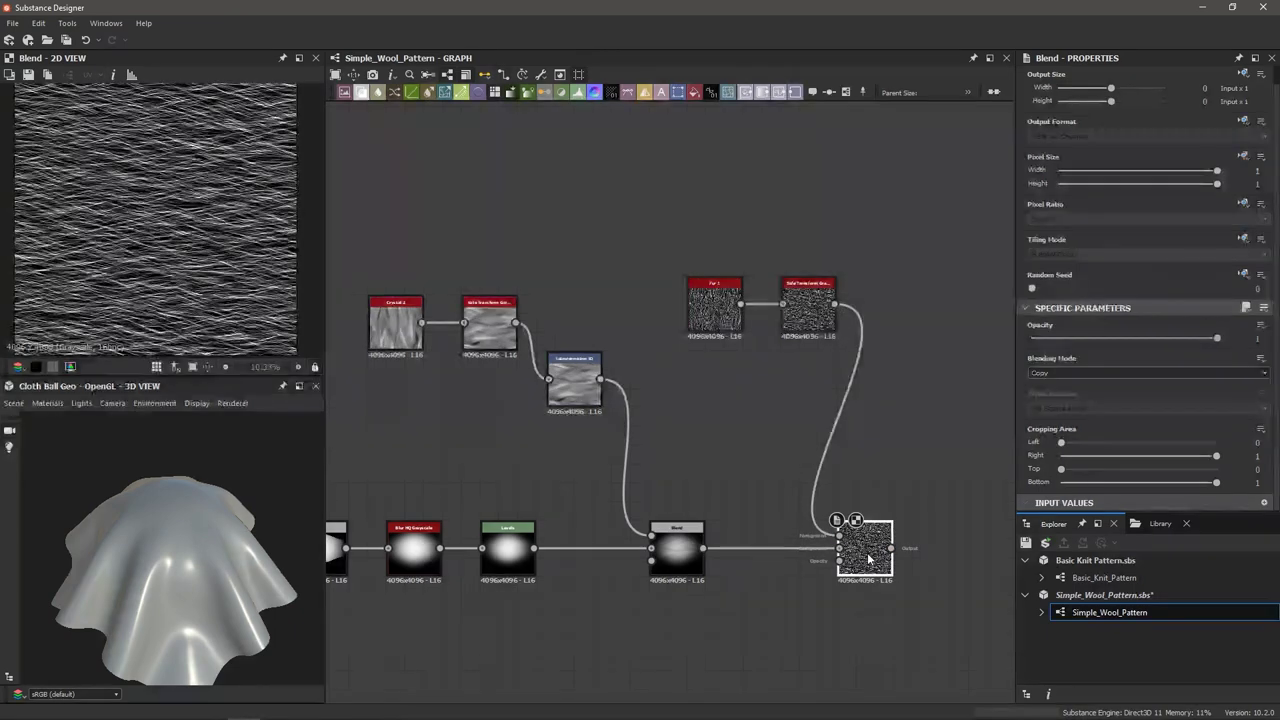
- Set the fur Blend node's blending mode to Multiply and its opacity to 0.35
{"action": "left_click", "coordinate": [1078, 369]}
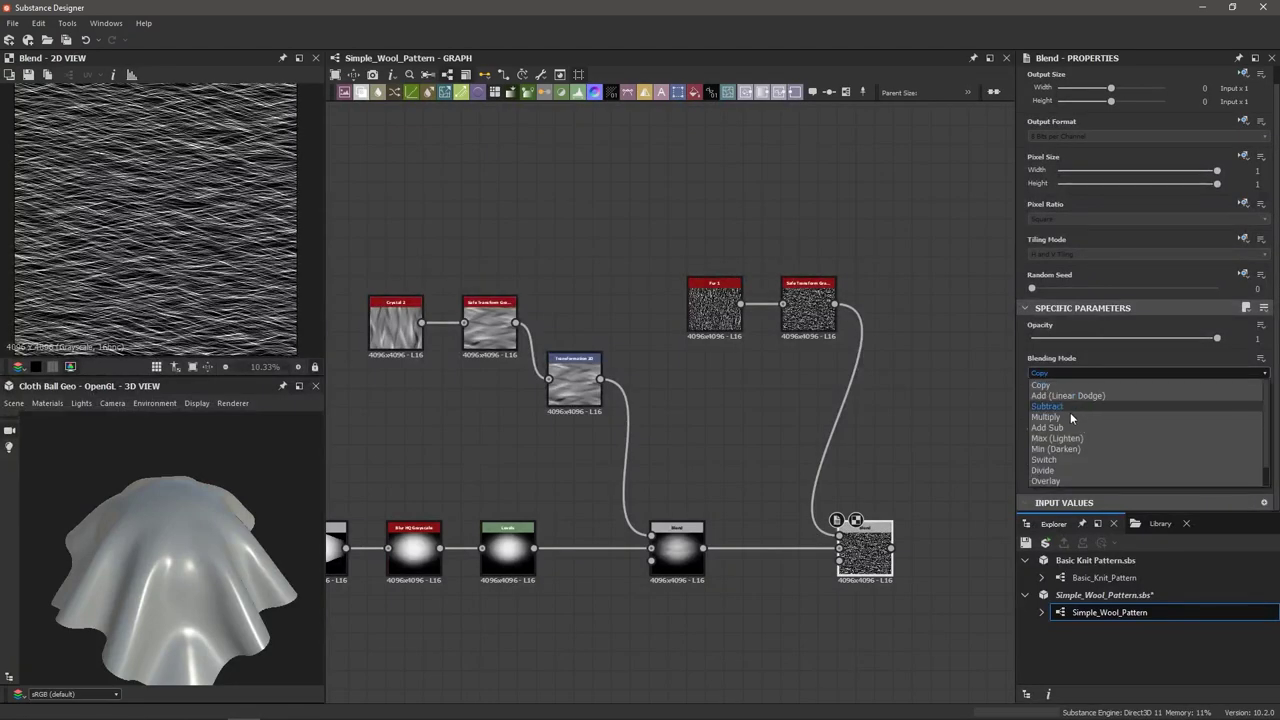
{"action": "left_click", "coordinate": [1070, 417]}
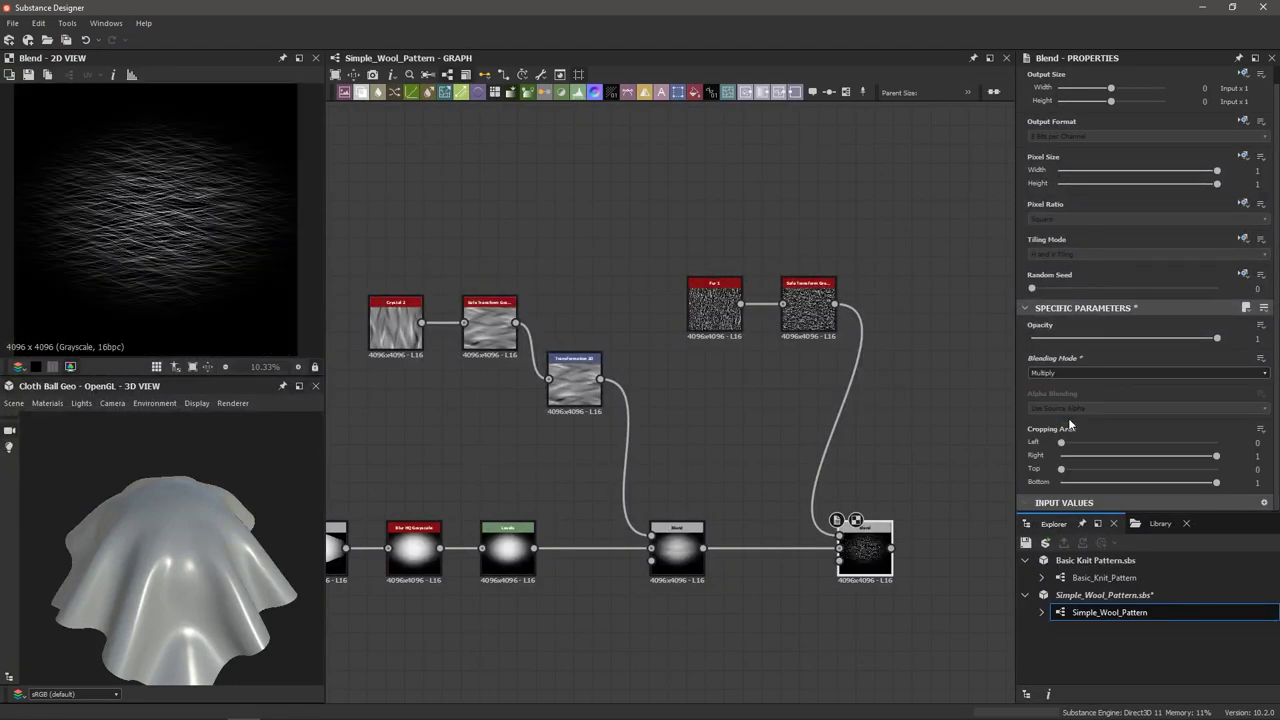
{"action": "left_click_drag", "start_coordinate": [1217, 340], "coordinate": [1096, 342]}
{"action": "scroll", "coordinate": [138, 224], "scroll_direction": "up", "scroll_amount": 1}
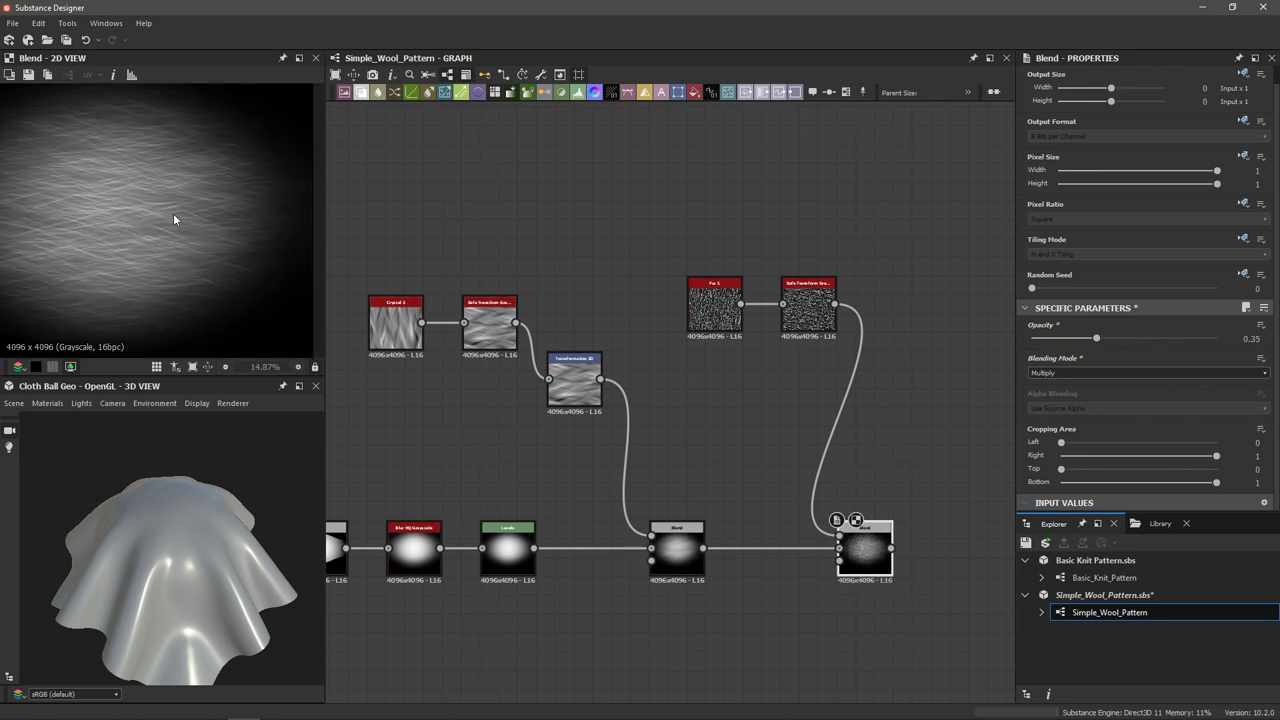
{"action": "scroll", "coordinate": [113, 222], "scroll_direction": "down", "scroll_amount": 1}
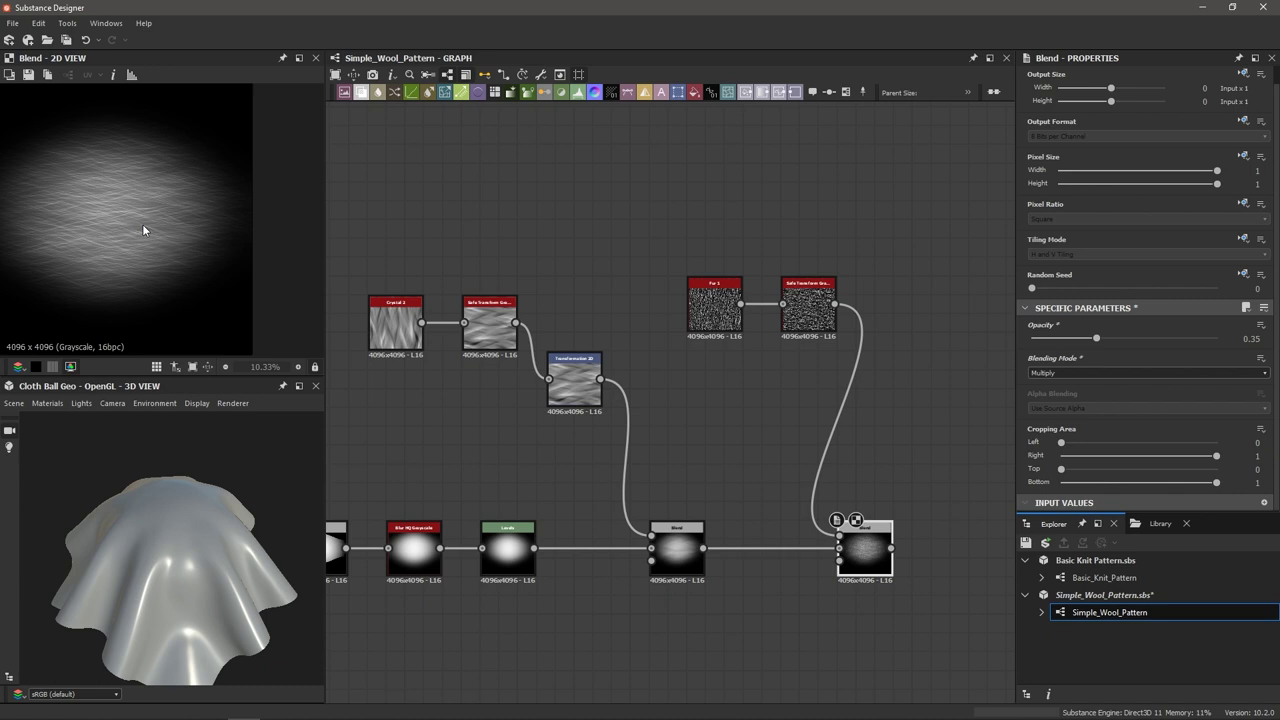
{"action": "scroll", "coordinate": [160, 226], "scroll_direction": "down", "scroll_amount": 1}
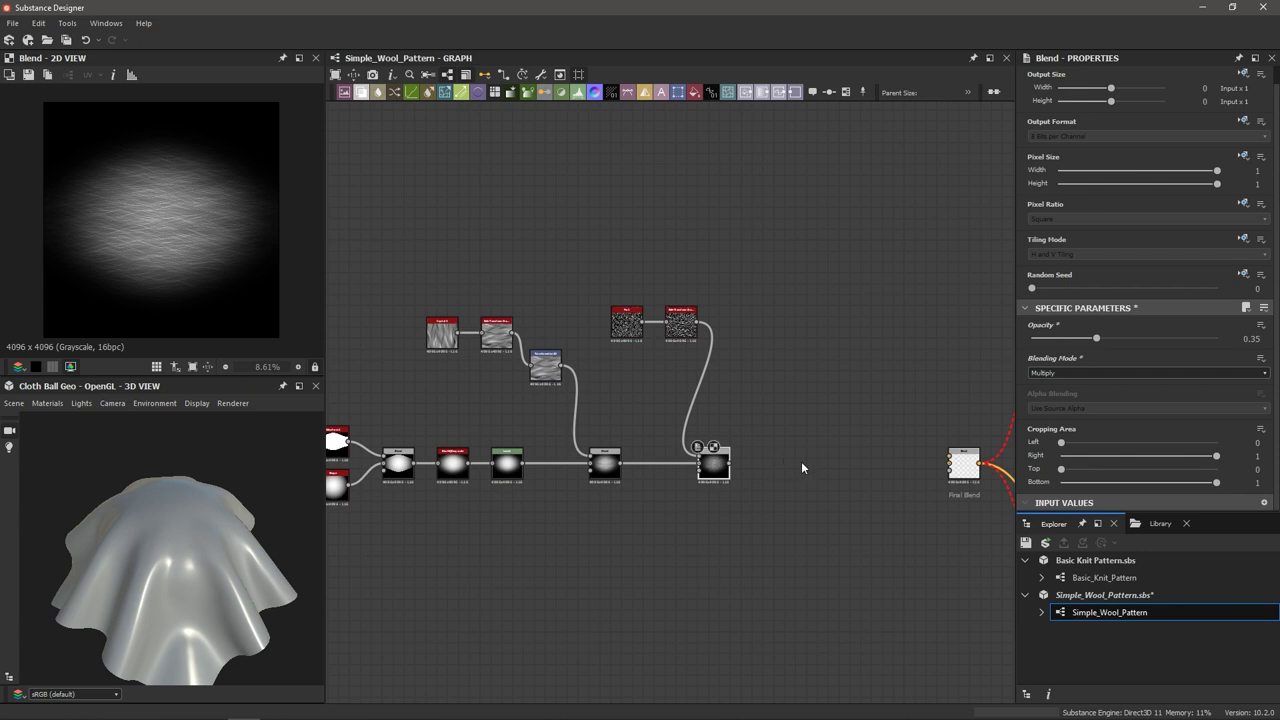
- Add a Quad Transform Grayscale node fed by the fur Blend node's output
{"action": "scroll", "coordinate": [740, 465], "scroll_direction": "up", "scroll_amount": 3}
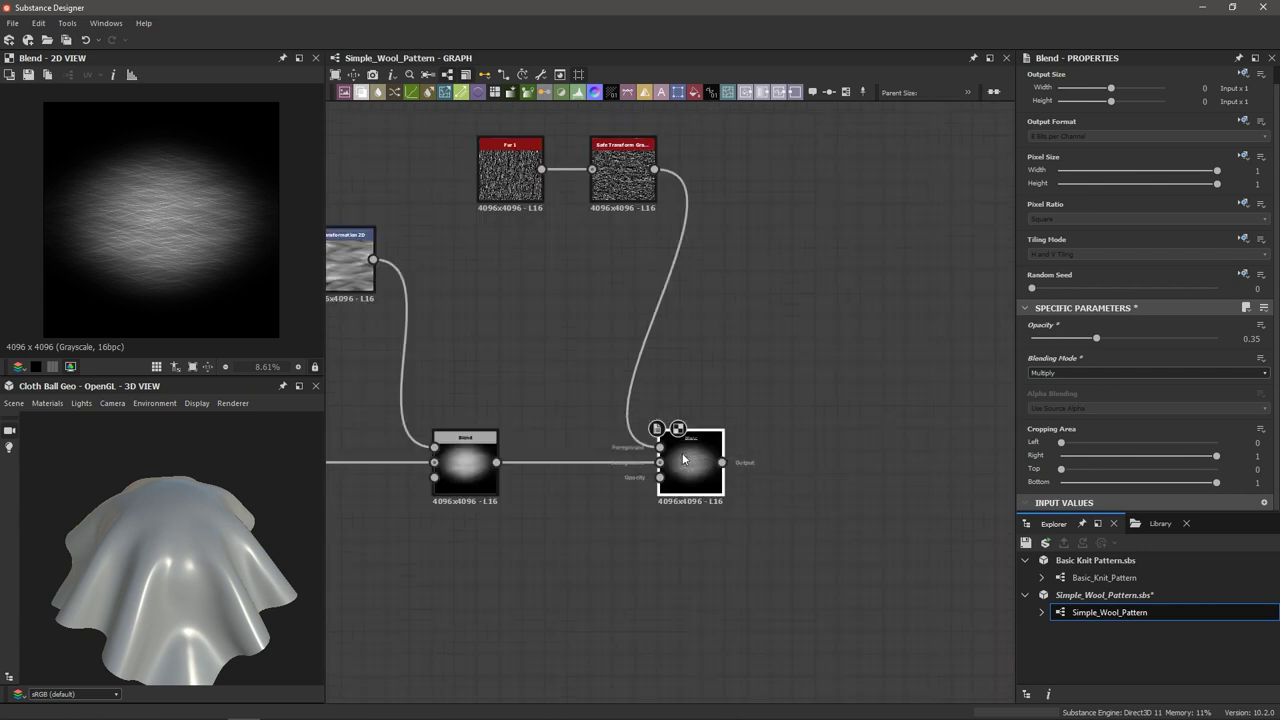
{"action": "key", "text": "space"}
{"action": "type", "text": "quad"}
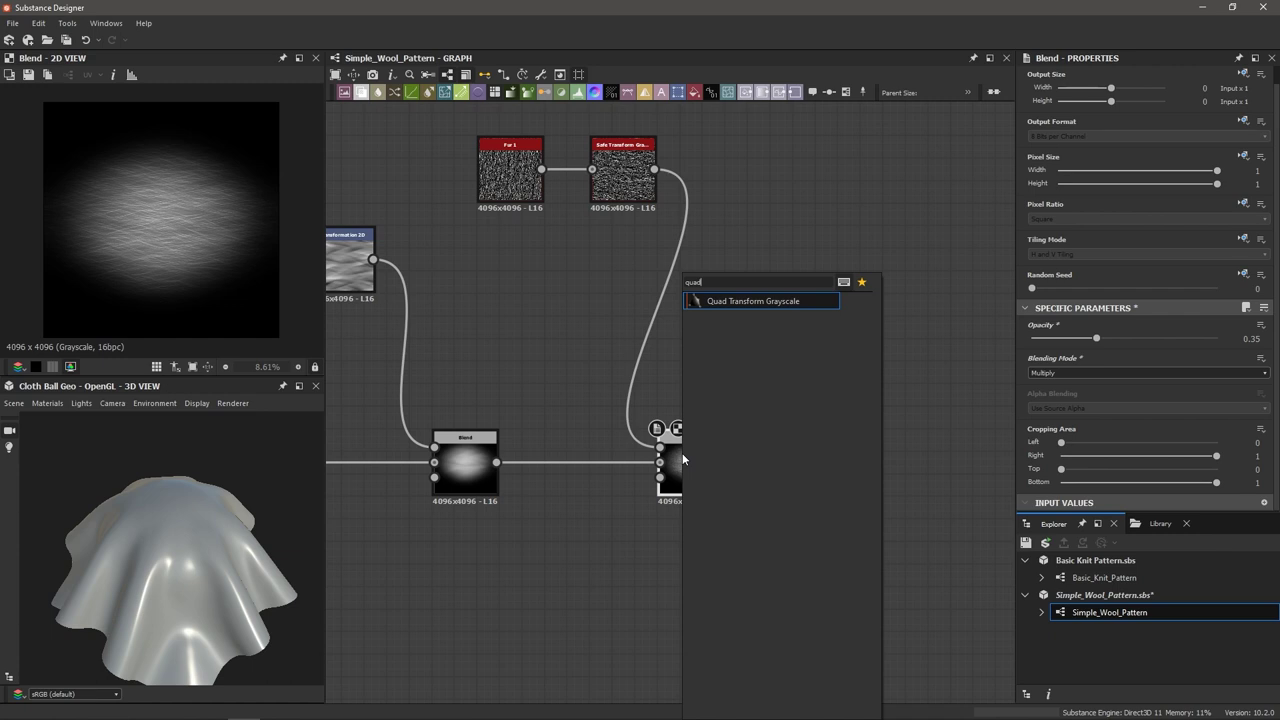
{"action": "key", "text": "Return"}
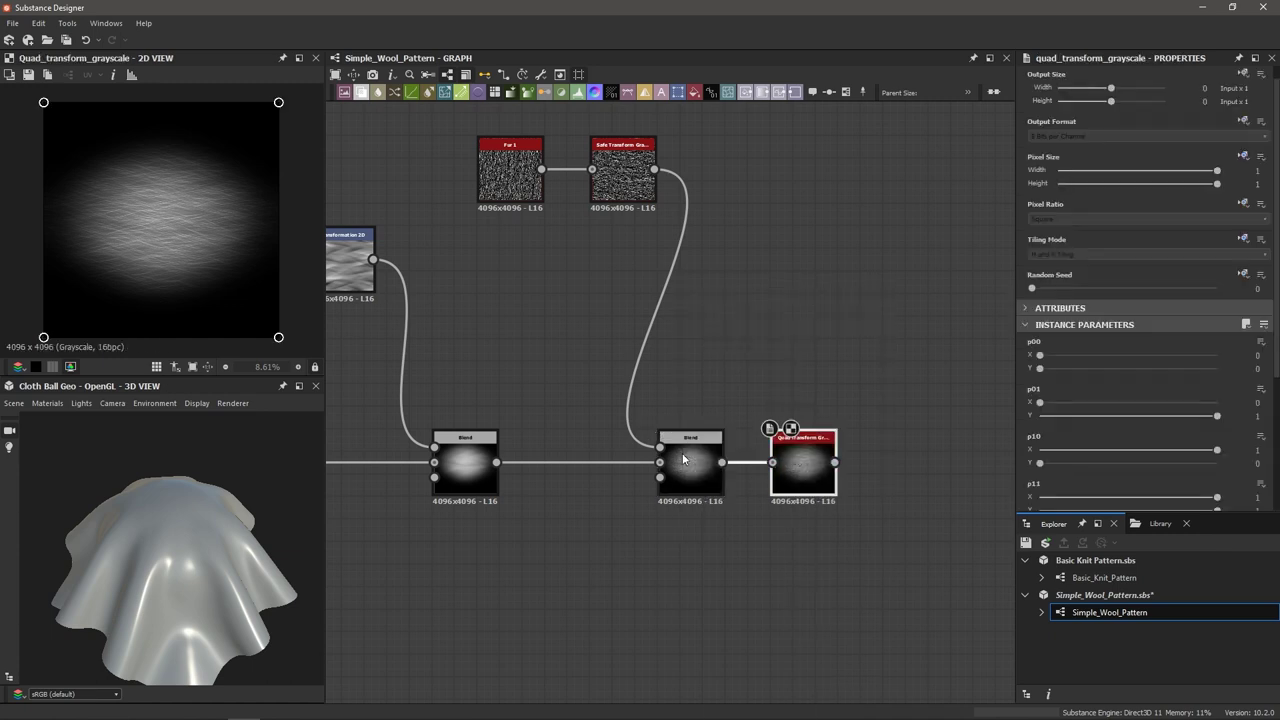
- Skew the strand in Quad Transform by moving corner p10 to about (0.85, 0.16) and corner p01 to about (0.08, 0.70)
{"action": "scroll", "coordinate": [178, 244], "scroll_direction": "down", "scroll_amount": 2}
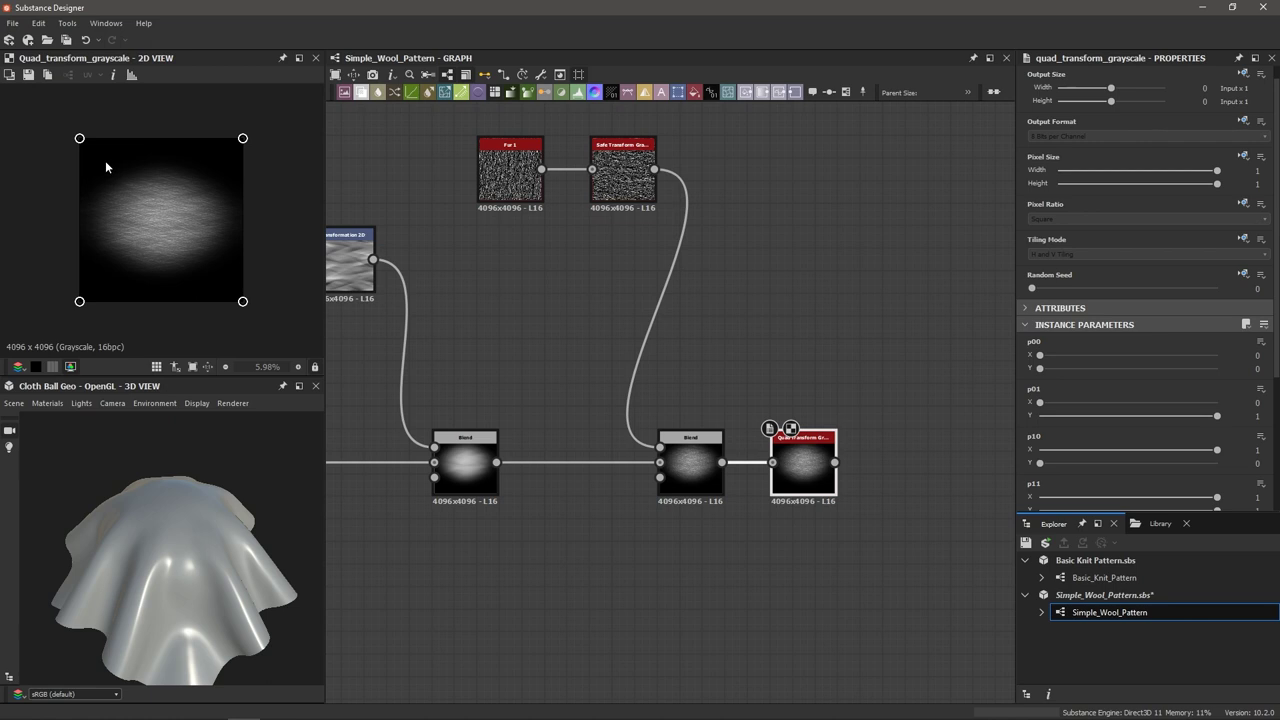
{"action": "scroll", "coordinate": [174, 232], "scroll_direction": "down", "scroll_amount": 1}
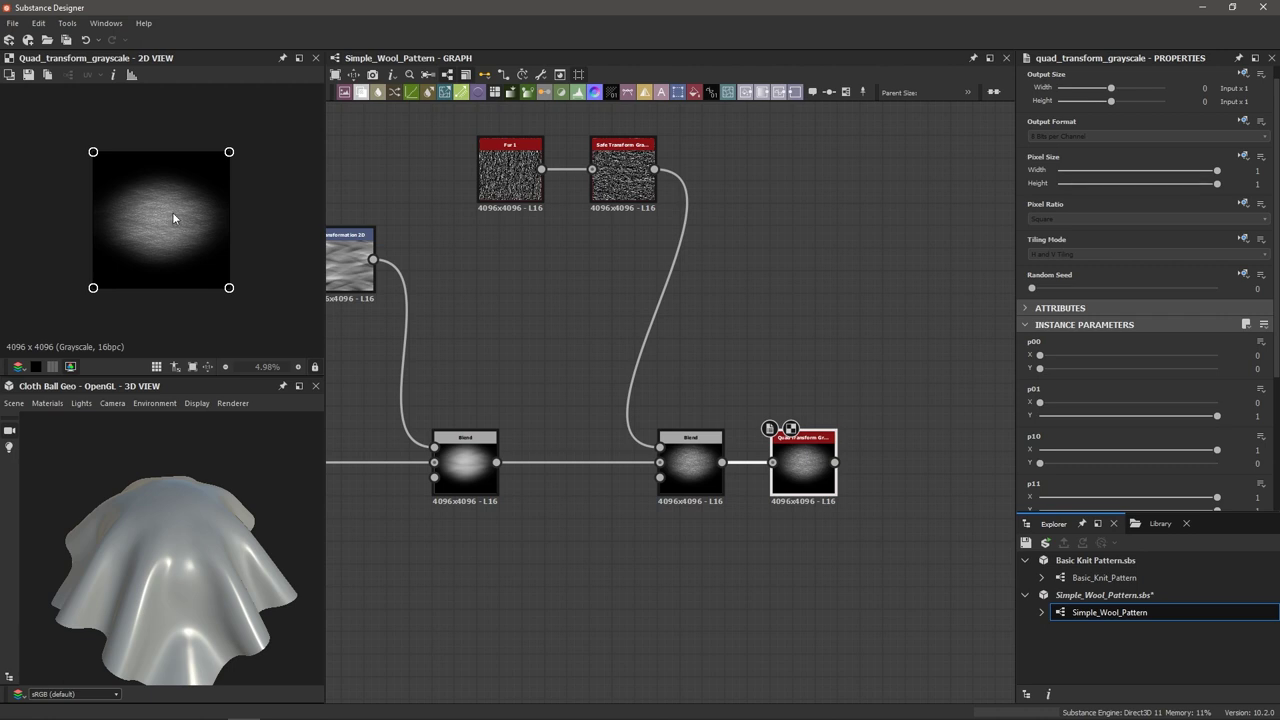
{"action": "left_click_drag", "start_coordinate": [228, 153], "coordinate": [210, 177]}
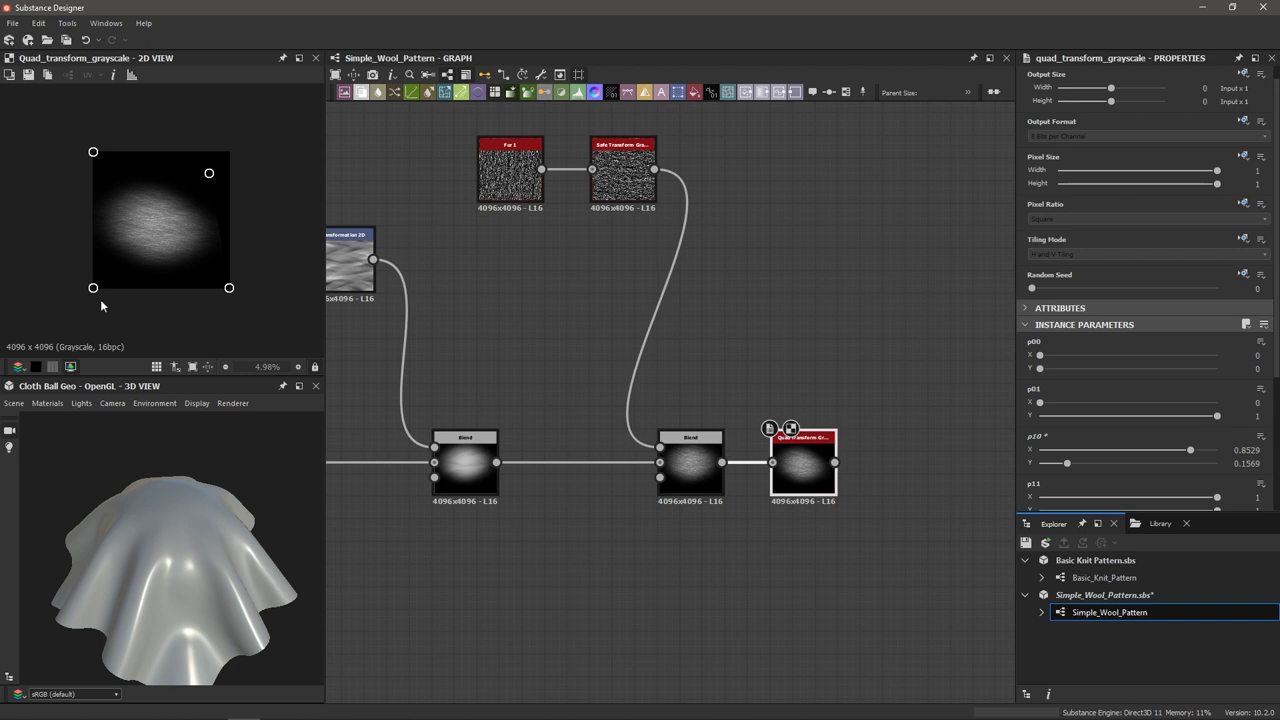
{"action": "left_click_drag", "start_coordinate": [92, 290], "coordinate": [104, 249]}
{"action": "scroll", "coordinate": [107, 204], "scroll_direction": "up", "scroll_amount": 2}
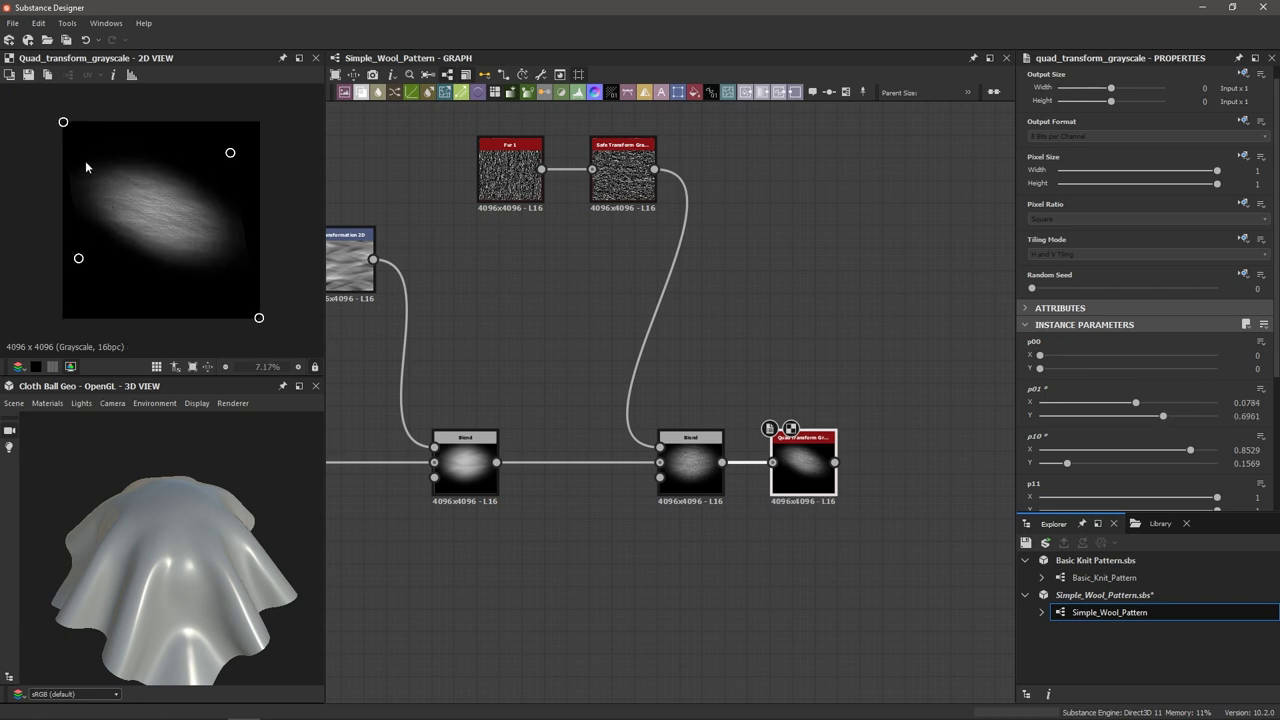
- Refine the slanted strand by moving Quad Transform's p11 corner to about (1.06, 1.42) and adjusting p00 to about (0.02, 0.05)
{"action": "scroll", "coordinate": [160, 220], "scroll_direction": "down", "scroll_amount": 3}
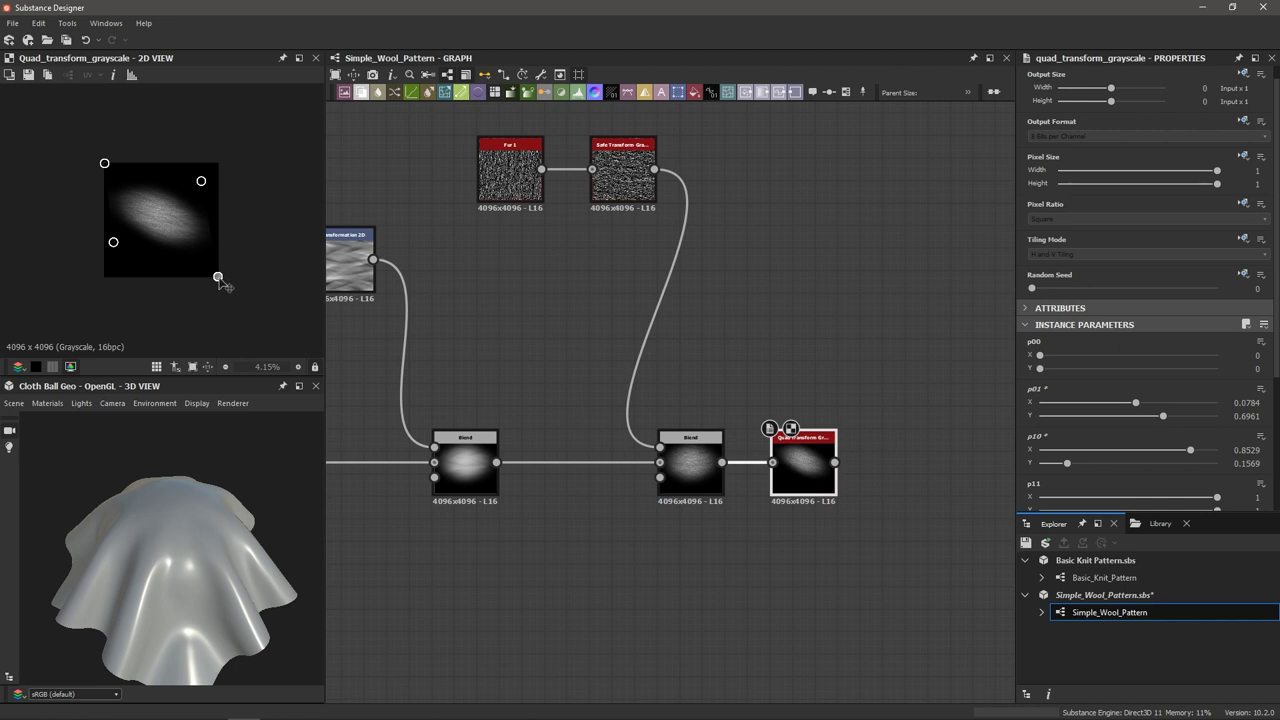
{"action": "left_click_drag", "start_coordinate": [218, 277], "coordinate": [230, 321]}
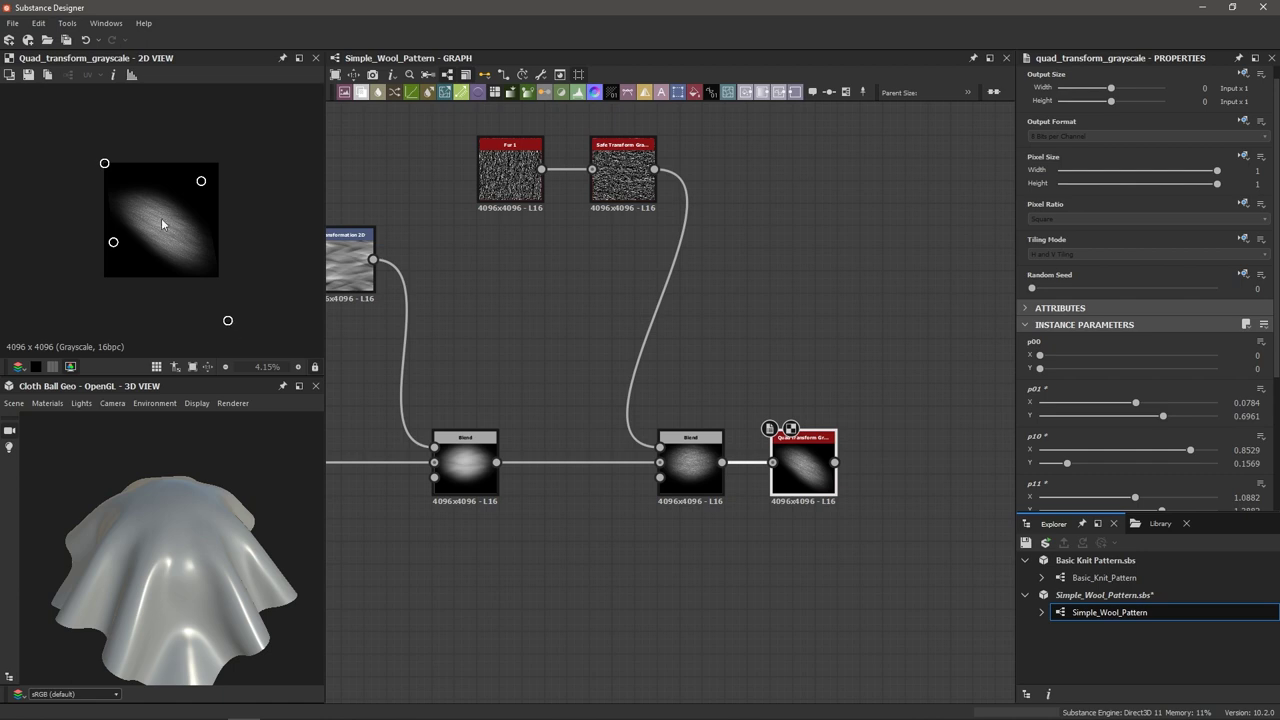
{"action": "scroll", "coordinate": [110, 166], "scroll_direction": "up", "scroll_amount": 3}
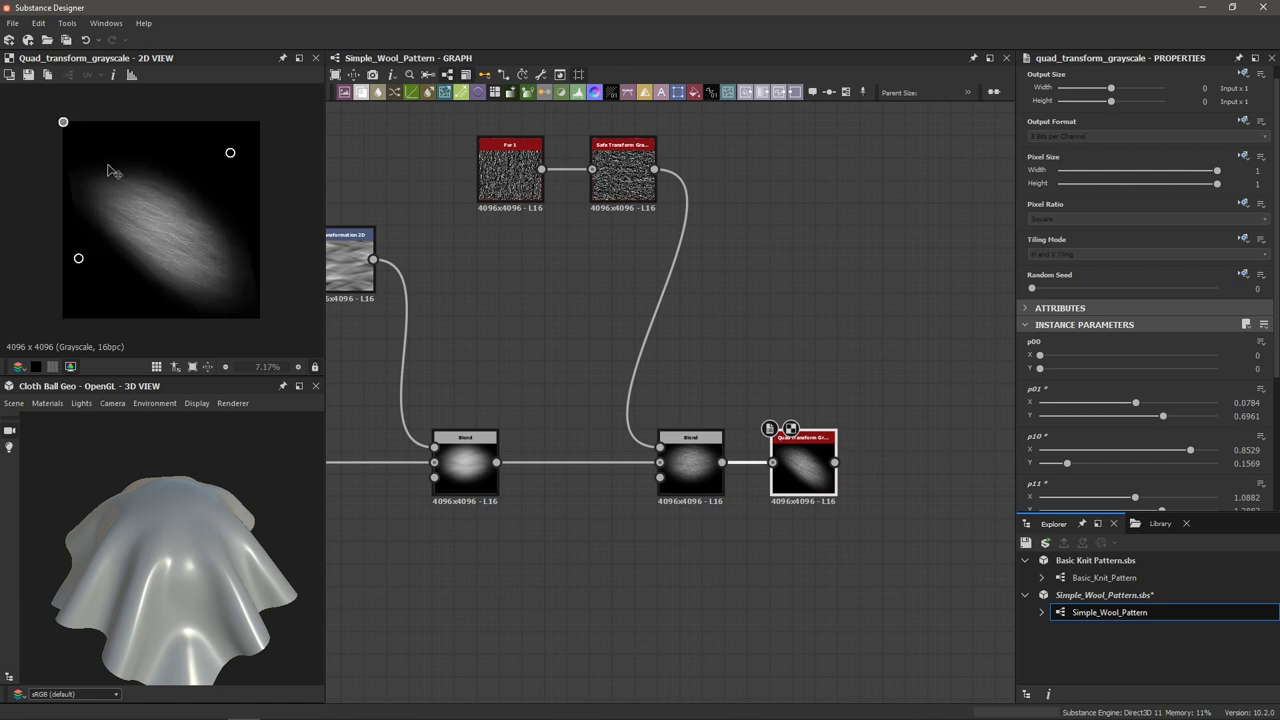
{"action": "left_click_drag", "start_coordinate": [63, 122], "coordinate": [70, 130]}
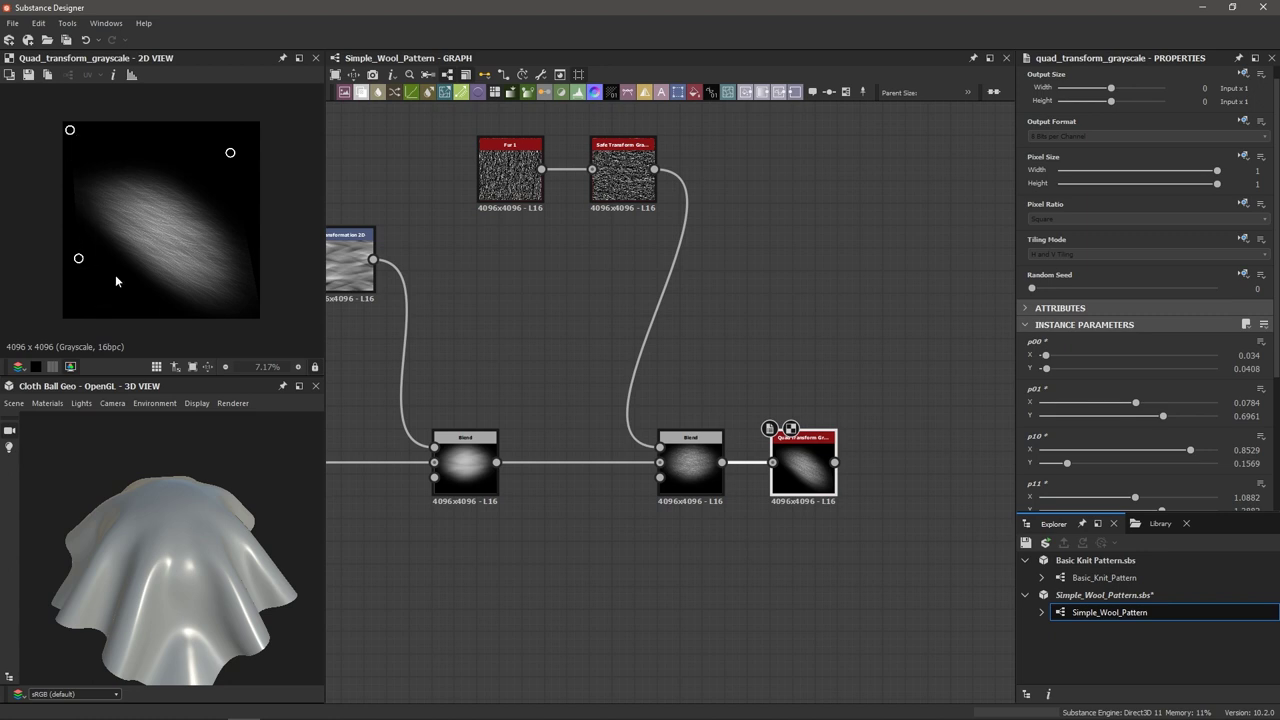
{"action": "scroll", "coordinate": [112, 291], "scroll_direction": "down", "scroll_amount": 2}
{"action": "left_click_drag", "start_coordinate": [241, 342], "coordinate": [237, 342]}
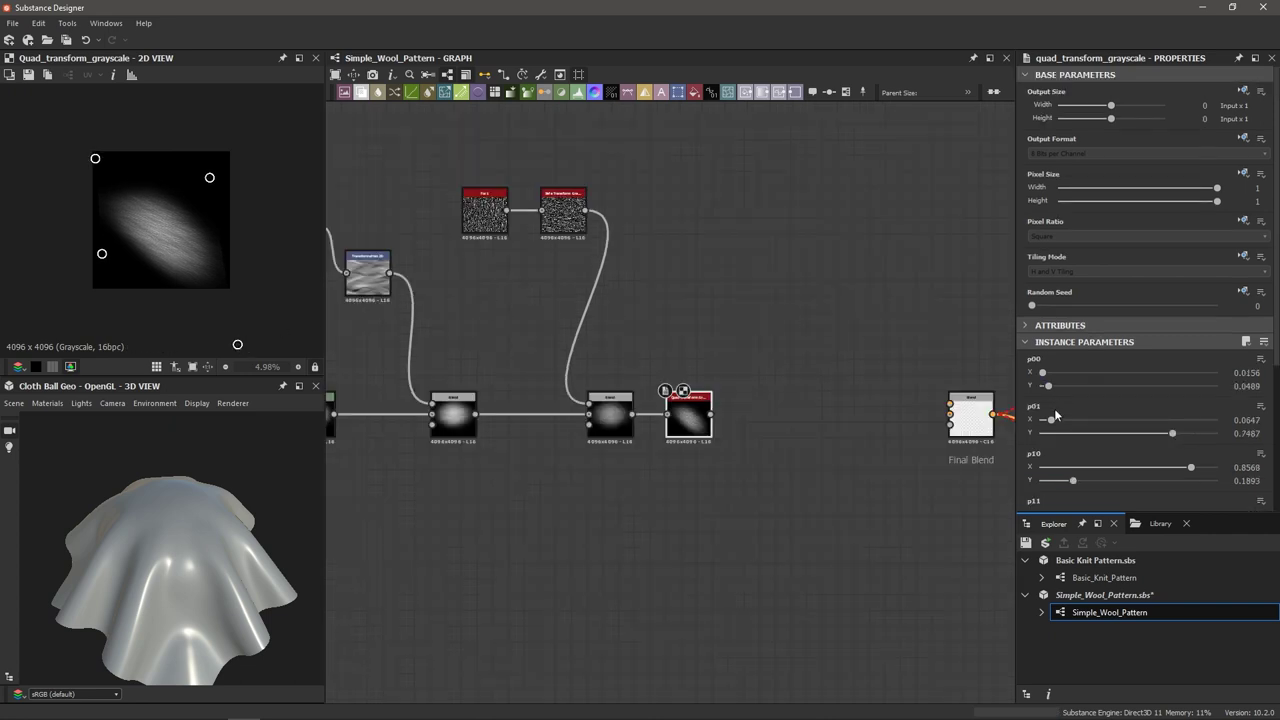
{"action": "scroll", "coordinate": [1023, 391], "scroll_direction": "down", "scroll_amount": 2}
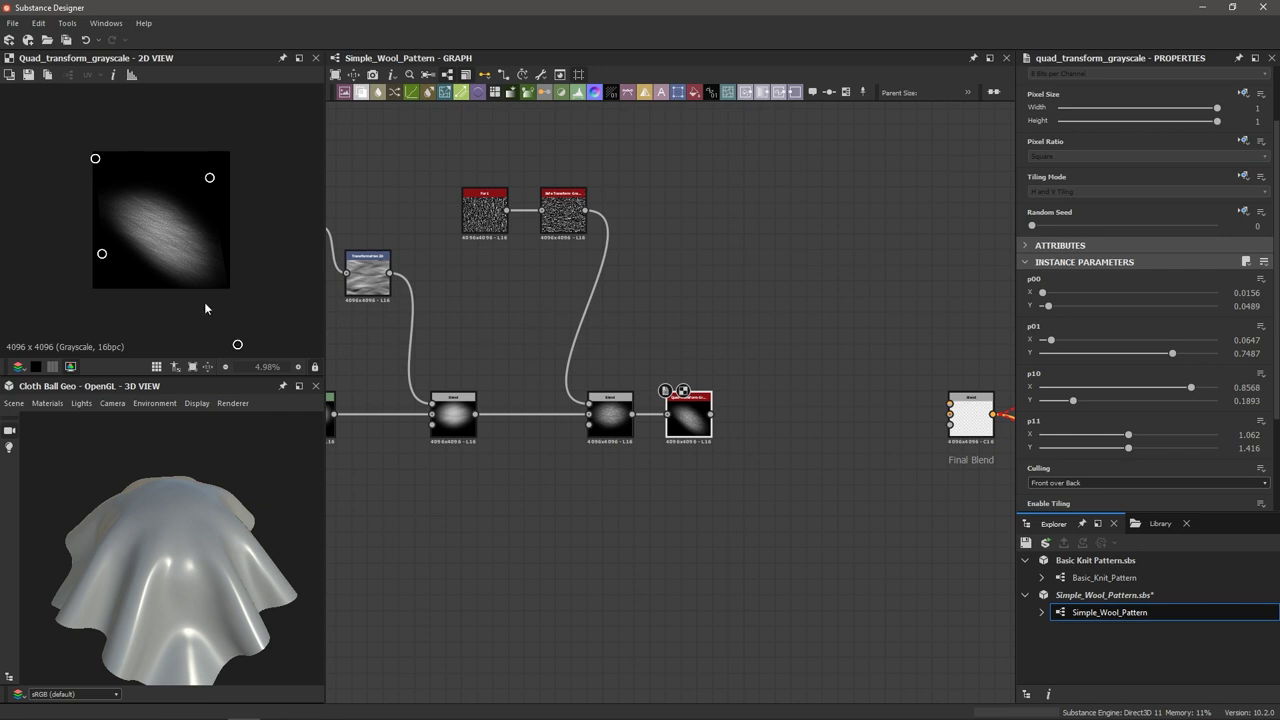
- Save the package and select the strand's whole node chain up to the Quad Transform
{"action": "key", "text": "f"}
{"action": "key", "text": "ctrl+s"}
{"action": "left_click_drag", "start_coordinate": [365, 260], "coordinate": [744, 430]}
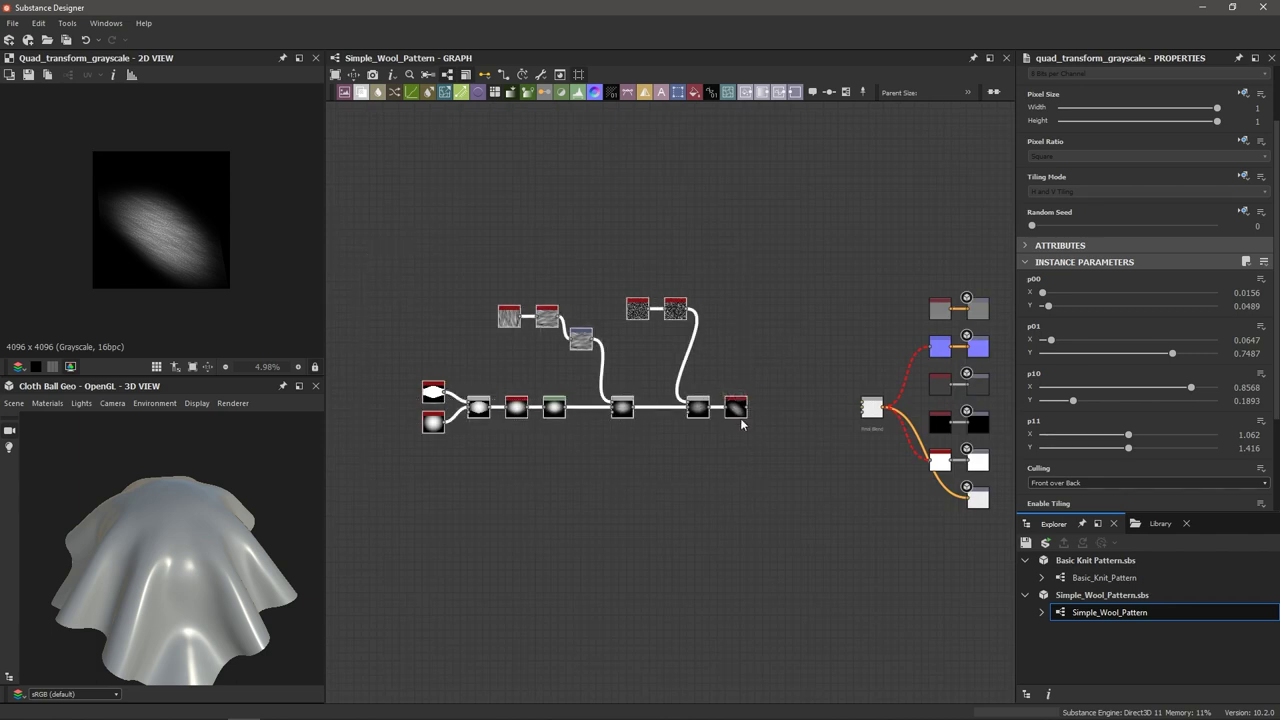
- Add a Transformation 2D node and a Mirror Grayscale node beyond the Quad Transform Grayscale node
{"action": "scroll", "coordinate": [662, 428], "scroll_direction": "up", "scroll_amount": 3}
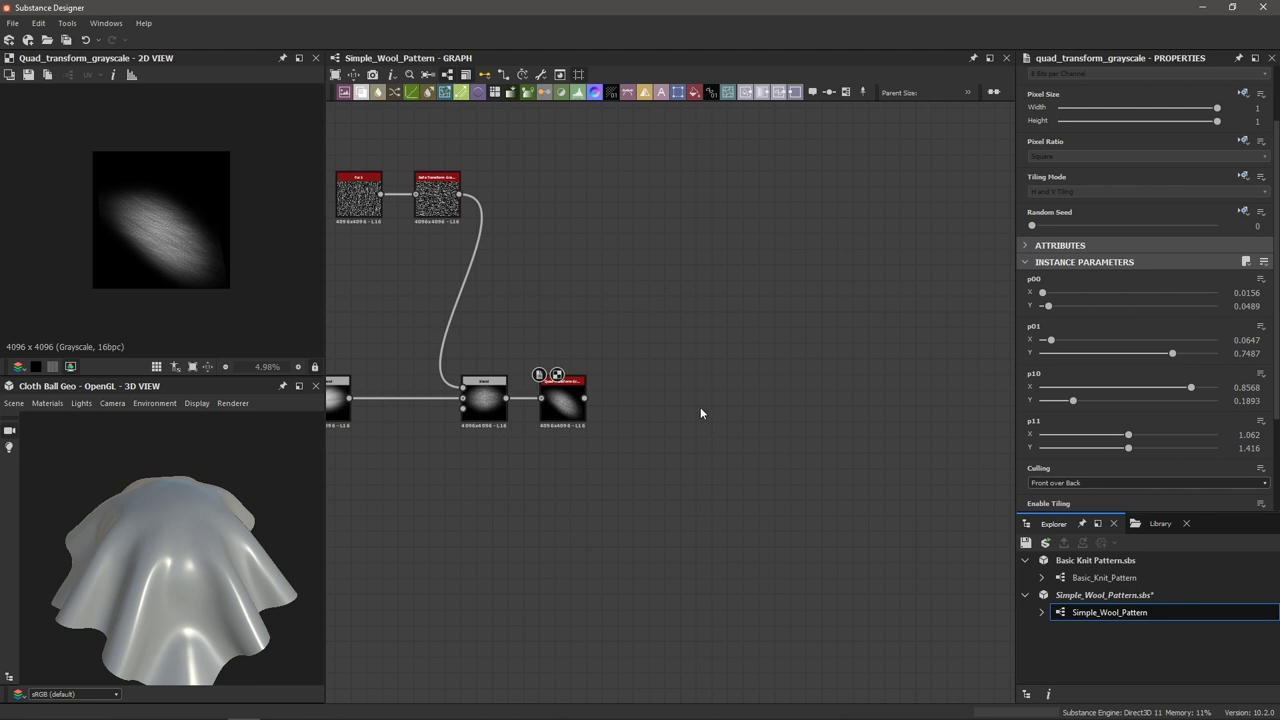
{"action": "key", "text": "space"}
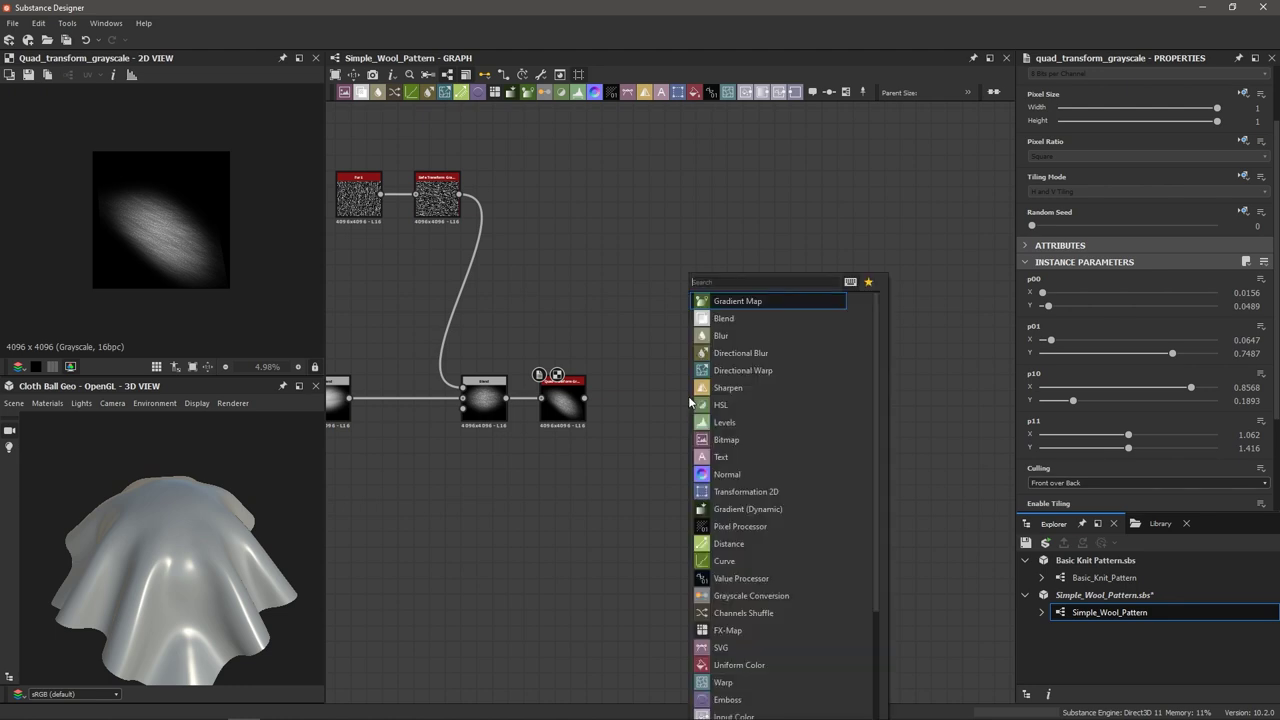
{"action": "type", "text": "tra"}
{"action": "key", "text": "Return"}
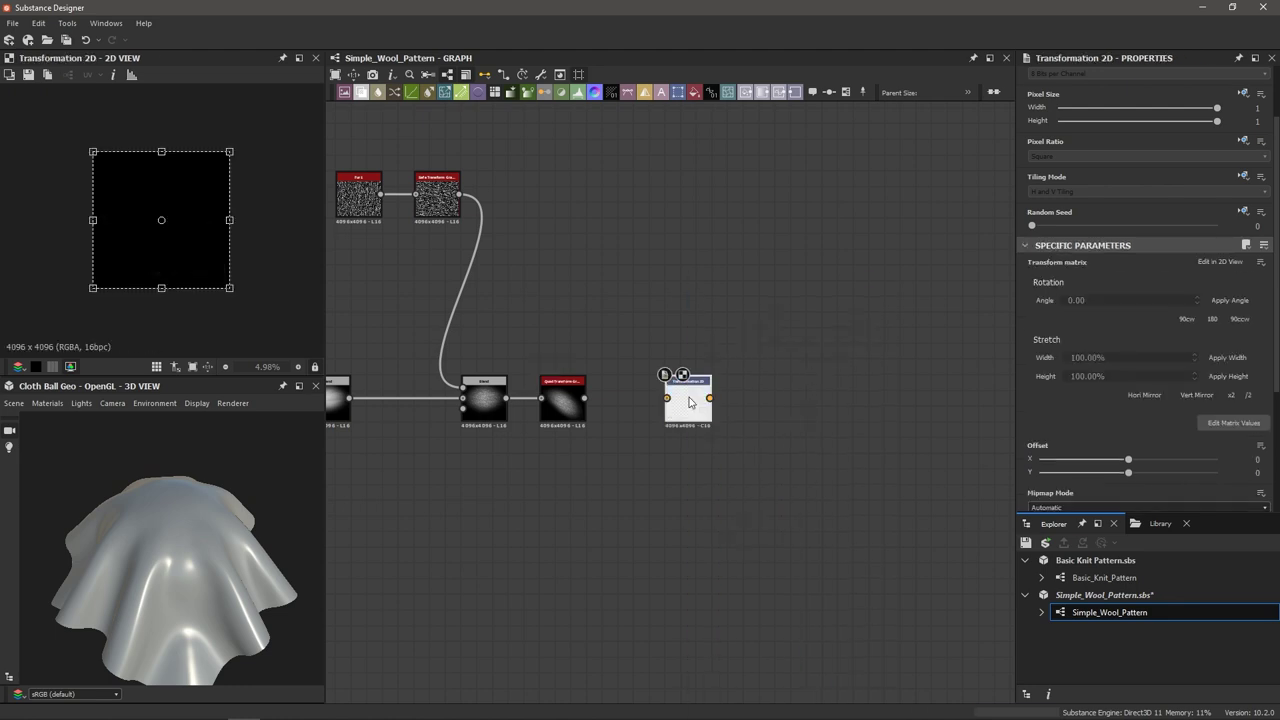
{"action": "key", "text": "space"}
{"action": "type", "text": "mir"}
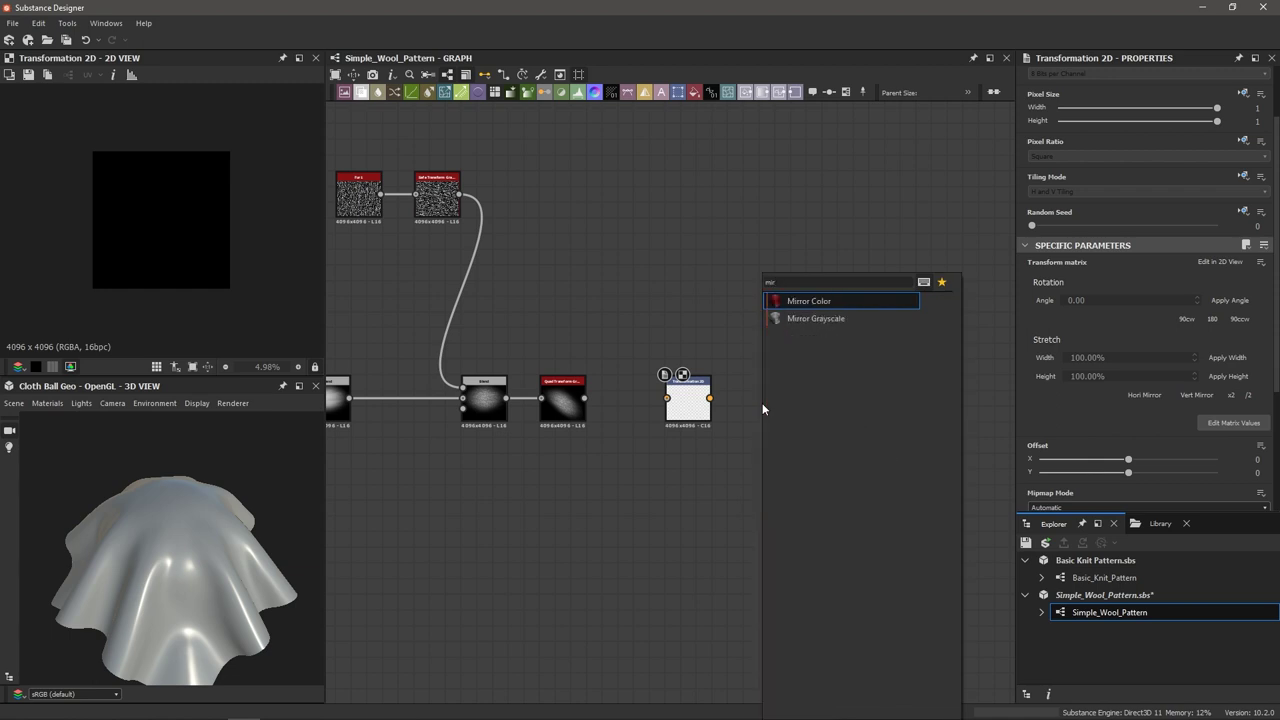
{"action": "key", "text": "Down"}
{"action": "key", "text": "Return"}
- Wire Quad Transform Grayscale through Transformation 2D into Mirror Grayscale and preview the mirrored result
{"action": "scroll", "coordinate": [724, 423], "scroll_direction": "up", "scroll_amount": 3}
{"action": "left_click_drag", "start_coordinate": [679, 395], "coordinate": [740, 395]}
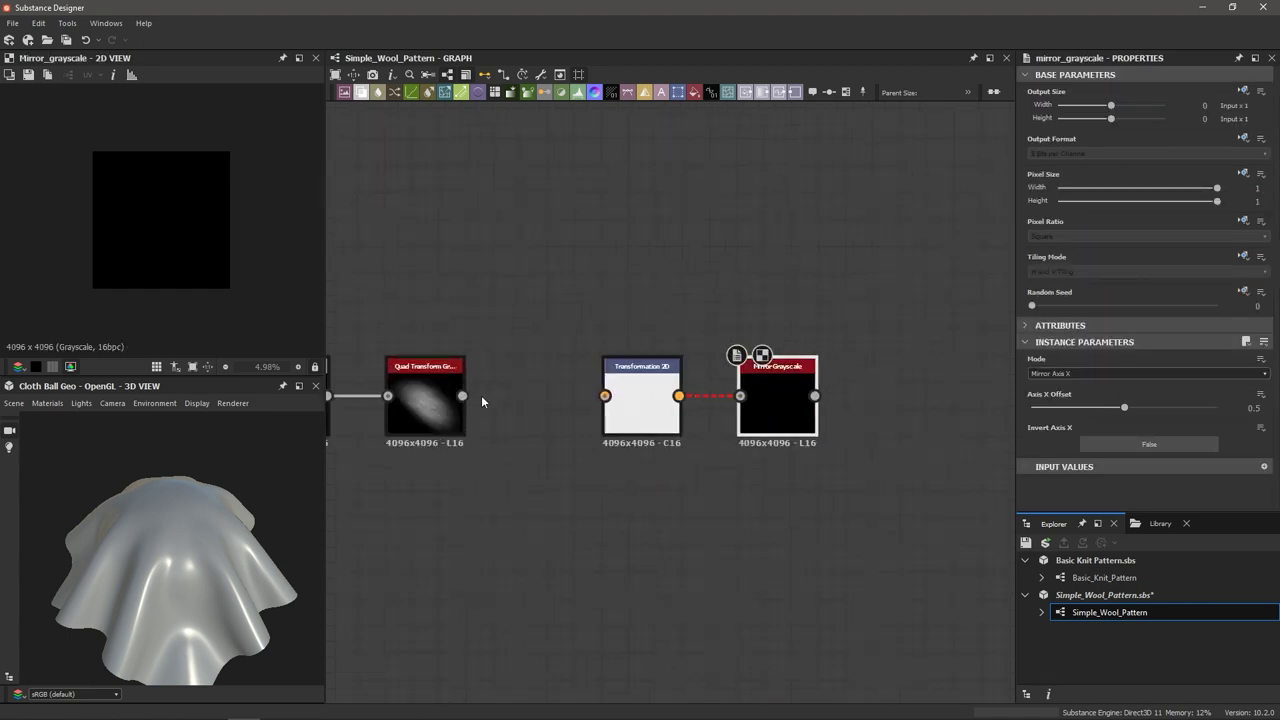
{"action": "left_click_drag", "start_coordinate": [462, 395], "coordinate": [605, 395]}
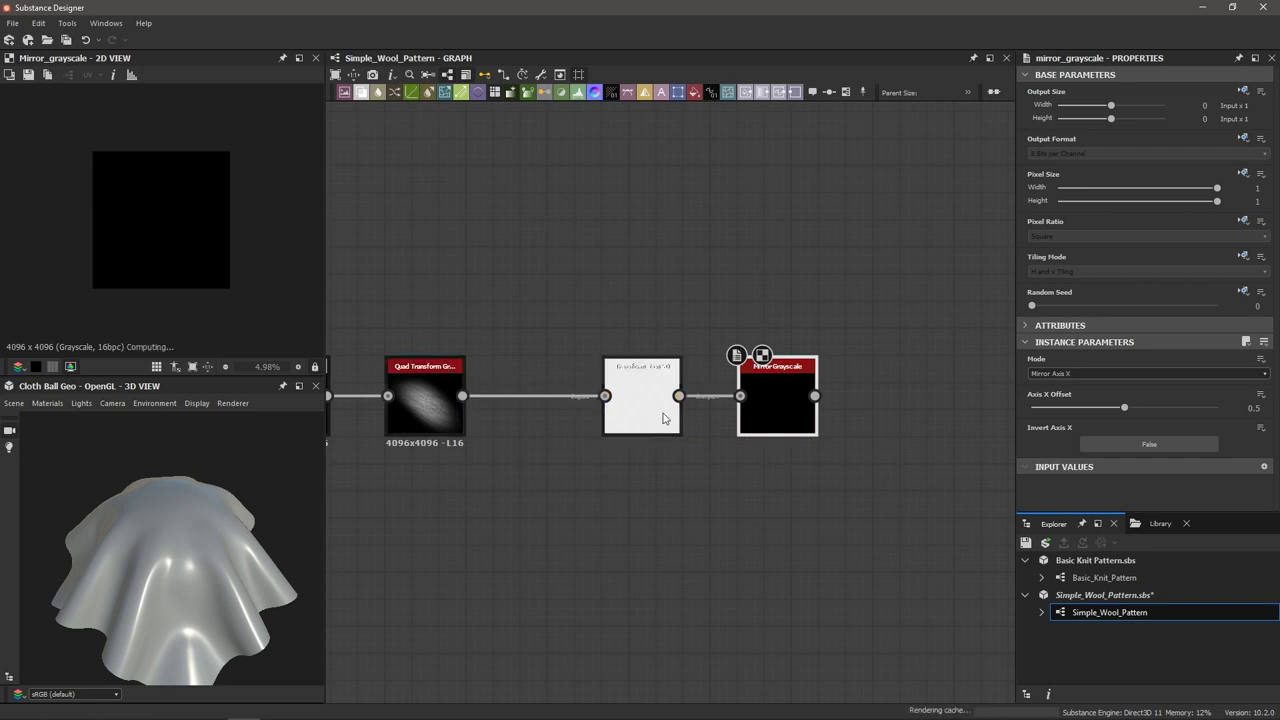
{"action": "left_click", "coordinate": [771, 393]}
- Narrow the strand in Transformation 2D to roughly half the tile width, keeping it on one side of the mirror axis
{"action": "left_click", "coordinate": [630, 397]}
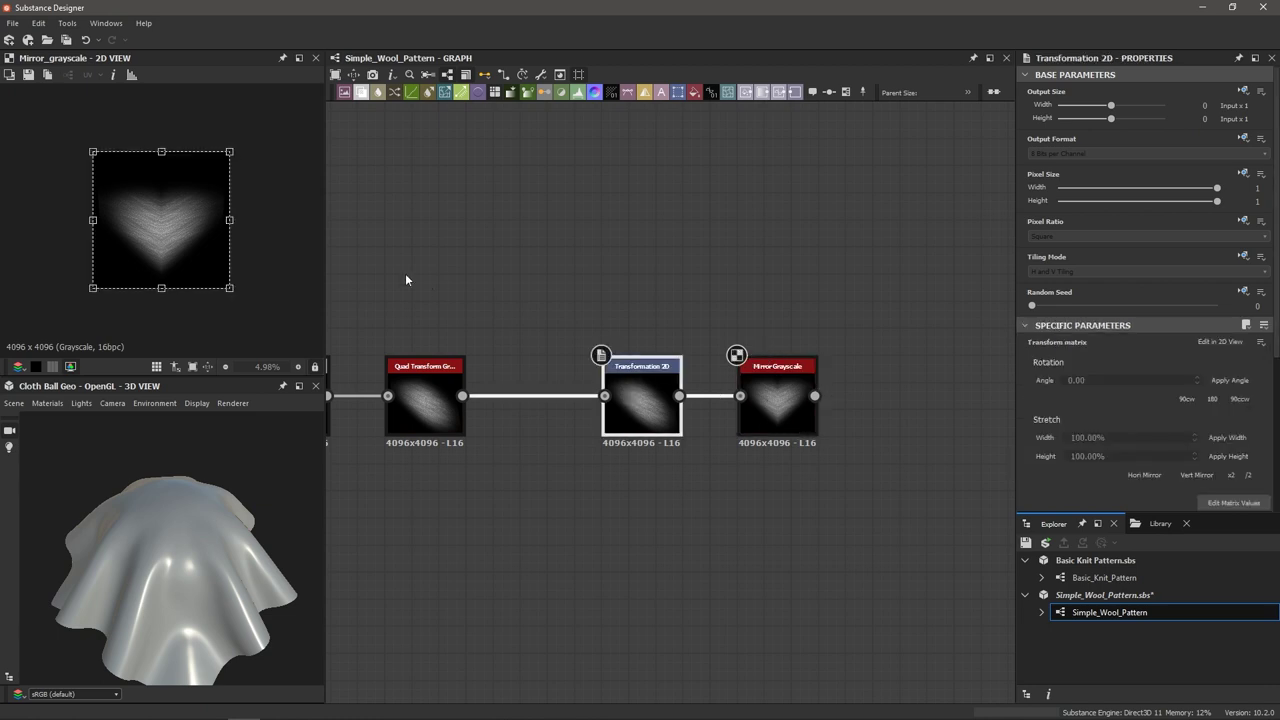
{"action": "left_click_drag", "start_coordinate": [231, 220], "coordinate": [174, 237]}
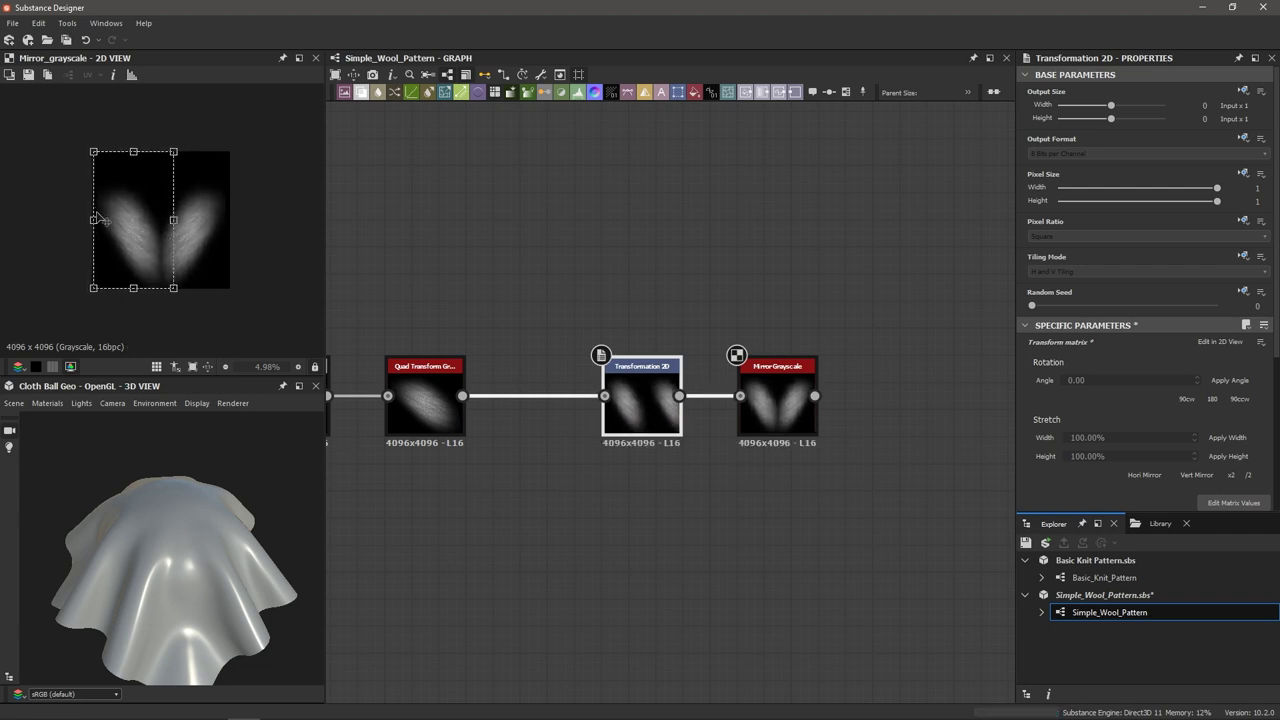
{"action": "left_click_drag", "start_coordinate": [93, 220], "coordinate": [99, 220]}
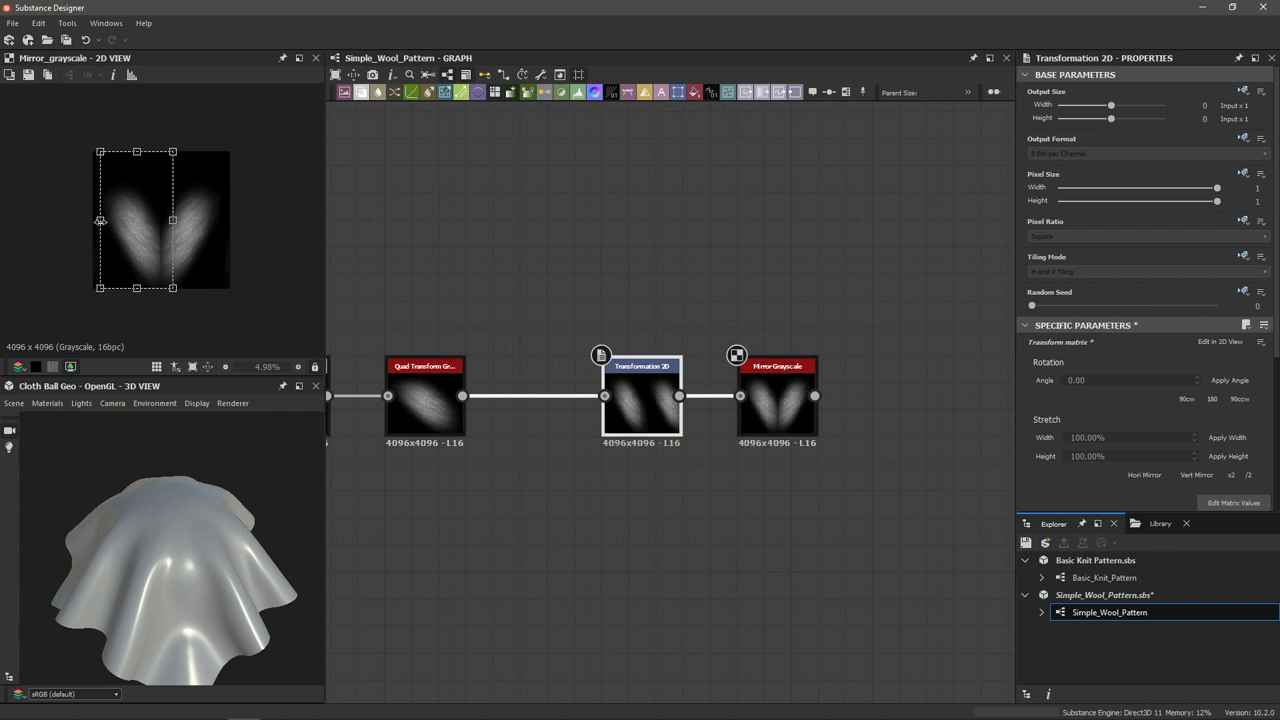
- Stretch the Transformation 2D strand vertically beyond both tile edges and widen it slightly on its outer side
{"action": "left_click_drag", "start_coordinate": [136, 151], "coordinate": [136, 108]}
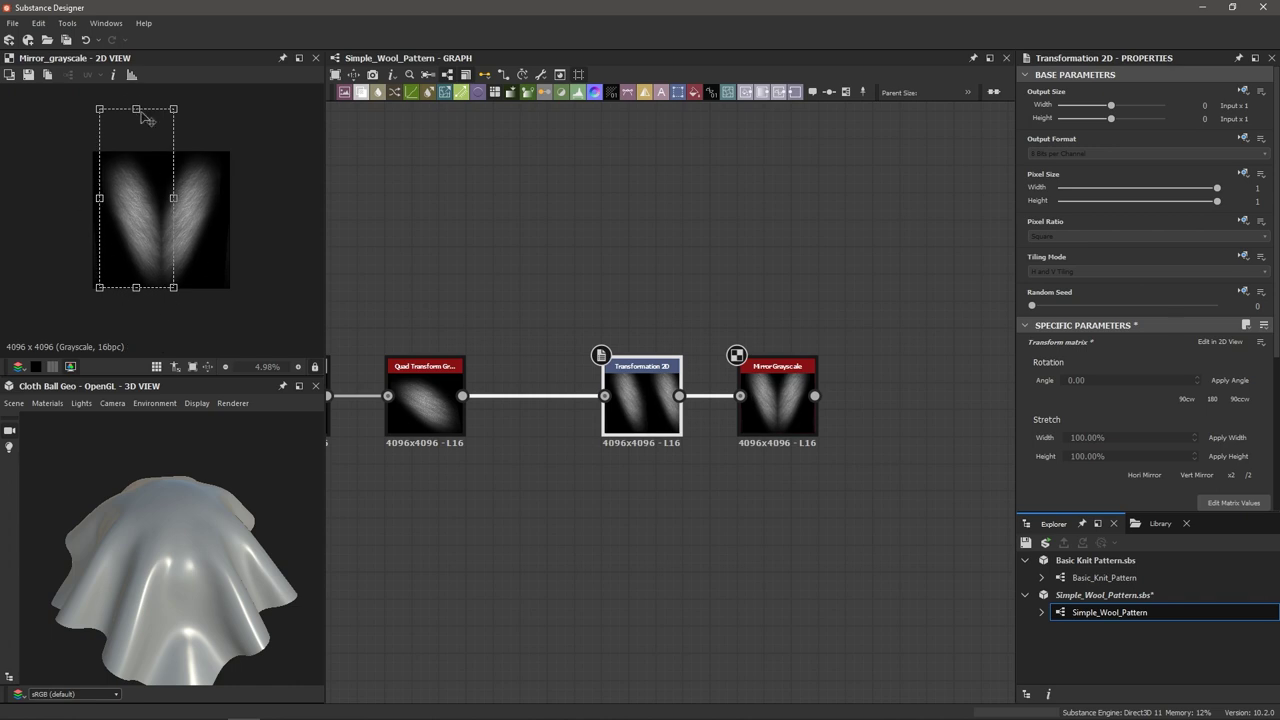
{"action": "left_click_drag", "start_coordinate": [136, 108], "coordinate": [136, 102]}
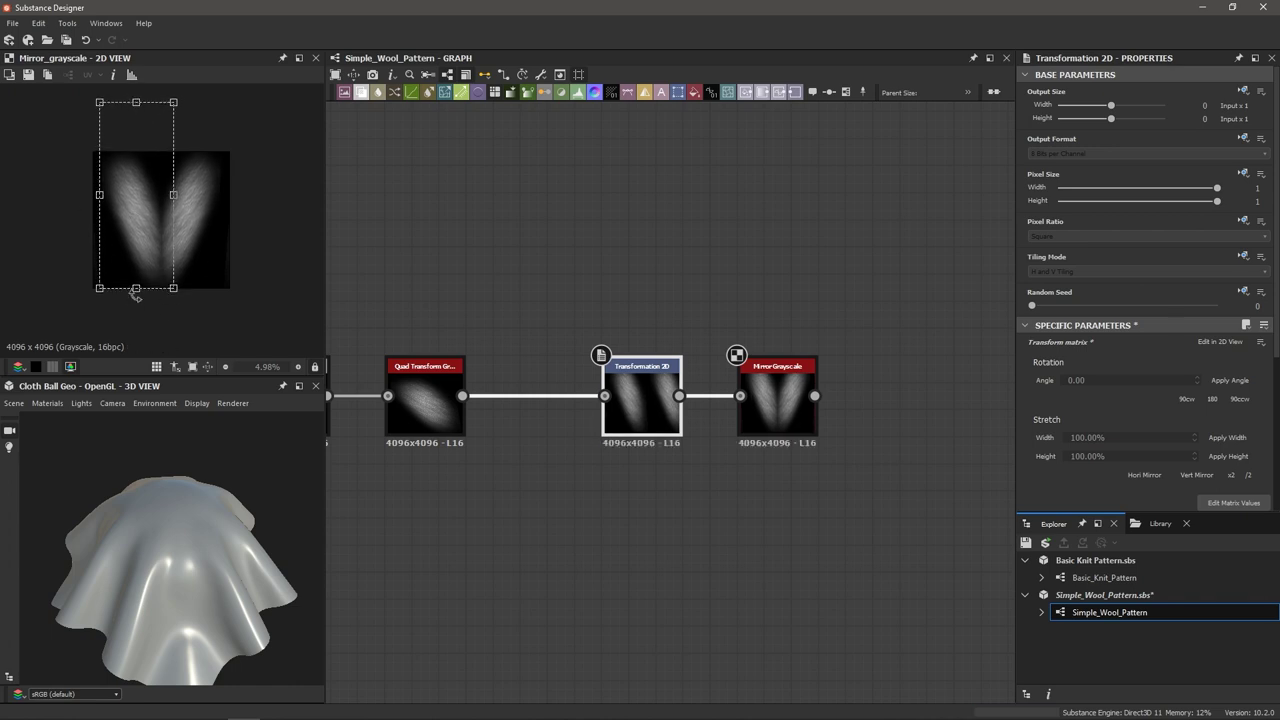
{"action": "left_click_drag", "start_coordinate": [136, 288], "coordinate": [136, 296]}
{"action": "scroll", "coordinate": [150, 300], "scroll_direction": "up", "scroll_amount": 2}
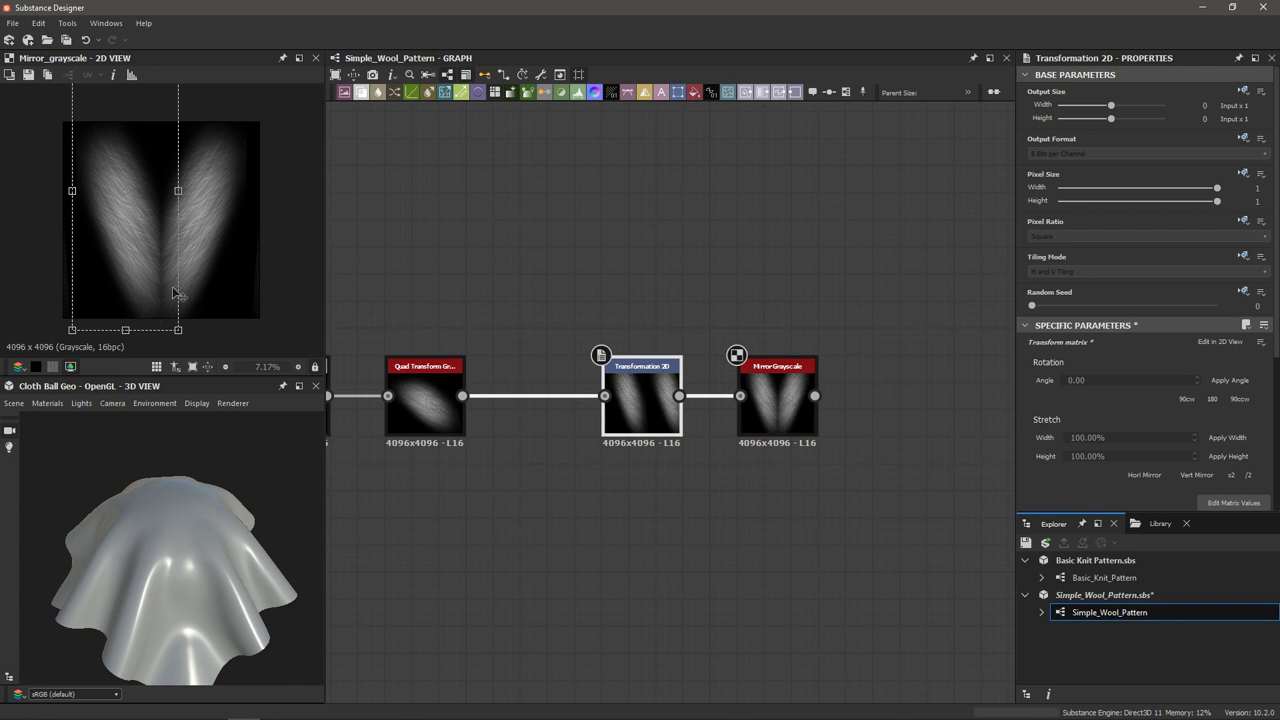
{"action": "scroll", "coordinate": [172, 293], "scroll_direction": "down", "scroll_amount": 2}
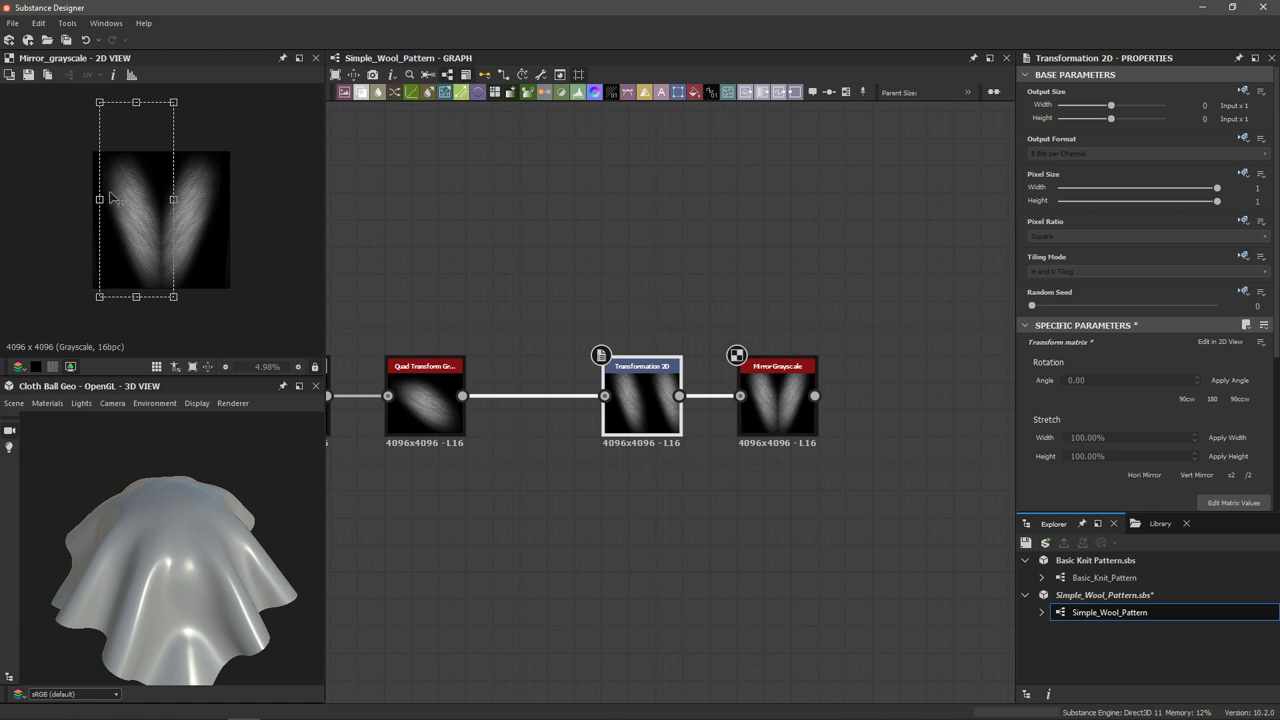
{"action": "left_click_drag", "start_coordinate": [99, 199], "coordinate": [98, 199]}
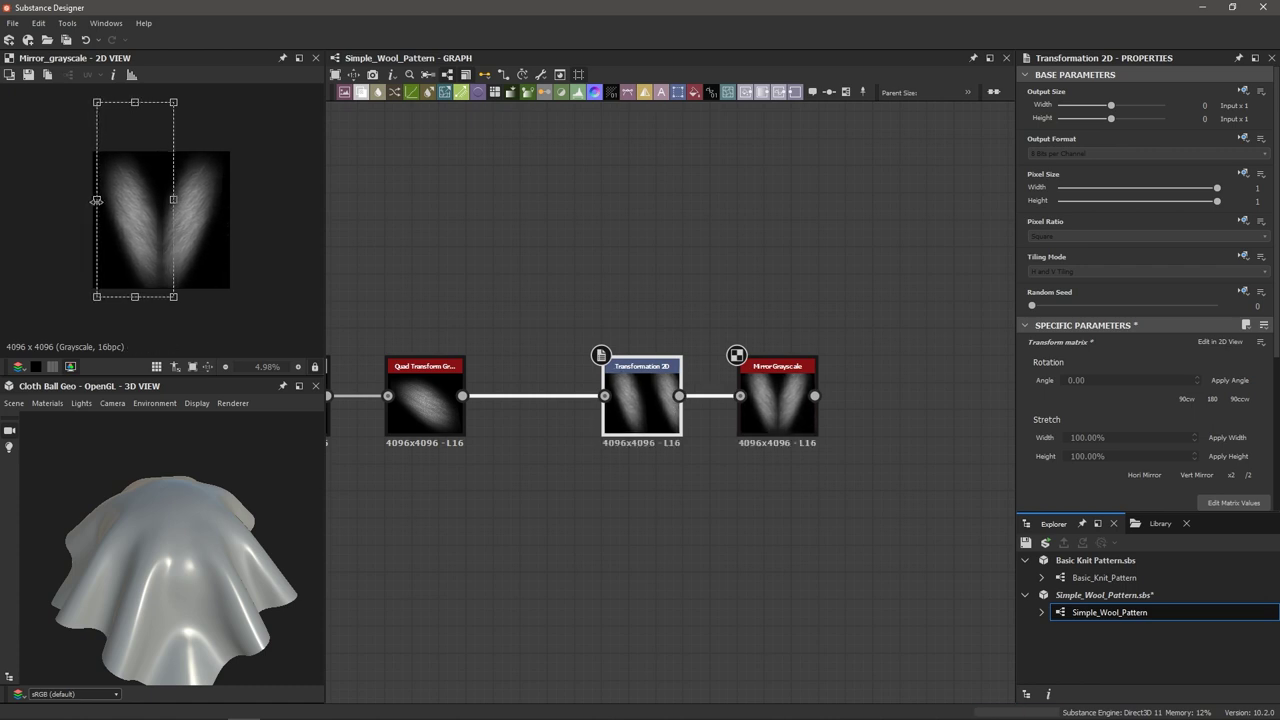
- Override the Transformation 2D node's tiling mode with No Tiling, and save the package with the Mirror Grayscale result previewed
{"action": "scroll", "coordinate": [706, 395], "scroll_direction": "down", "scroll_amount": 2}
{"action": "double_click", "coordinate": [706, 395]}
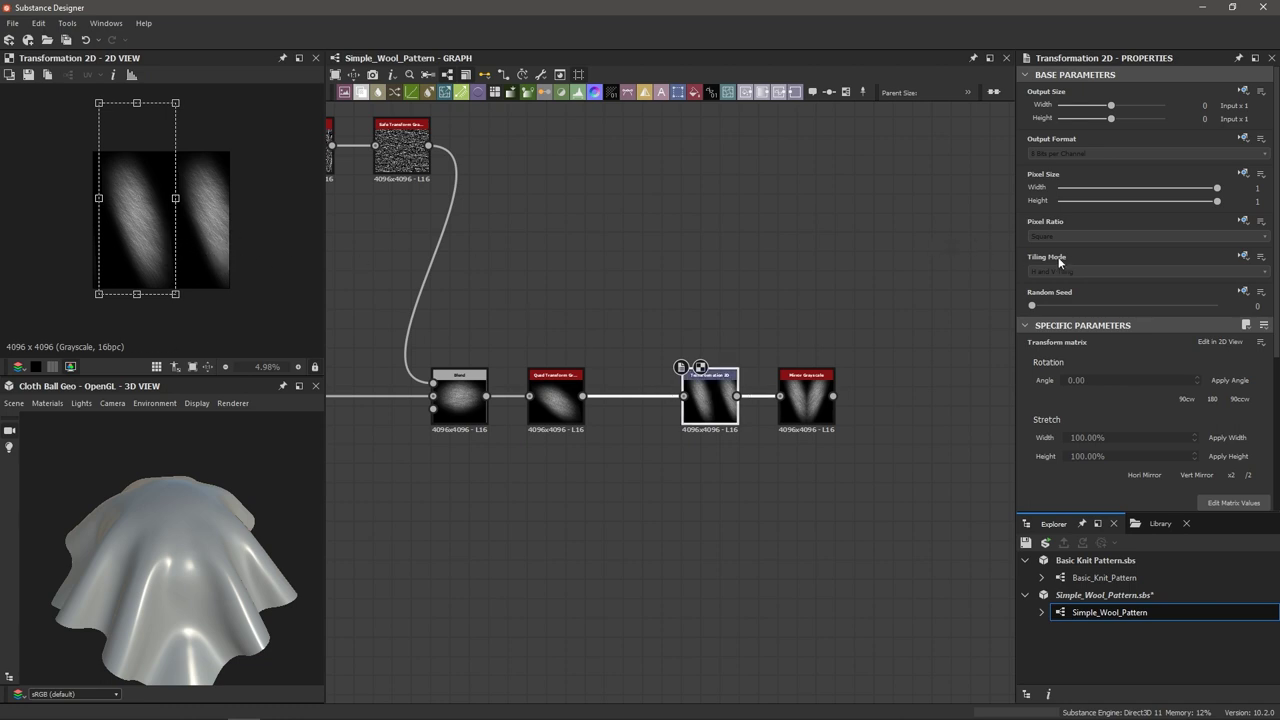
{"action": "left_click", "coordinate": [1243, 256]}
{"action": "left_click", "coordinate": [1222, 307]}
{"action": "left_click", "coordinate": [1059, 270]}
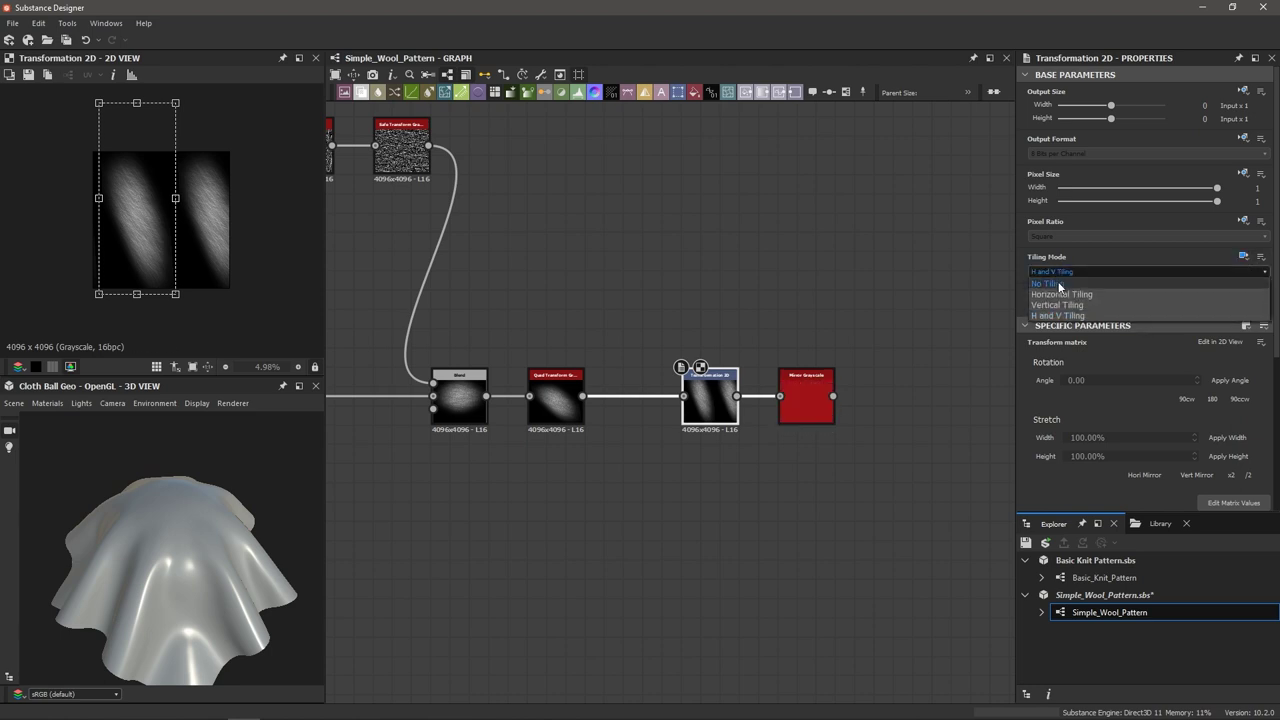
{"action": "left_click", "coordinate": [1059, 285]}
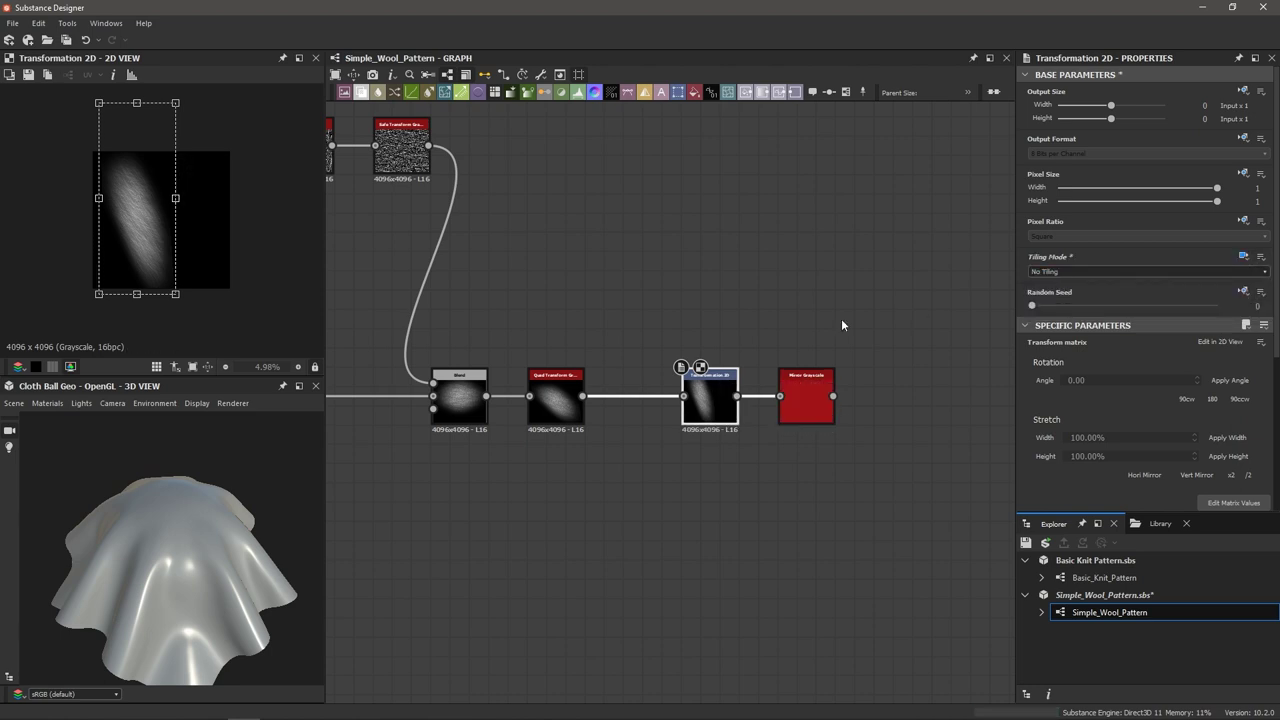
{"action": "double_click", "coordinate": [810, 402]}
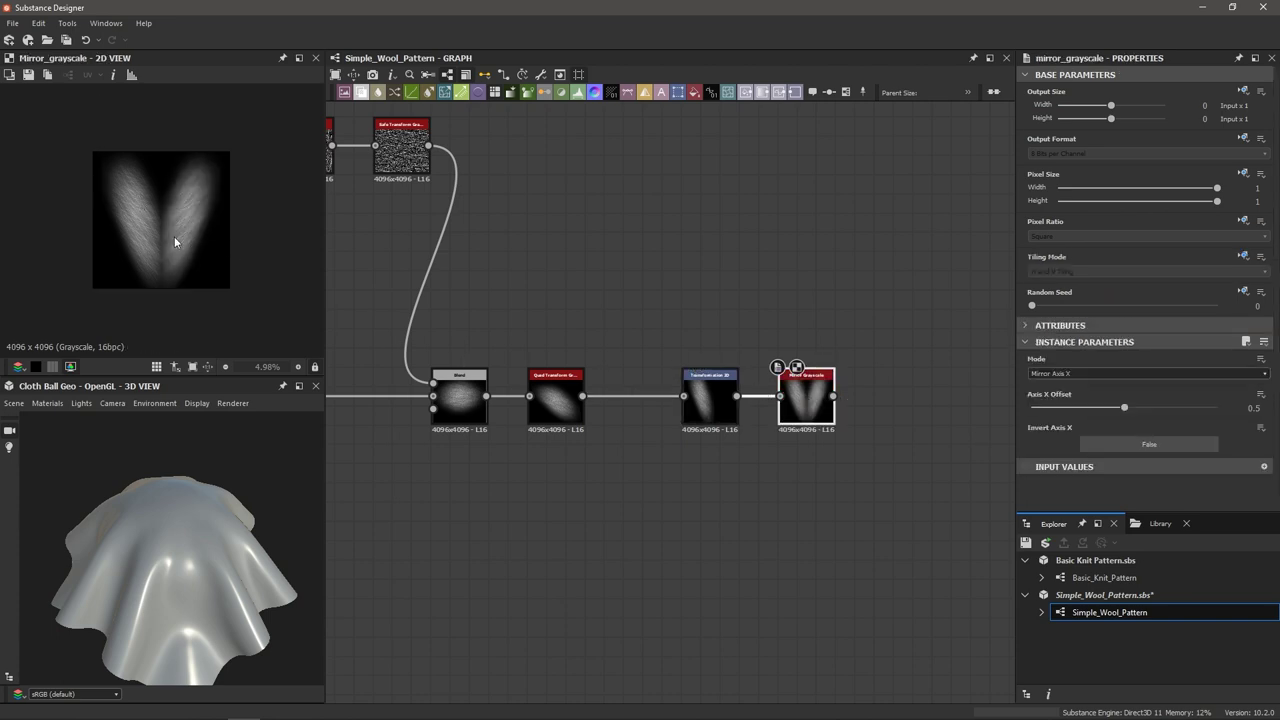
{"action": "key", "text": "ctrl+s"}
- Add a Tile Generator node beyond Mirror Grayscale and feed the Mirror Grayscale output into its Pattern Input 1
{"action": "middle_click_drag", "start_coordinate": [969, 417], "coordinate": [832, 417]}
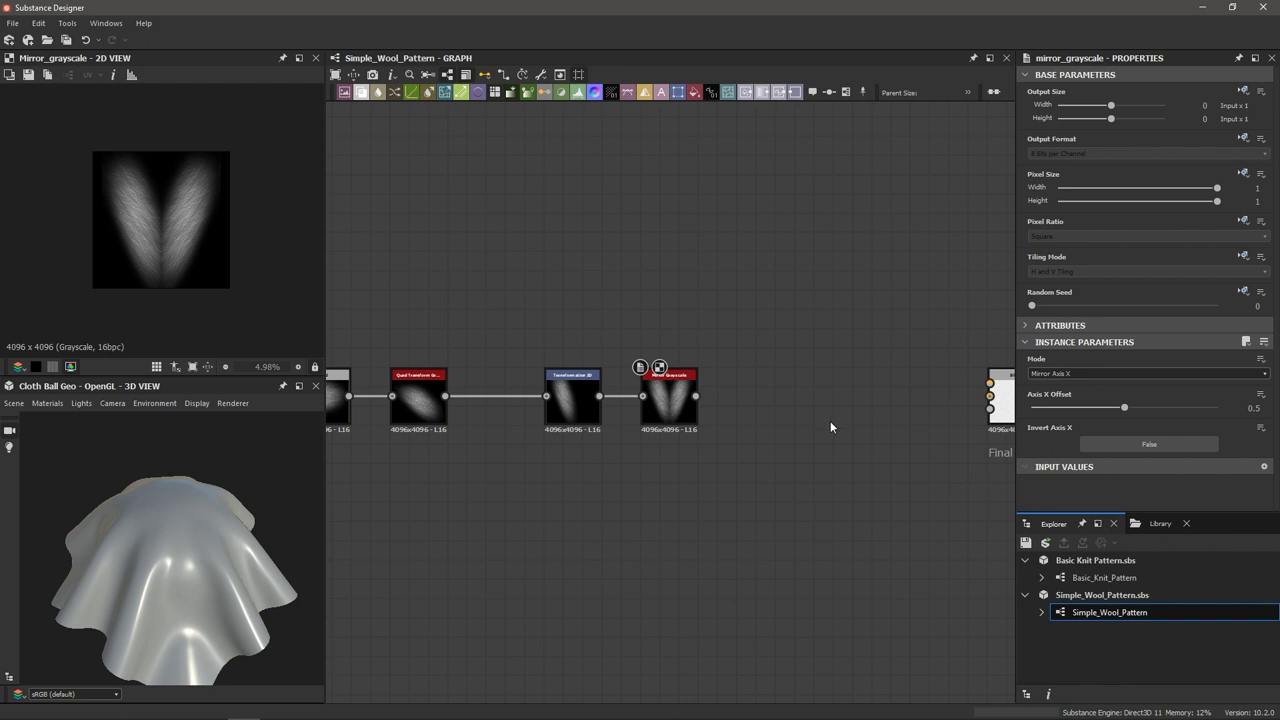
{"action": "key", "text": "space"}
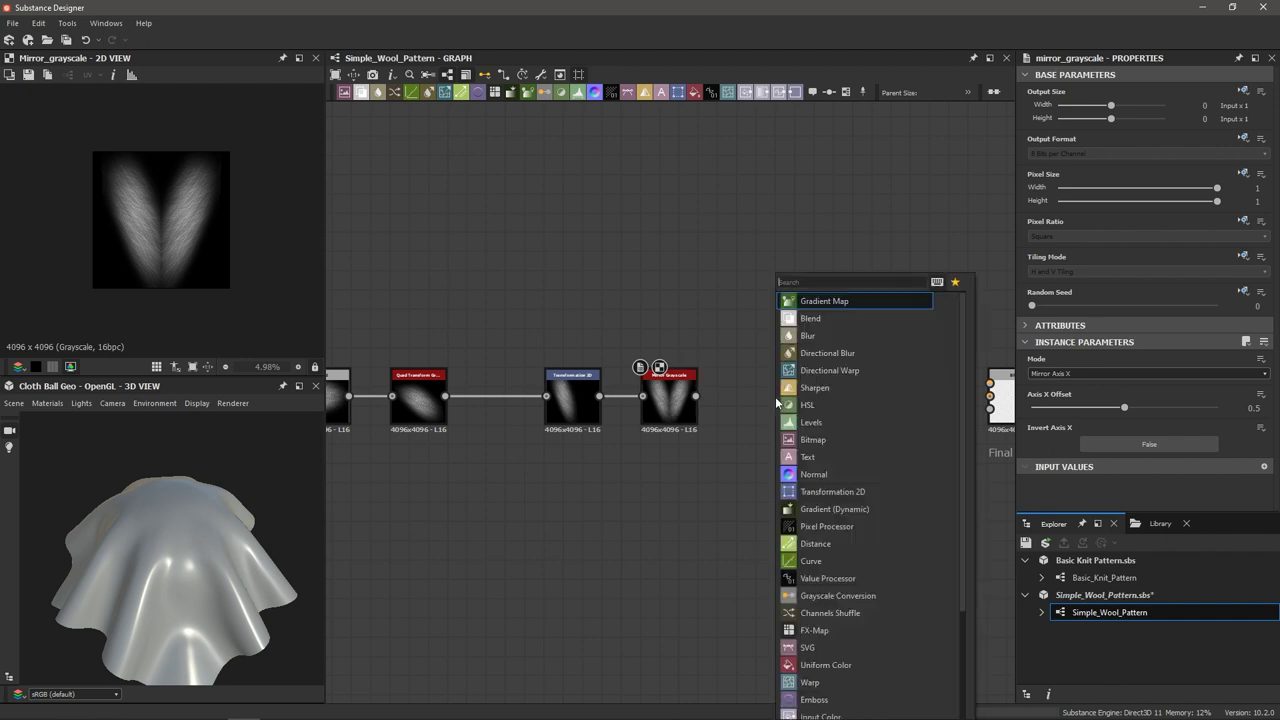
{"action": "type", "text": "tile gen"}
{"action": "key", "text": "Return"}
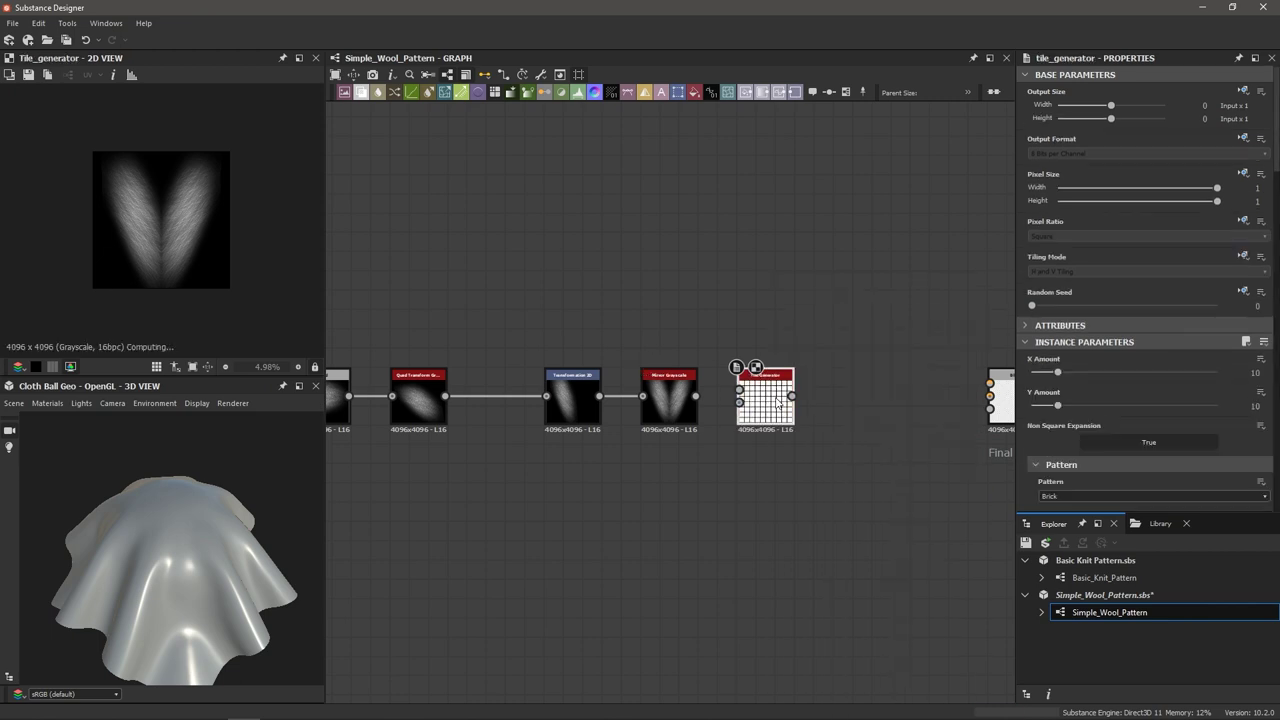
{"action": "scroll", "coordinate": [715, 398], "scroll_direction": "up", "scroll_amount": 3}
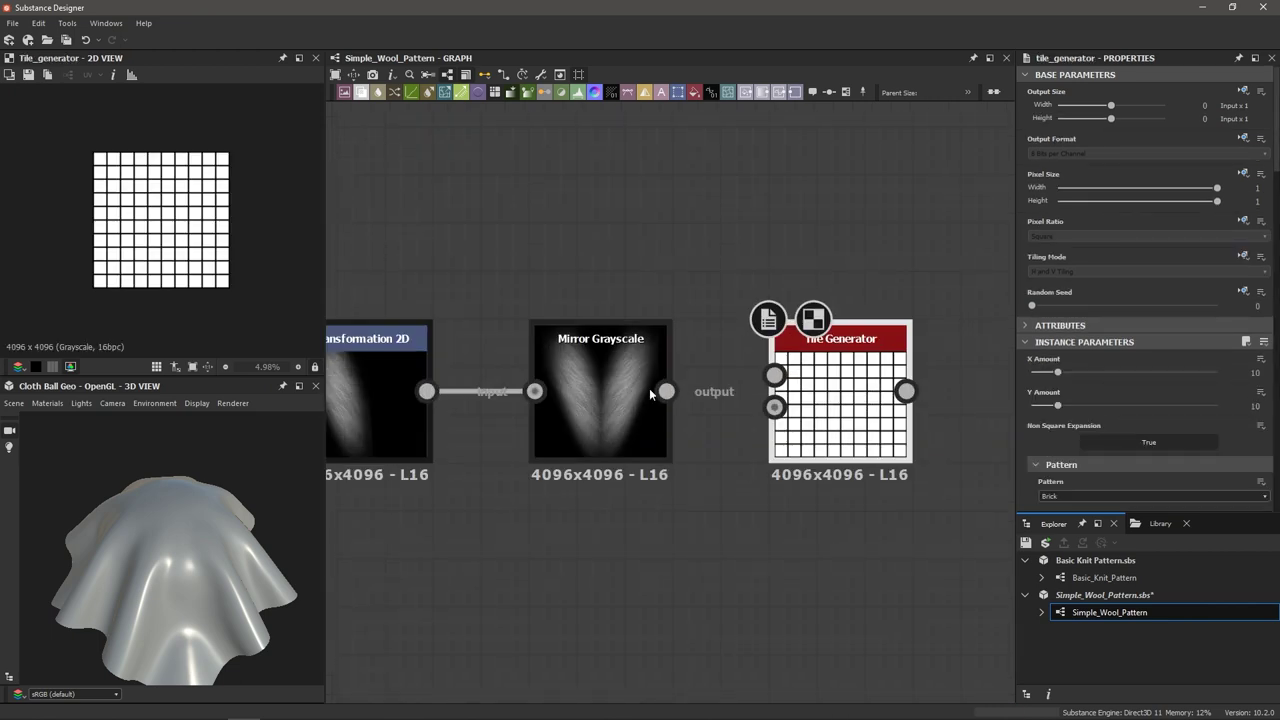
{"action": "left_click_drag", "start_coordinate": [666, 391], "coordinate": [772, 380]}
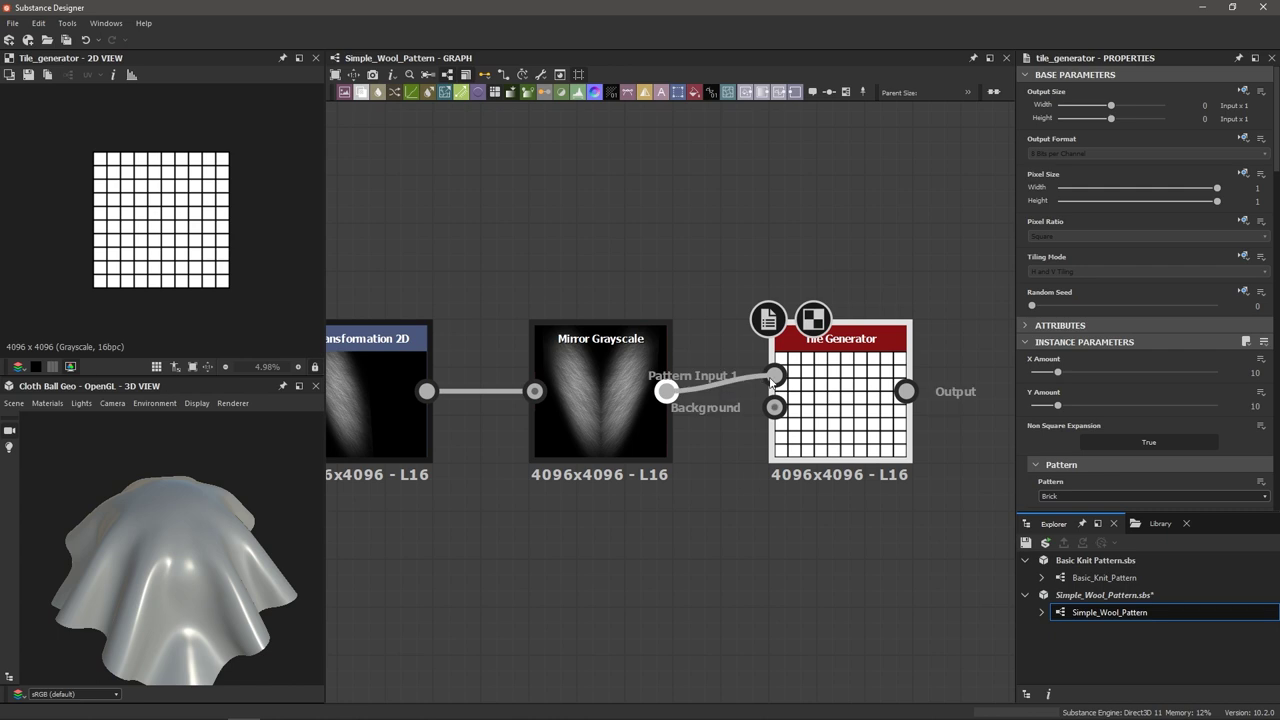
{"action": "left_click_drag", "start_coordinate": [849, 392], "coordinate": [897, 392]}
{"action": "scroll", "coordinate": [897, 381], "scroll_direction": "down", "scroll_amount": 2}
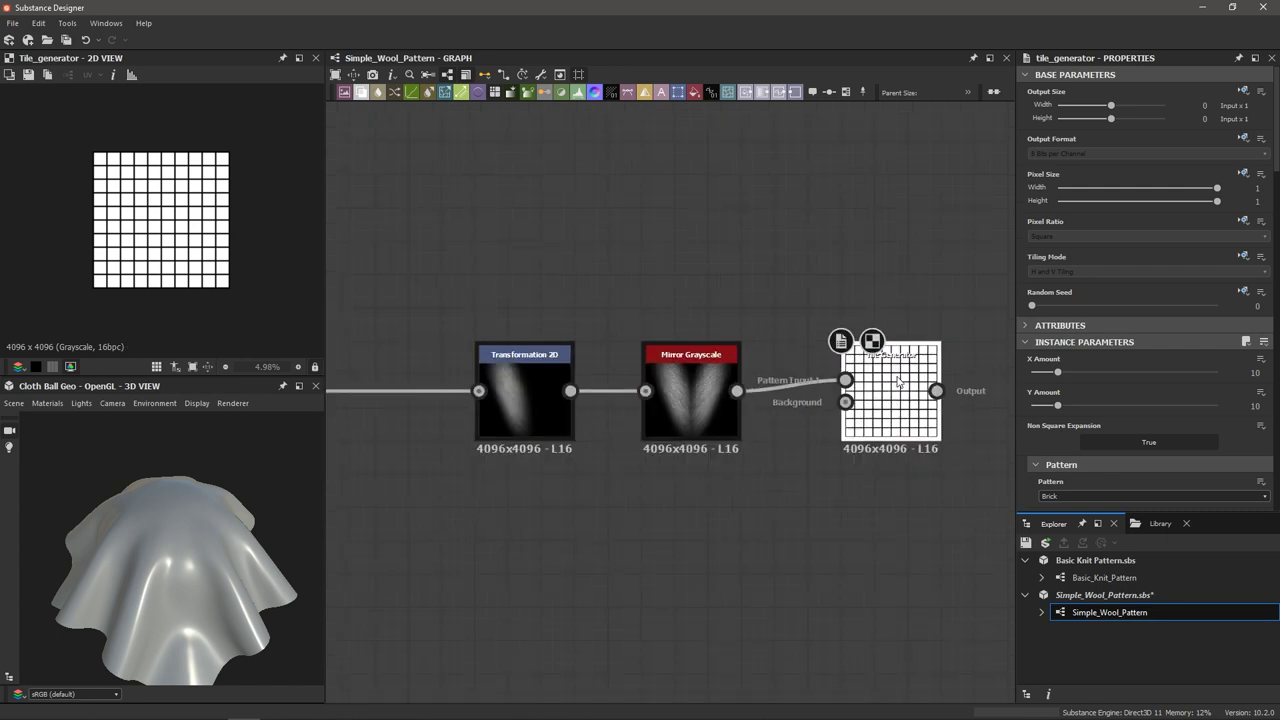
- Set the Tile Generator's pattern to Image Input
{"action": "scroll", "coordinate": [1035, 394], "scroll_direction": "down", "scroll_amount": 2}
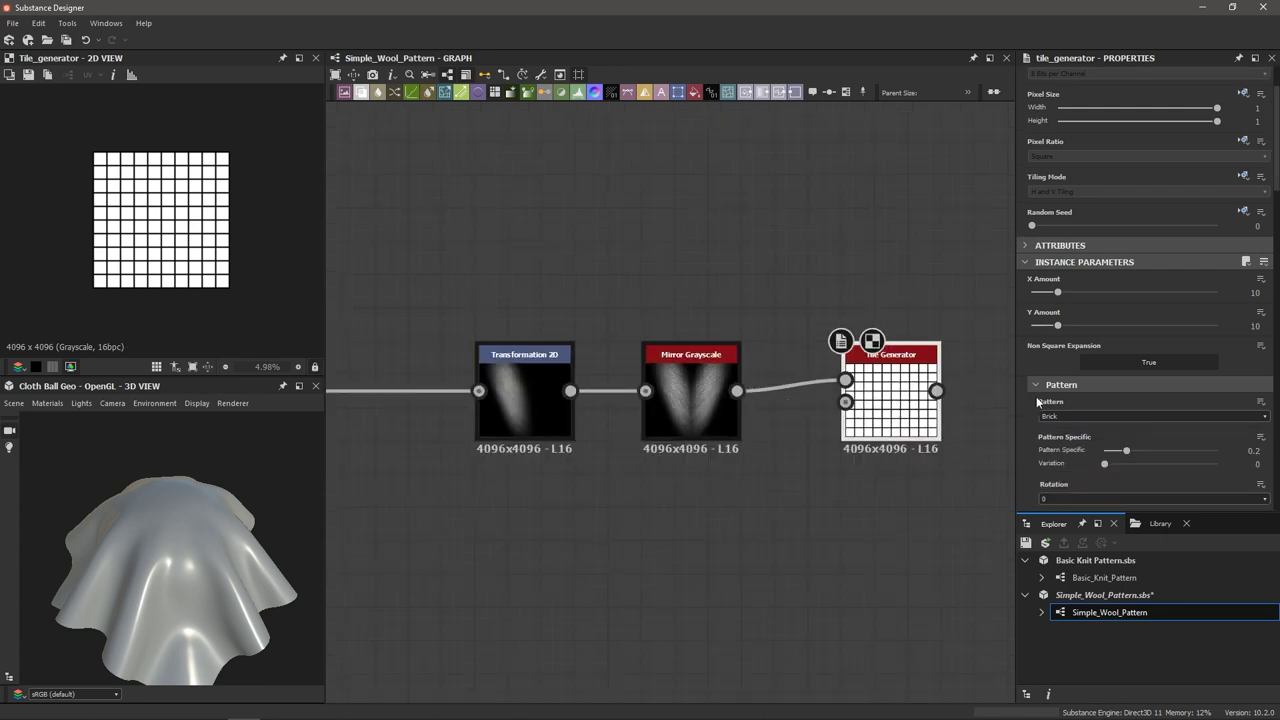
{"action": "left_click", "coordinate": [1066, 420]}
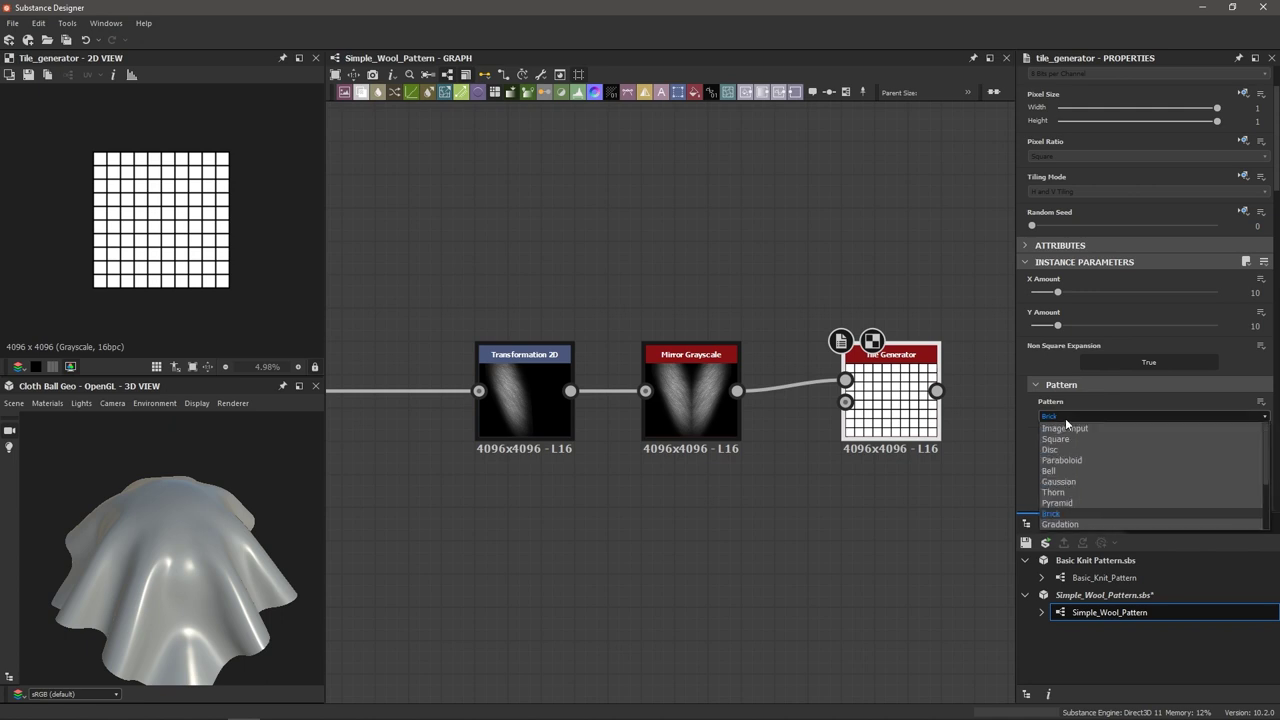
{"action": "left_click", "coordinate": [1074, 430]}
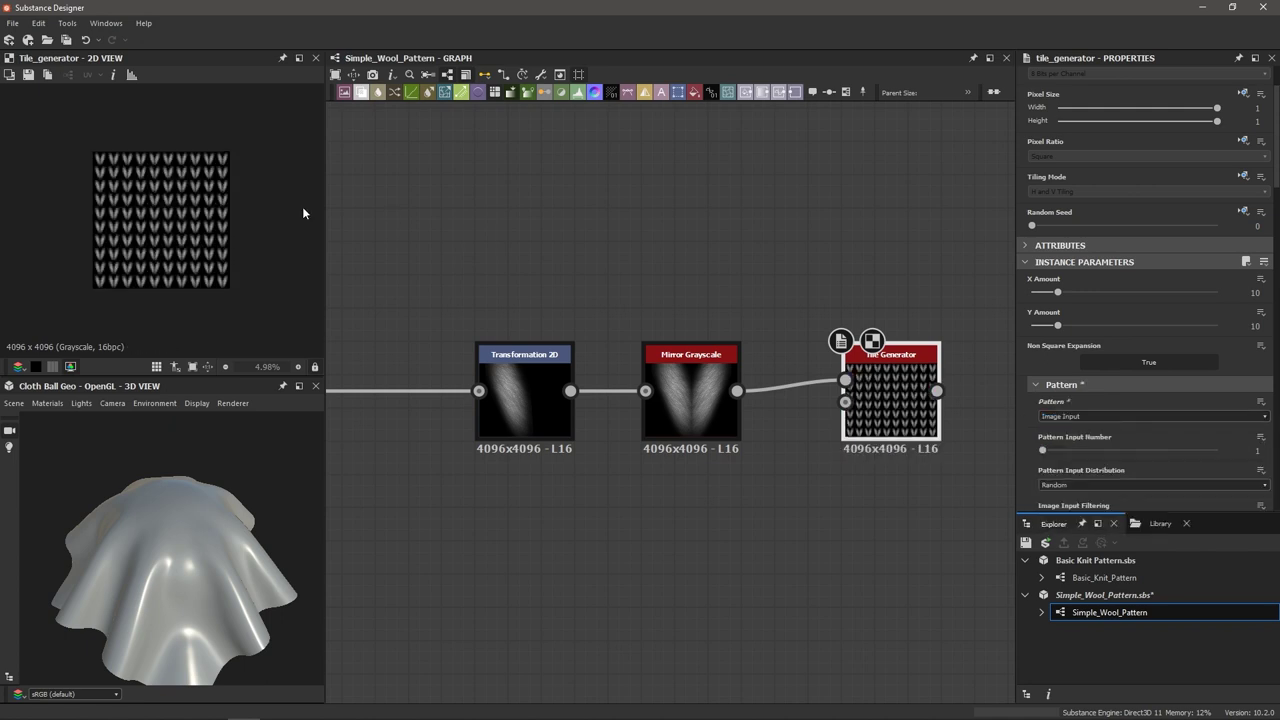
- Set the Tile Generator's X Amount to 46 and Y Amount to 48
{"action": "scroll", "coordinate": [137, 223], "scroll_direction": "up", "scroll_amount": 3}
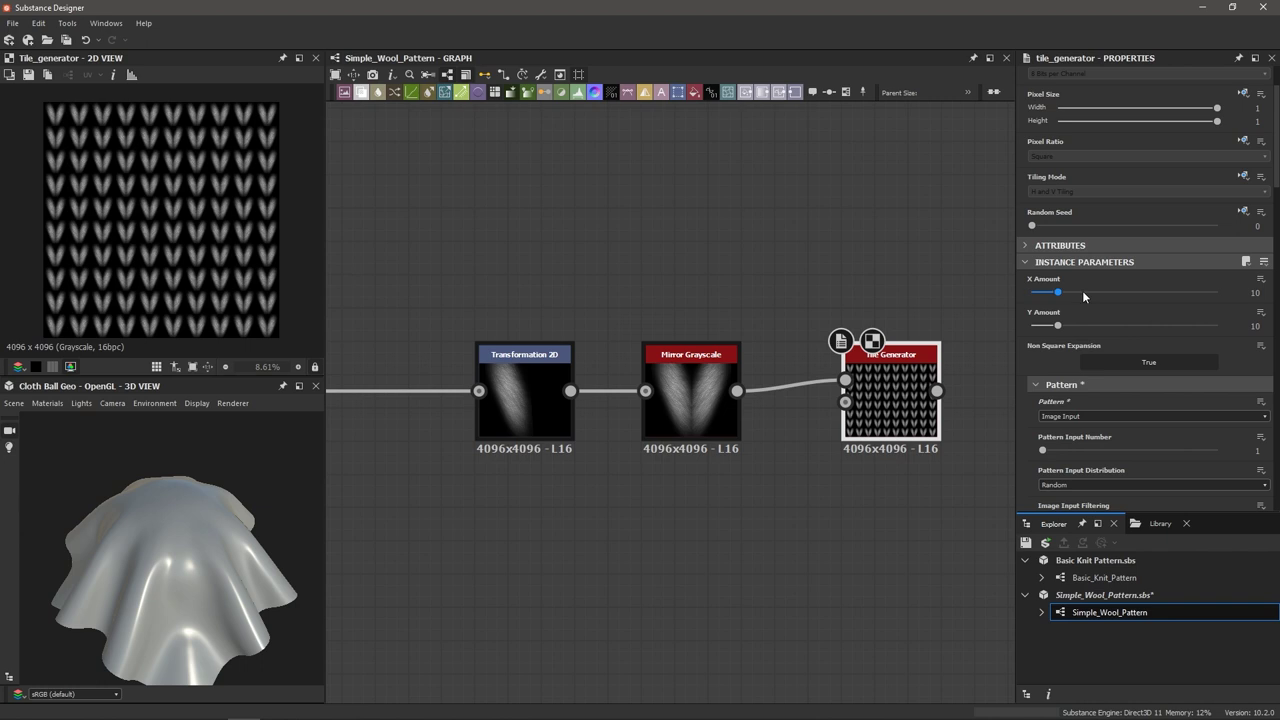
{"action": "left_click_drag", "start_coordinate": [1061, 292], "coordinate": [1215, 294]}
{"action": "mouse_move", "coordinate": [1174, 301]}
{"action": "left_mouse_down"}
{"action": "mouse_move", "coordinate": [1138, 304]}
{"action": "mouse_move", "coordinate": [1164, 304]}
{"action": "left_mouse_up"}
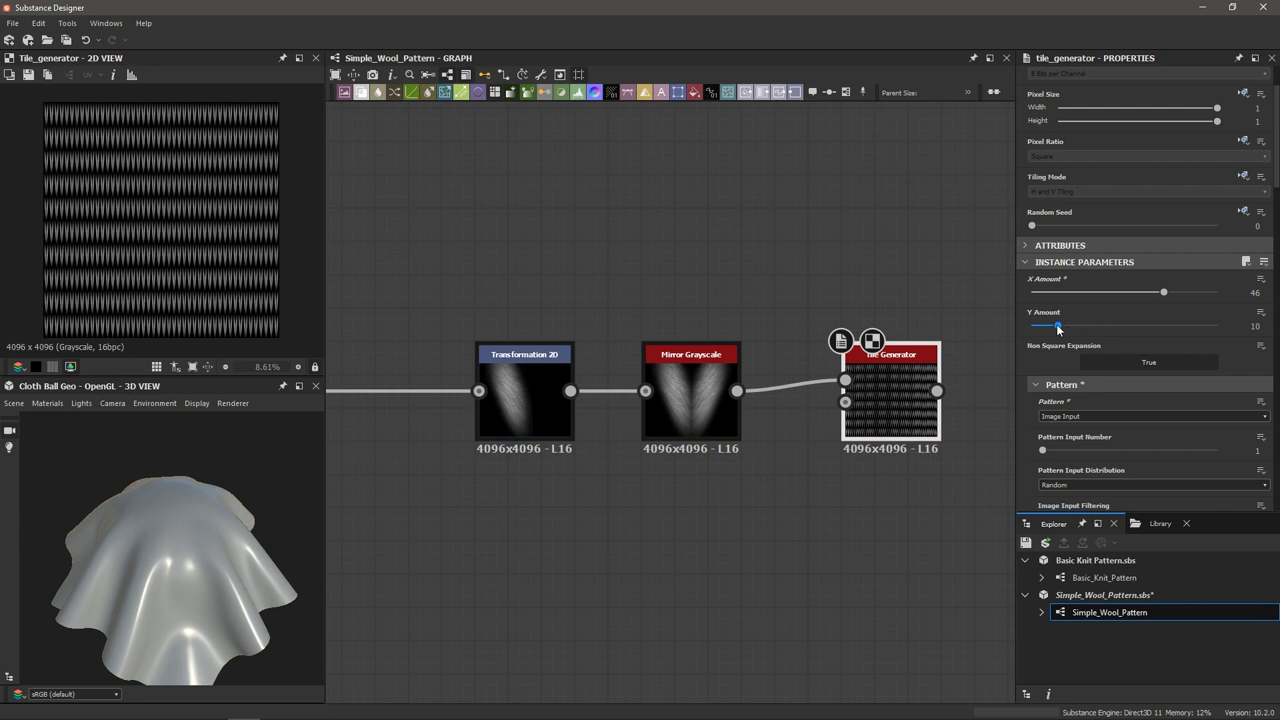
{"action": "left_click_drag", "start_coordinate": [1058, 327], "coordinate": [1170, 334]}
{"action": "scroll", "coordinate": [188, 295], "scroll_direction": "up", "scroll_amount": 5}
- Change the Tile Generator's color blending mode to Max
{"action": "scroll", "coordinate": [1058, 410], "scroll_direction": "down", "scroll_amount": 4}
{"action": "scroll", "coordinate": [1058, 410], "scroll_direction": "down", "scroll_amount": 5}
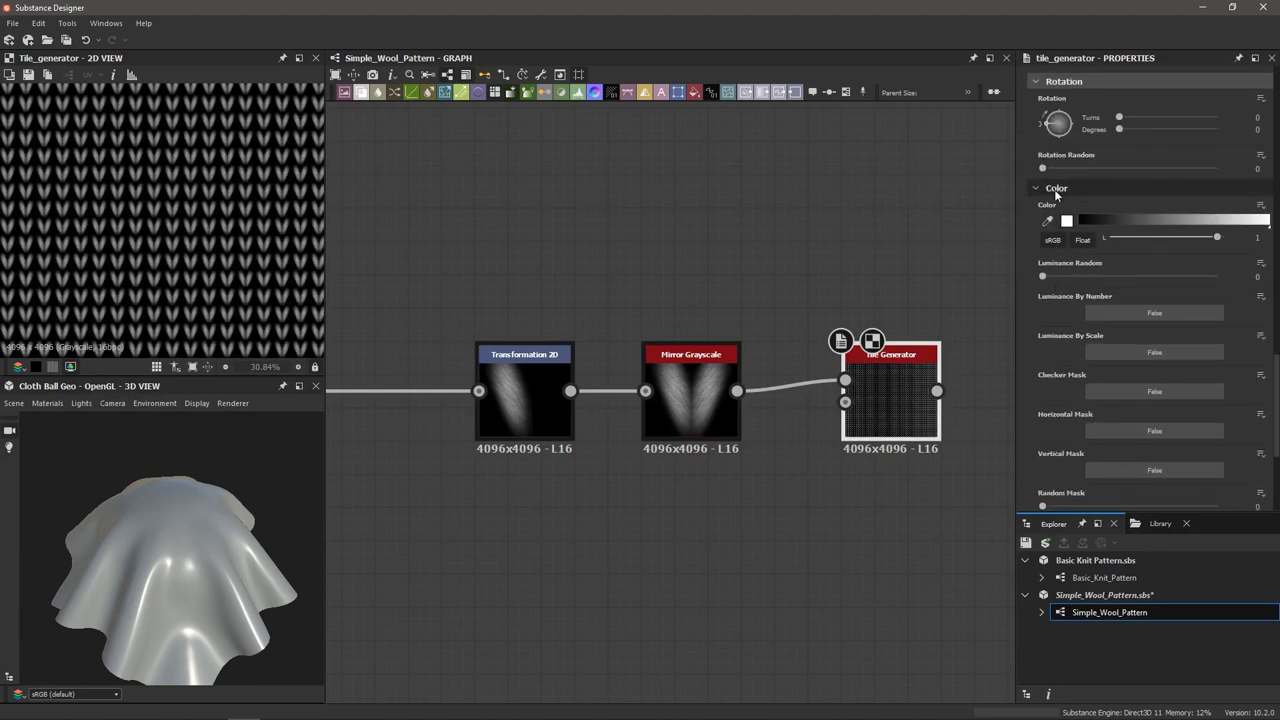
{"action": "scroll", "coordinate": [1057, 298], "scroll_direction": "down", "scroll_amount": 3}
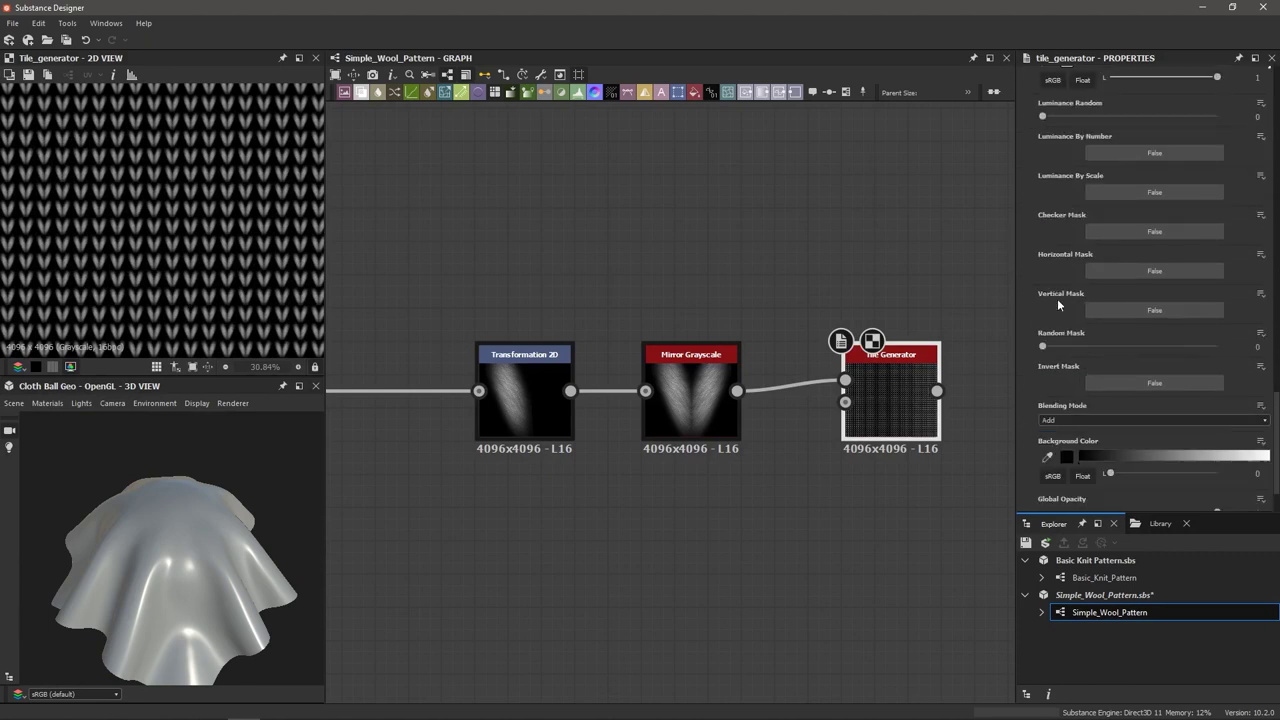
{"action": "left_click", "coordinate": [1058, 421]}
{"action": "left_click", "coordinate": [1050, 446]}
- Set the Tile Generator's Interstice X to -0.95 so the stitches overlap horizontally
{"action": "scroll", "coordinate": [1034, 312], "scroll_direction": "up", "scroll_amount": 15}
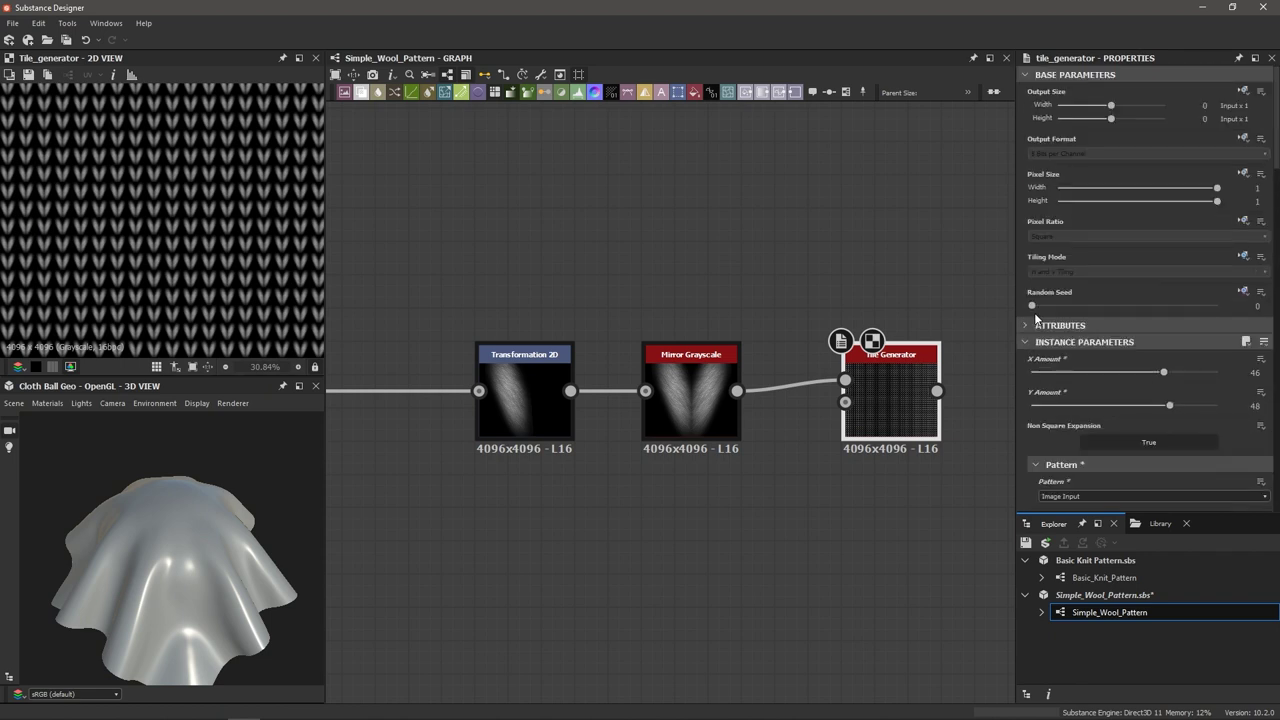
{"action": "scroll", "coordinate": [1036, 318], "scroll_direction": "down", "scroll_amount": 8}
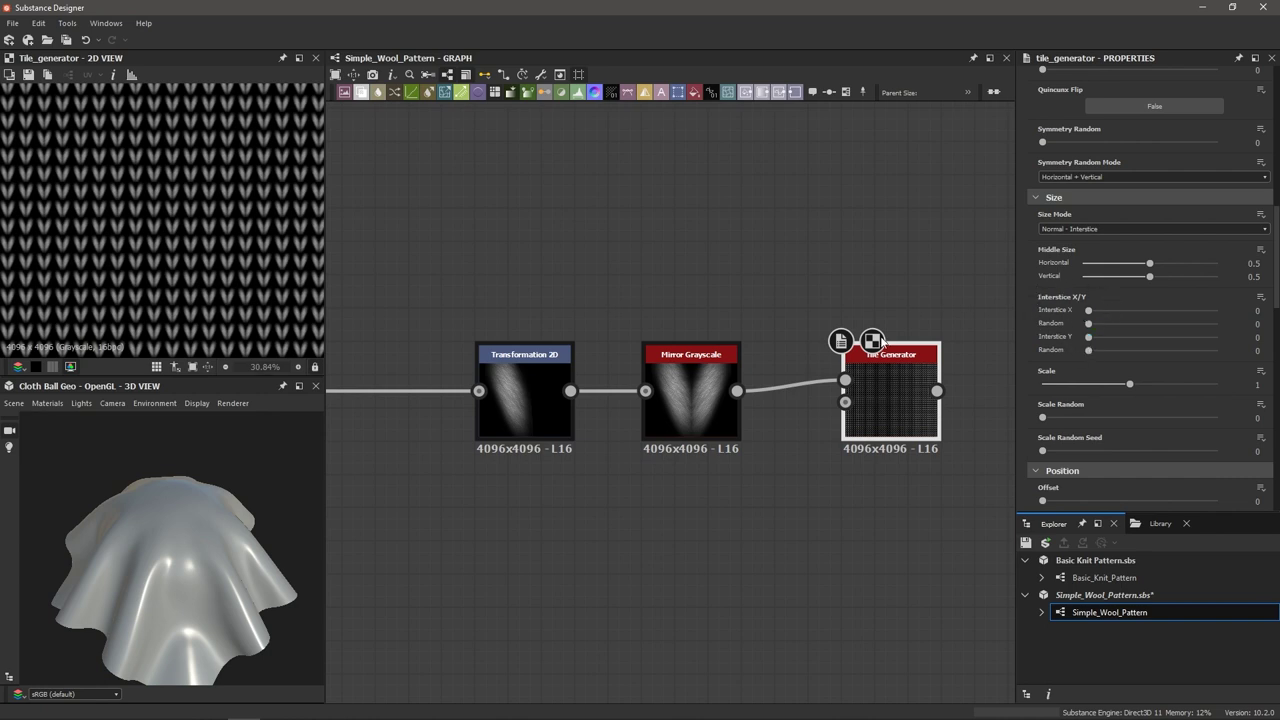
{"action": "left_click_drag", "start_coordinate": [1090, 312], "coordinate": [1078, 347]}
{"action": "double_click", "coordinate": [1250, 310]}
{"action": "key", "text": "Return"}
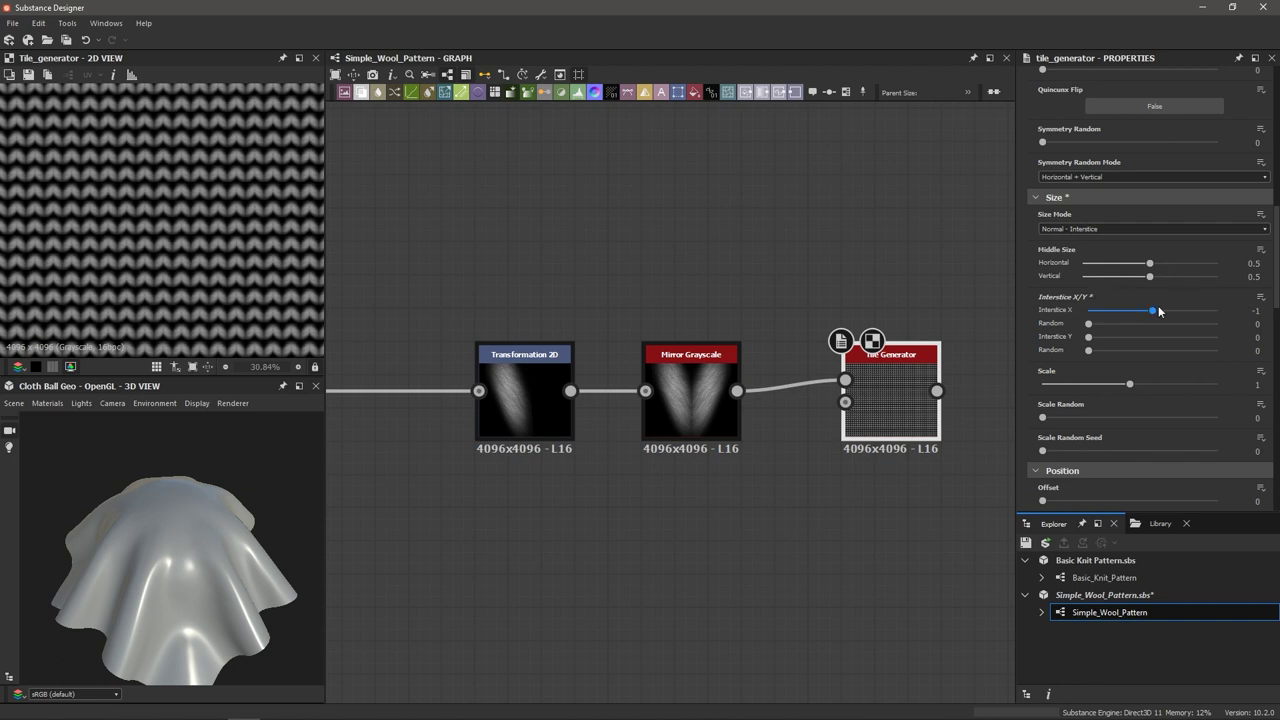
{"action": "scroll", "coordinate": [173, 273], "scroll_direction": "up", "scroll_amount": 3}
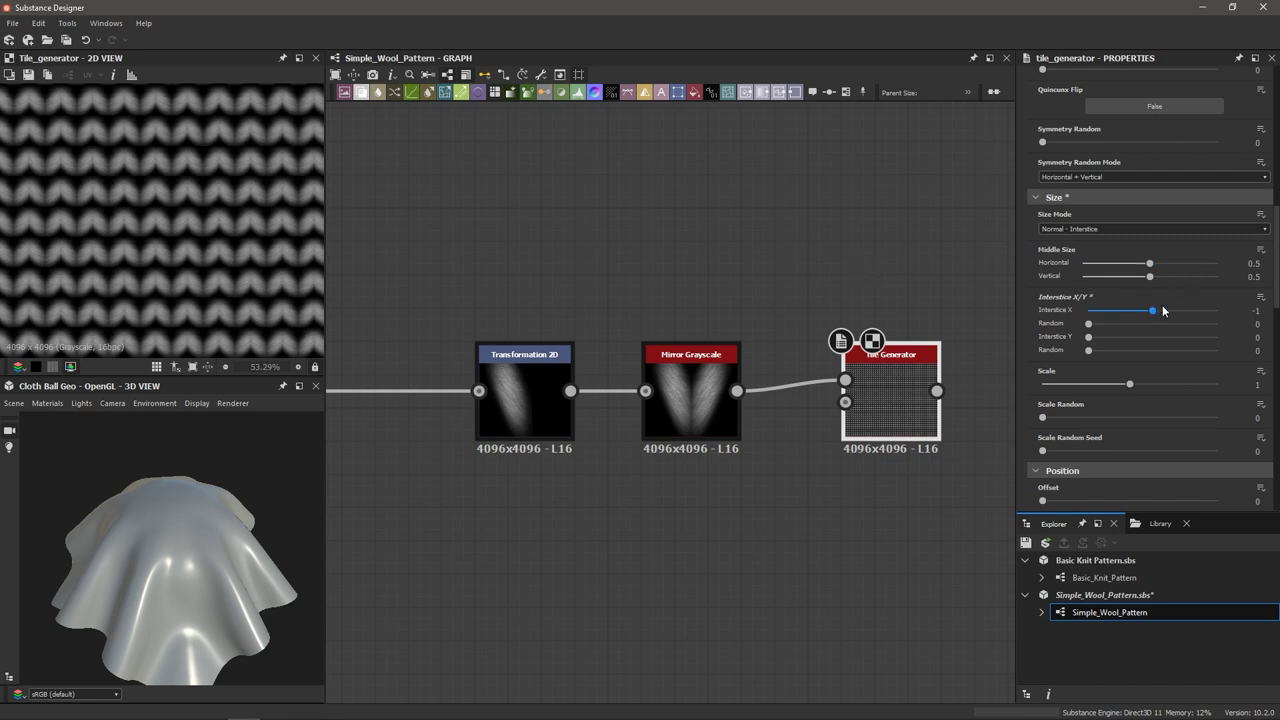
{"action": "left_click_drag", "start_coordinate": [1154, 315], "coordinate": [1155, 321]}
- Set the Tile Generator's Interstice Y to -1.19 and its Scale to 0.78
{"action": "double_click", "coordinate": [1257, 337]}
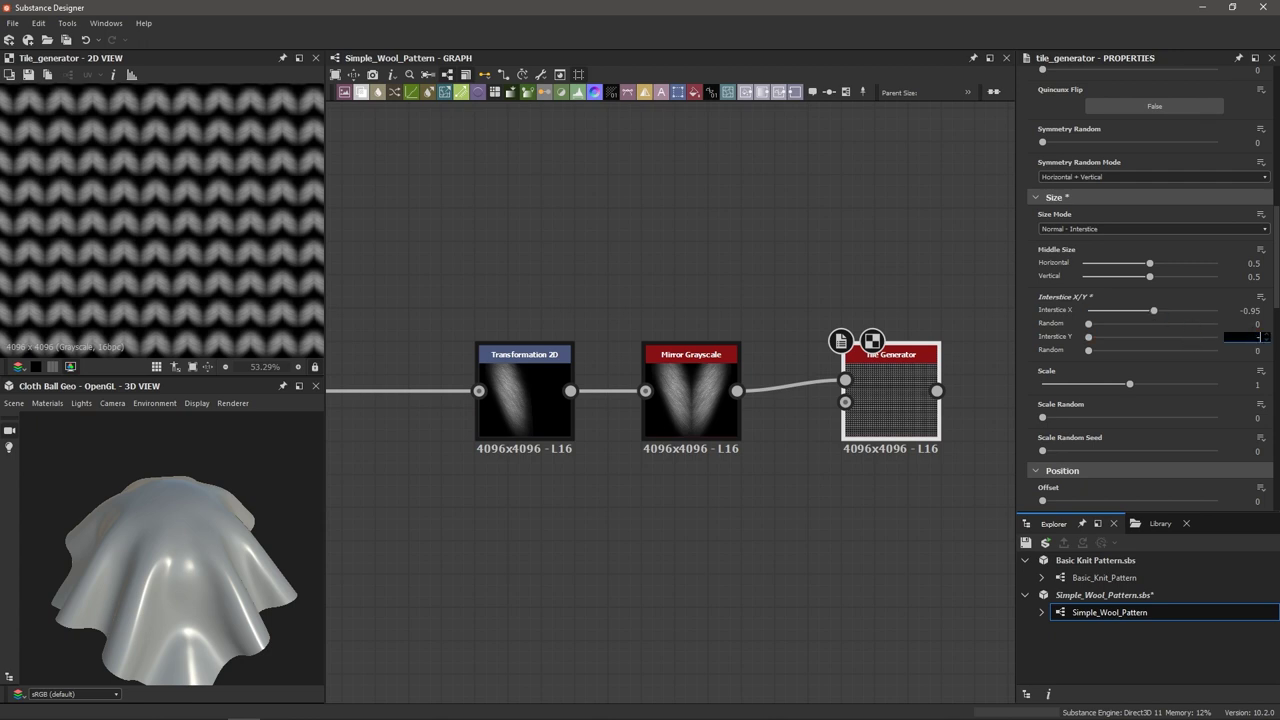
{"action": "type", "text": "-1"}
{"action": "key", "text": "Return"}
{"action": "left_click_drag", "start_coordinate": [1092, 337], "coordinate": [1172, 342]}
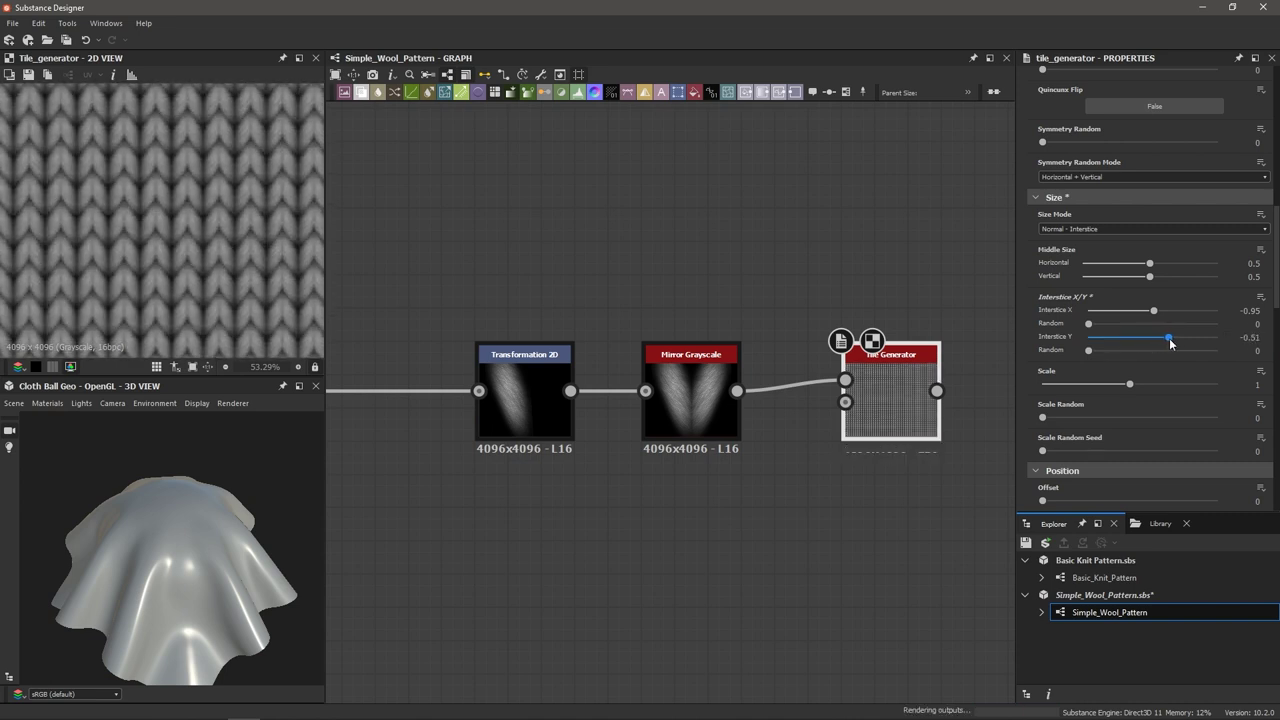
{"action": "left_click_drag", "start_coordinate": [1171, 343], "coordinate": [1168, 343]}
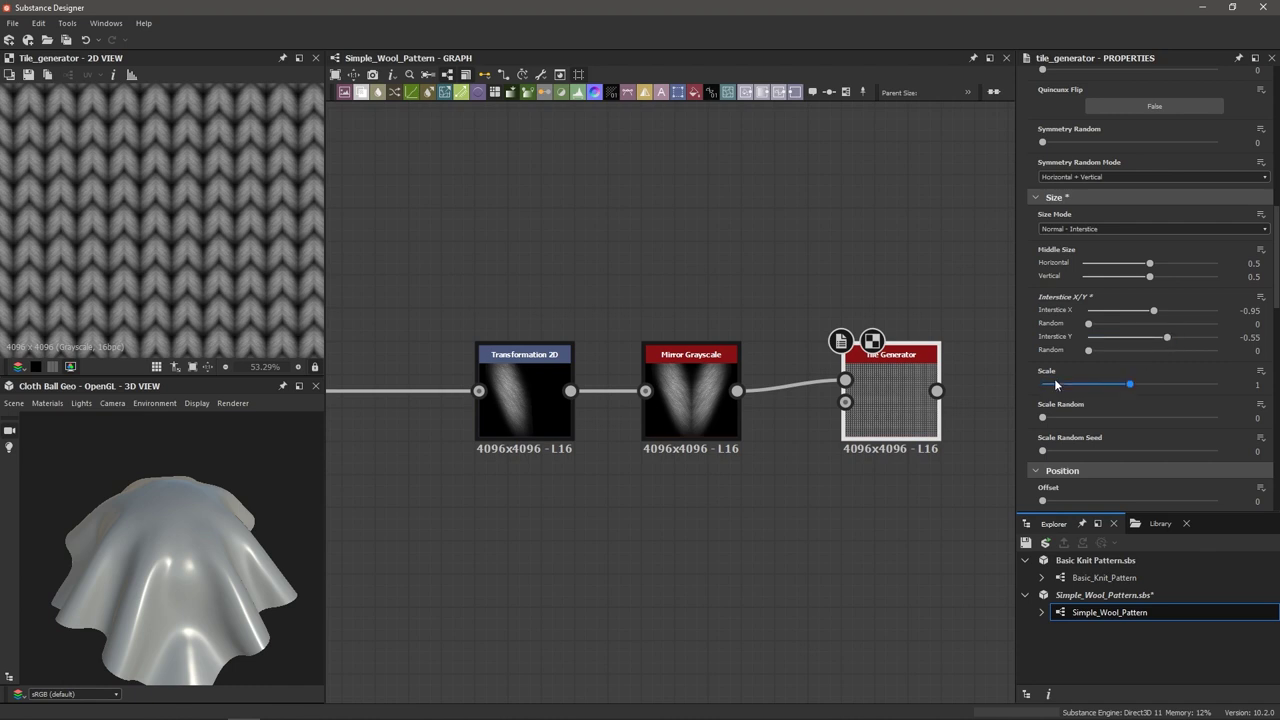
{"action": "left_click_drag", "start_coordinate": [1130, 387], "coordinate": [1109, 388]}
{"action": "left_click_drag", "start_coordinate": [1167, 342], "coordinate": [1147, 349]}
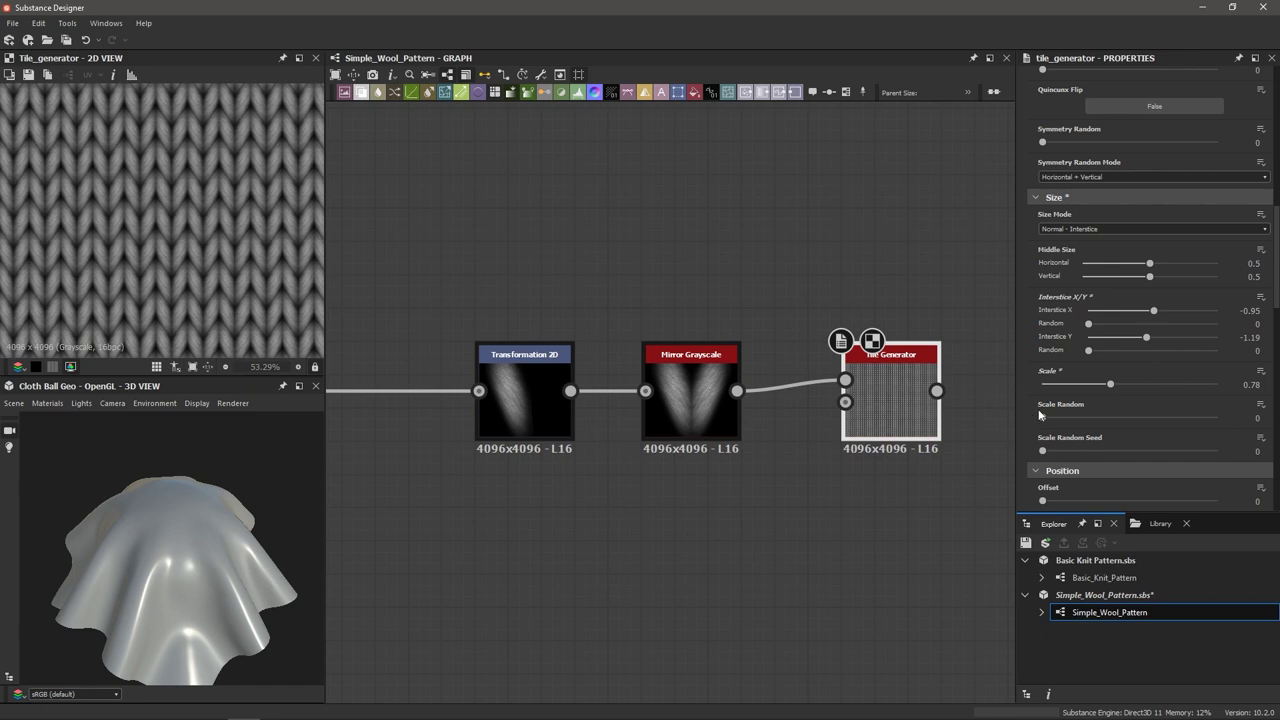
- Try the Add blending mode on the Tile Generator and return it to Max
{"action": "scroll", "coordinate": [1040, 418], "scroll_direction": "down", "scroll_amount": 10}
{"action": "scroll", "coordinate": [1043, 411], "scroll_direction": "up", "scroll_amount": 2}
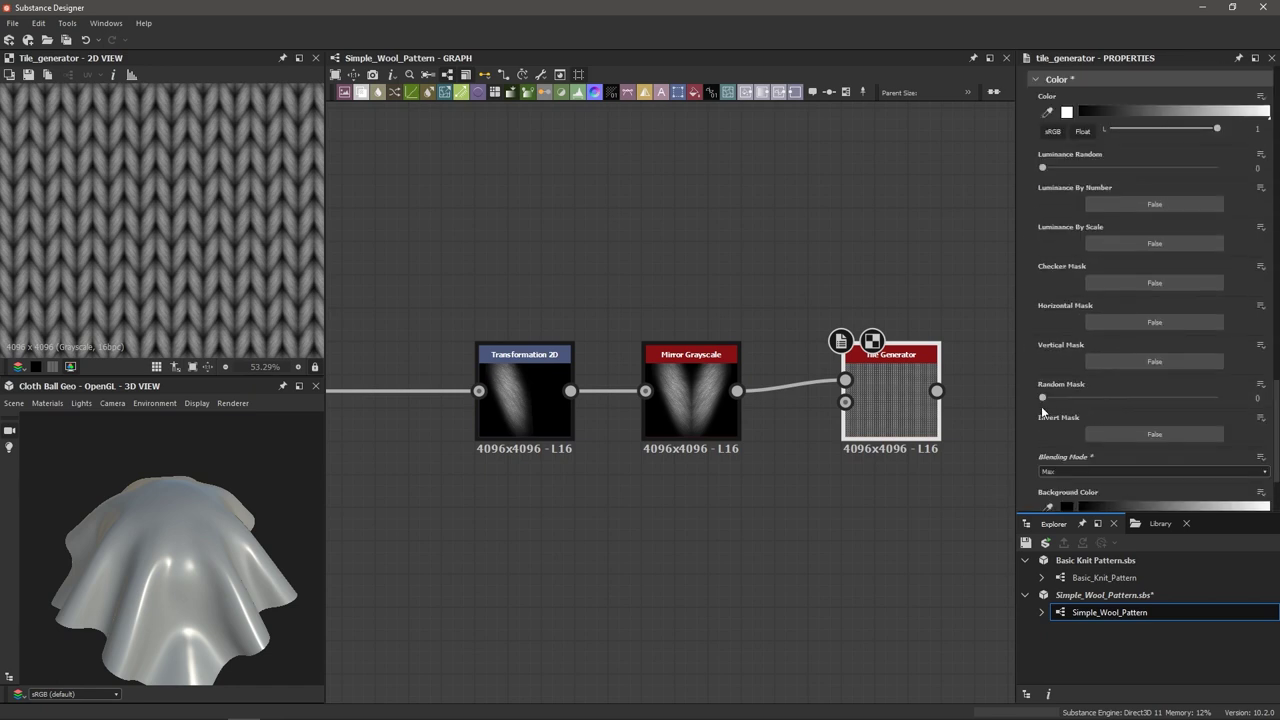
{"action": "left_click", "coordinate": [1052, 393]}
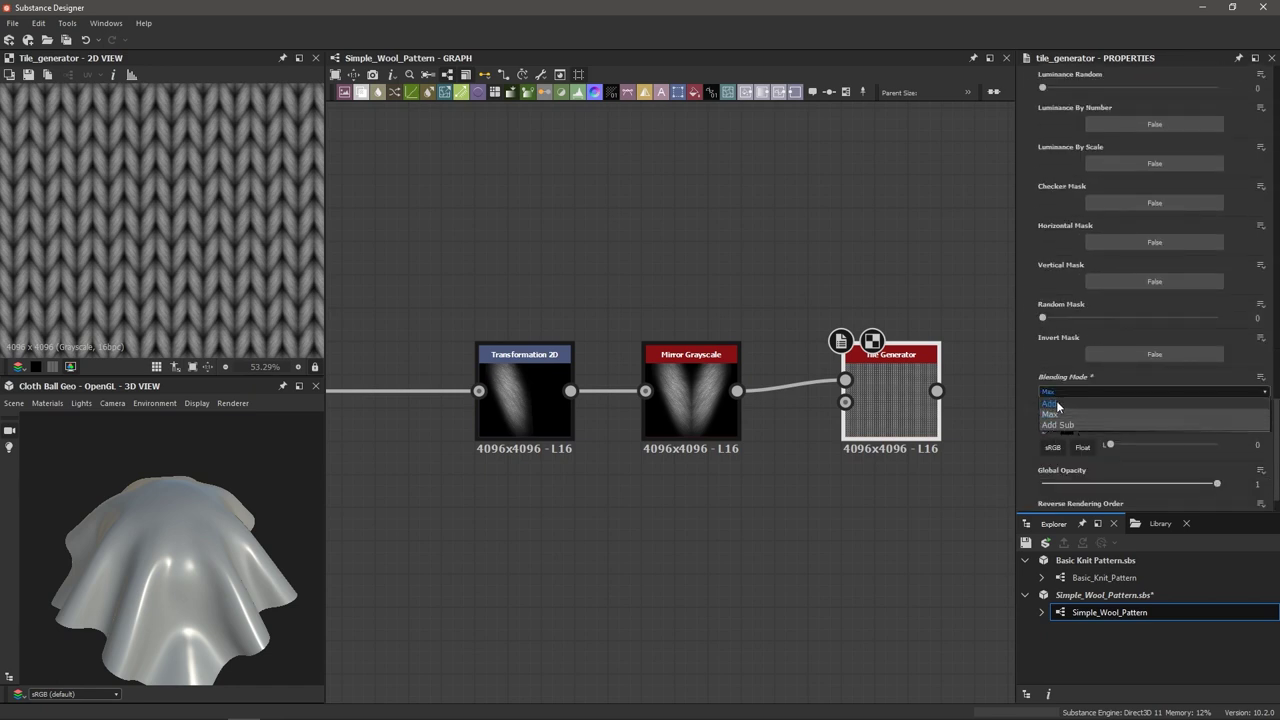
{"action": "left_click", "coordinate": [1055, 402]}
{"action": "scroll", "coordinate": [229, 306], "scroll_direction": "up", "scroll_amount": 3}
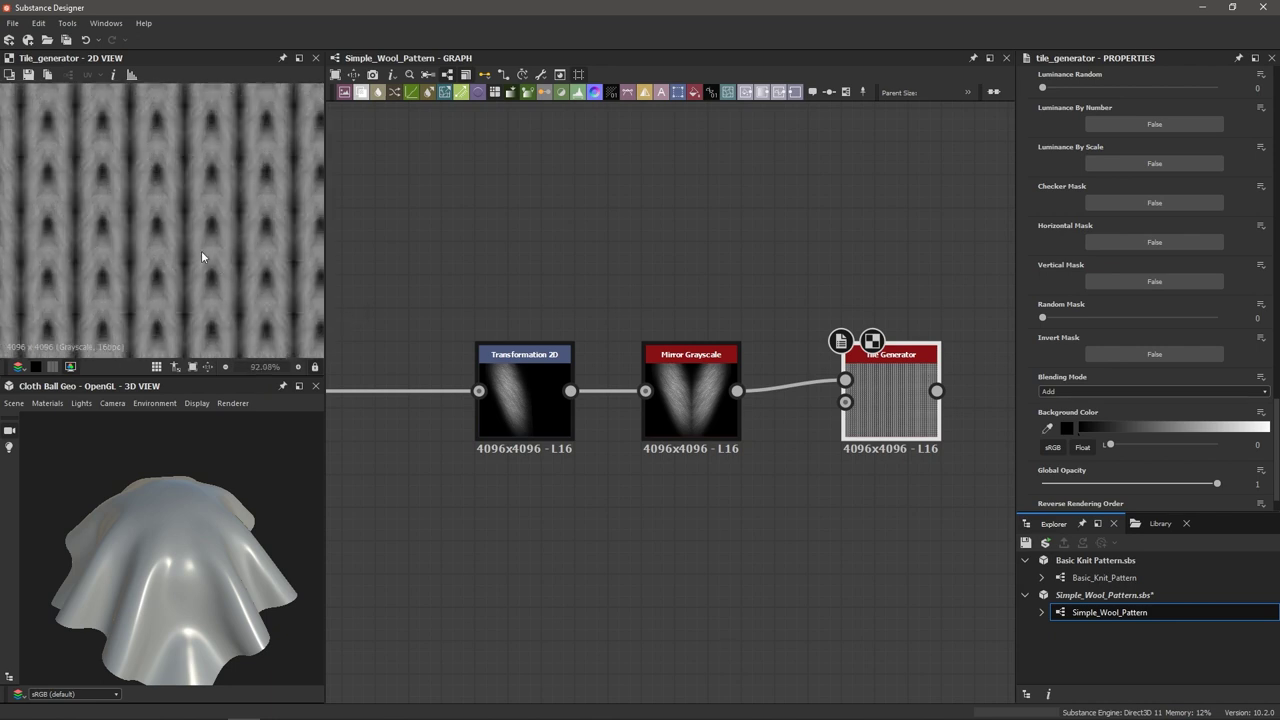
{"action": "left_click", "coordinate": [1064, 391]}
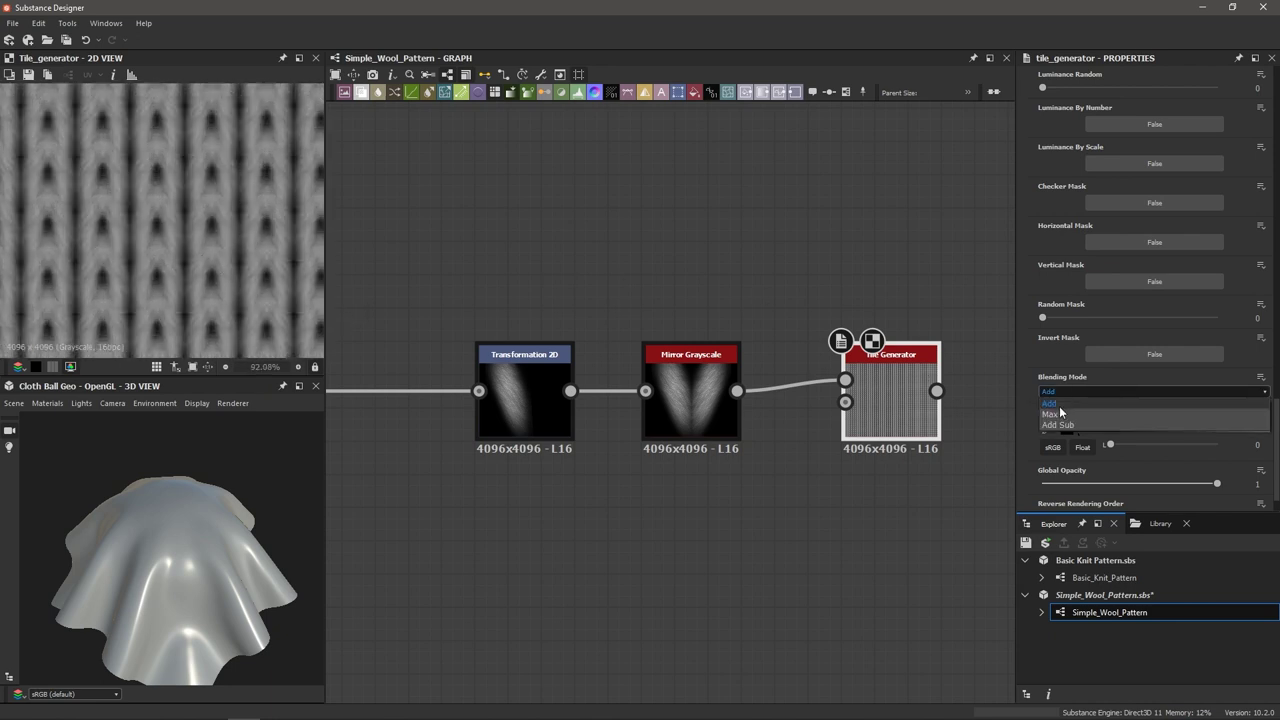
{"action": "left_click", "coordinate": [1056, 410]}
- Set the Tile Generator's Interstice Y to -1.53 and its Scale Random to 0.1
{"action": "scroll", "coordinate": [1026, 377], "scroll_direction": "up", "scroll_amount": 10}
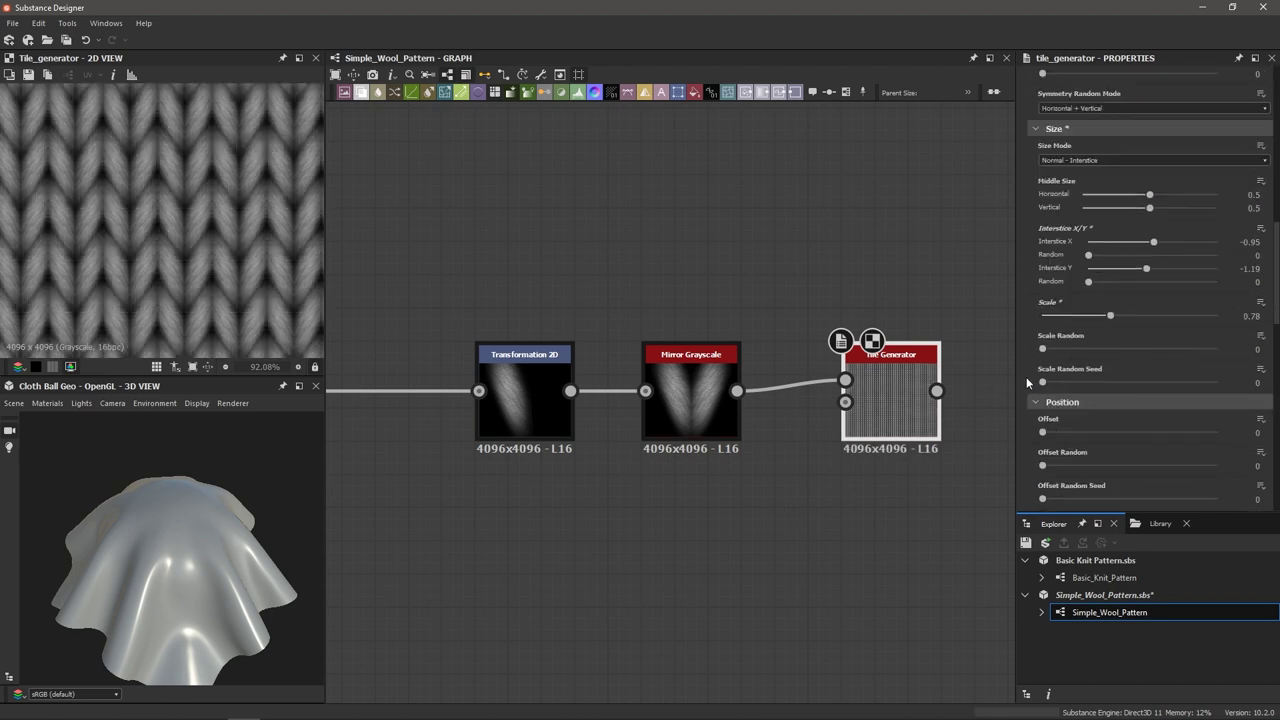
{"action": "left_click_drag", "start_coordinate": [1146, 348], "coordinate": [1137, 353]}
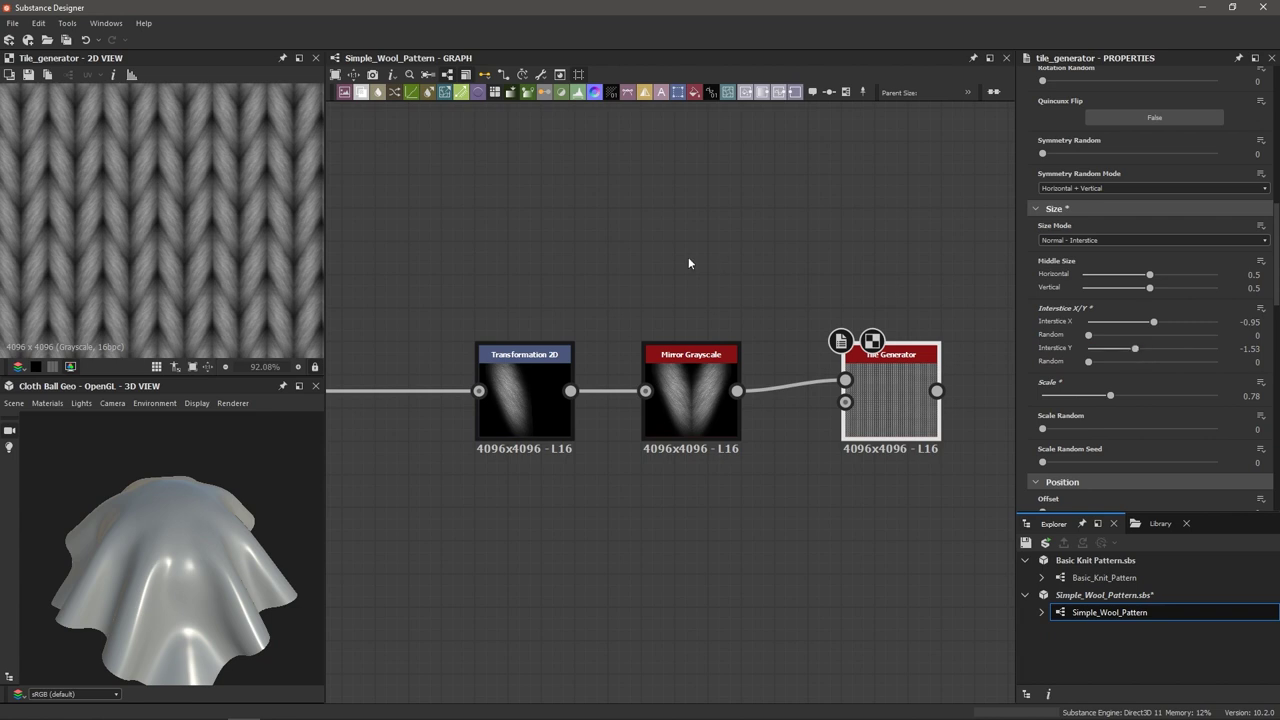
{"action": "scroll", "coordinate": [158, 240], "scroll_direction": "down", "scroll_amount": 3}
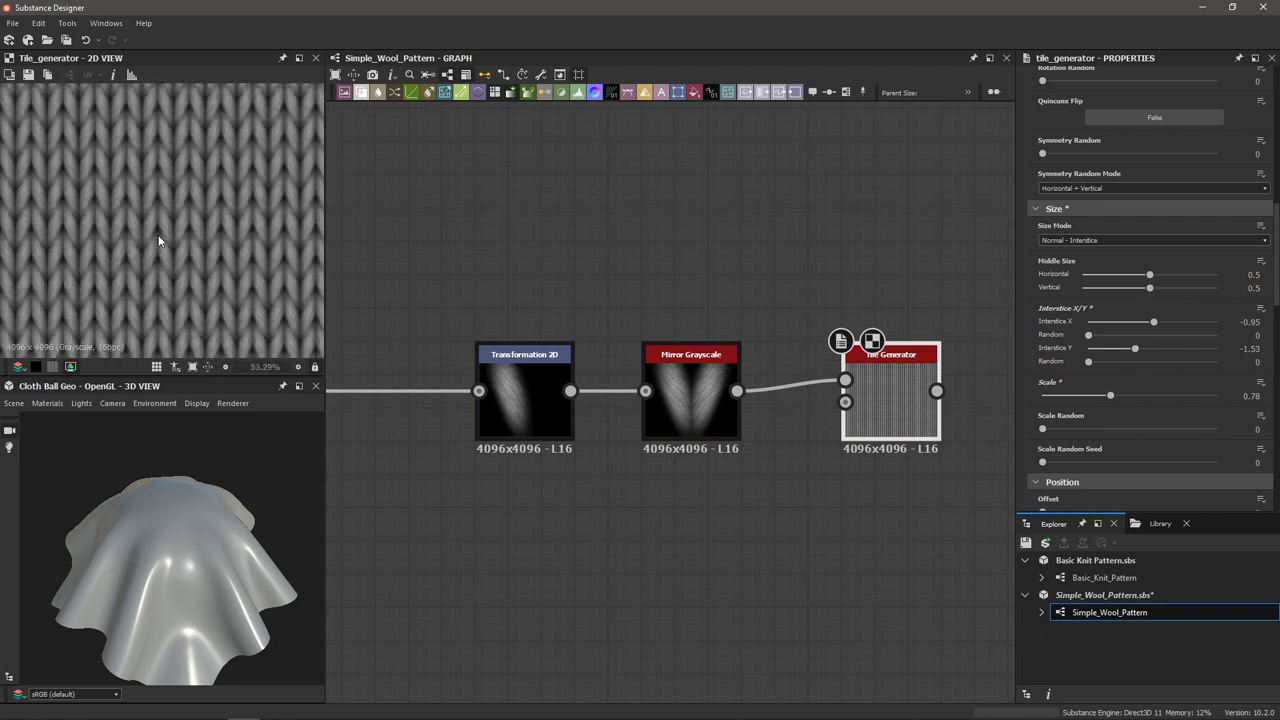
{"action": "scroll", "coordinate": [158, 240], "scroll_direction": "down", "scroll_amount": 5}
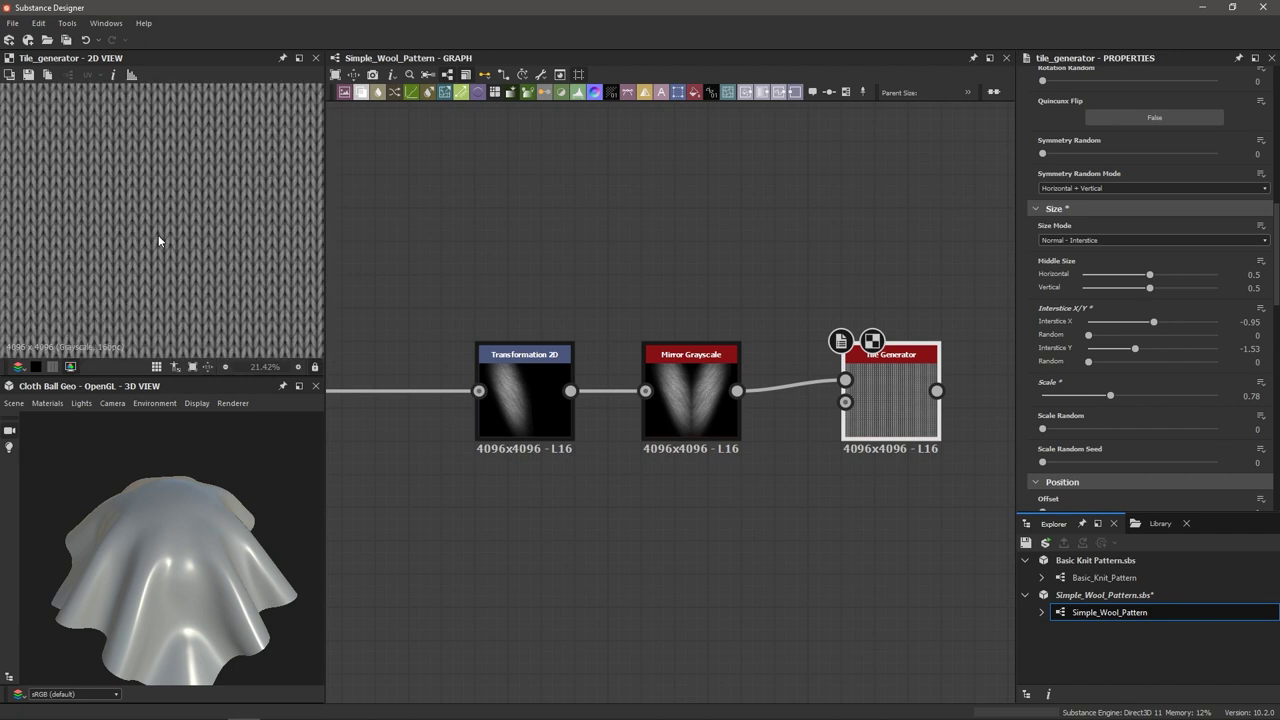
{"action": "scroll", "coordinate": [146, 207], "scroll_direction": "down", "scroll_amount": 1}
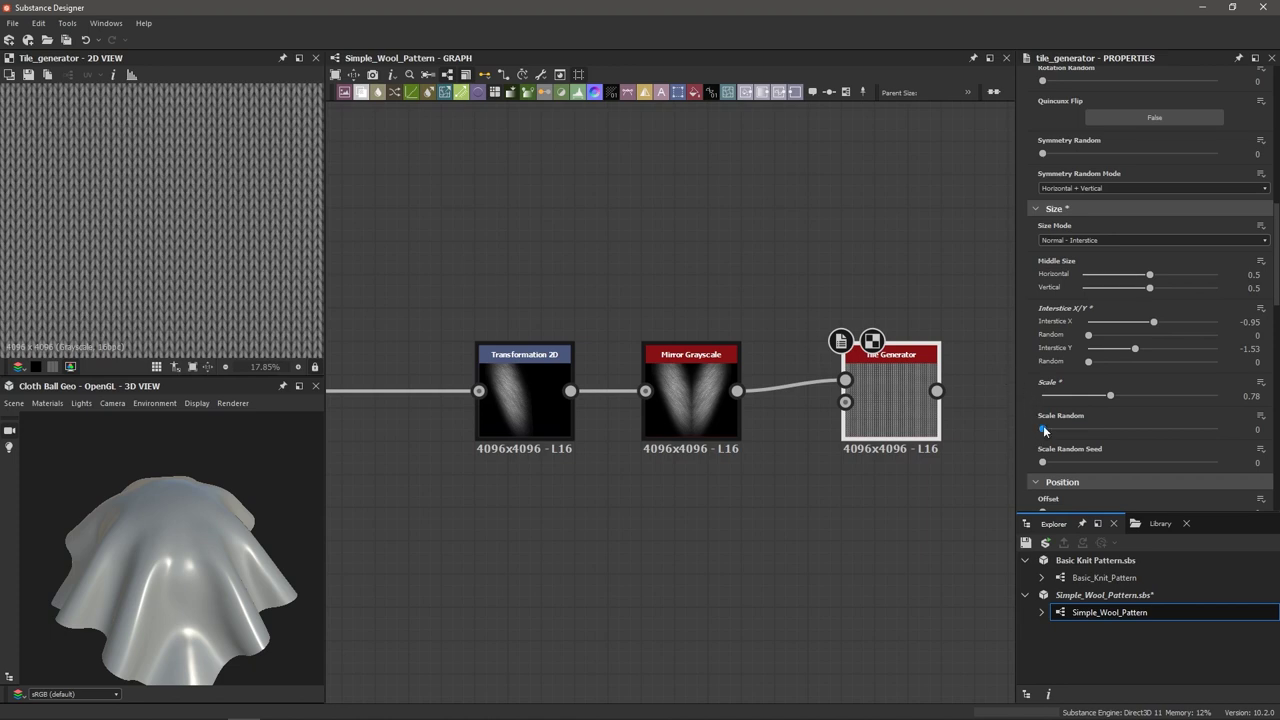
{"action": "mouse_move", "coordinate": [1044, 430]}
{"action": "left_mouse_down"}
{"action": "mouse_move", "coordinate": [1079, 434]}
{"action": "mouse_move", "coordinate": [1060, 438]}
{"action": "left_mouse_up"}
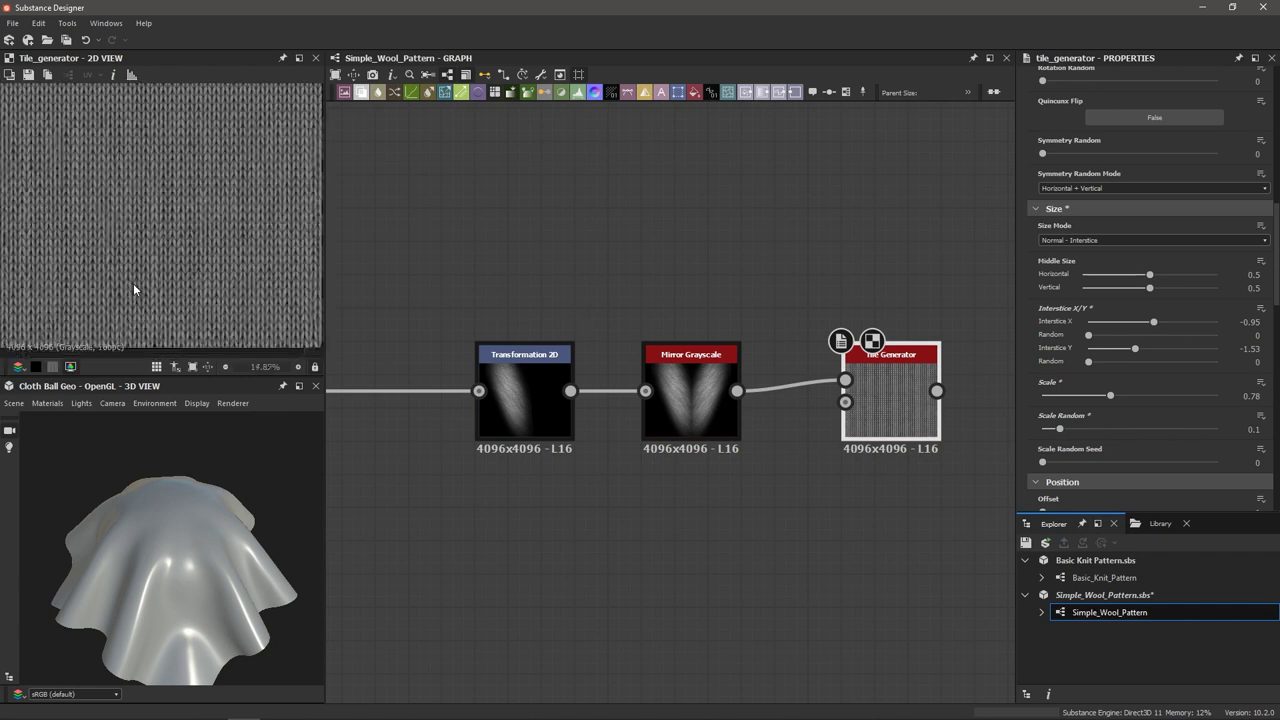
- Connect the Tile Generator output to the first input of the Final Blend node
{"action": "scroll", "coordinate": [133, 283], "scroll_direction": "up", "scroll_amount": 3}
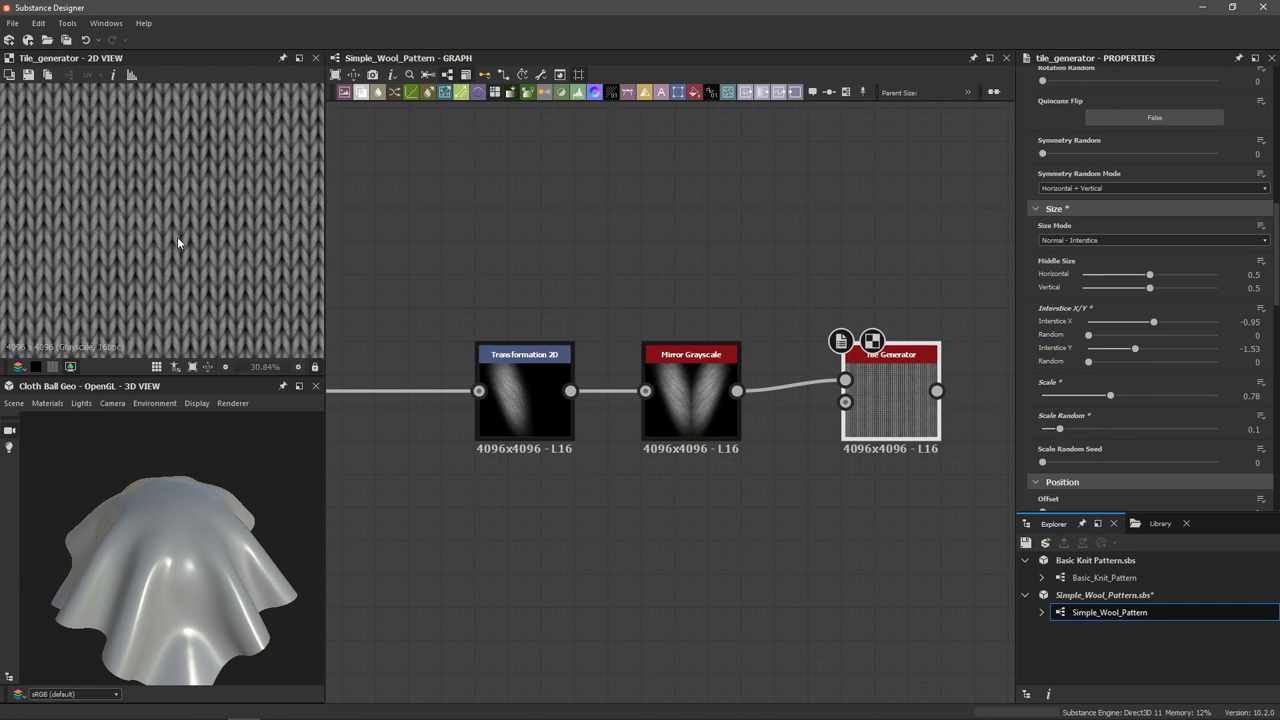
{"action": "scroll", "coordinate": [174, 237], "scroll_direction": "up", "scroll_amount": 3}
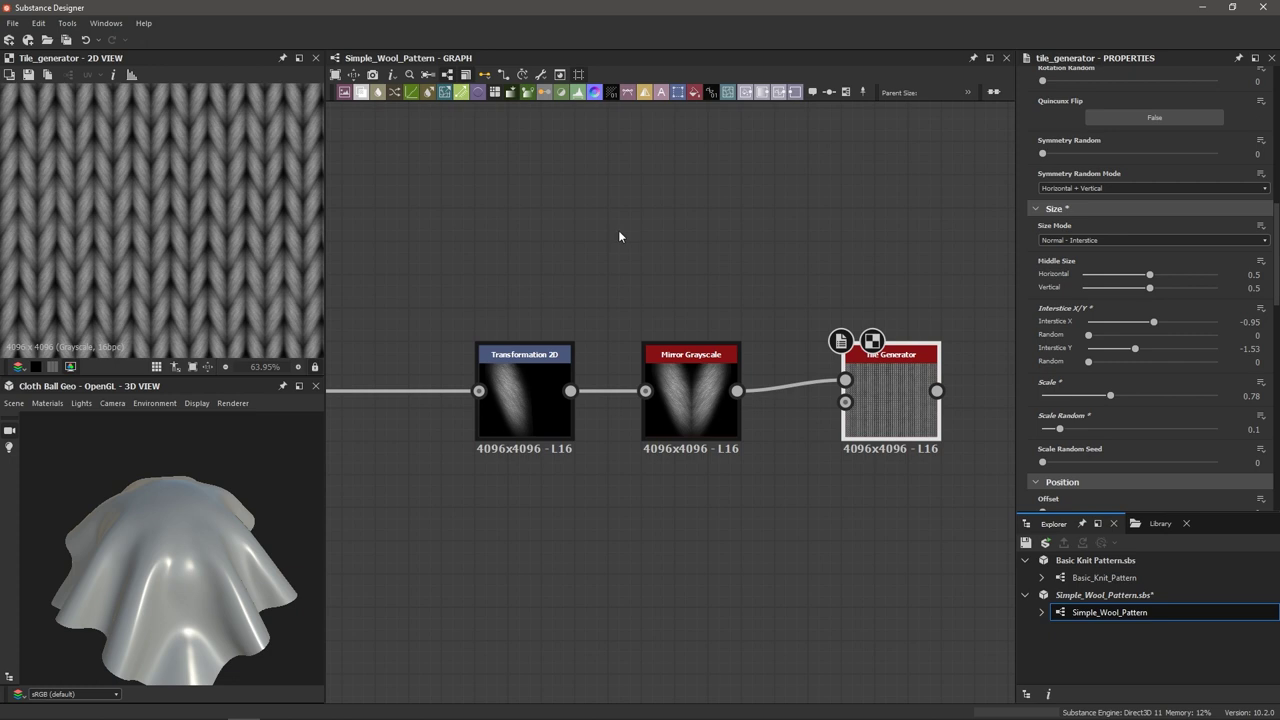
{"action": "scroll", "coordinate": [781, 319], "scroll_direction": "down", "scroll_amount": 2}
{"action": "middle_click_drag", "start_coordinate": [954, 311], "coordinate": [746, 286]}
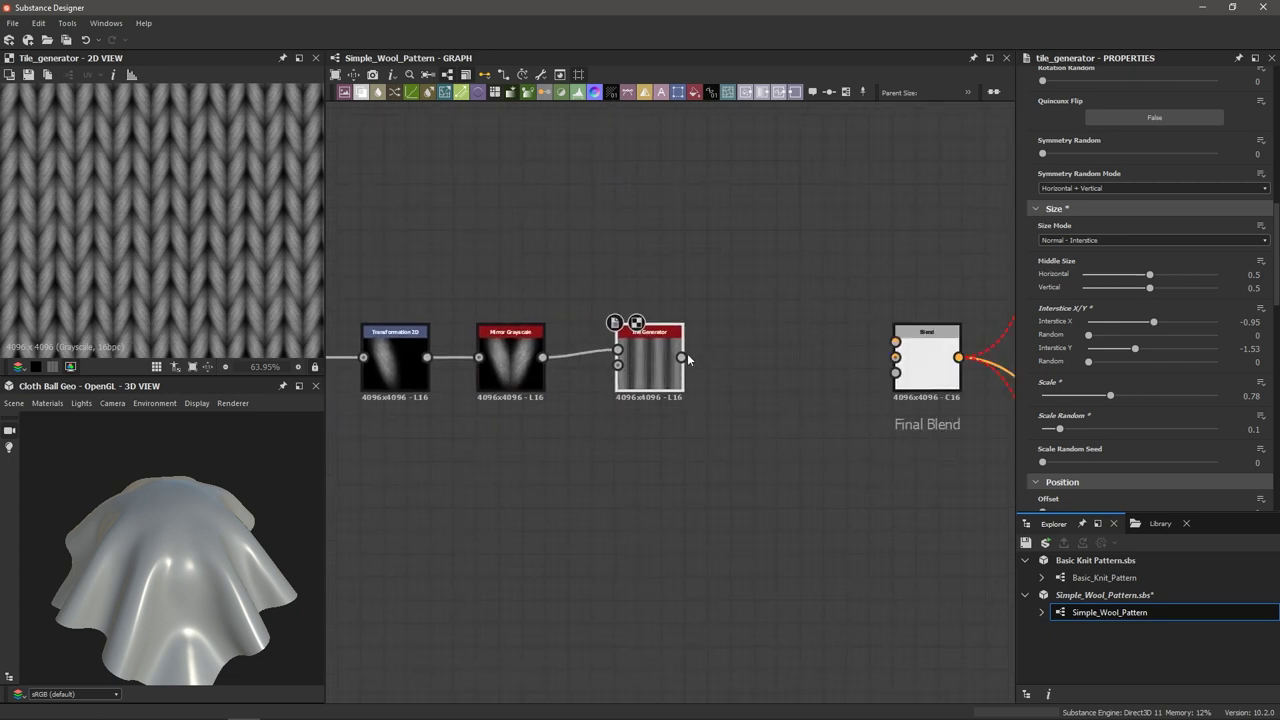
{"action": "scroll", "coordinate": [686, 362], "scroll_direction": "up", "scroll_amount": 2}
{"action": "middle_click_drag", "start_coordinate": [681, 373], "coordinate": [614, 368]}
{"action": "left_click_drag", "start_coordinate": [606, 369], "coordinate": [913, 347]}
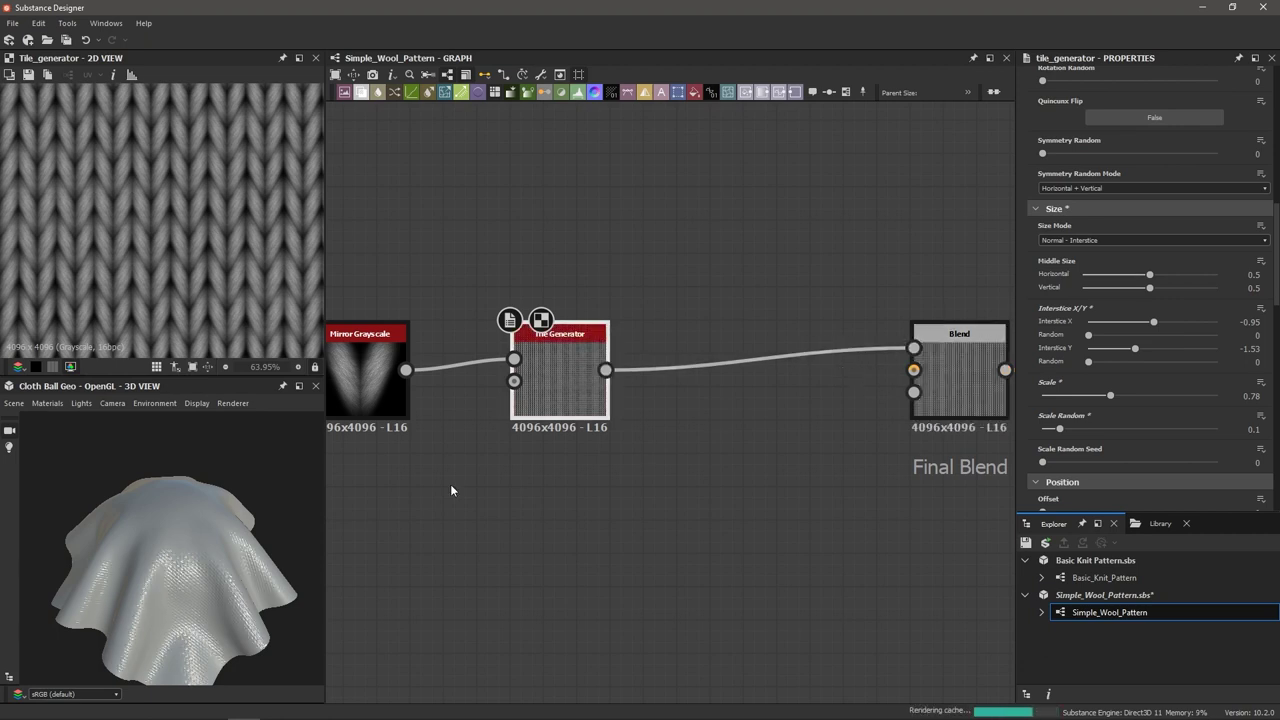
- Set the Uniform Color feeding the Roughness output to 0.75 and check the knit on the 3D cloth
{"action": "scroll", "coordinate": [718, 491], "scroll_direction": "down", "scroll_amount": 4}
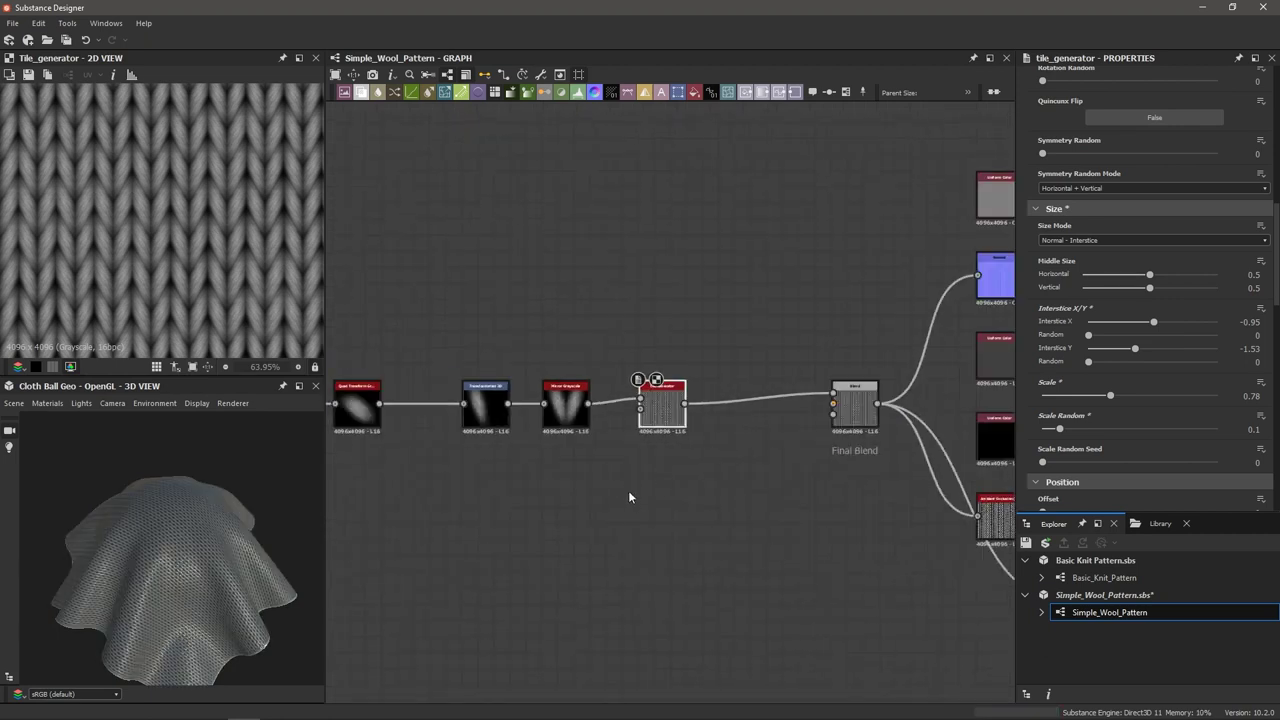
{"action": "middle_click_drag", "start_coordinate": [775, 443], "coordinate": [571, 477]}
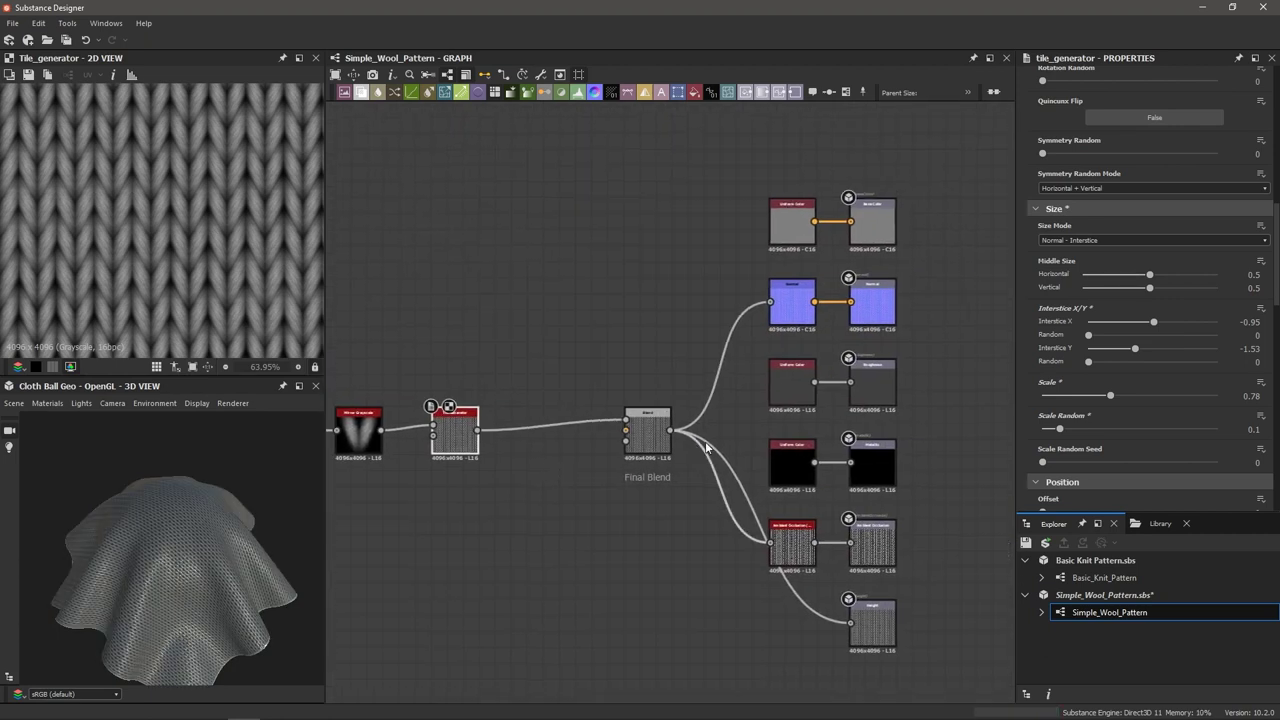
{"action": "scroll", "coordinate": [877, 380], "scroll_direction": "up", "scroll_amount": 1}
{"action": "scroll", "coordinate": [877, 374], "scroll_direction": "up", "scroll_amount": 1}
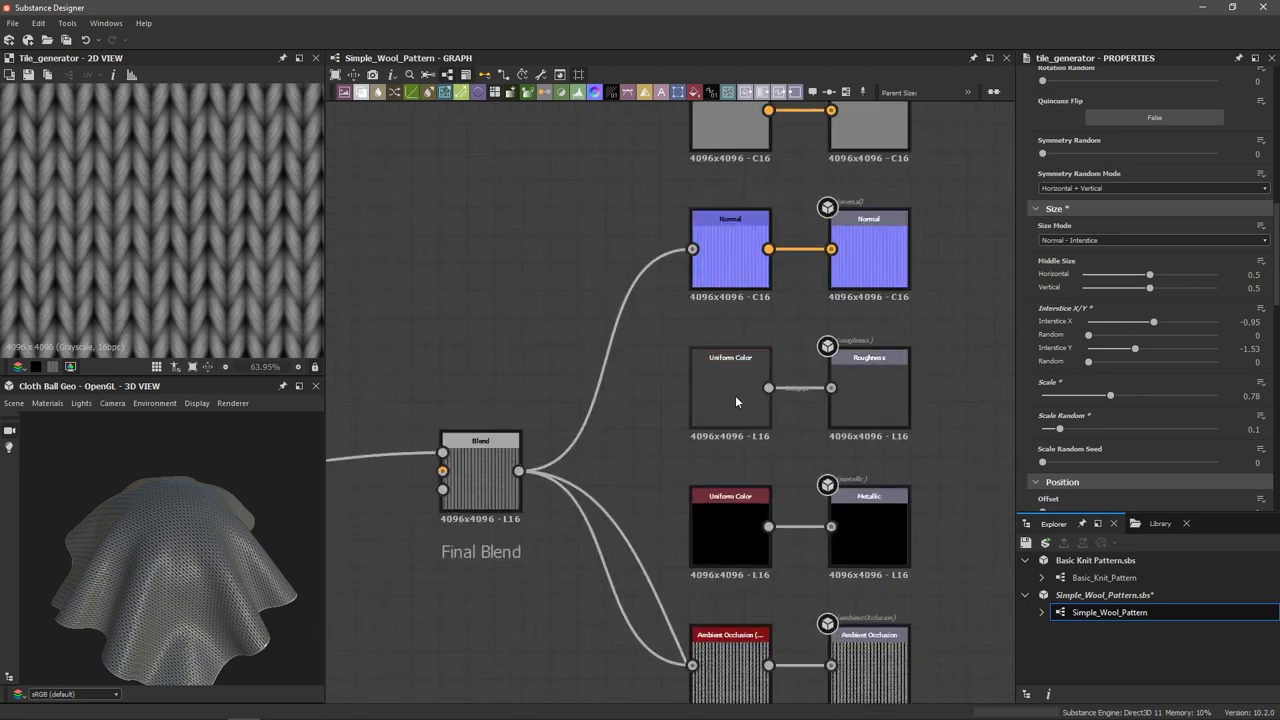
{"action": "left_click", "coordinate": [729, 394]}
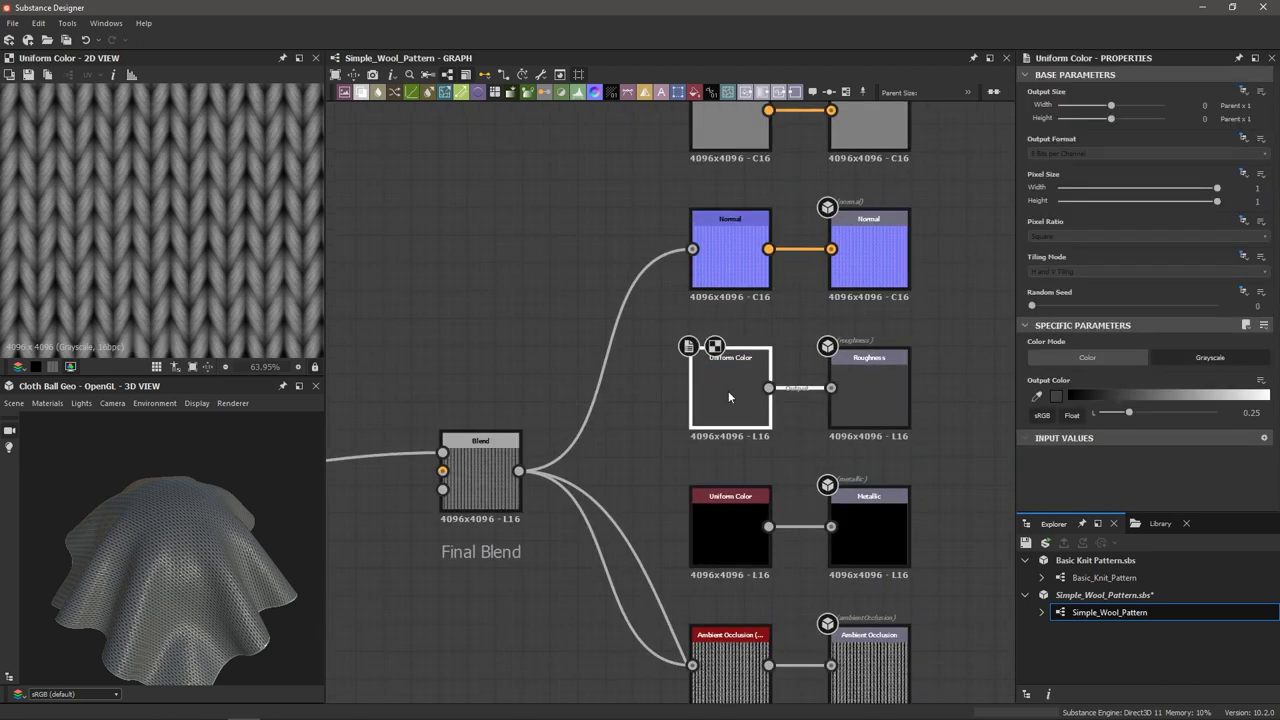
{"action": "left_click_drag", "start_coordinate": [1132, 411], "coordinate": [1189, 414]}
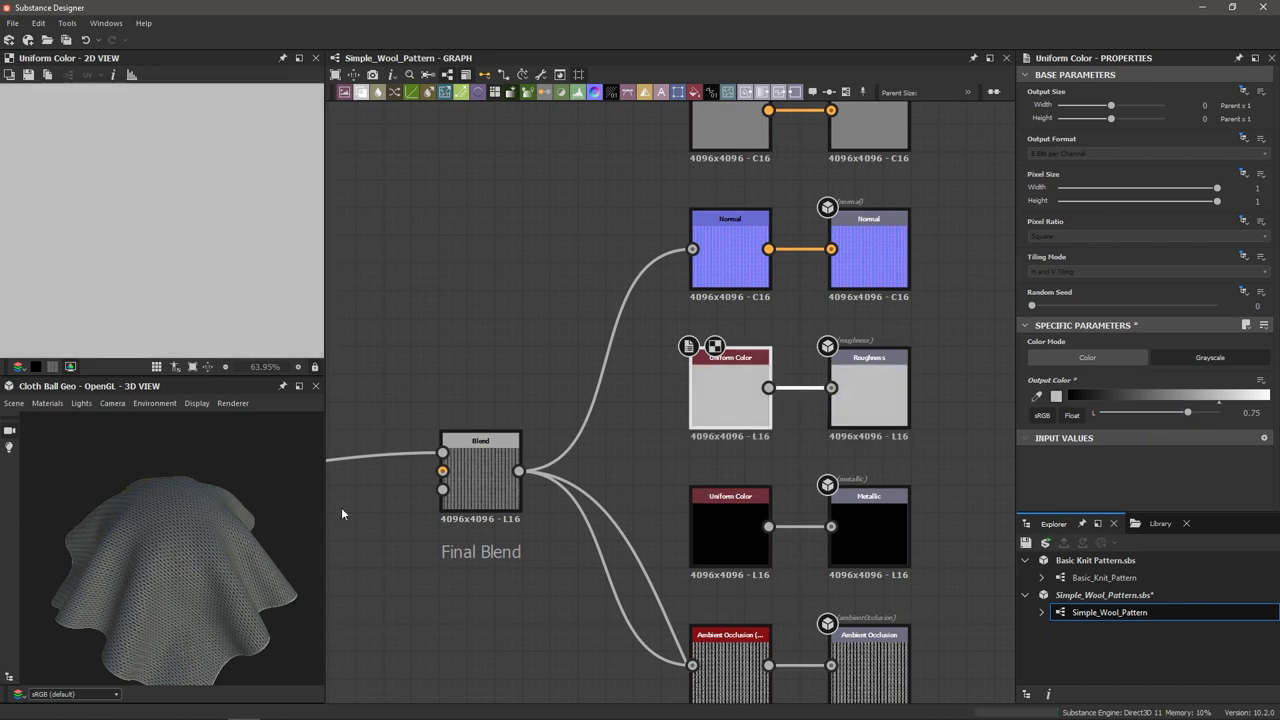
{"action": "scroll", "coordinate": [152, 545], "scroll_direction": "up", "scroll_amount": 8}
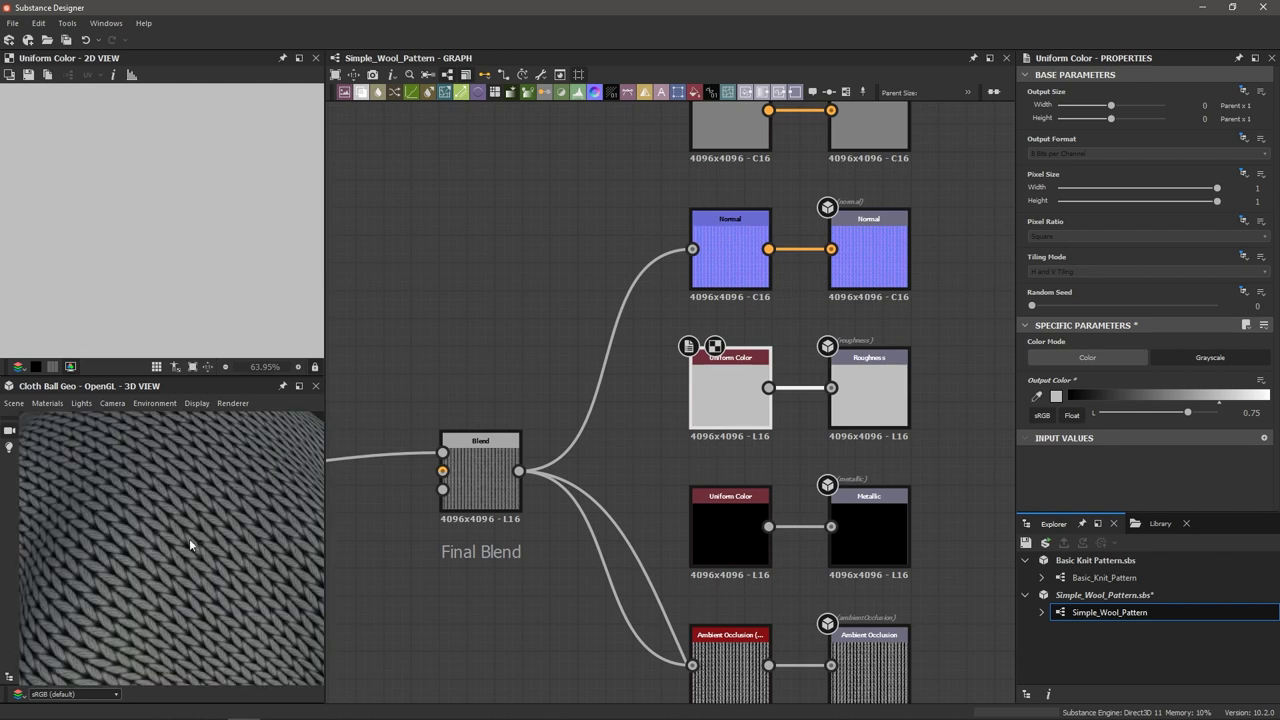
{"action": "scroll", "coordinate": [192, 535], "scroll_direction": "down", "scroll_amount": 3}
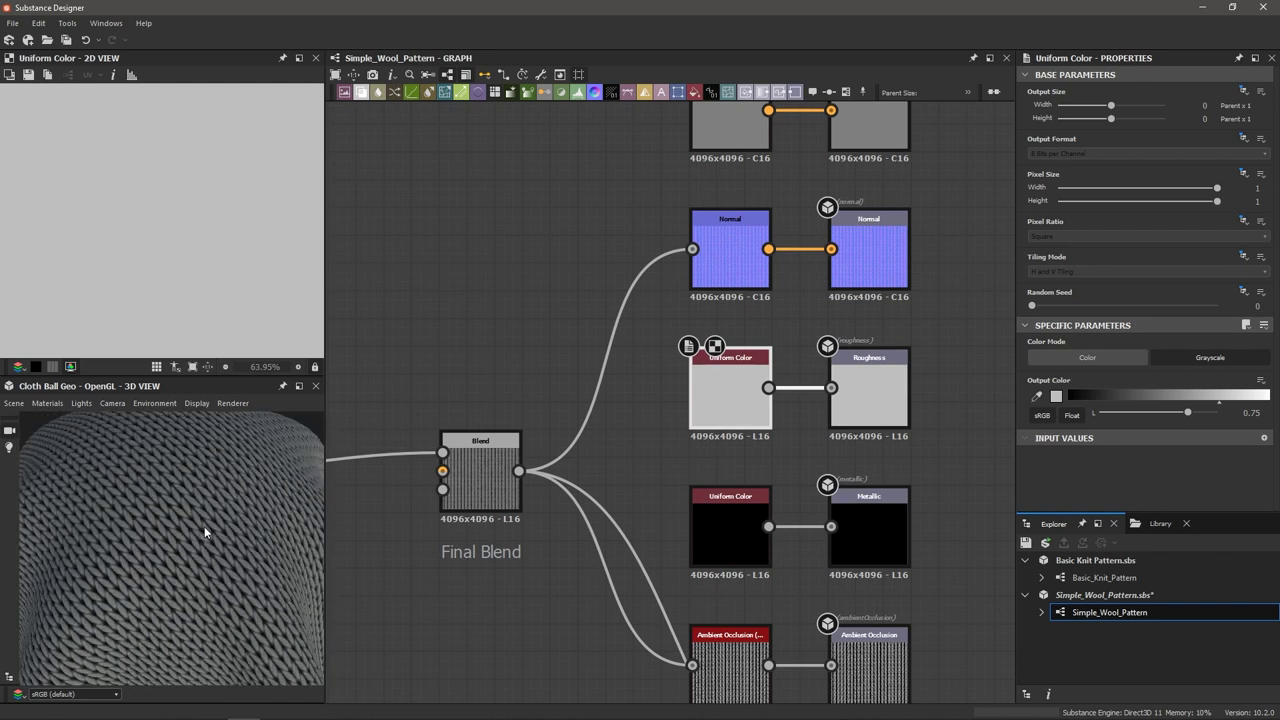
{"action": "scroll", "coordinate": [204, 530], "scroll_direction": "down", "scroll_amount": 3}
- Add a frame around all nodes from the starting shapes through the Tile Generator
{"action": "scroll", "coordinate": [464, 349], "scroll_direction": "down", "scroll_amount": 3}
{"action": "middle_click_drag", "start_coordinate": [424, 361], "coordinate": [680, 306]}
{"action": "scroll", "coordinate": [697, 306], "scroll_direction": "down", "scroll_amount": 1}
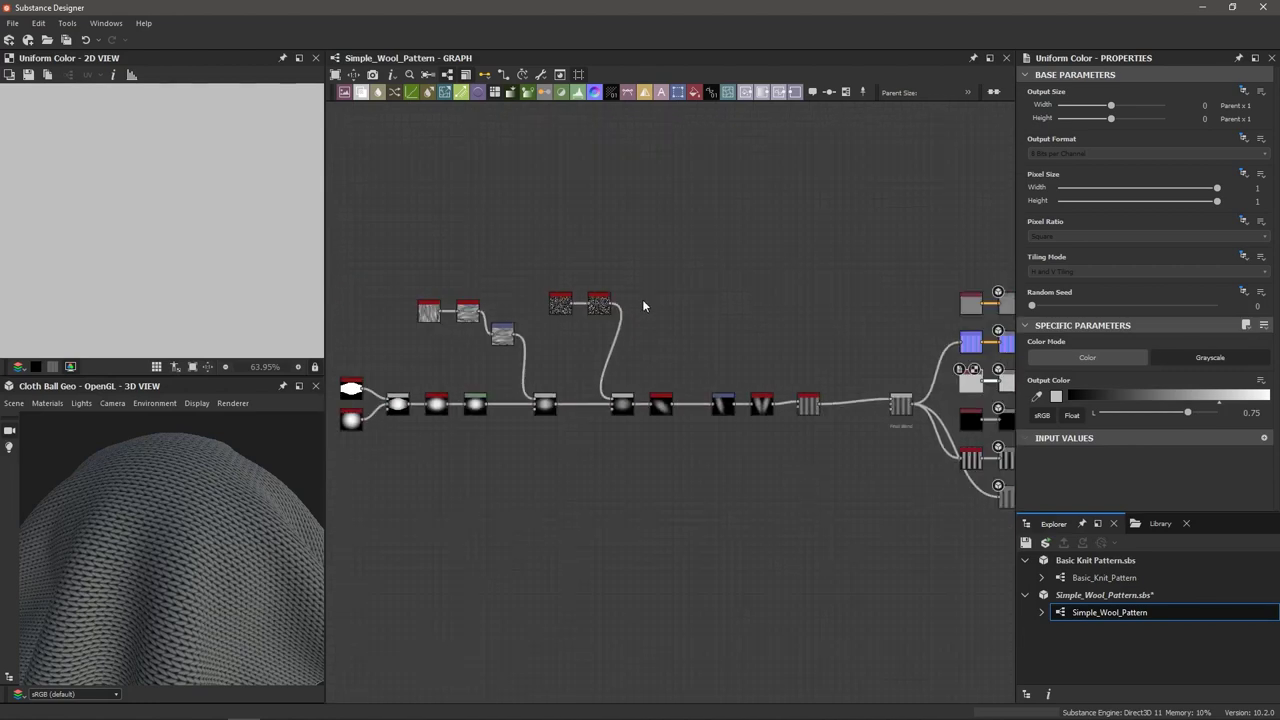
{"action": "scroll", "coordinate": [393, 256], "scroll_direction": "down", "scroll_amount": 2}
{"action": "left_click_drag", "start_coordinate": [347, 247], "coordinate": [744, 464]}
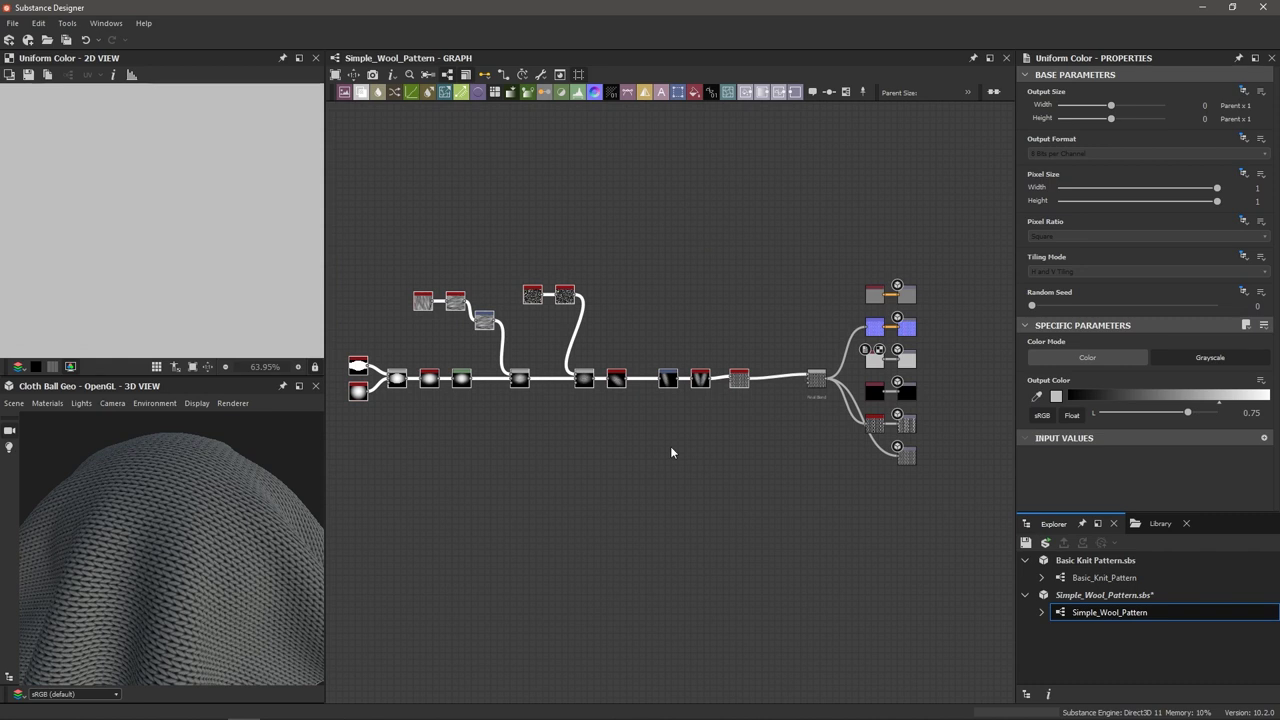
{"action": "key", "text": "space"}
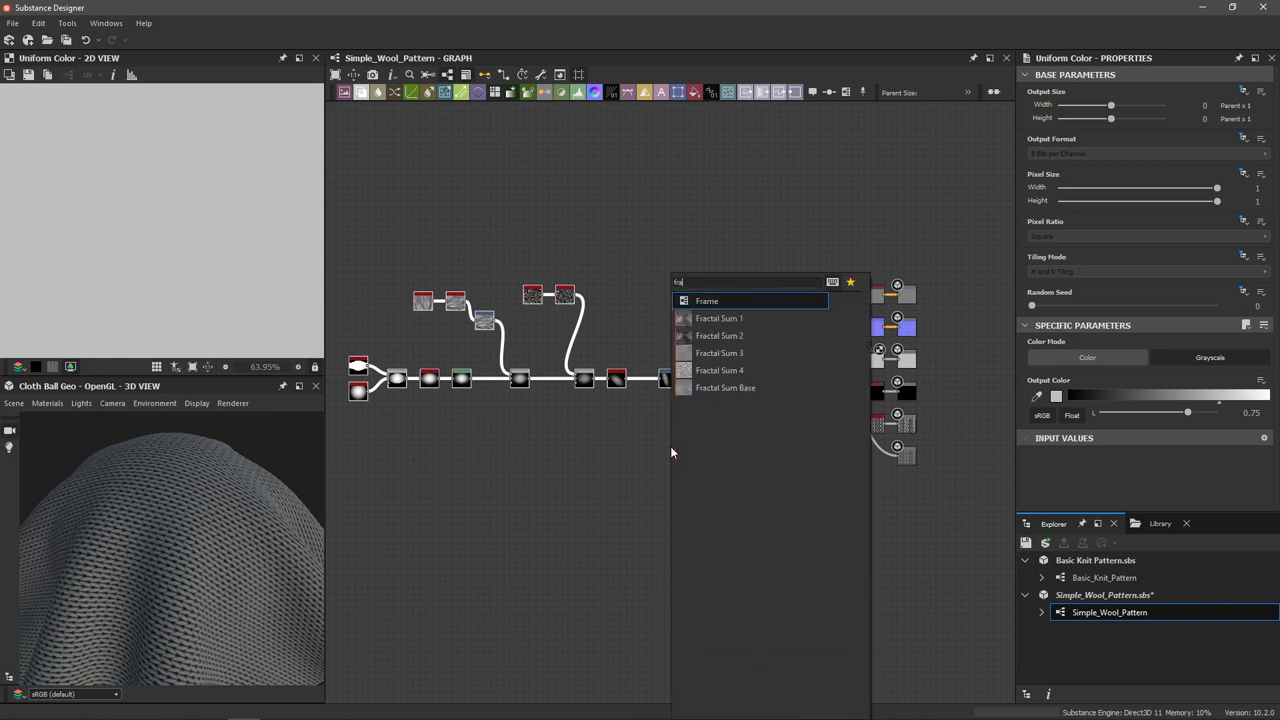
{"action": "key", "text": "Escape"}
{"action": "key", "text": "ctrl+f"}
- Title the frame Basic Wool Shape and move it farther away from the Final Blend node
{"action": "double_click", "coordinate": [1070, 141]}
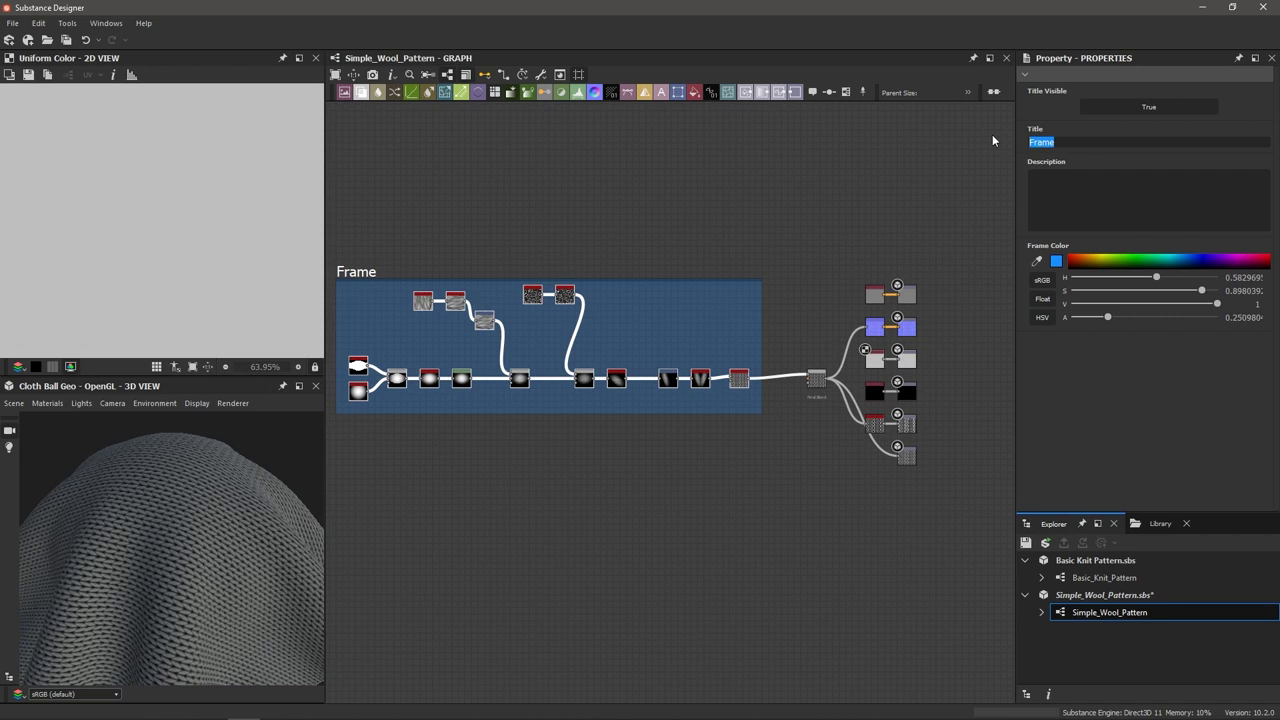
{"action": "type", "text": "Basic Wool Shape"}
{"action": "key", "text": "Return"}
{"action": "scroll", "coordinate": [450, 251], "scroll_direction": "down", "scroll_amount": 2}
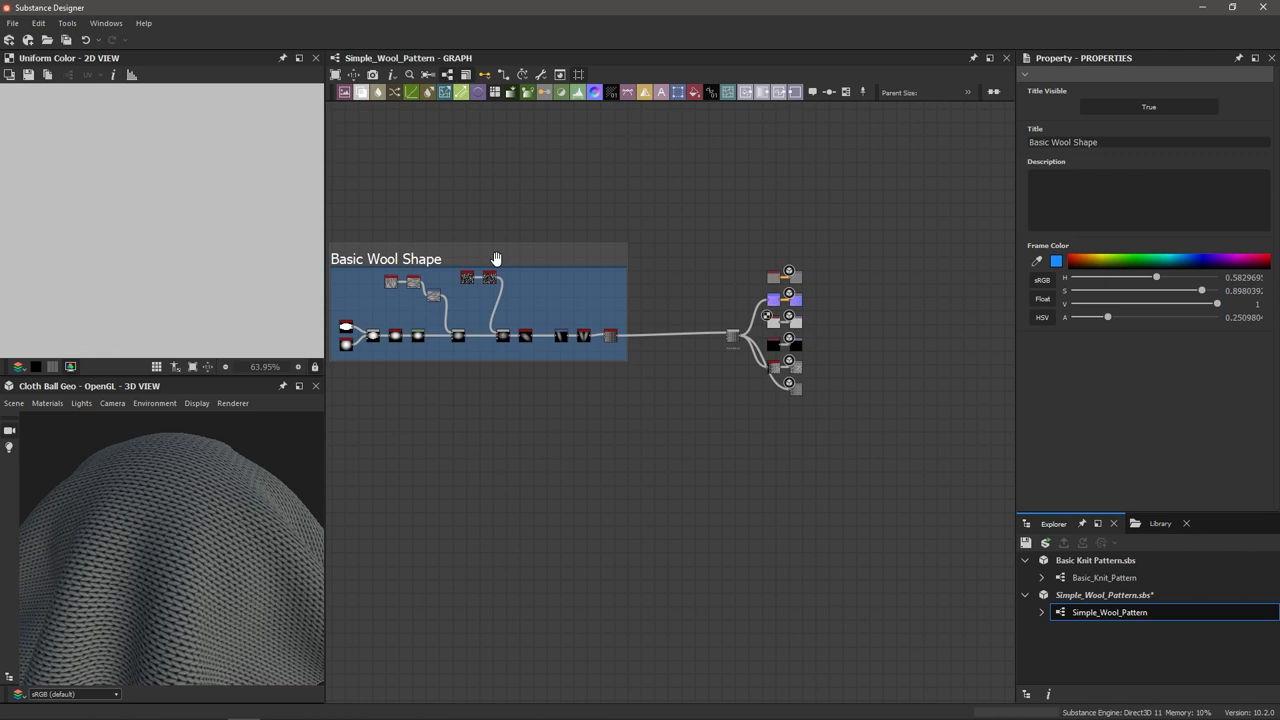
{"action": "left_click_drag", "start_coordinate": [389, 251], "coordinate": [347, 256]}
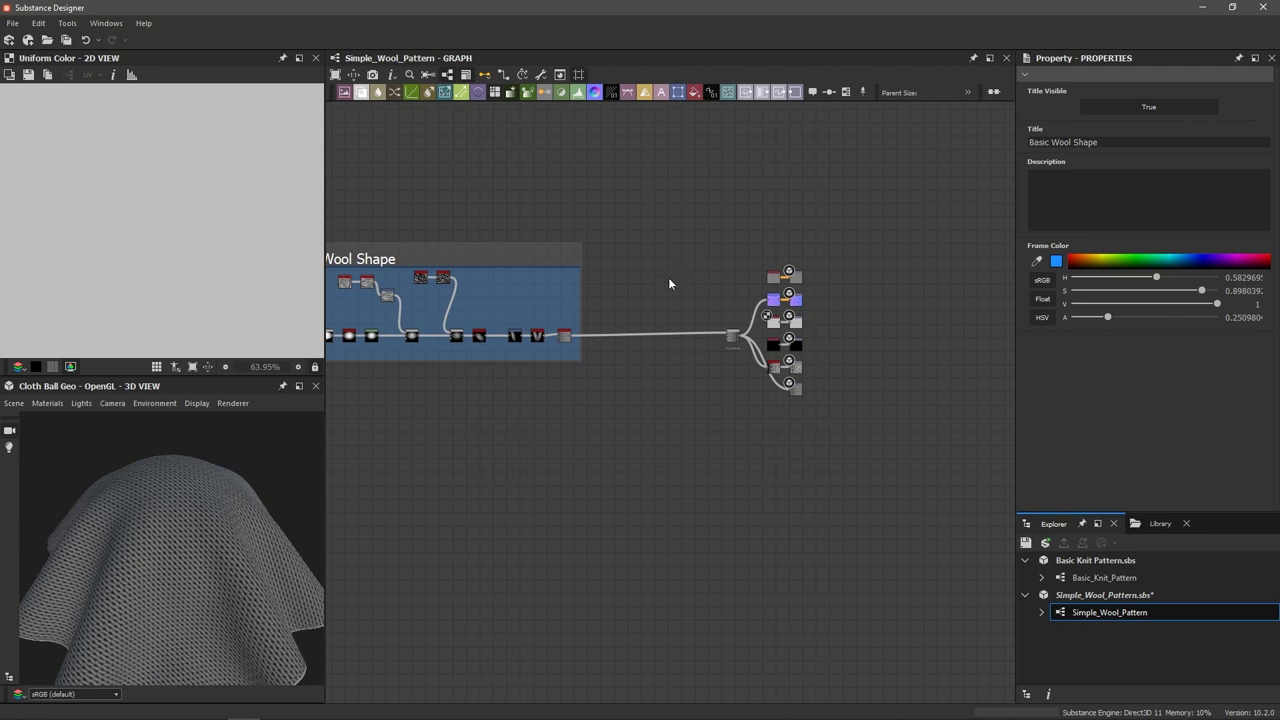
- Add a Gradient Map node above the Final Blend and feed it from the Tile Generator output
{"action": "scroll", "coordinate": [668, 277], "scroll_direction": "up", "scroll_amount": 4}
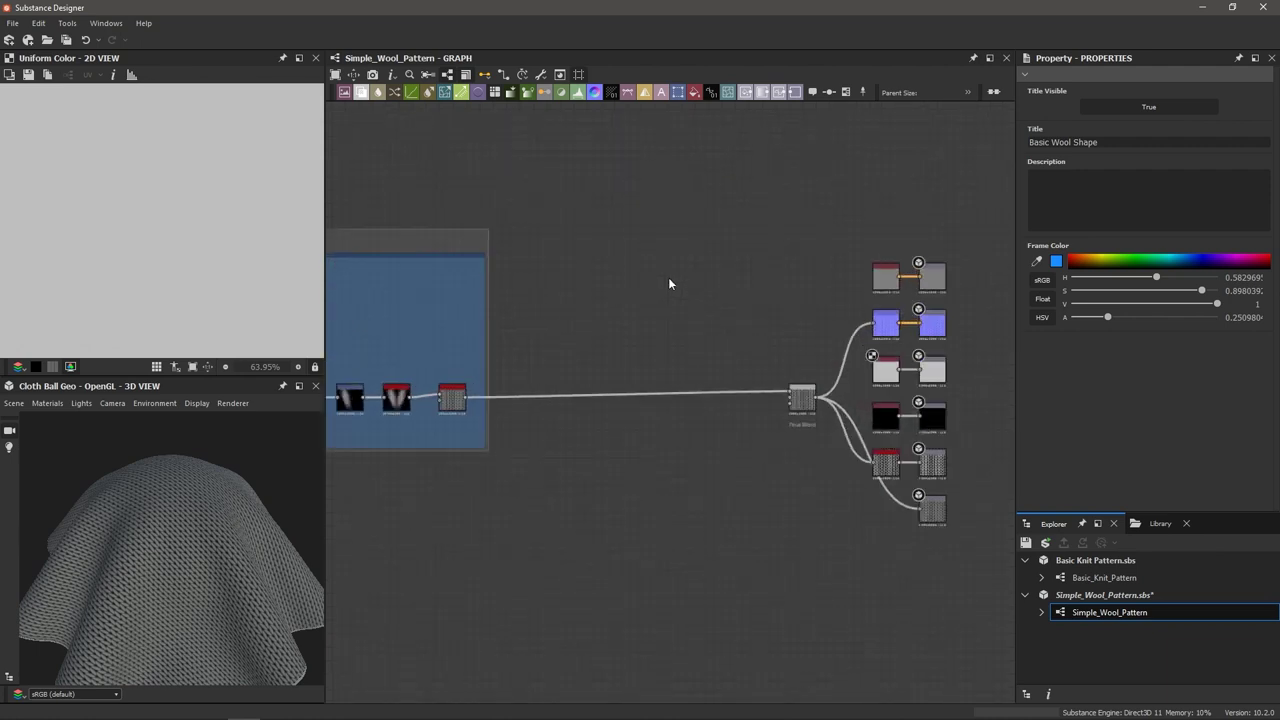
{"action": "left_click", "coordinate": [630, 317]}
{"action": "key", "text": "space"}
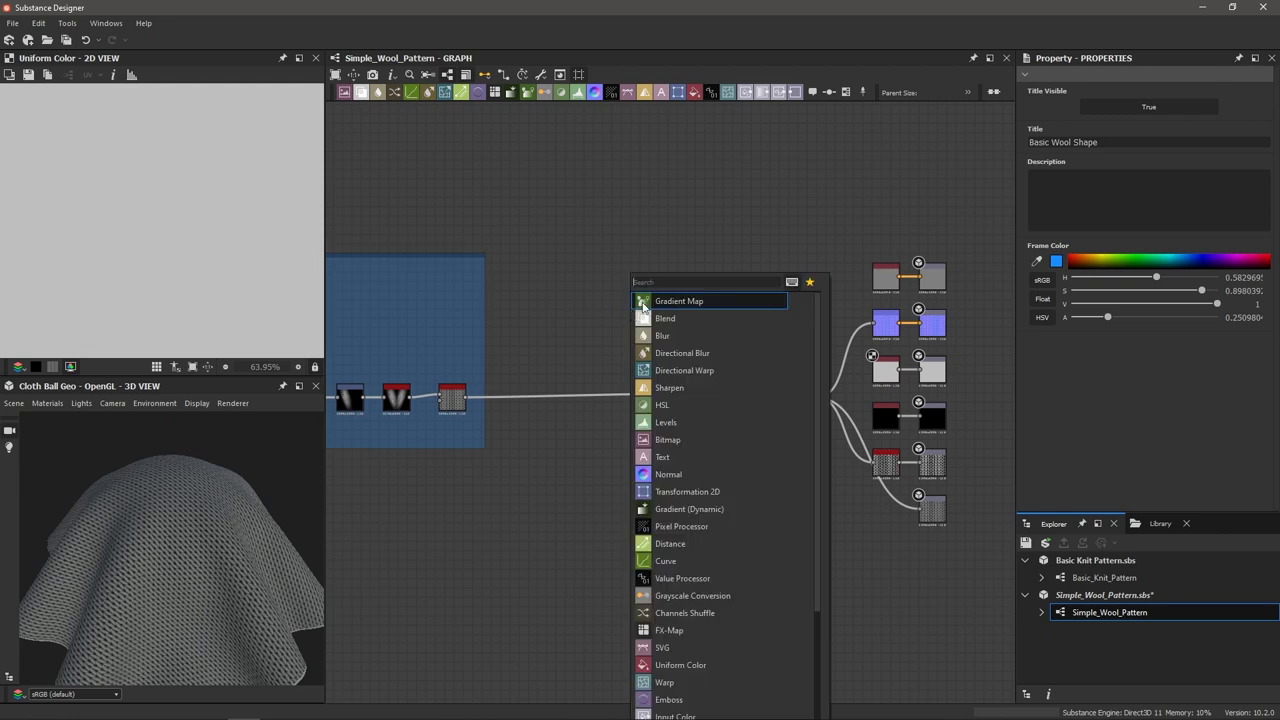
{"action": "left_click", "coordinate": [647, 302]}
{"action": "scroll", "coordinate": [858, 261], "scroll_direction": "up", "scroll_amount": 2}
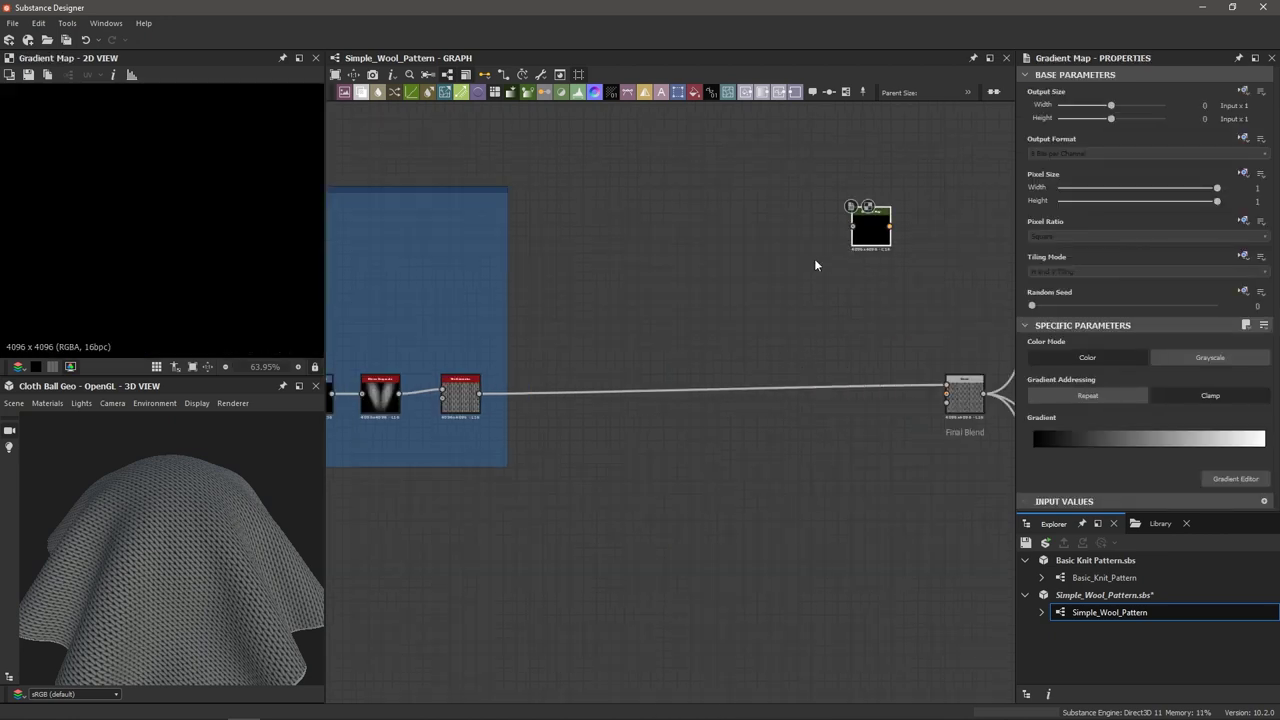
{"action": "left_click", "coordinate": [460, 398]}
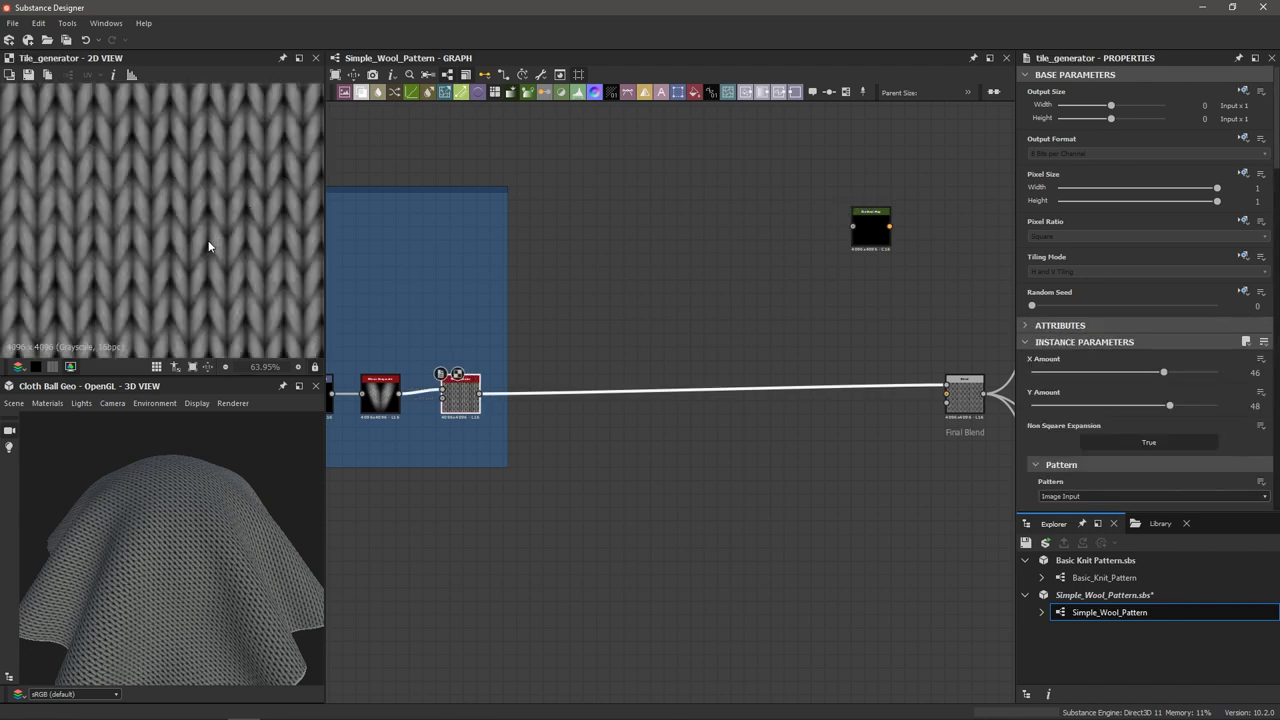
{"action": "left_click", "coordinate": [866, 237]}
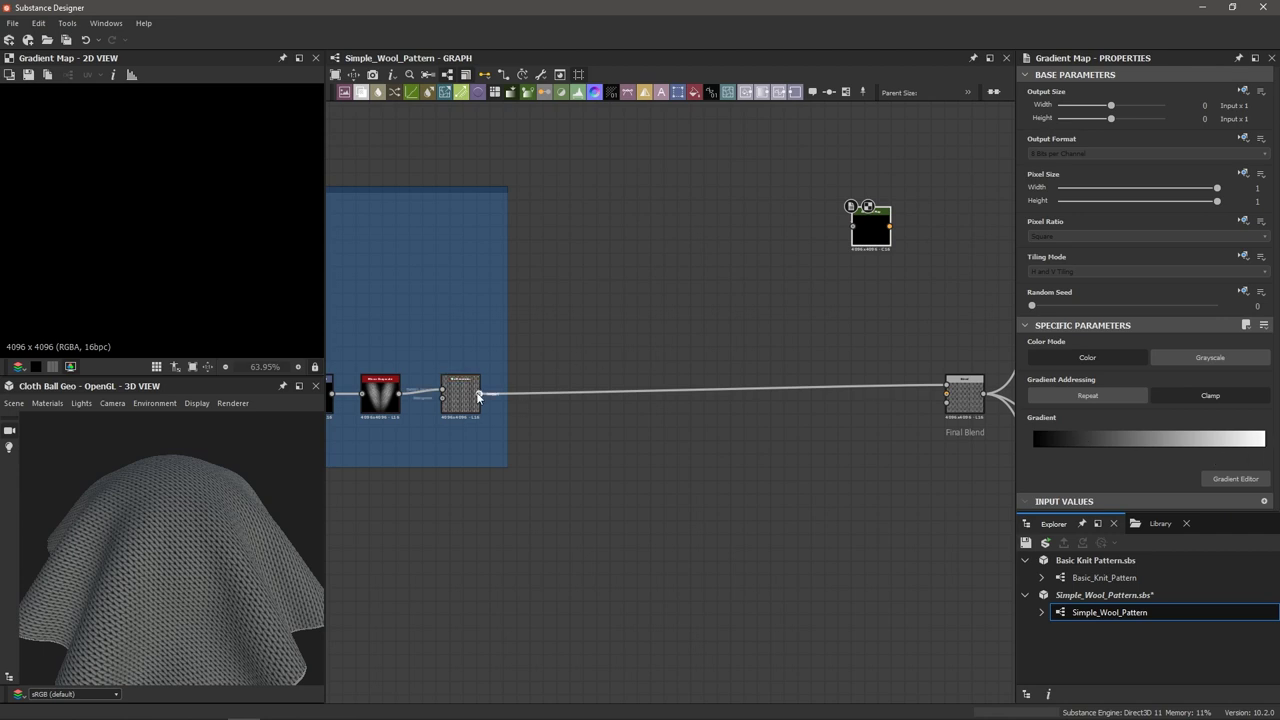
{"action": "left_click_drag", "start_coordinate": [479, 393], "coordinate": [852, 227]}
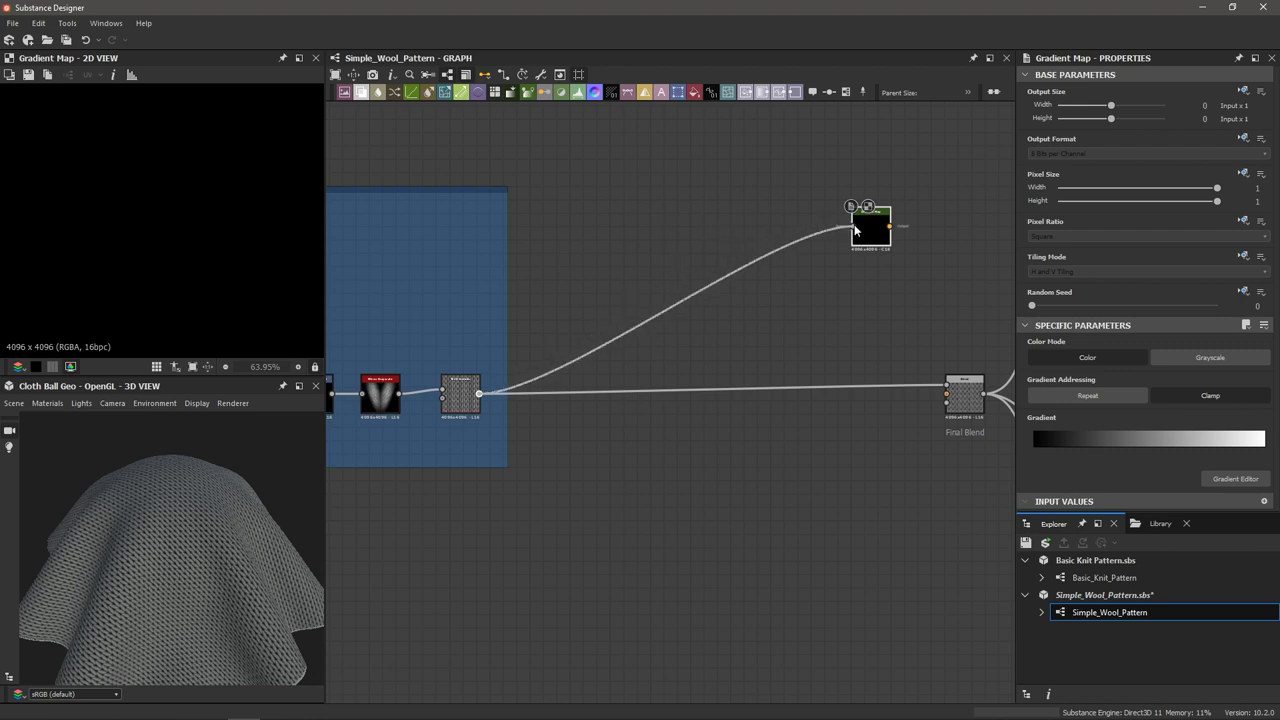
{"action": "scroll", "coordinate": [888, 218], "scroll_direction": "up", "scroll_amount": 2}
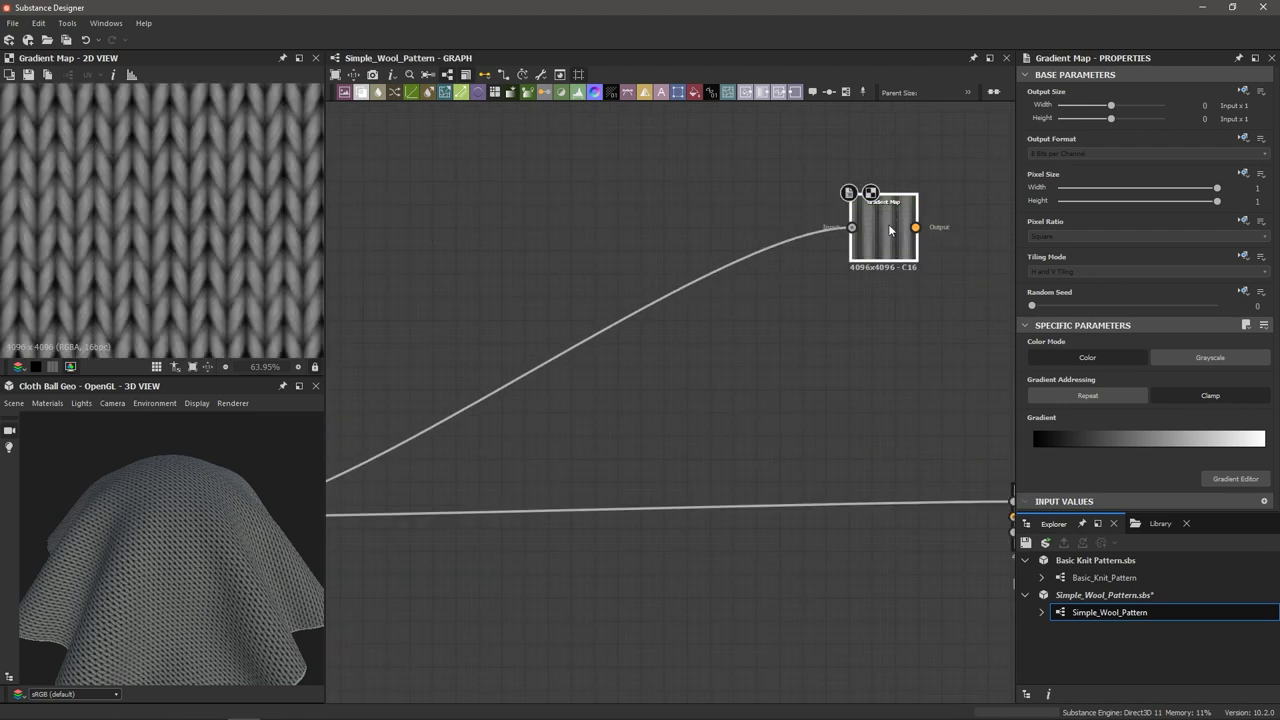
- Try a green key (#53792e) at position 0.077 near the dark end of the Gradient Map's gradient
{"action": "left_click", "coordinate": [1236, 479]}
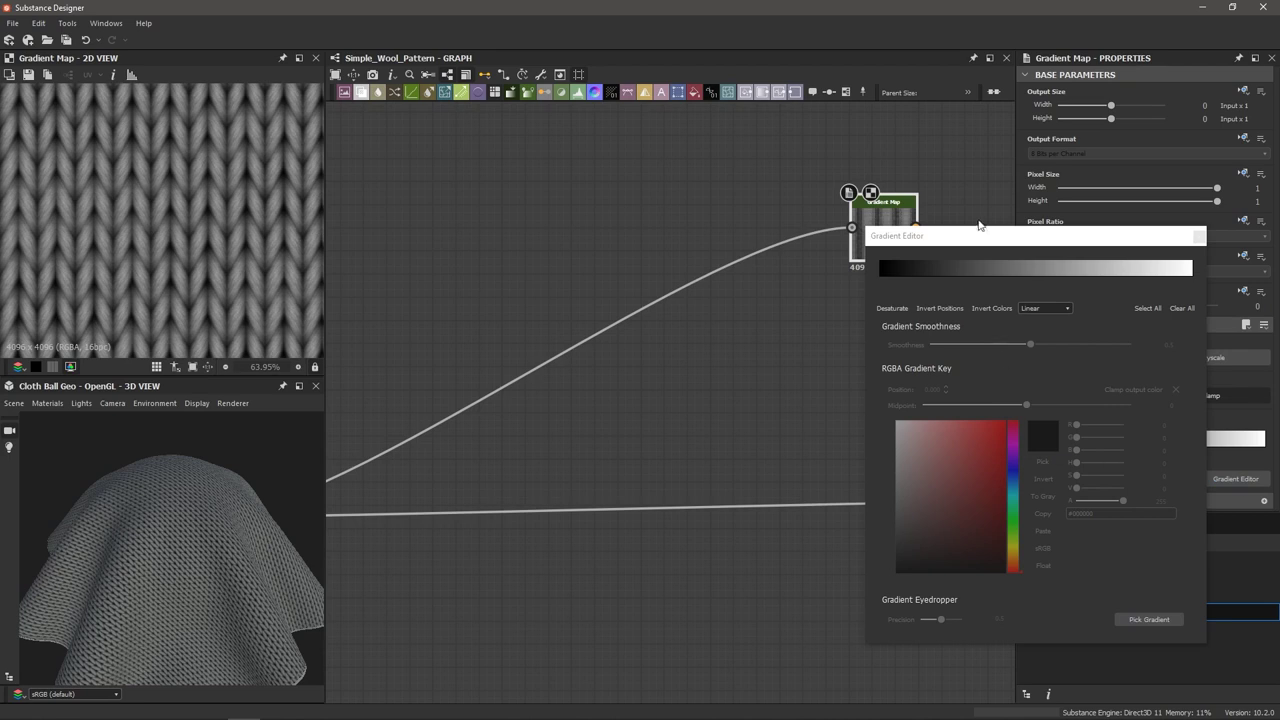
{"action": "left_click_drag", "start_coordinate": [980, 232], "coordinate": [727, 261]}
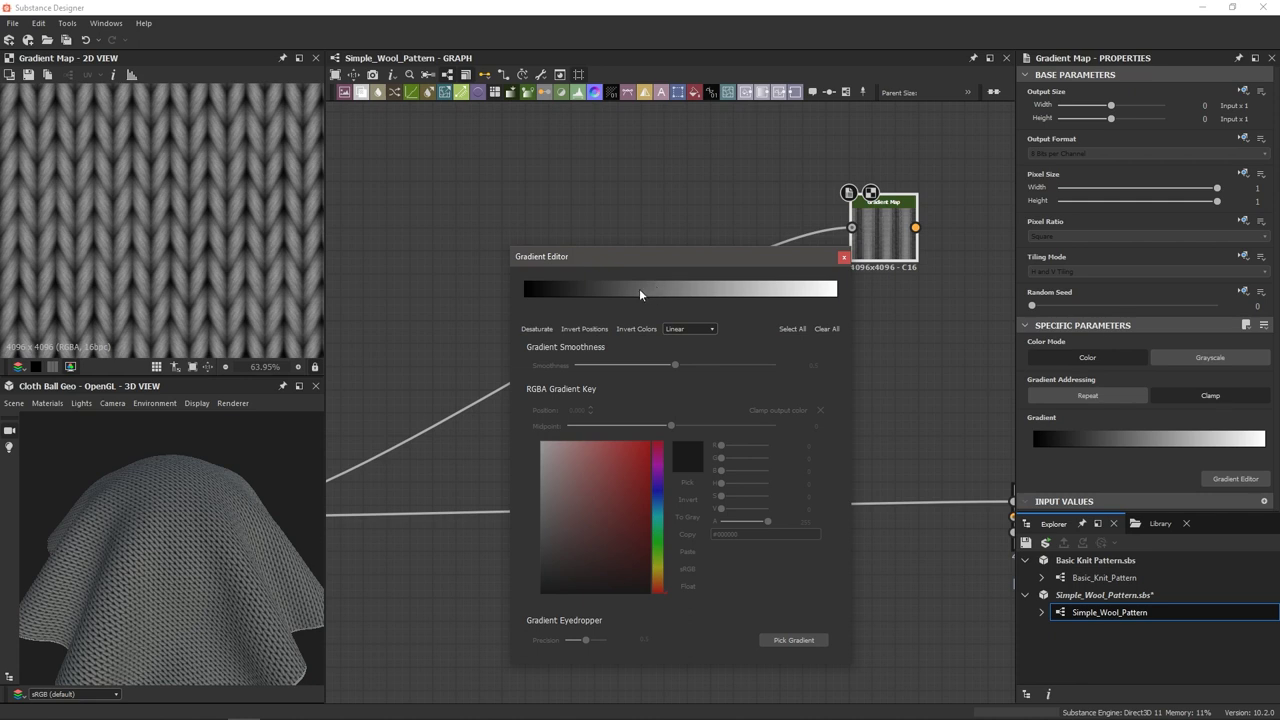
{"action": "left_click", "coordinate": [556, 292]}
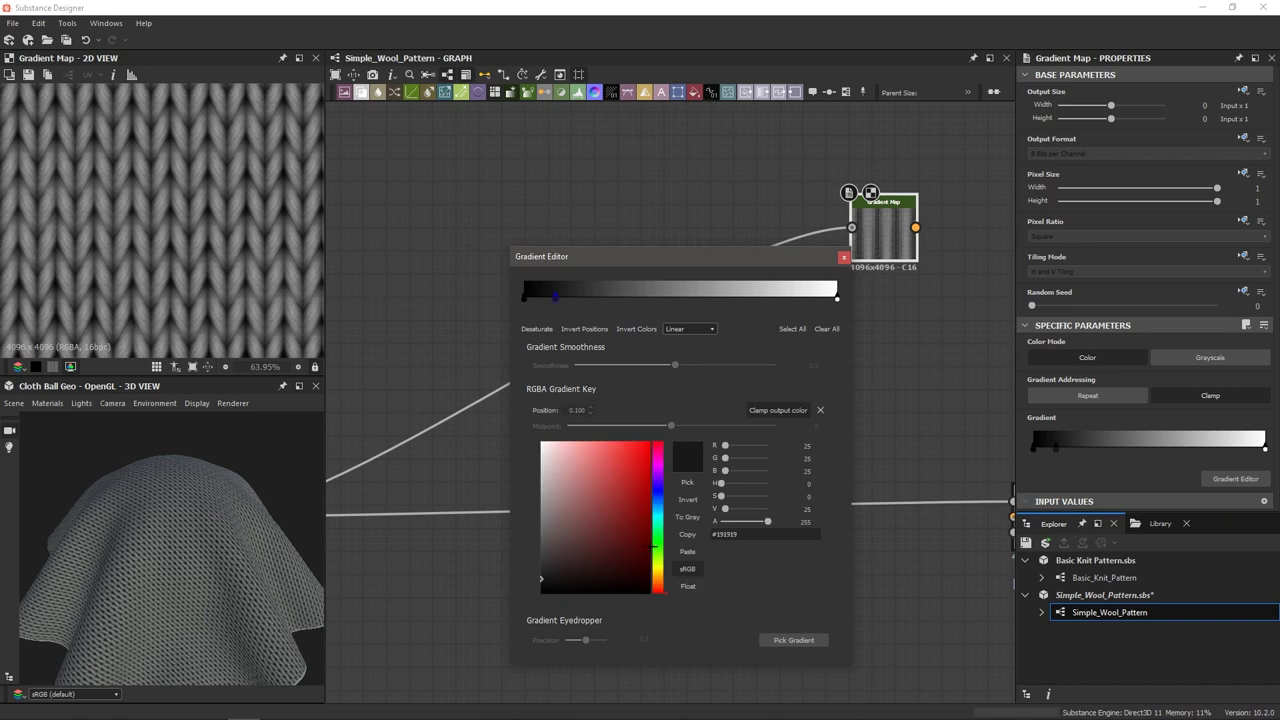
{"action": "left_click", "coordinate": [657, 553]}
{"action": "left_click", "coordinate": [607, 520]}
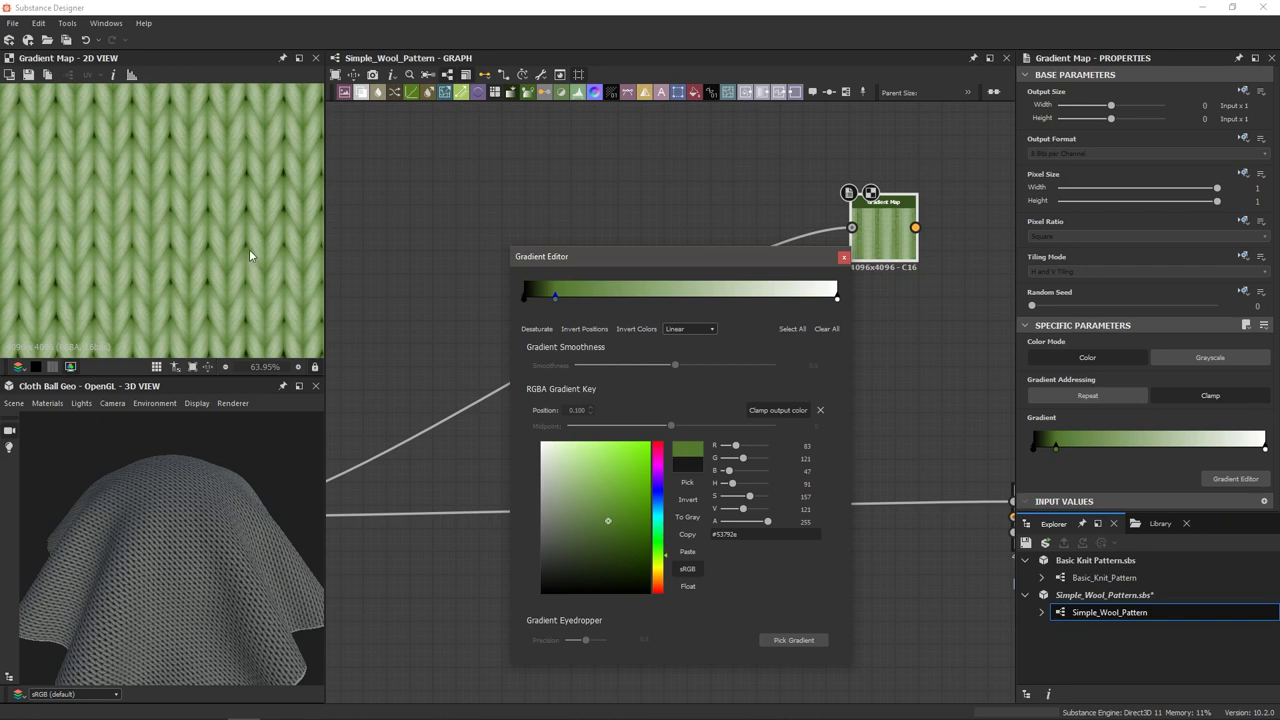
{"action": "mouse_move", "coordinate": [556, 302]}
{"action": "left_mouse_down"}
{"action": "mouse_move", "coordinate": [531, 304]}
{"action": "mouse_move", "coordinate": [569, 307]}
{"action": "left_mouse_up"}
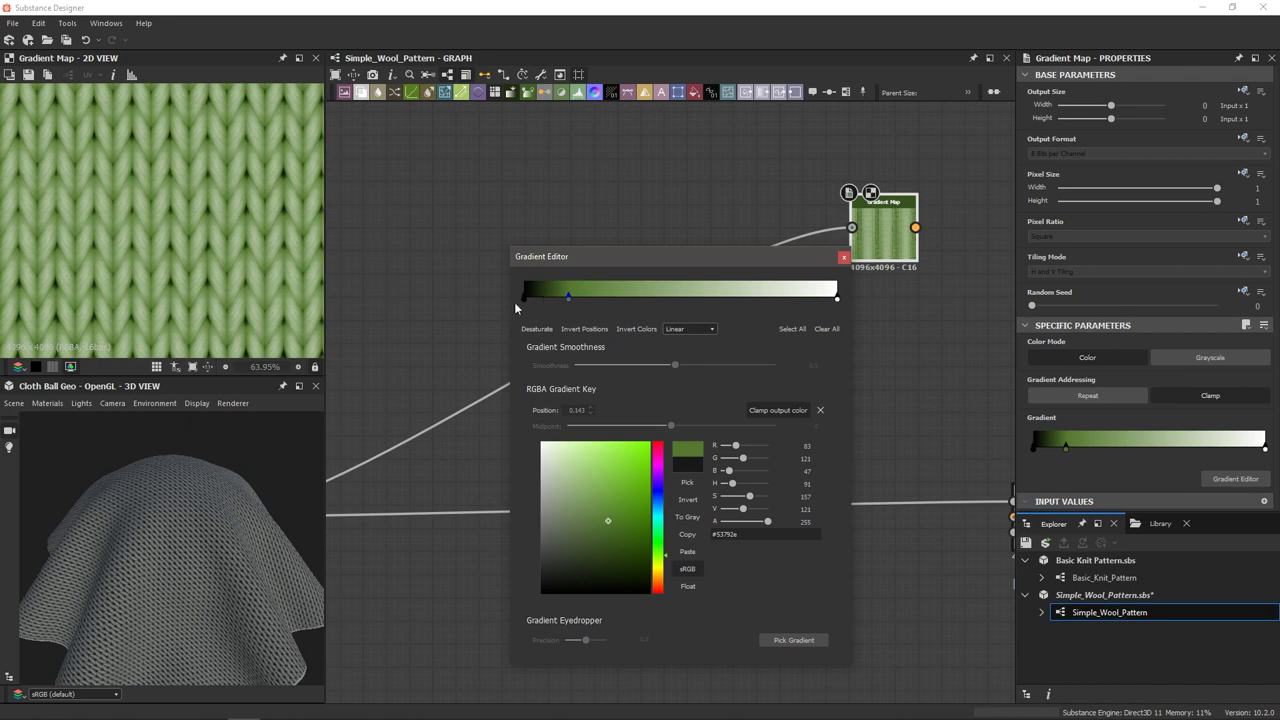
{"action": "mouse_move", "coordinate": [524, 300]}
{"action": "left_mouse_down"}
{"action": "mouse_move", "coordinate": [527, 282]}
{"action": "mouse_move", "coordinate": [548, 299]}
{"action": "left_mouse_up"}
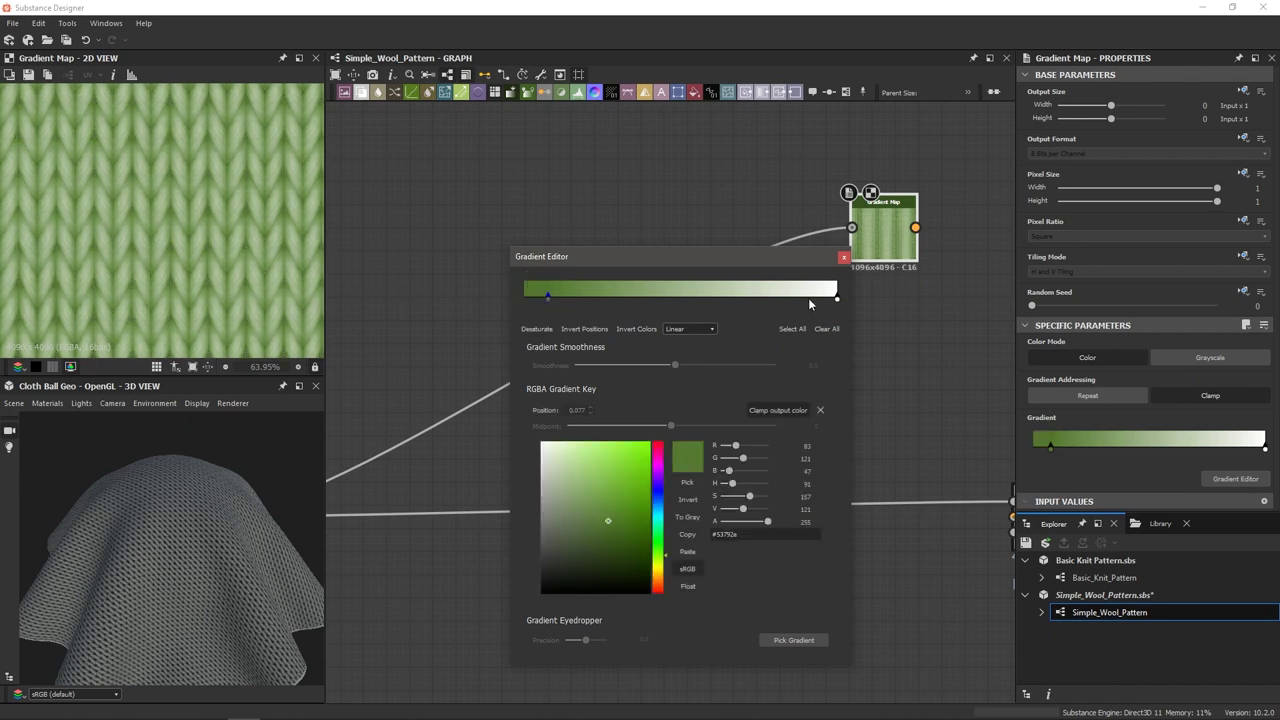
{"action": "mouse_move", "coordinate": [837, 297]}
{"action": "left_mouse_down"}
{"action": "mouse_move", "coordinate": [636, 300]}
{"action": "mouse_move", "coordinate": [840, 300]}
{"action": "left_mouse_up"}
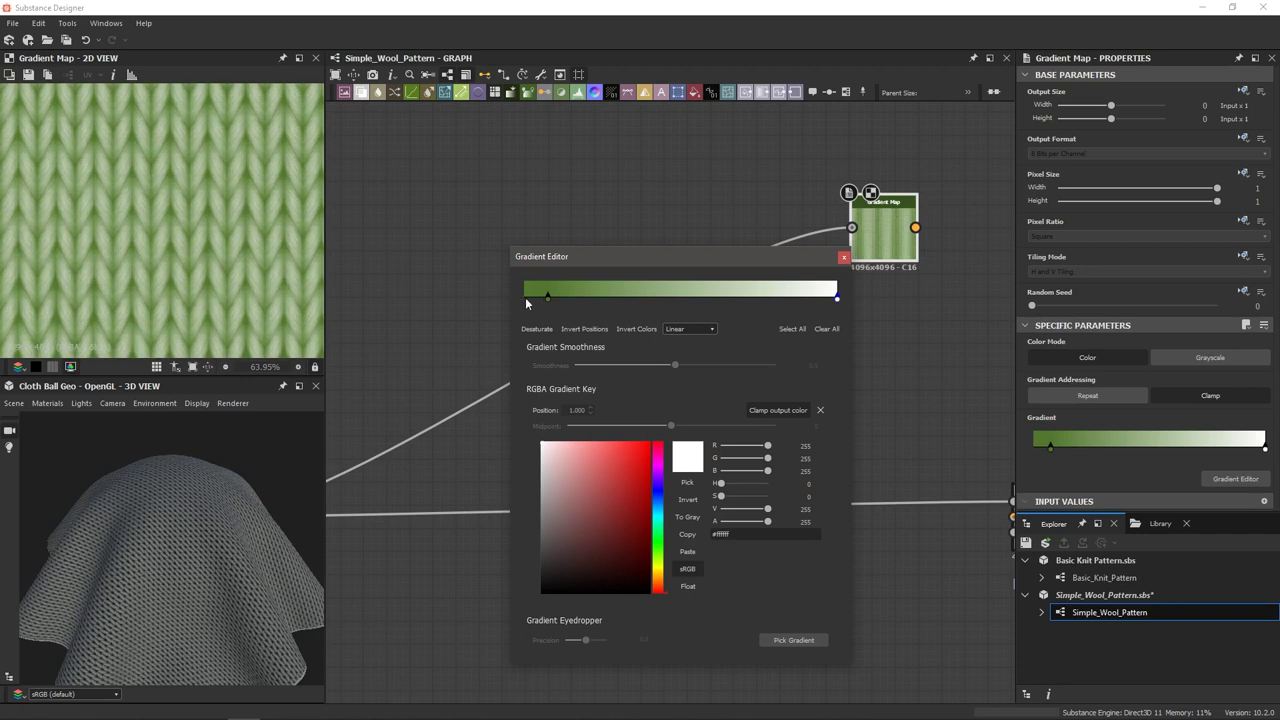
- Try a blue key (#1964d5) at position 0.674 toward the light end of the gradient
{"action": "left_click", "coordinate": [756, 292]}
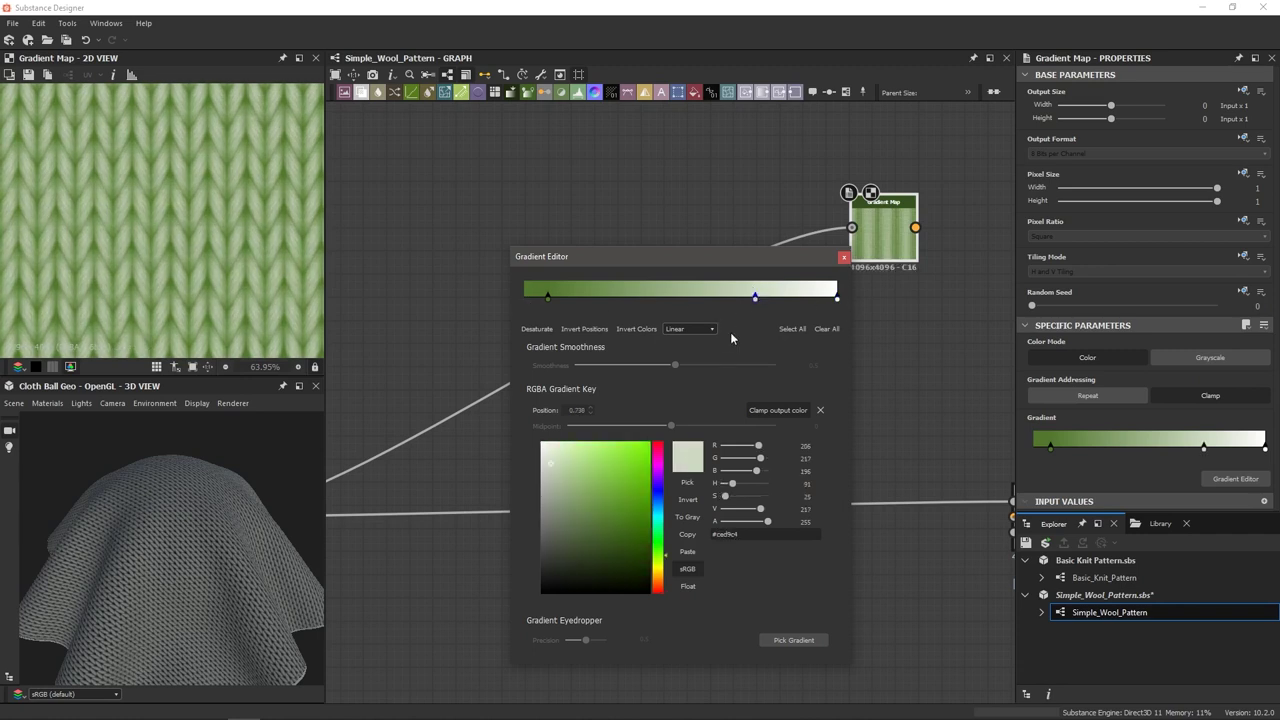
{"action": "left_click", "coordinate": [657, 502]}
{"action": "left_click", "coordinate": [616, 490]}
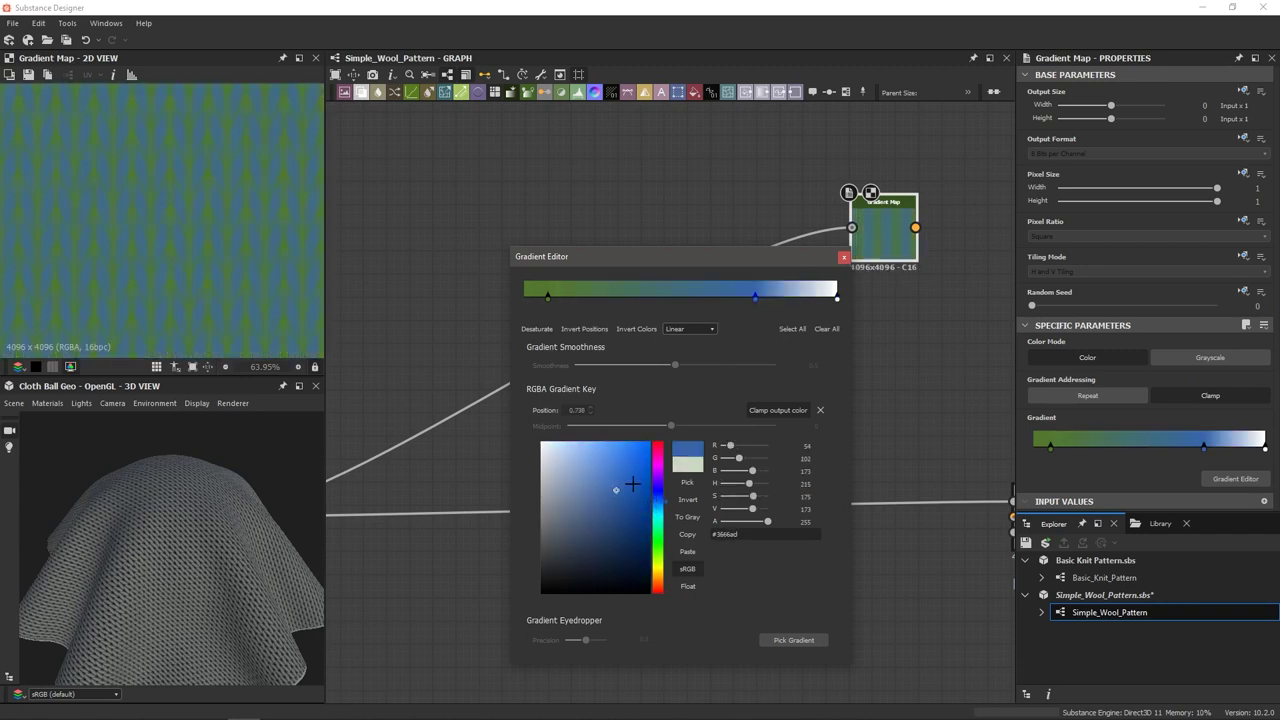
{"action": "left_click", "coordinate": [637, 466]}
{"action": "left_click_drag", "start_coordinate": [756, 297], "coordinate": [736, 298]}
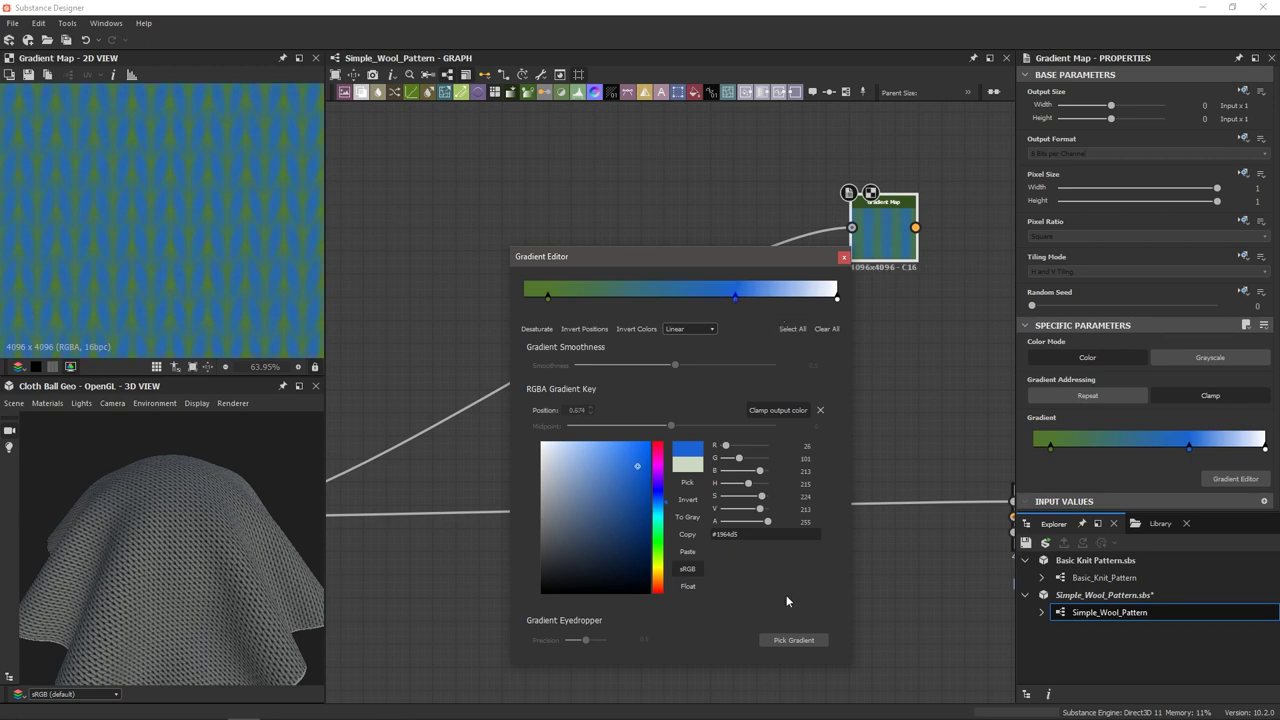
- Clear all color keys from the Gradient Map's gradient and close the Gradient Editor
{"action": "left_click", "coordinate": [797, 639]}
{"action": "left_click", "coordinate": [826, 328]}
{"action": "left_click", "coordinate": [843, 257]}
- Connect the Gradient Map's output to the Base Color output and delete the Uniform Color node that fed it
{"action": "scroll", "coordinate": [942, 338], "scroll_direction": "down", "scroll_amount": 1}
{"action": "middle_click_drag", "start_coordinate": [942, 338], "coordinate": [686, 334]}
{"action": "scroll", "coordinate": [780, 357], "scroll_direction": "up", "scroll_amount": 1}
{"action": "left_click_drag", "start_coordinate": [649, 337], "coordinate": [843, 360]}
{"action": "left_click", "coordinate": [752, 364]}
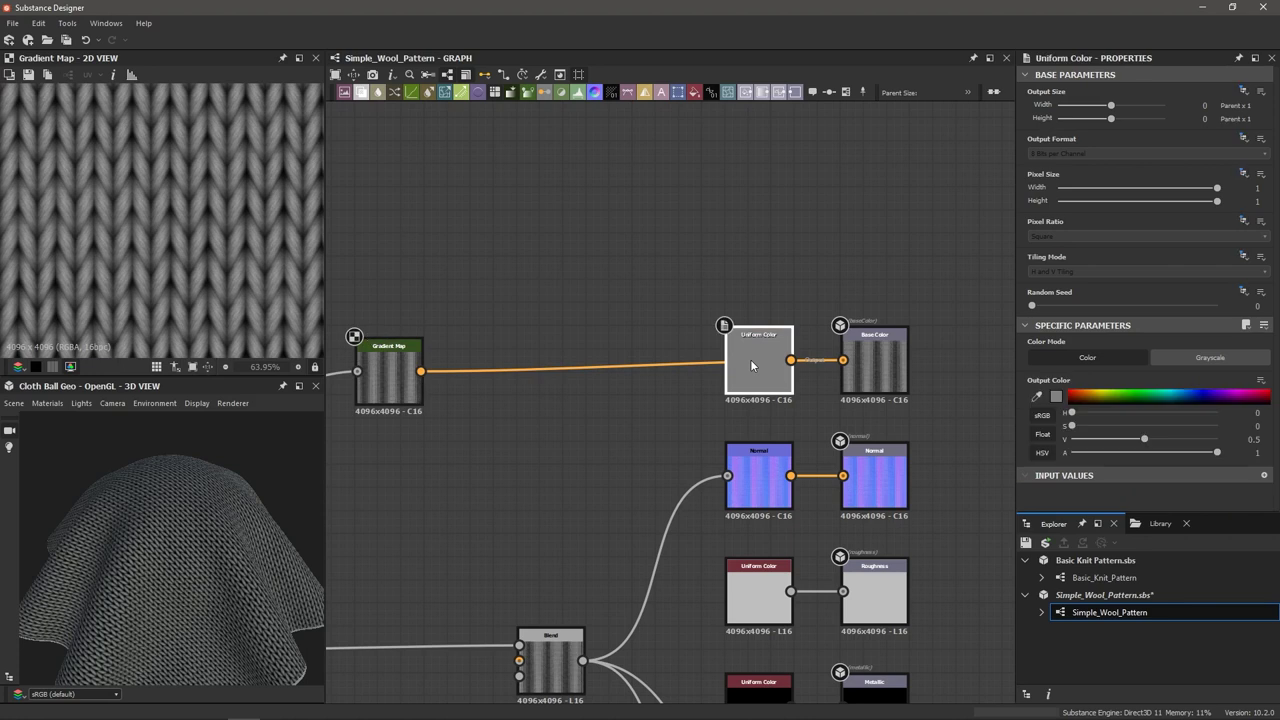
{"action": "key", "text": "Delete"}
{"action": "scroll", "coordinate": [731, 316], "scroll_direction": "down", "scroll_amount": 1}
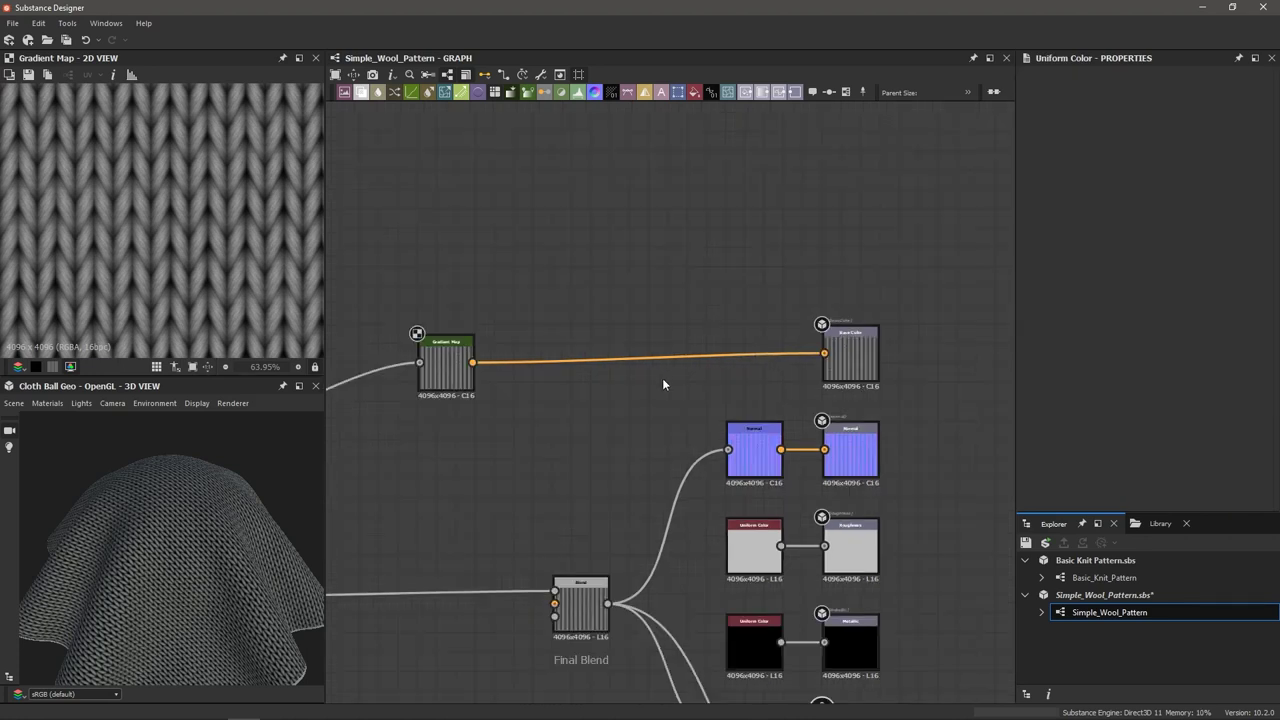
- Pick the Gradient Map's gradient from the pink wool reference image and check the coloring on the 3D cloth
{"action": "left_click", "coordinate": [446, 368]}
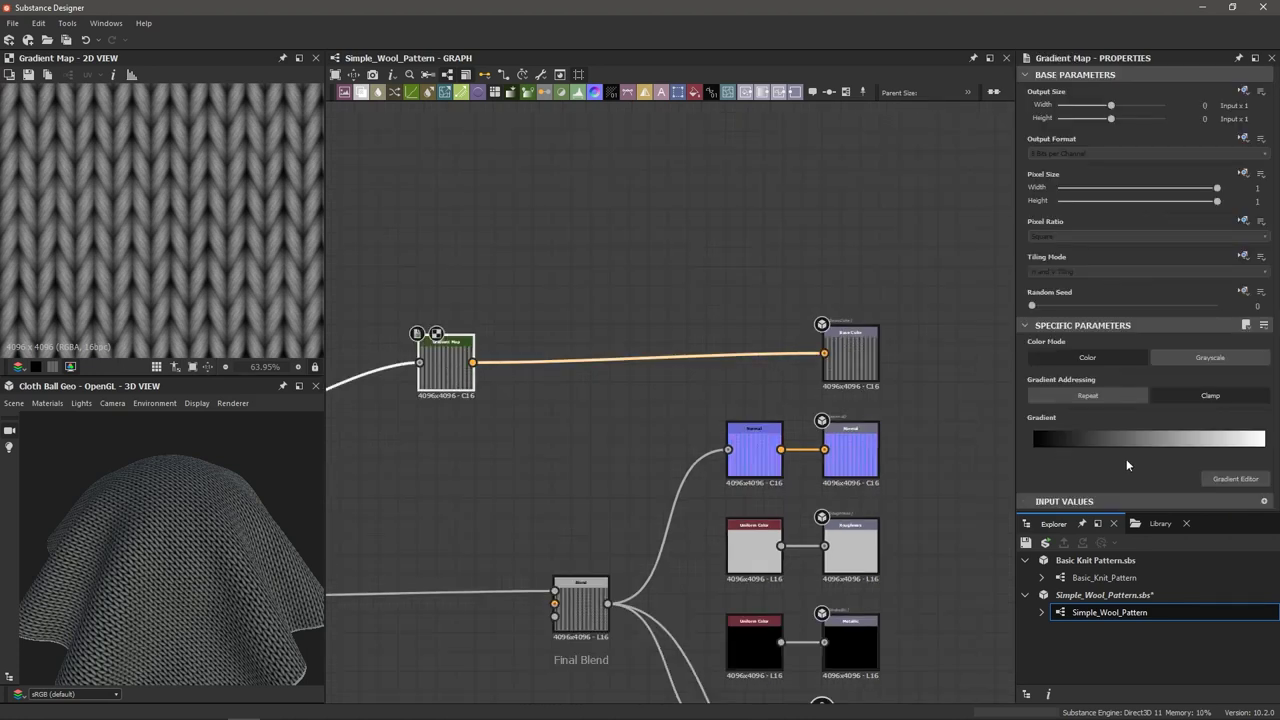
{"action": "left_click", "coordinate": [1236, 480]}
{"action": "left_click_drag", "start_coordinate": [757, 257], "coordinate": [1063, 226]}
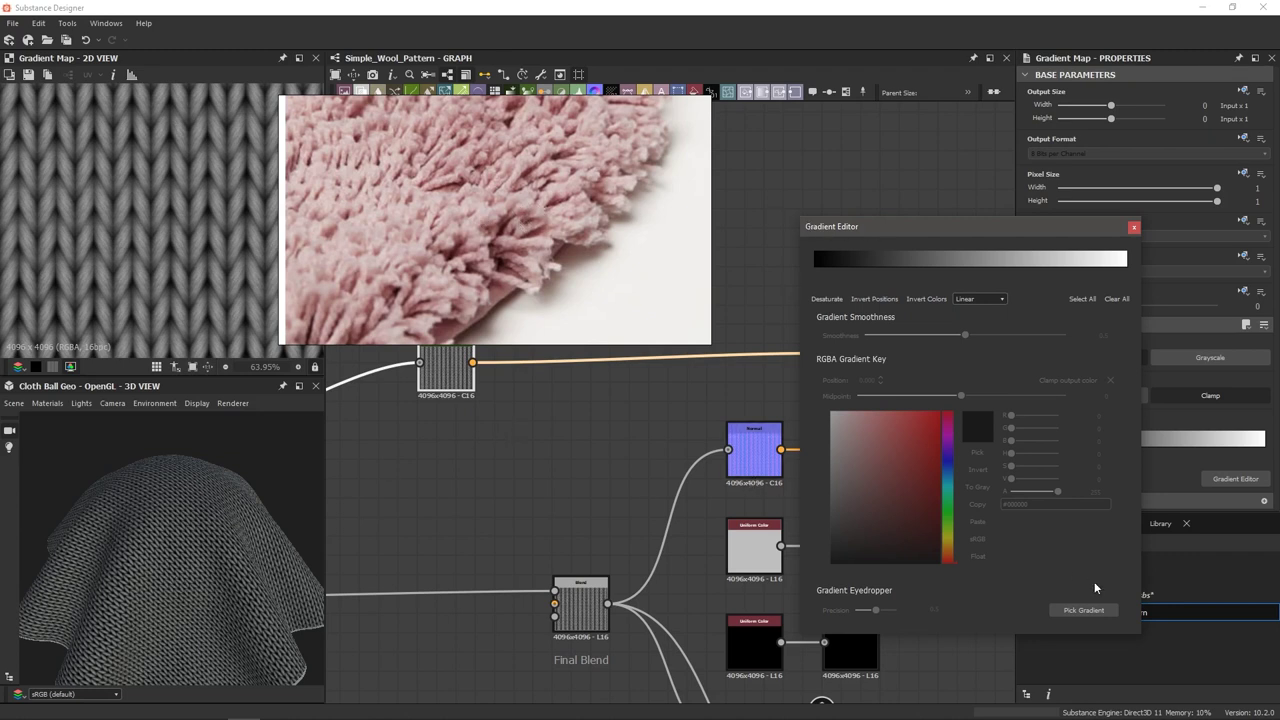
{"action": "left_click", "coordinate": [1073, 612]}
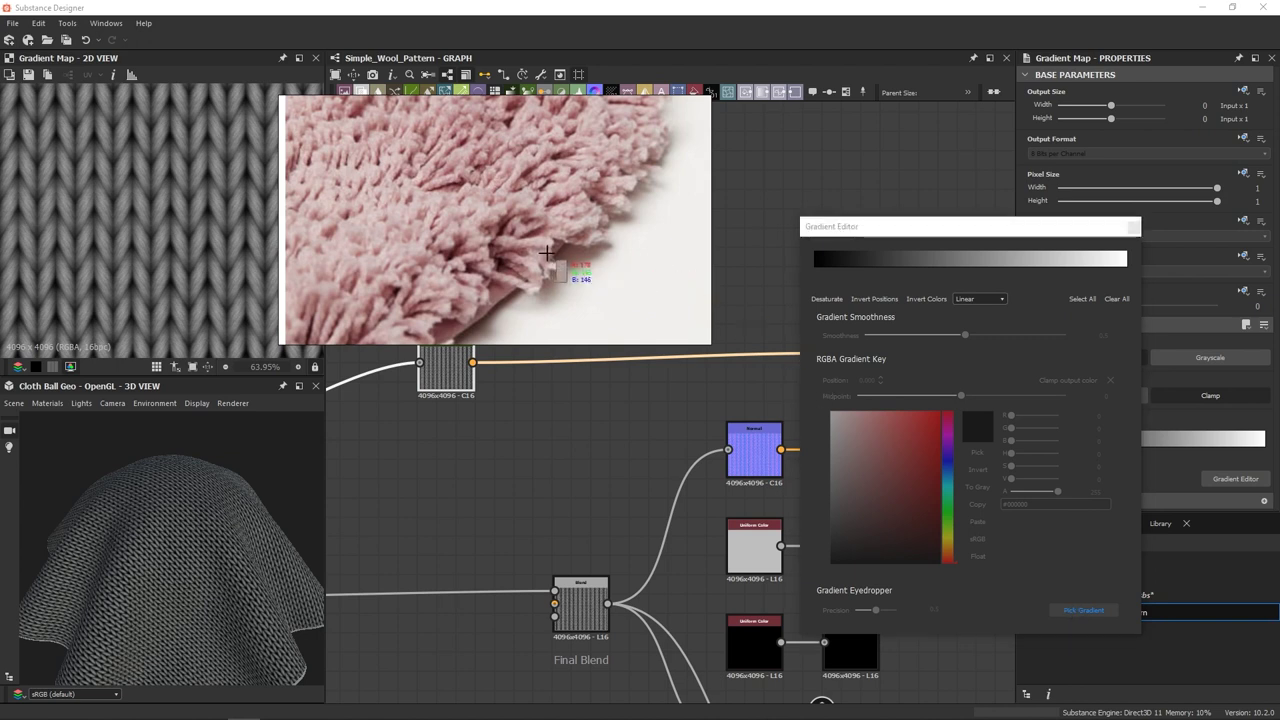
{"action": "mouse_move", "coordinate": [463, 260]}
{"action": "left_mouse_down"}
{"action": "mouse_move", "coordinate": [500, 272]}
{"action": "mouse_move", "coordinate": [471, 249]}
{"action": "mouse_move", "coordinate": [484, 214]}
{"action": "left_mouse_up"}
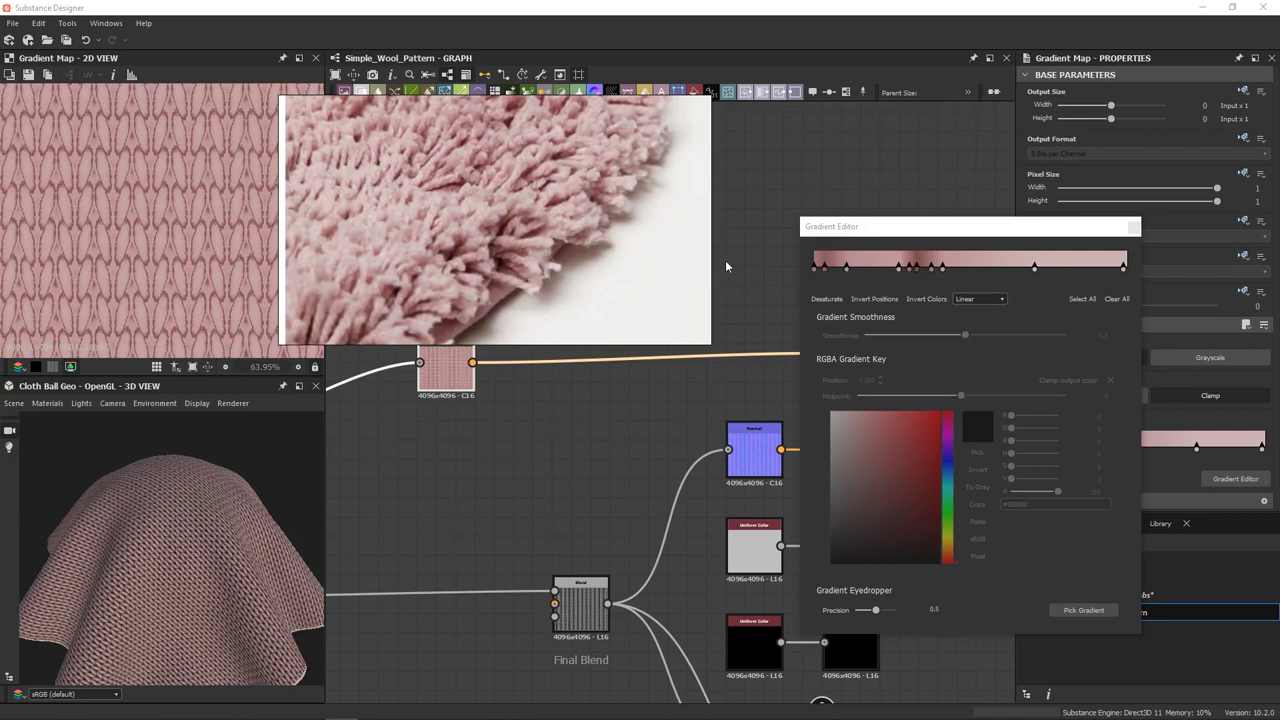
{"action": "scroll", "coordinate": [158, 590], "scroll_direction": "up", "scroll_amount": 10}
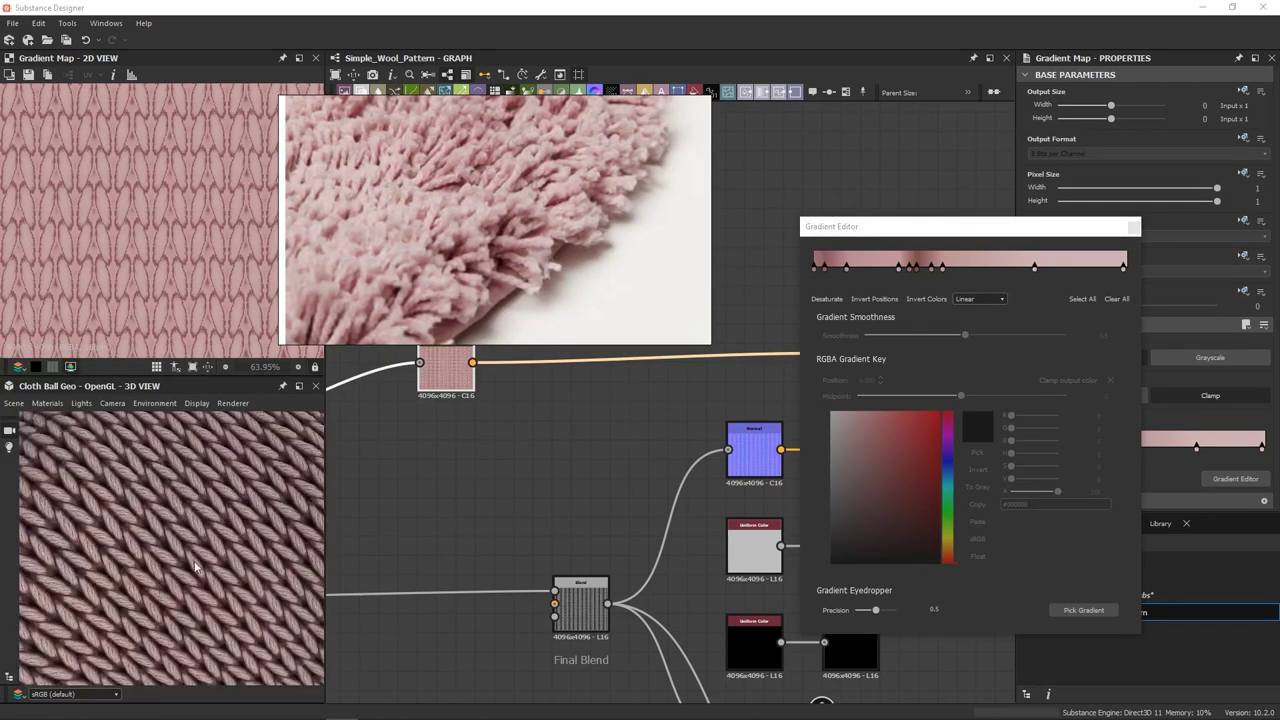
{"action": "scroll", "coordinate": [195, 567], "scroll_direction": "down", "scroll_amount": 3}
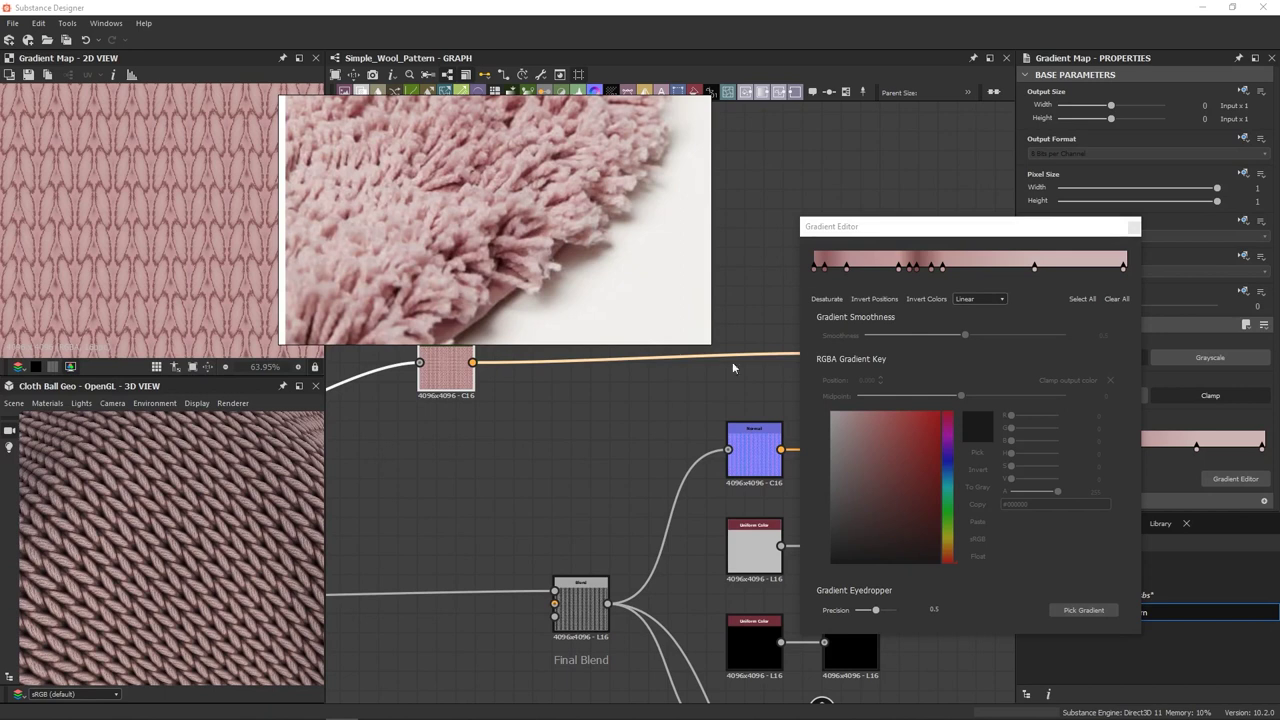
- Set the gradient eyedropper's precision to 0 and resample the gradient from the pink wool reference
{"action": "left_click", "coordinate": [876, 611]}
{"action": "mouse_move", "coordinate": [876, 613]}
{"action": "left_mouse_down"}
{"action": "mouse_move", "coordinate": [894, 617]}
{"action": "mouse_move", "coordinate": [853, 615]}
{"action": "left_mouse_up"}
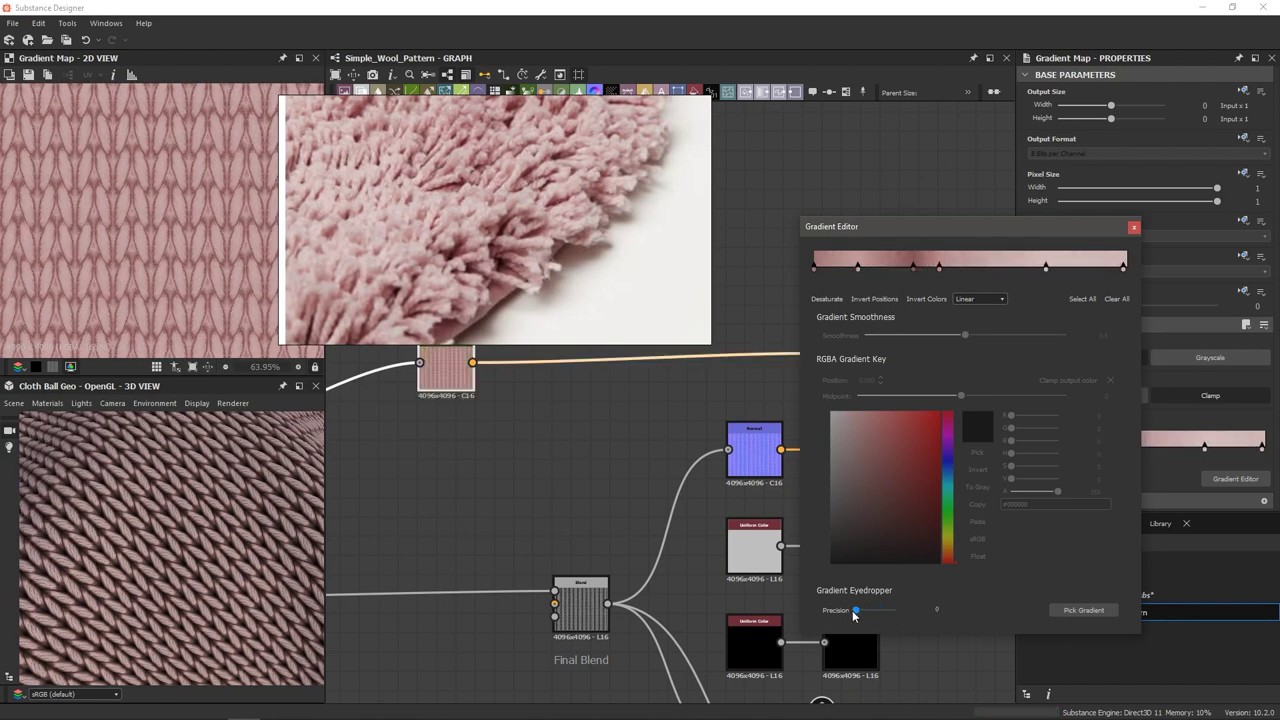
{"action": "left_click", "coordinate": [1072, 612]}
{"action": "left_click_drag", "start_coordinate": [380, 260], "coordinate": [421, 234]}
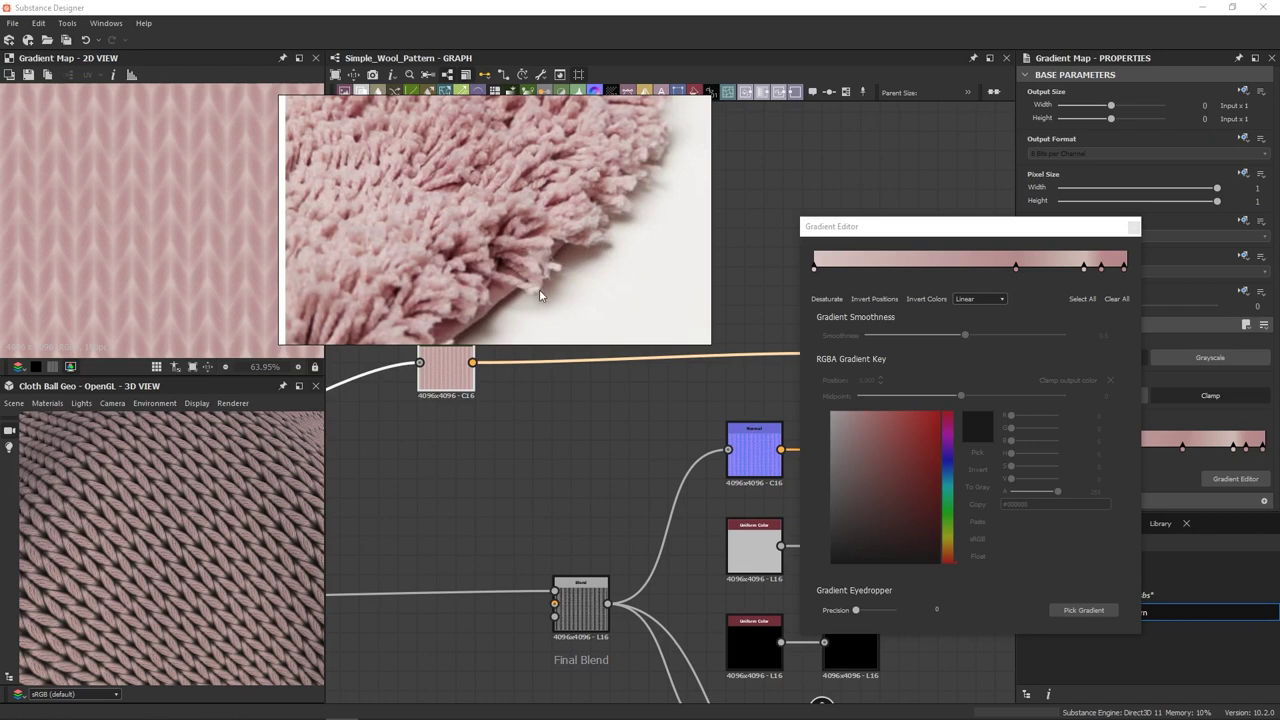
- Set the gradient eyedropper's precision to 0.46 and resample the gradient across the pink wool
{"action": "left_click_drag", "start_coordinate": [856, 611], "coordinate": [875, 614]}
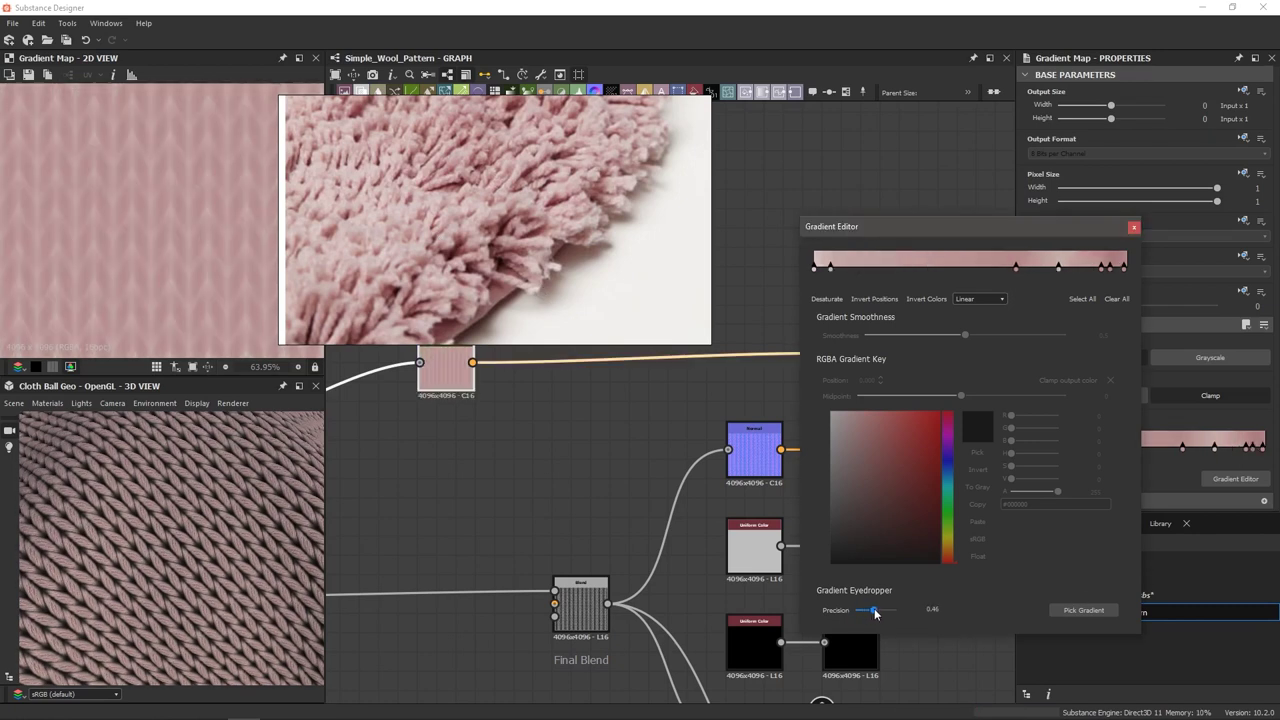
{"action": "left_click", "coordinate": [1090, 610]}
{"action": "left_click_drag", "start_coordinate": [458, 205], "coordinate": [505, 178]}
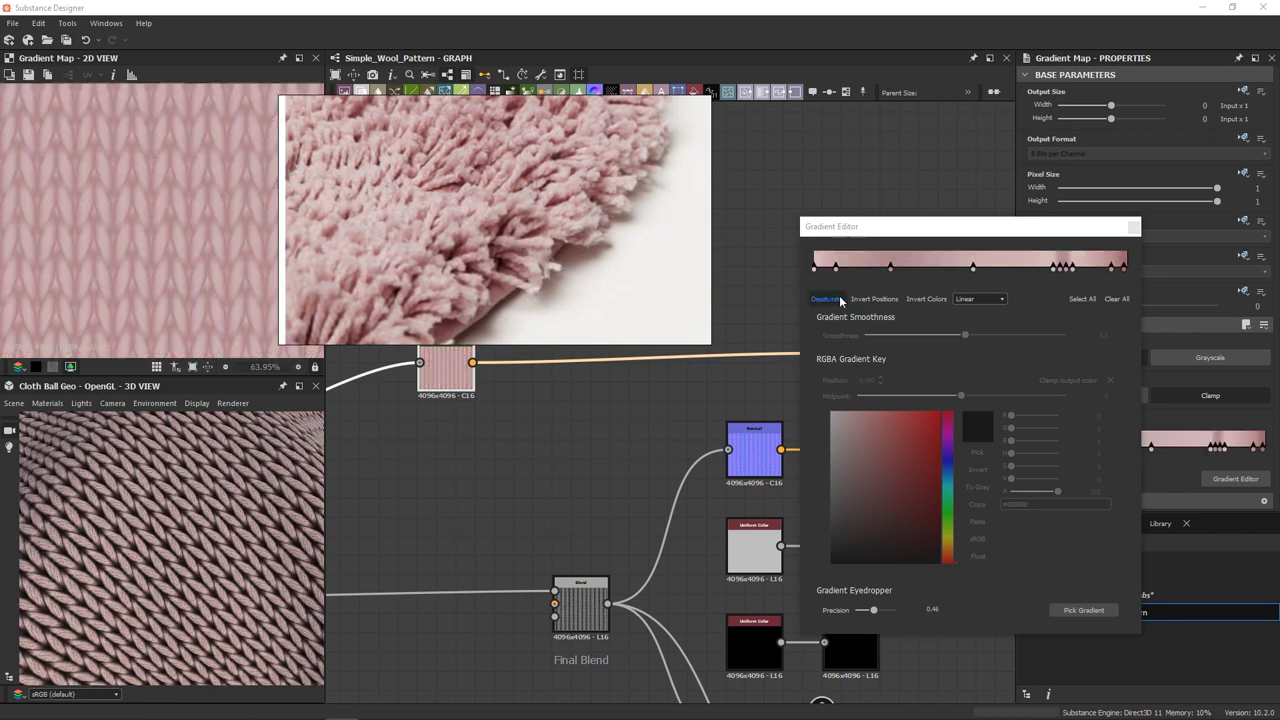
- Select all the gradient's color keys, try shifting their saturation together, and close the Gradient Editor
{"action": "left_click_drag", "start_coordinate": [813, 268], "coordinate": [1141, 258]}
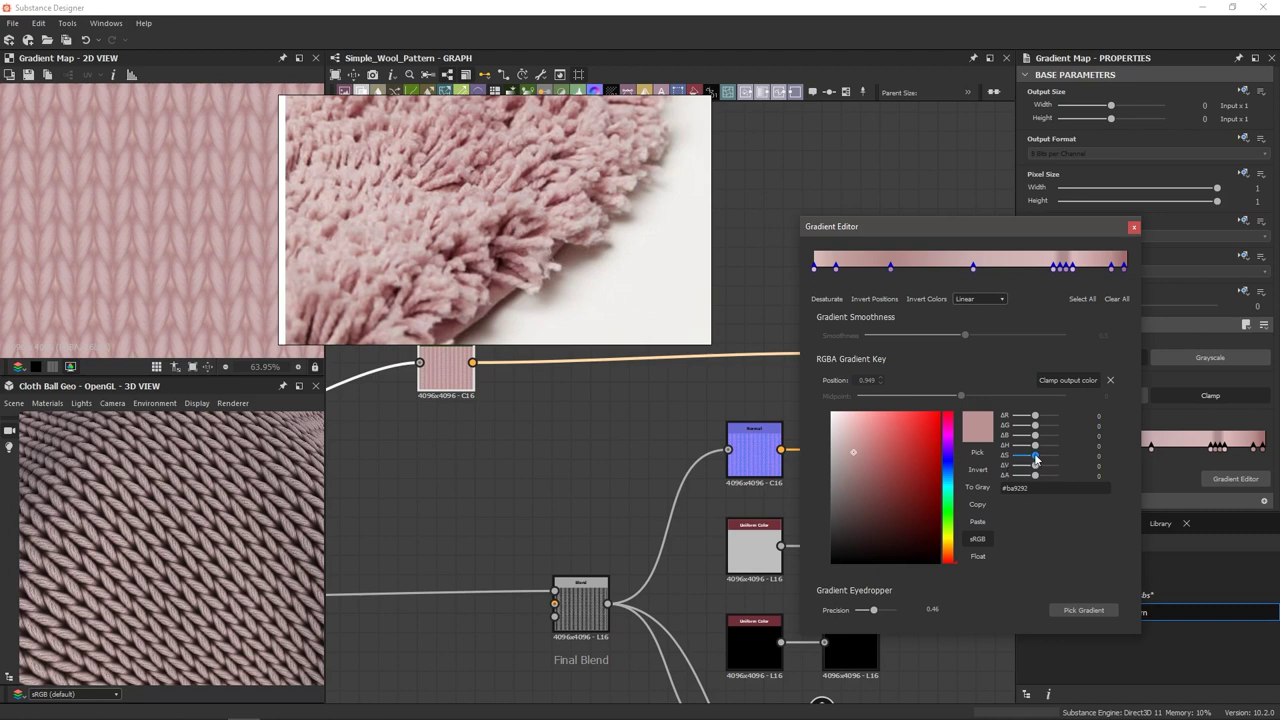
{"action": "left_click_drag", "start_coordinate": [1035, 458], "coordinate": [1033, 471]}
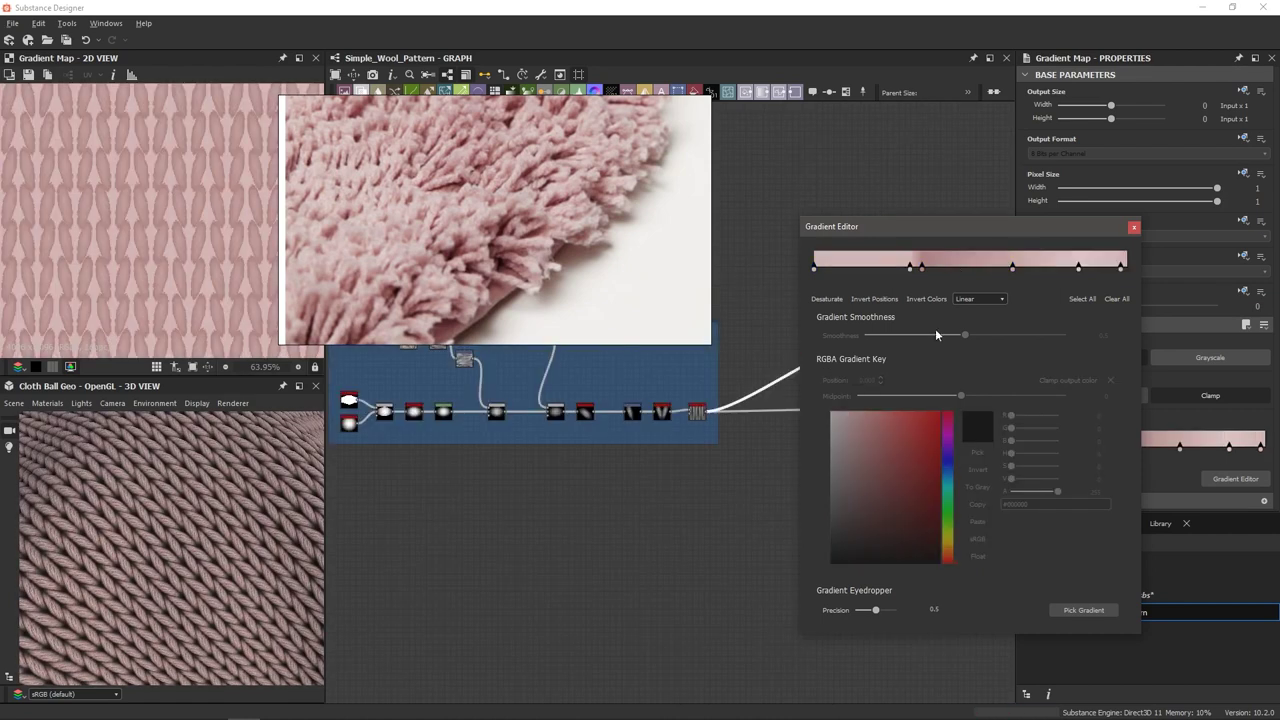
{"action": "left_click", "coordinate": [1133, 227]}
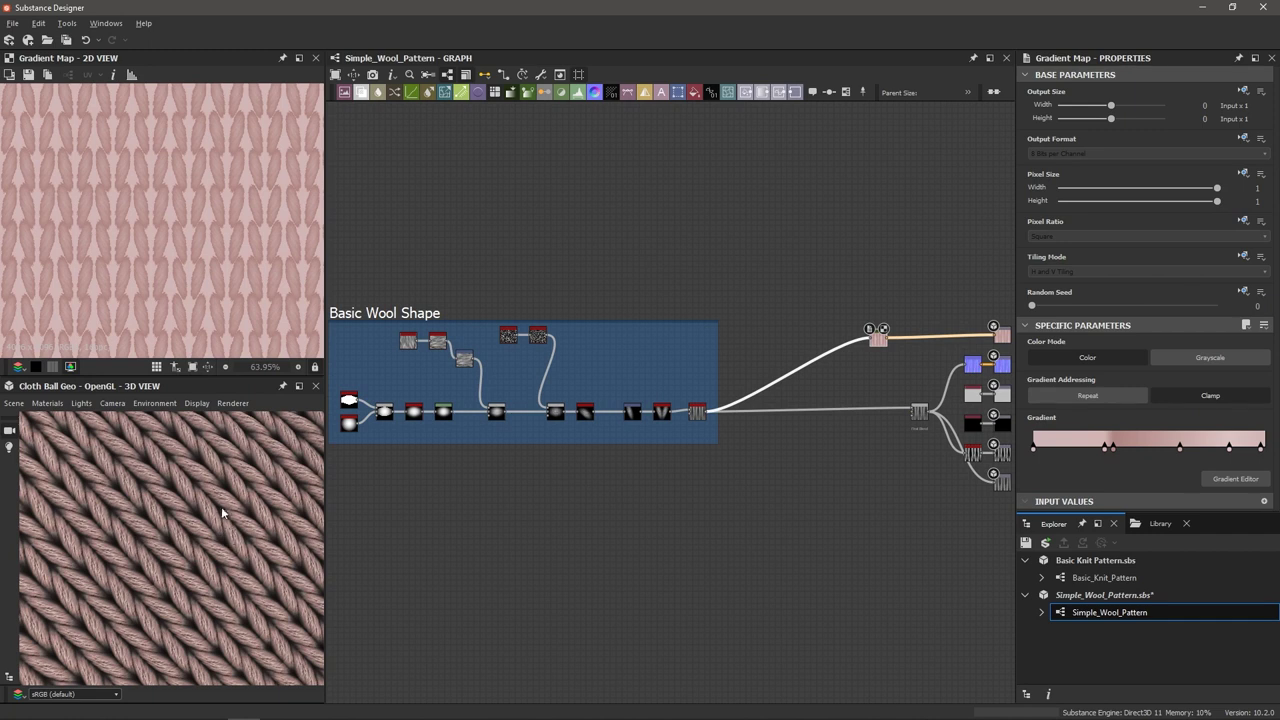
- Set the Ambient Occlusion node's Height Depth to 0.06 and check the shading on the 3D cloth
{"action": "scroll", "coordinate": [985, 450], "scroll_direction": "up", "scroll_amount": 8}
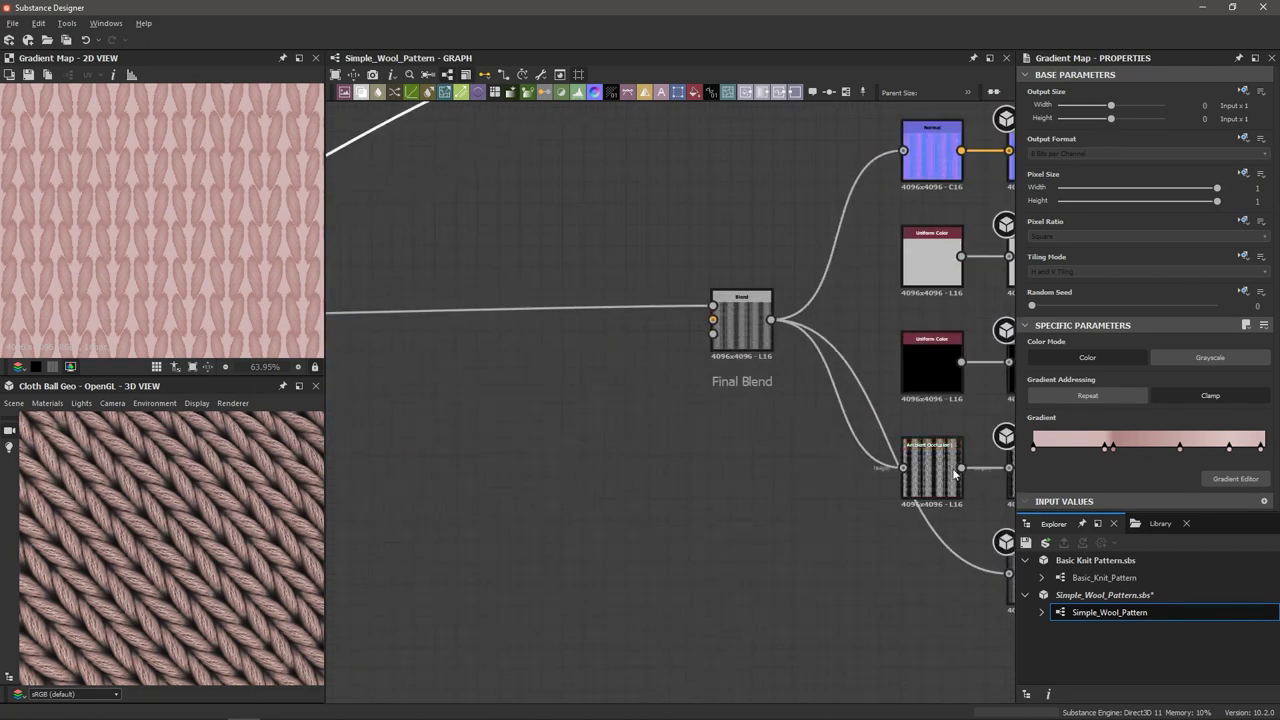
{"action": "left_click", "coordinate": [913, 455]}
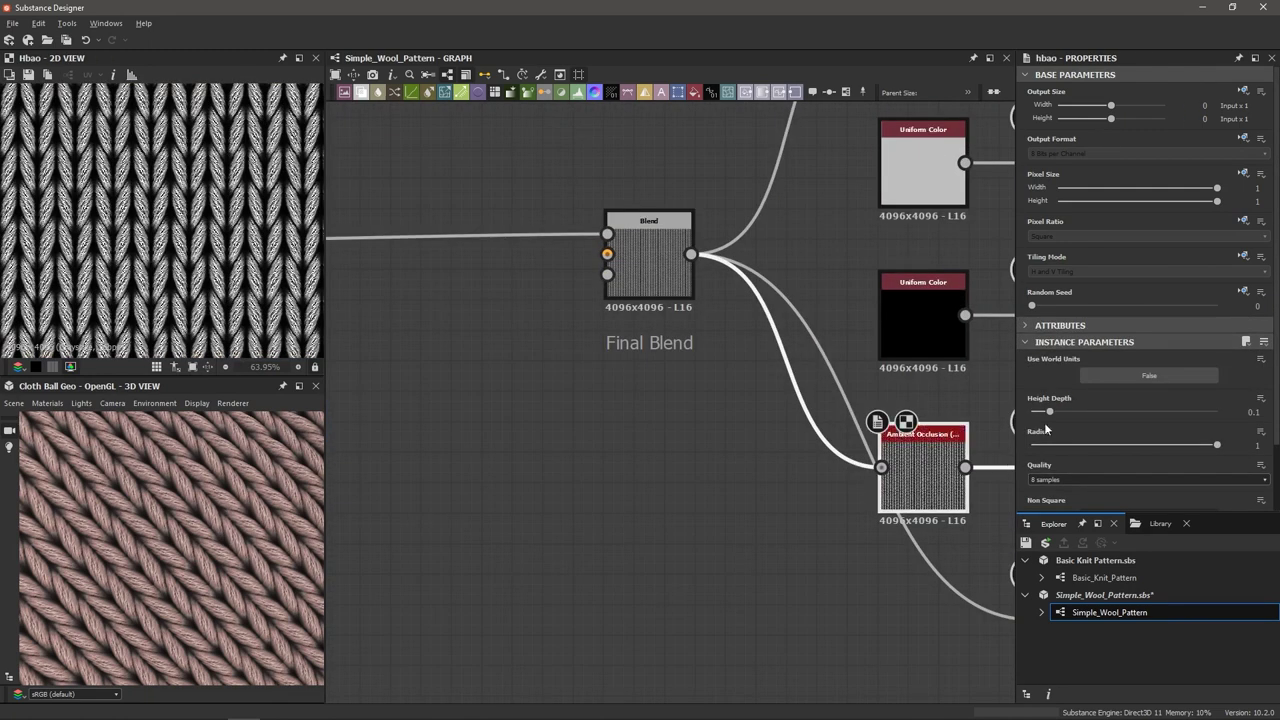
{"action": "left_click_drag", "start_coordinate": [1049, 415], "coordinate": [1044, 424]}
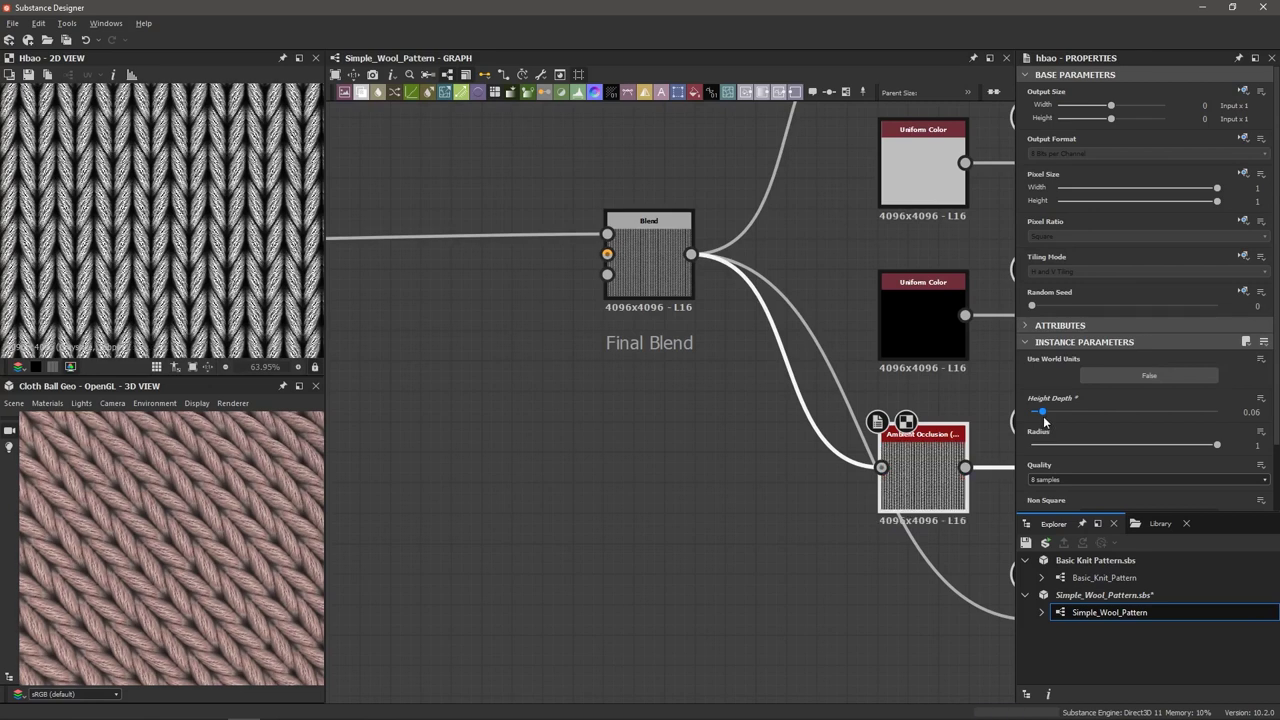
{"action": "scroll", "coordinate": [216, 597], "scroll_direction": "down", "scroll_amount": 5}
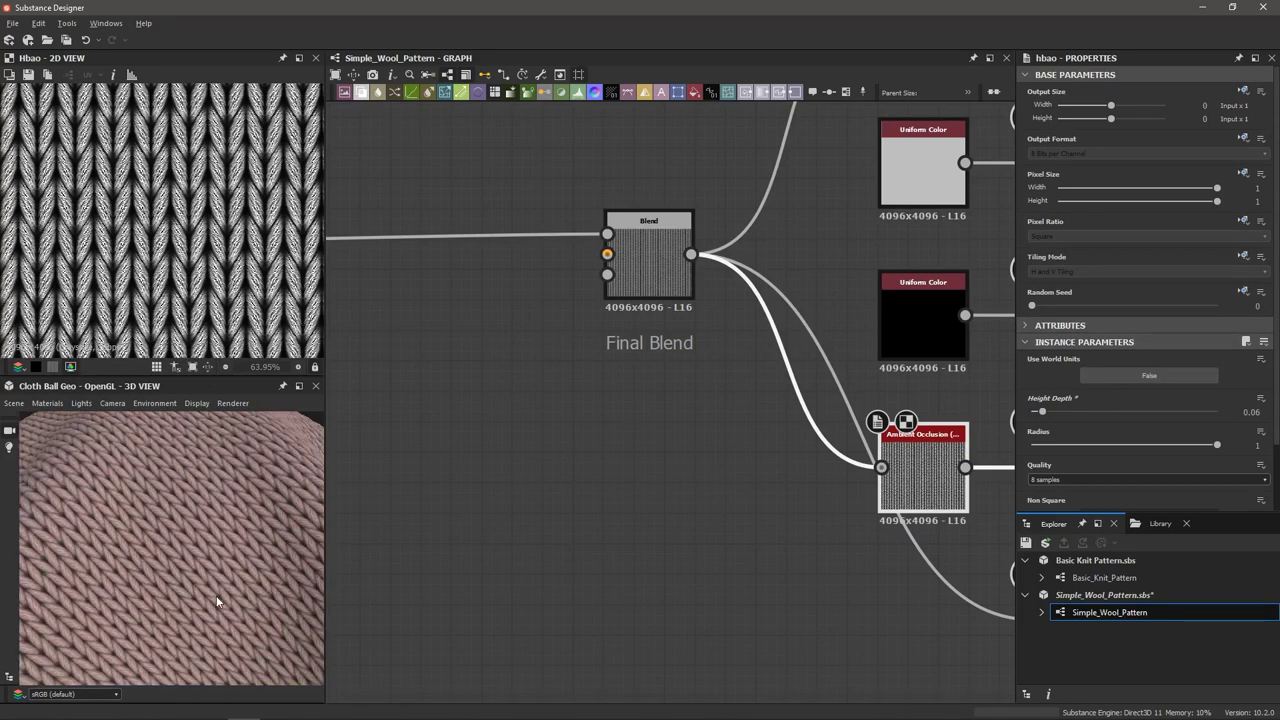
{"action": "mouse_move", "coordinate": [216, 595]}
{"action": "left_mouse_down"}
{"action": "mouse_move", "coordinate": [210, 566]}
{"action": "mouse_move", "coordinate": [170, 560]}
{"action": "mouse_move", "coordinate": [214, 555]}
{"action": "mouse_move", "coordinate": [196, 556]}
{"action": "left_mouse_up"}
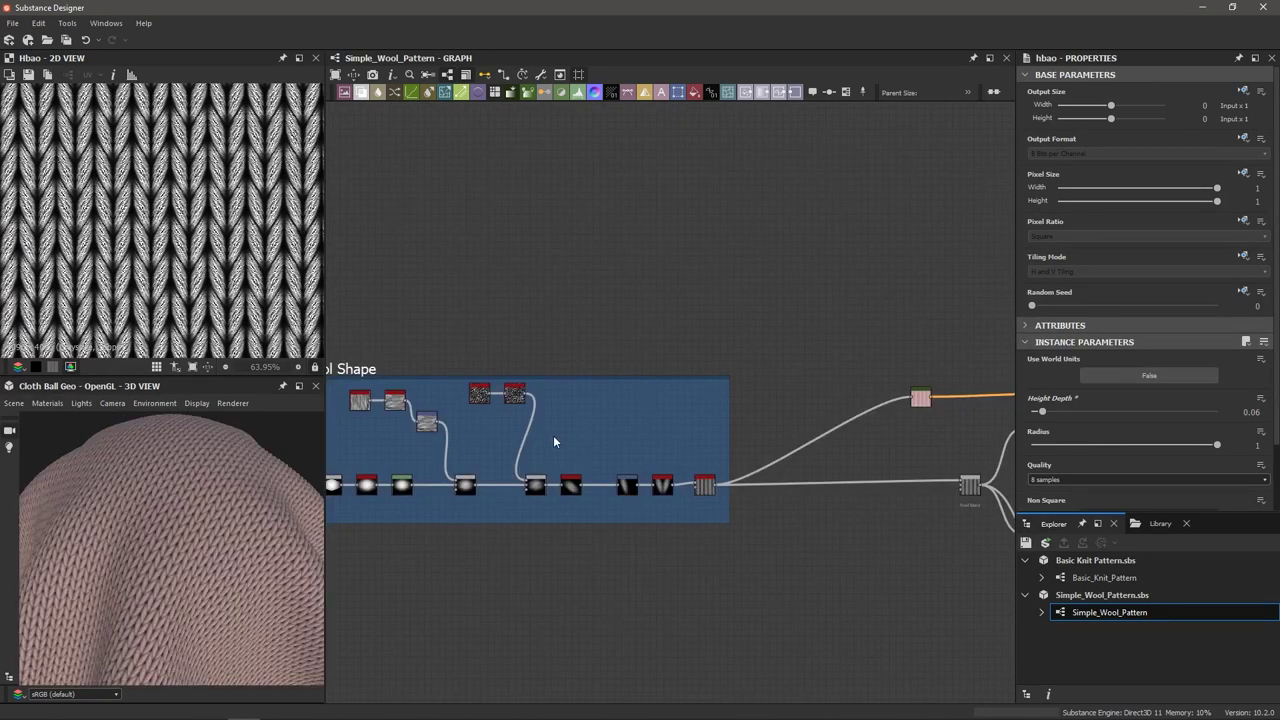
- Offset the crease texture up and to the left in the Transformation 2D node of the Basic Wool Shape
{"action": "scroll", "coordinate": [553, 436], "scroll_direction": "up", "scroll_amount": 5}
{"action": "scroll", "coordinate": [530, 428], "scroll_direction": "up", "scroll_amount": 2}
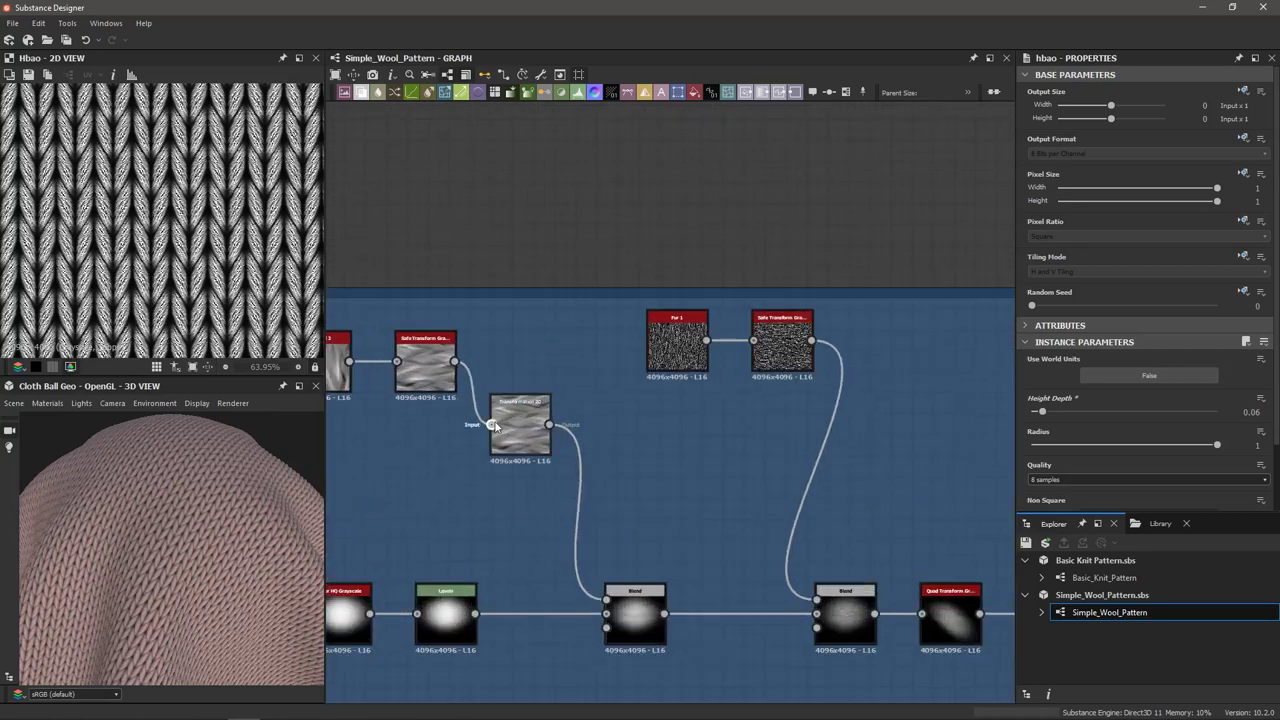
{"action": "double_click", "coordinate": [521, 424]}
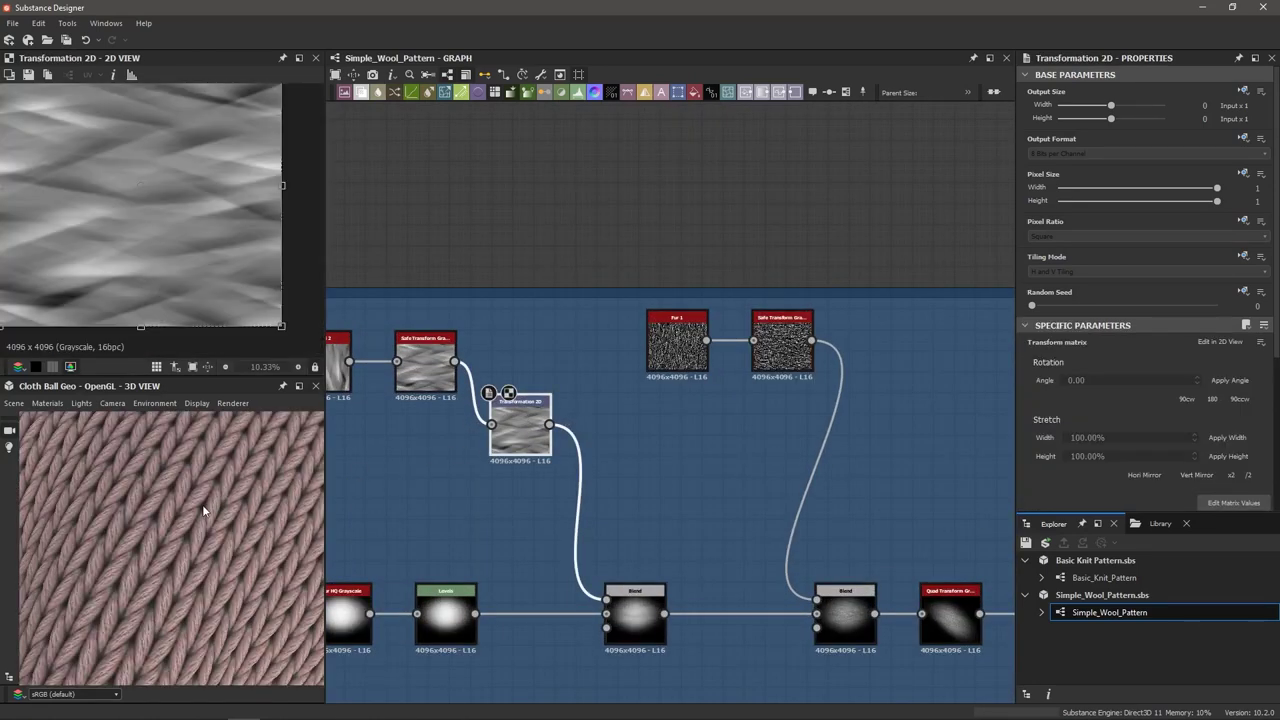
{"action": "scroll", "coordinate": [148, 238], "scroll_direction": "down", "scroll_amount": 2}
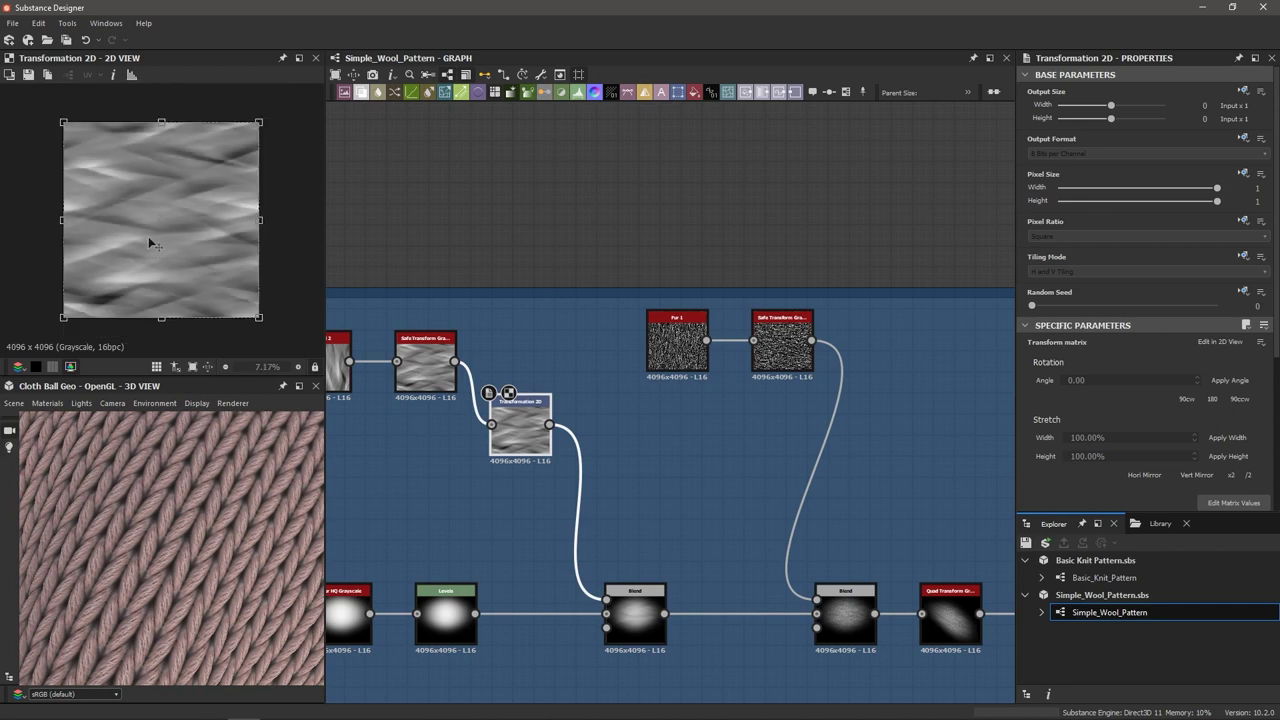
{"action": "left_click_drag", "start_coordinate": [190, 266], "coordinate": [163, 249]}
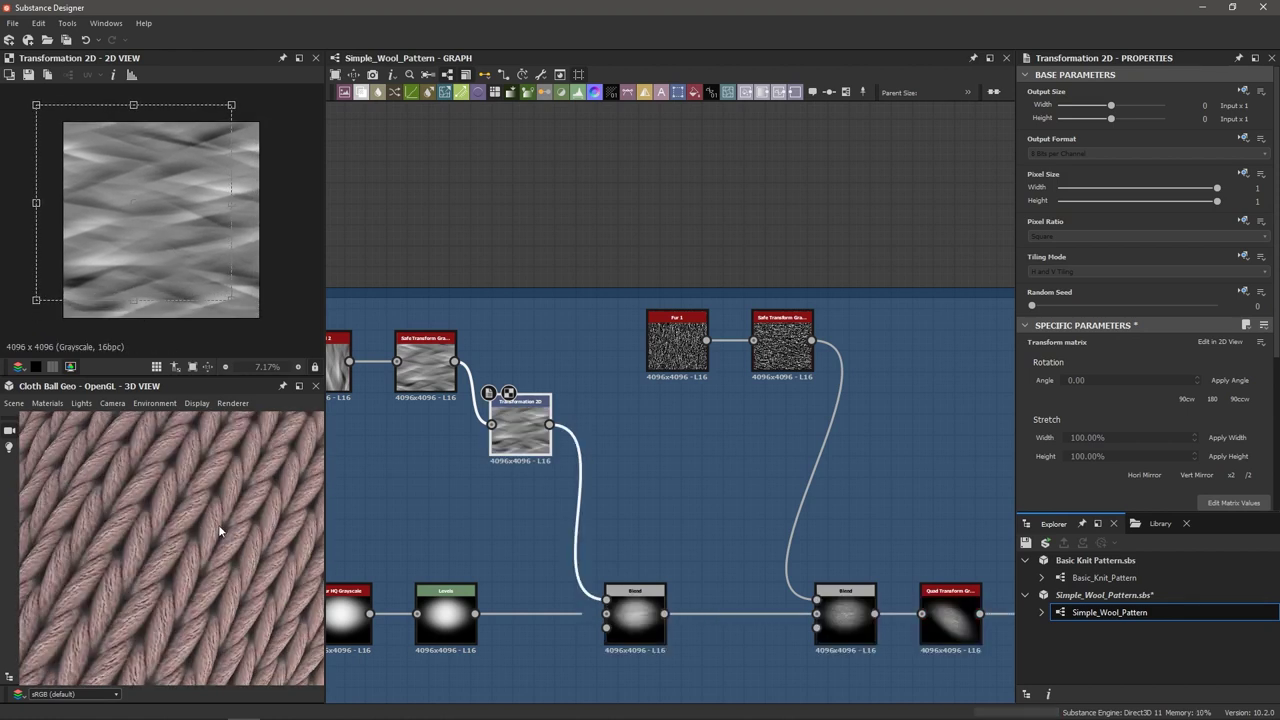
- Try different offsets and vertical stretches of the crease texture in the Transformation 2D node
{"action": "scroll", "coordinate": [209, 524], "scroll_direction": "down", "scroll_amount": 5}
{"action": "left_click_drag", "start_coordinate": [182, 271], "coordinate": [204, 241]}
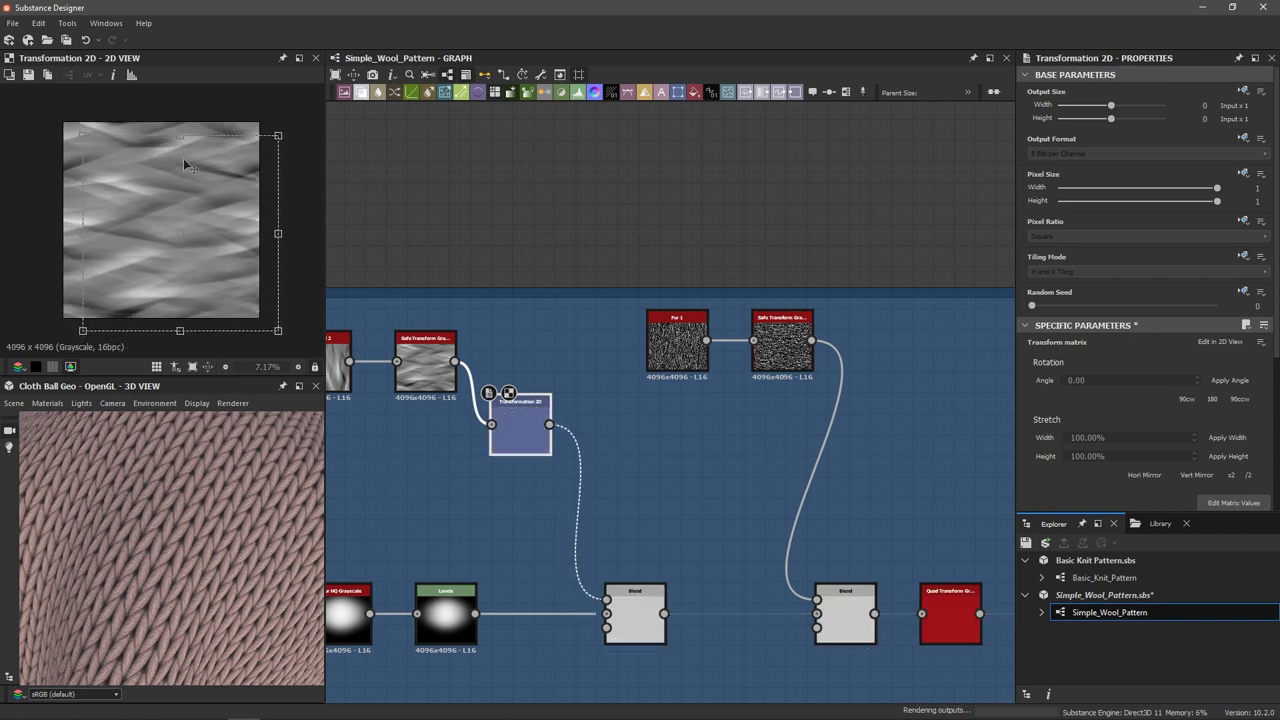
{"action": "left_click_drag", "start_coordinate": [180, 138], "coordinate": [183, 182]}
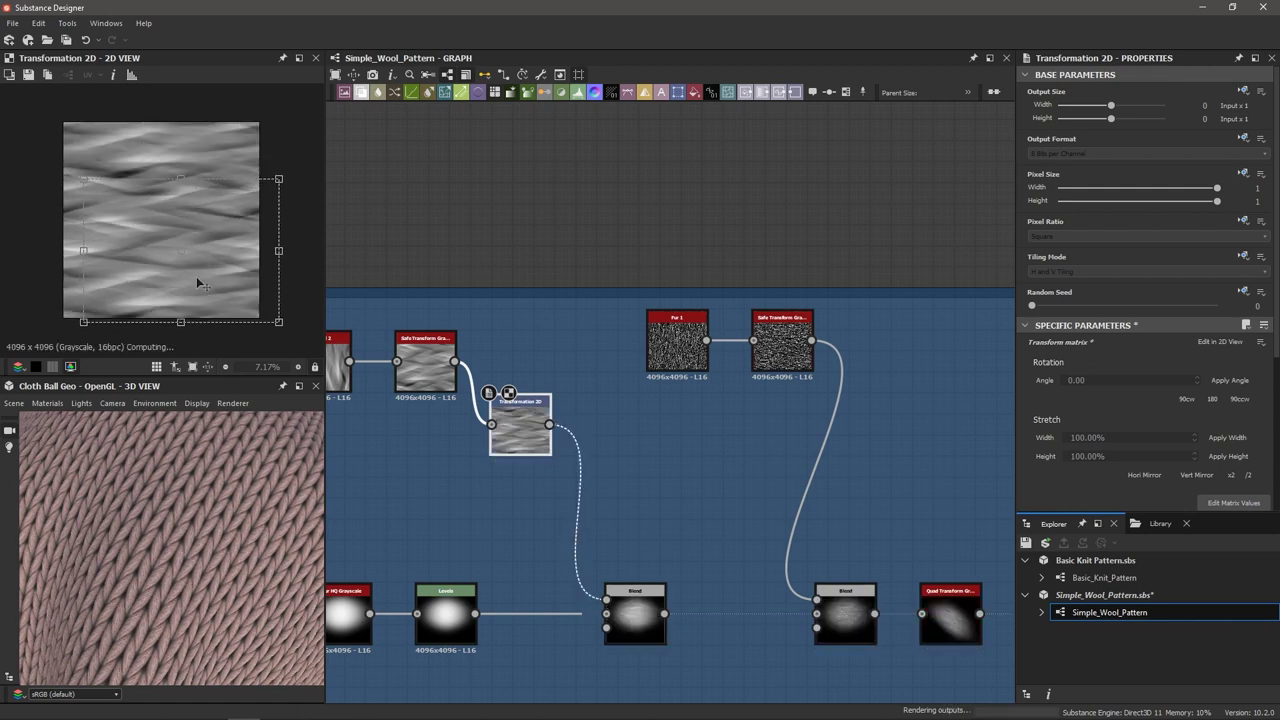
{"action": "left_click_drag", "start_coordinate": [181, 171], "coordinate": [181, 153]}
{"action": "left_click_drag", "start_coordinate": [188, 89], "coordinate": [188, 93]}
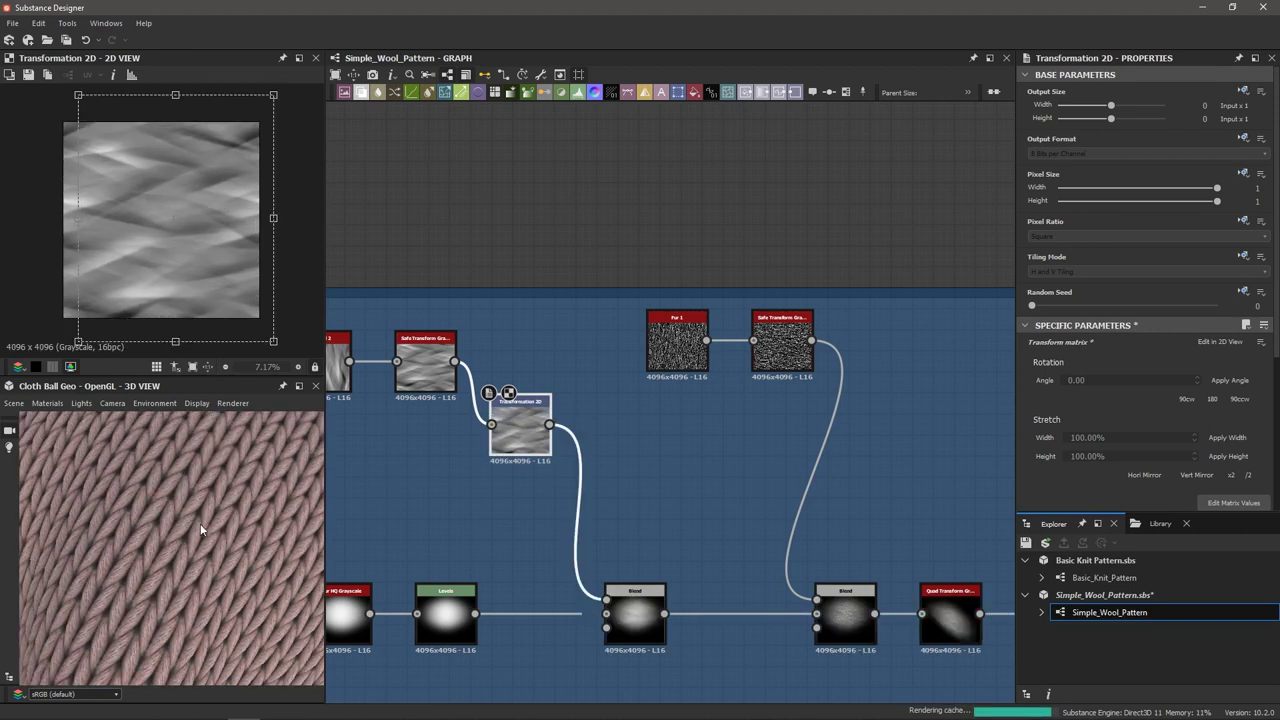
- Examine the knit pattern on the 3D cloth from a wider view
{"action": "scroll", "coordinate": [183, 338], "scroll_direction": "down", "scroll_amount": 1}
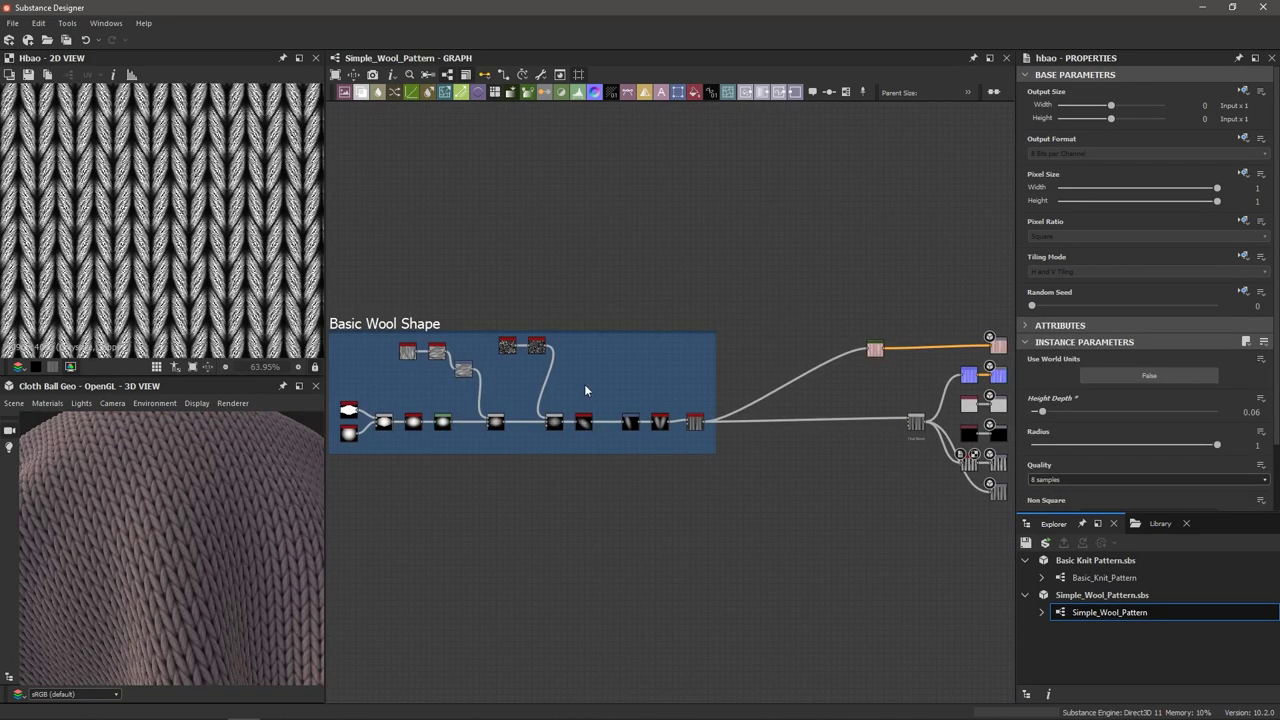
{"action": "left_click_drag", "start_coordinate": [70, 535], "coordinate": [223, 559]}
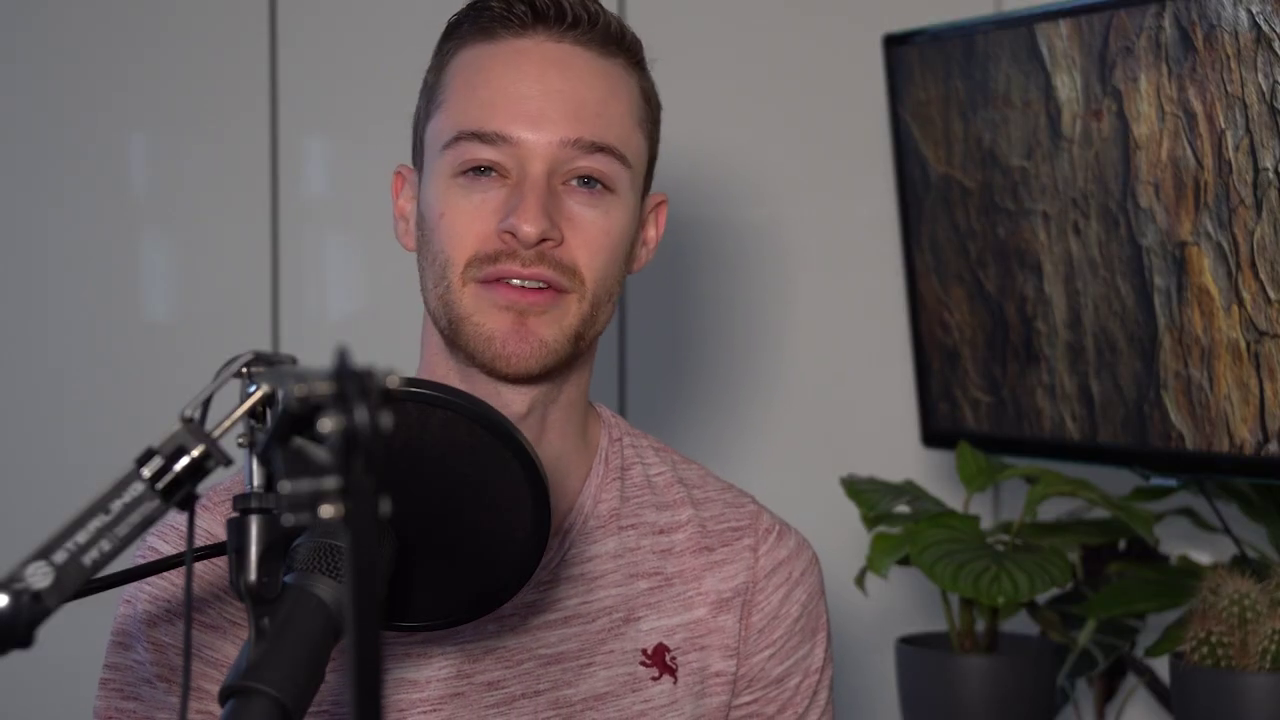